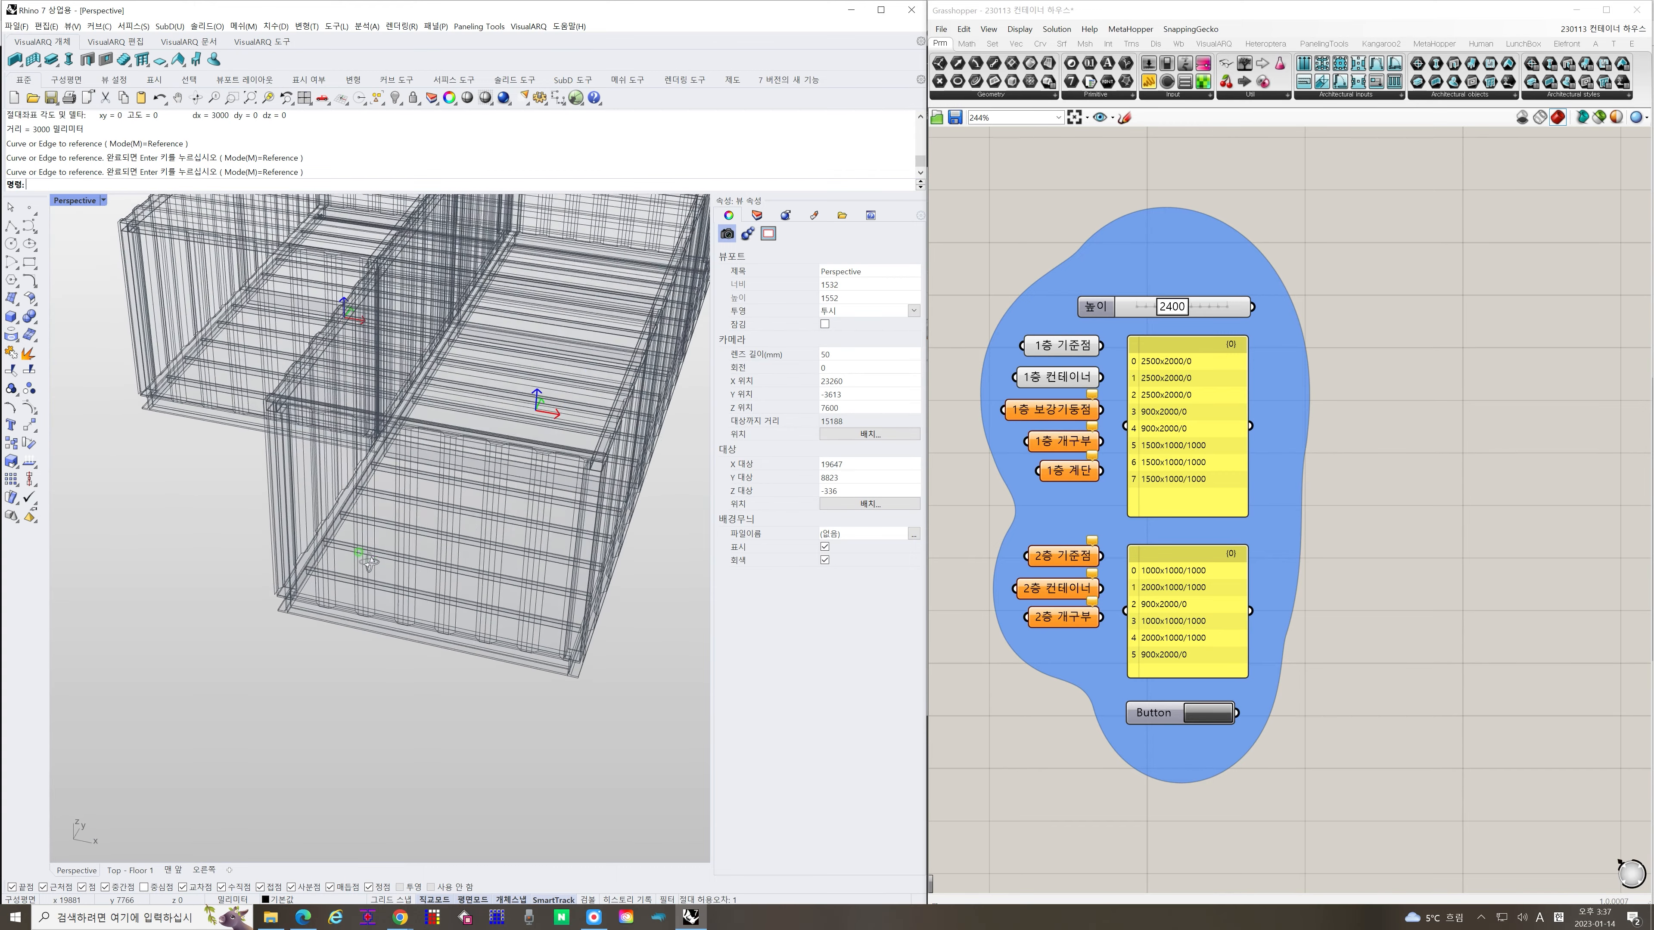
Examine the component groups of the container house definition, the VisualARQ component set and the container's corrugated panels in the perspective view
scroll(1133, 466, down, 8)
right_drag(1294, 651, 1261, 505)
scroll(1261, 505, up, 5)
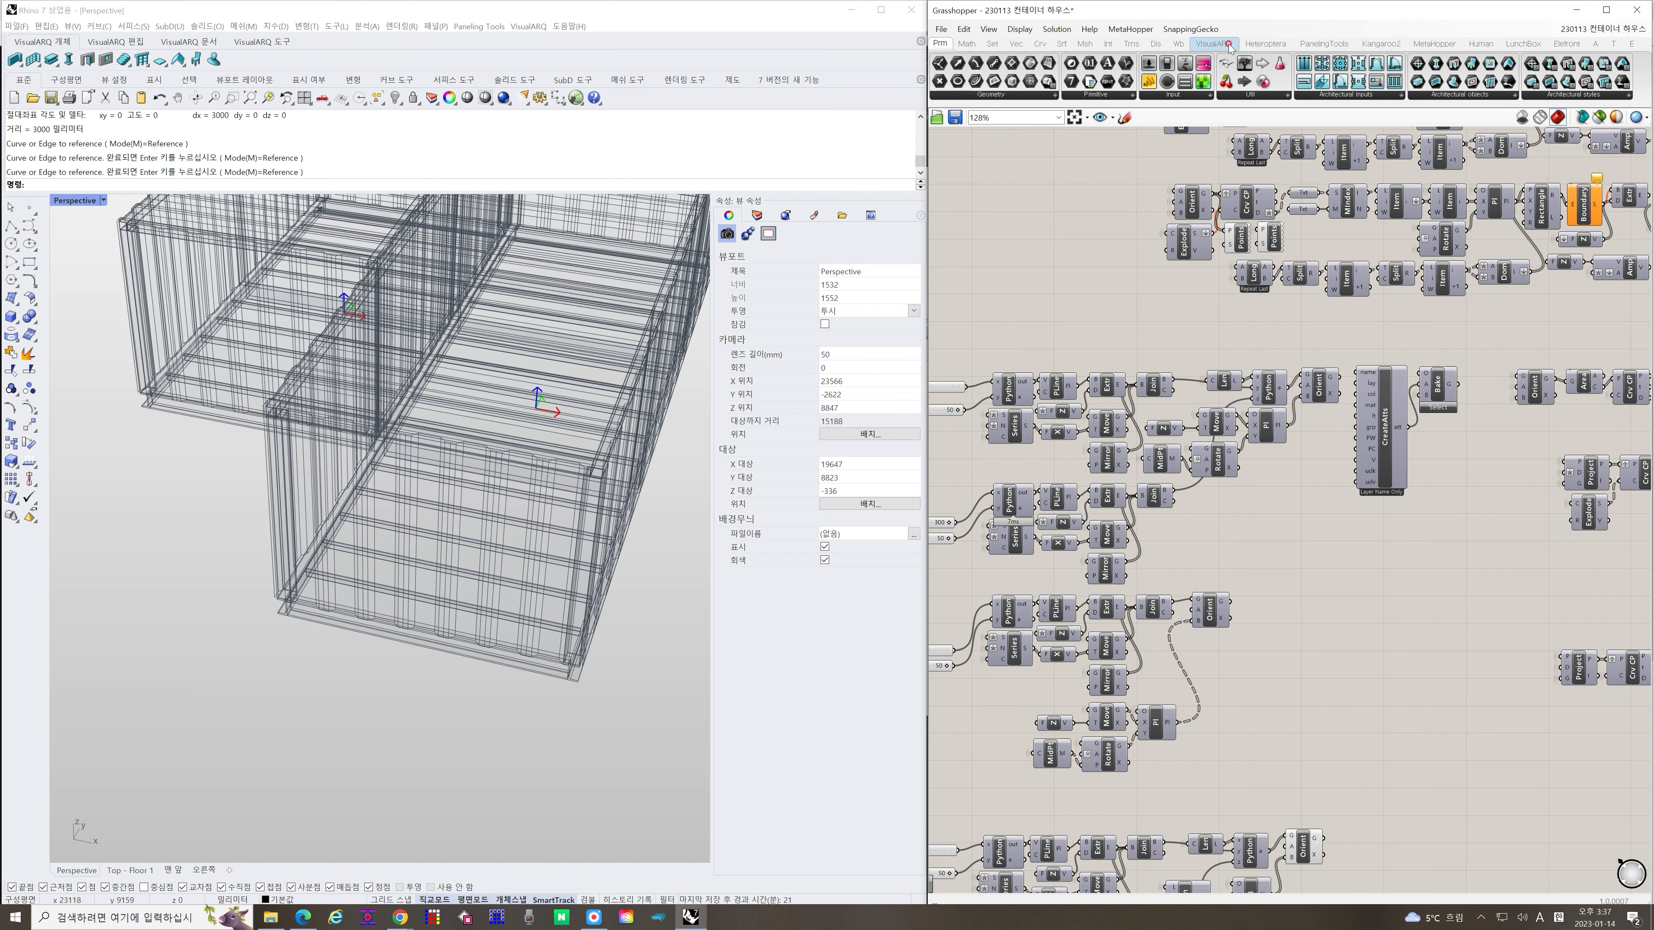
click(1212, 45)
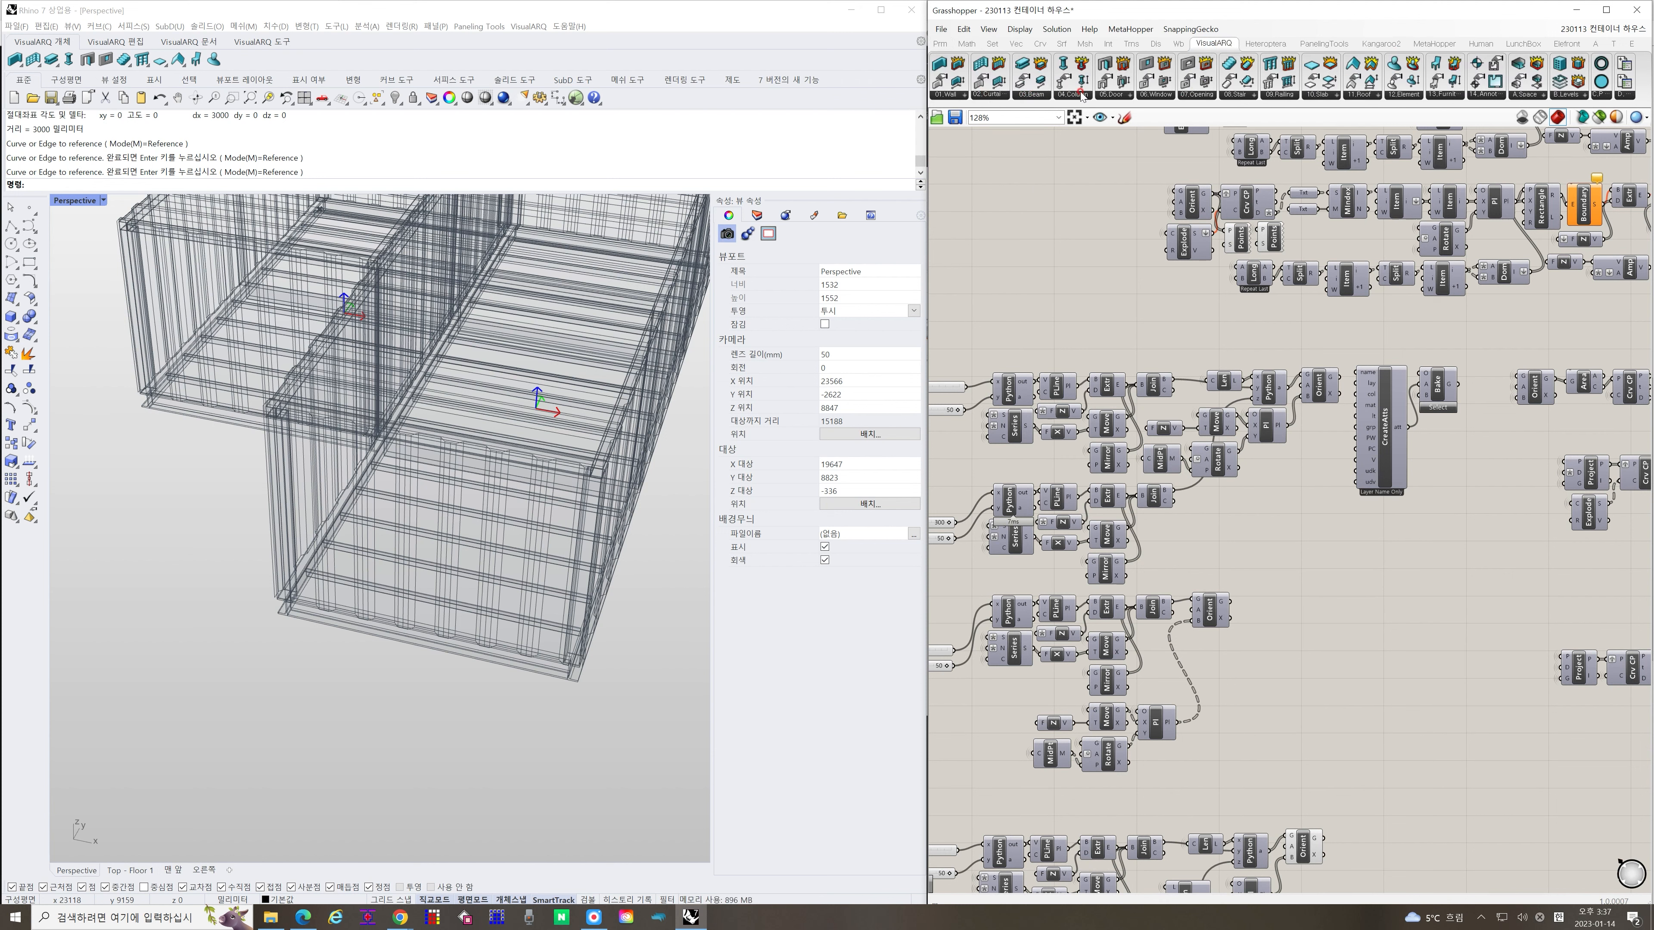
right_drag(307, 609, 373, 781)
scroll(449, 656, up, 6)
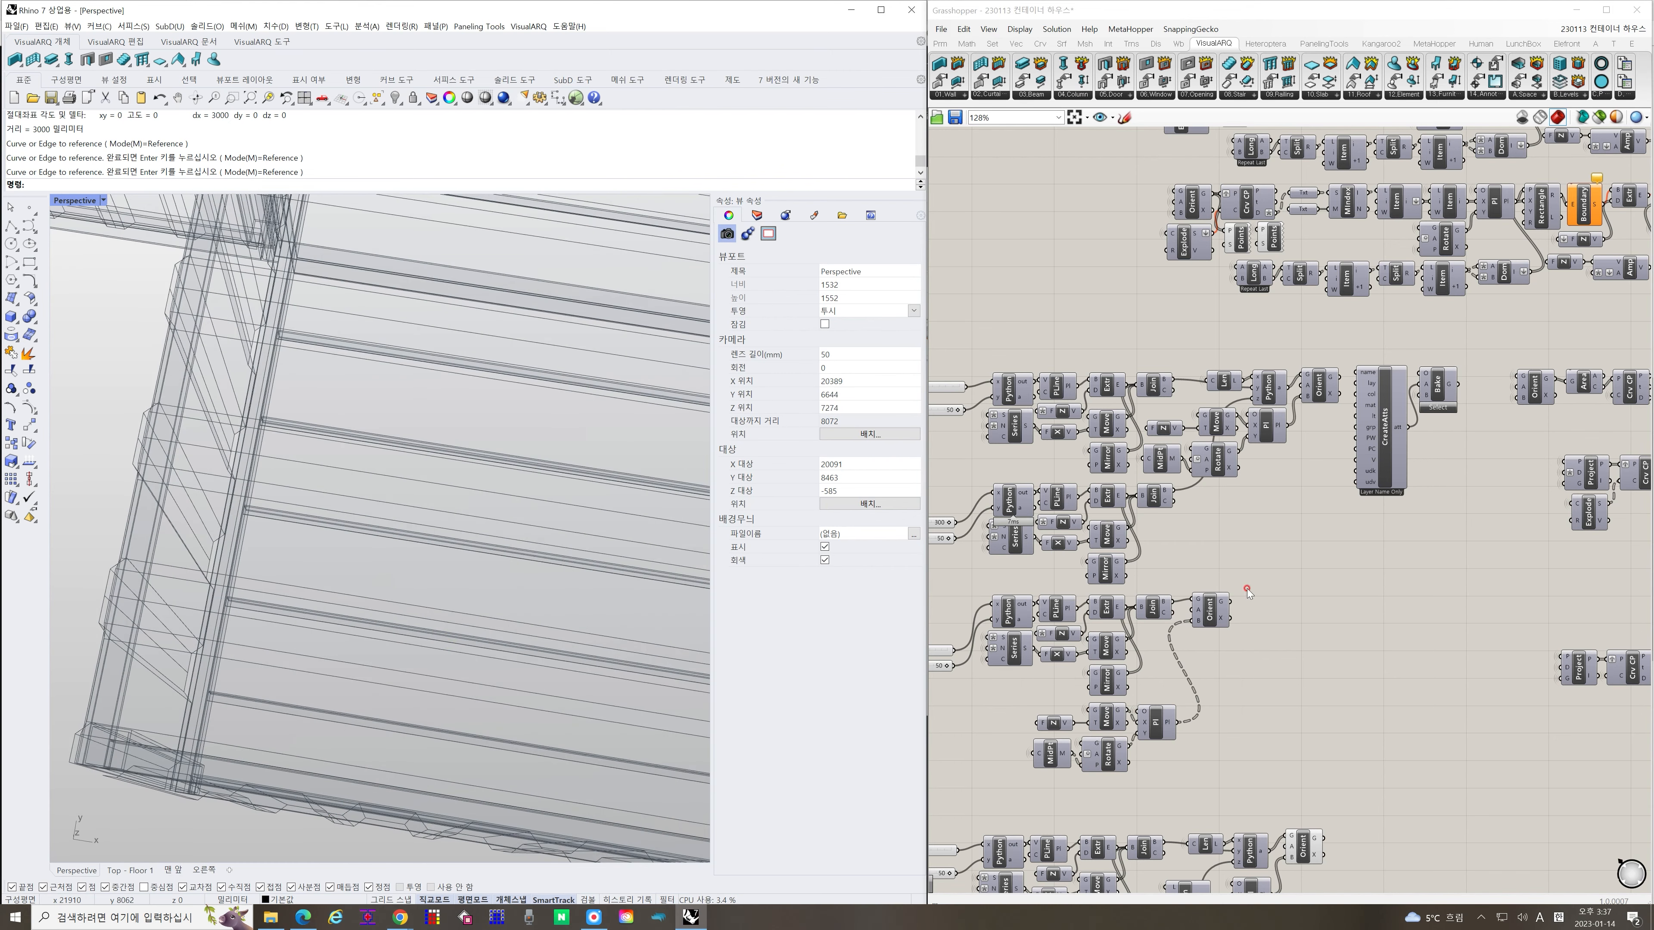
scroll(1247, 589, down, 4)
scroll(1443, 363, up, 3)
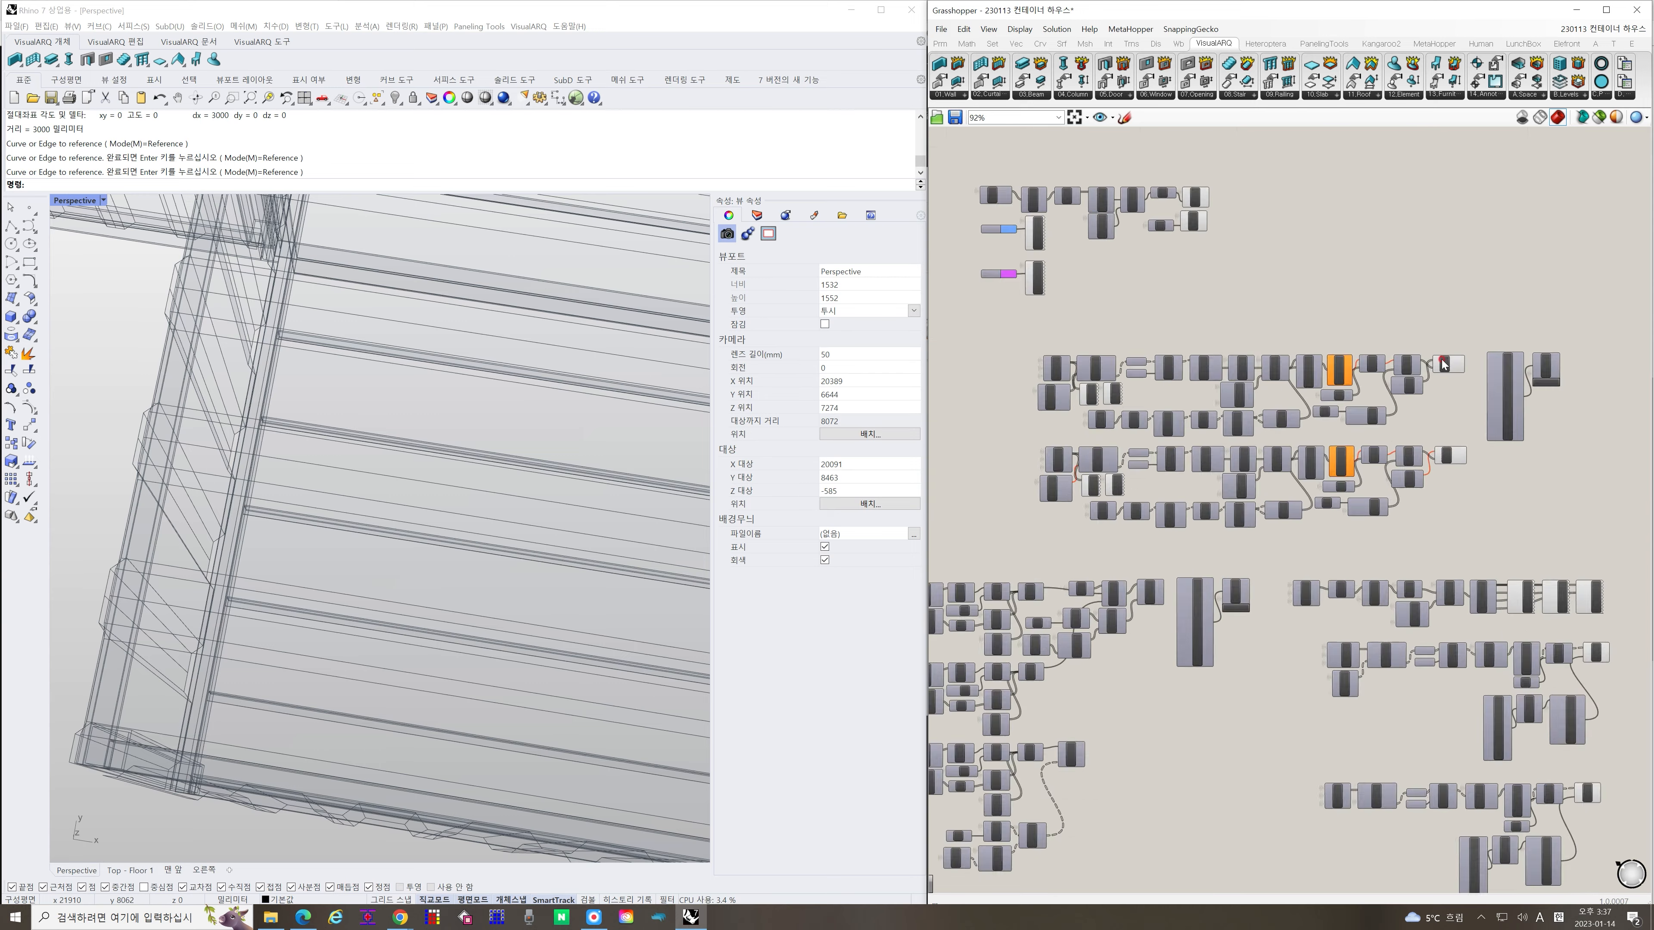
scroll(1443, 364, up, 4)
scroll(434, 521, down, 5)
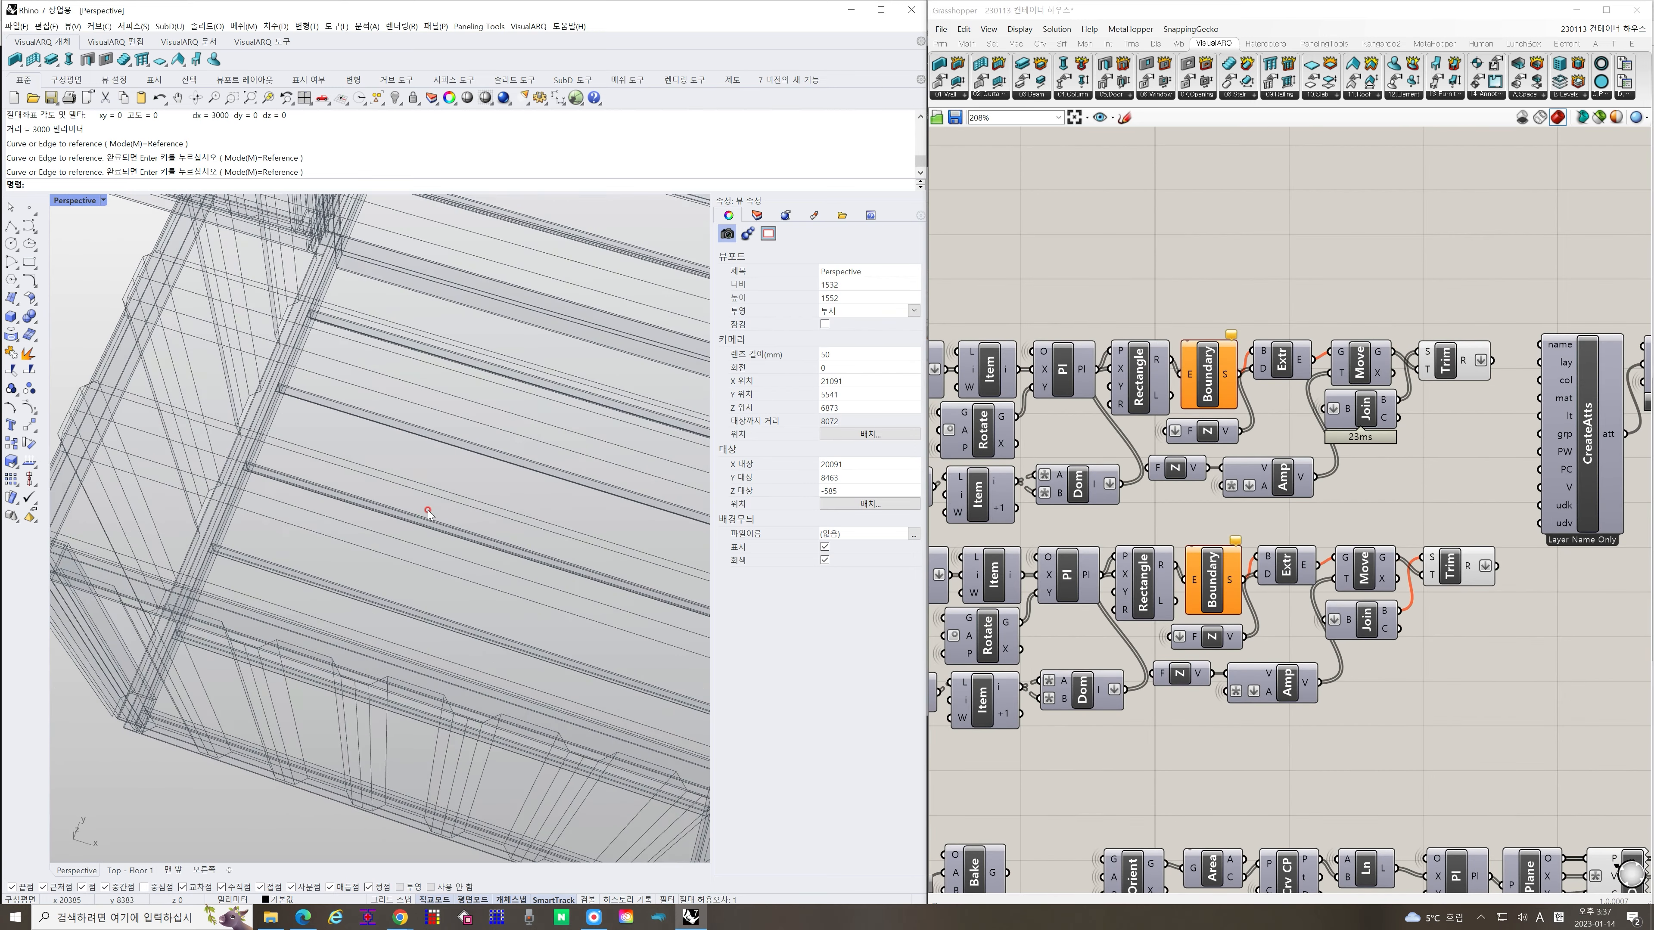
scroll(1280, 511, down, 3)
scroll(1258, 694, down, 3)
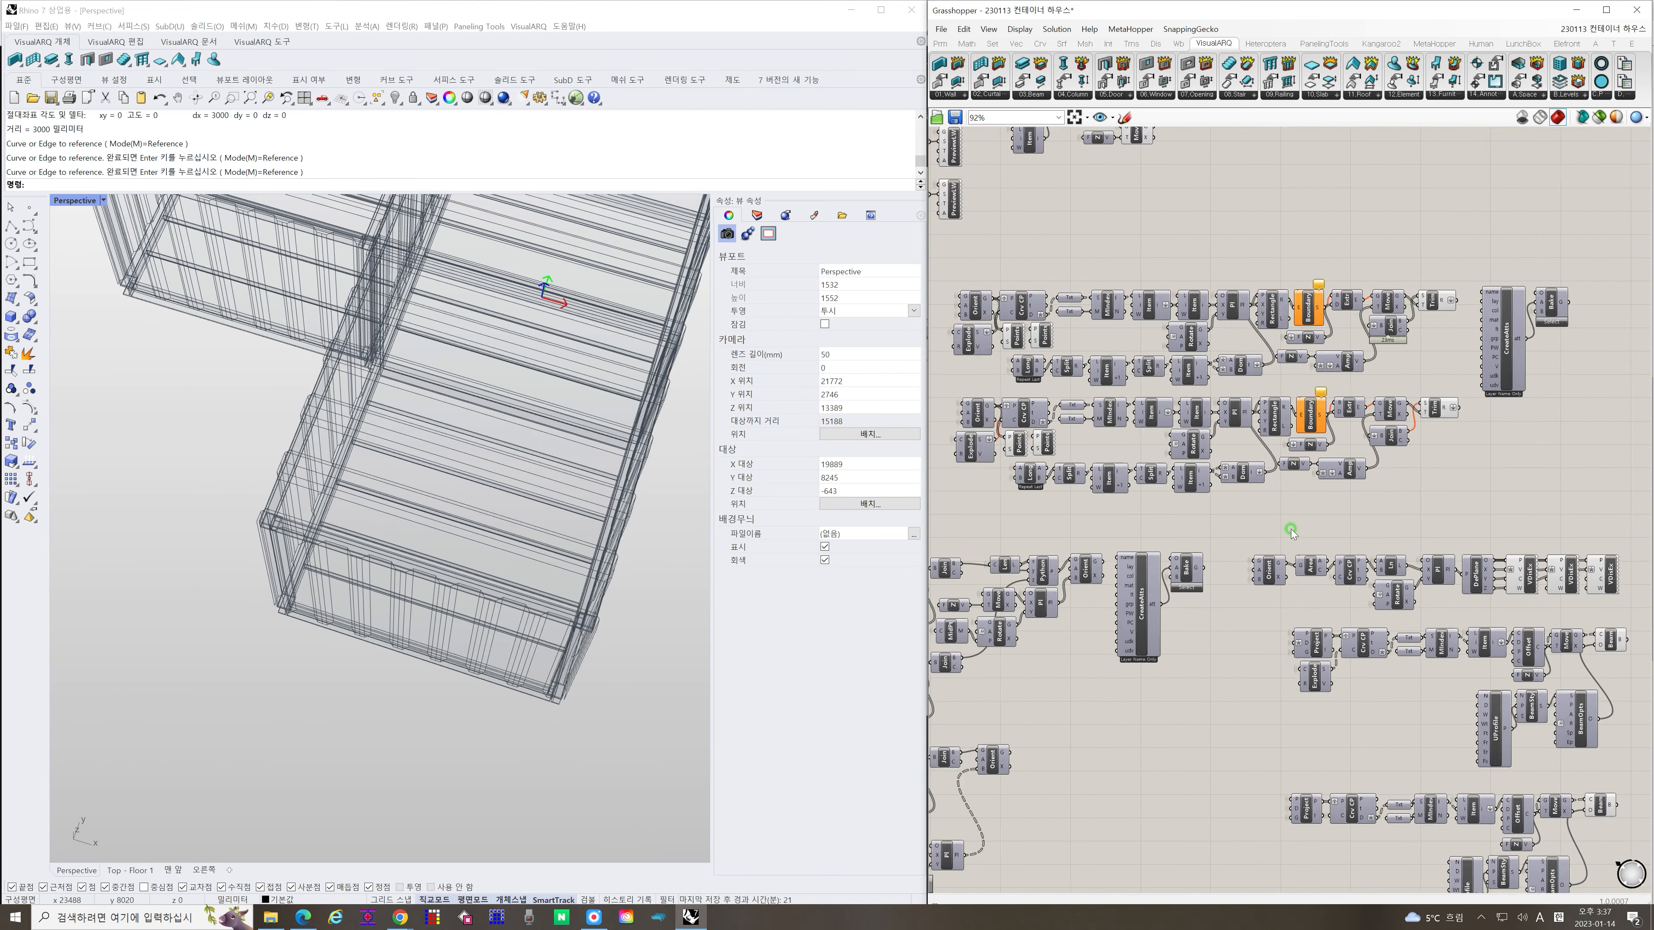
scroll(429, 627, up, 2)
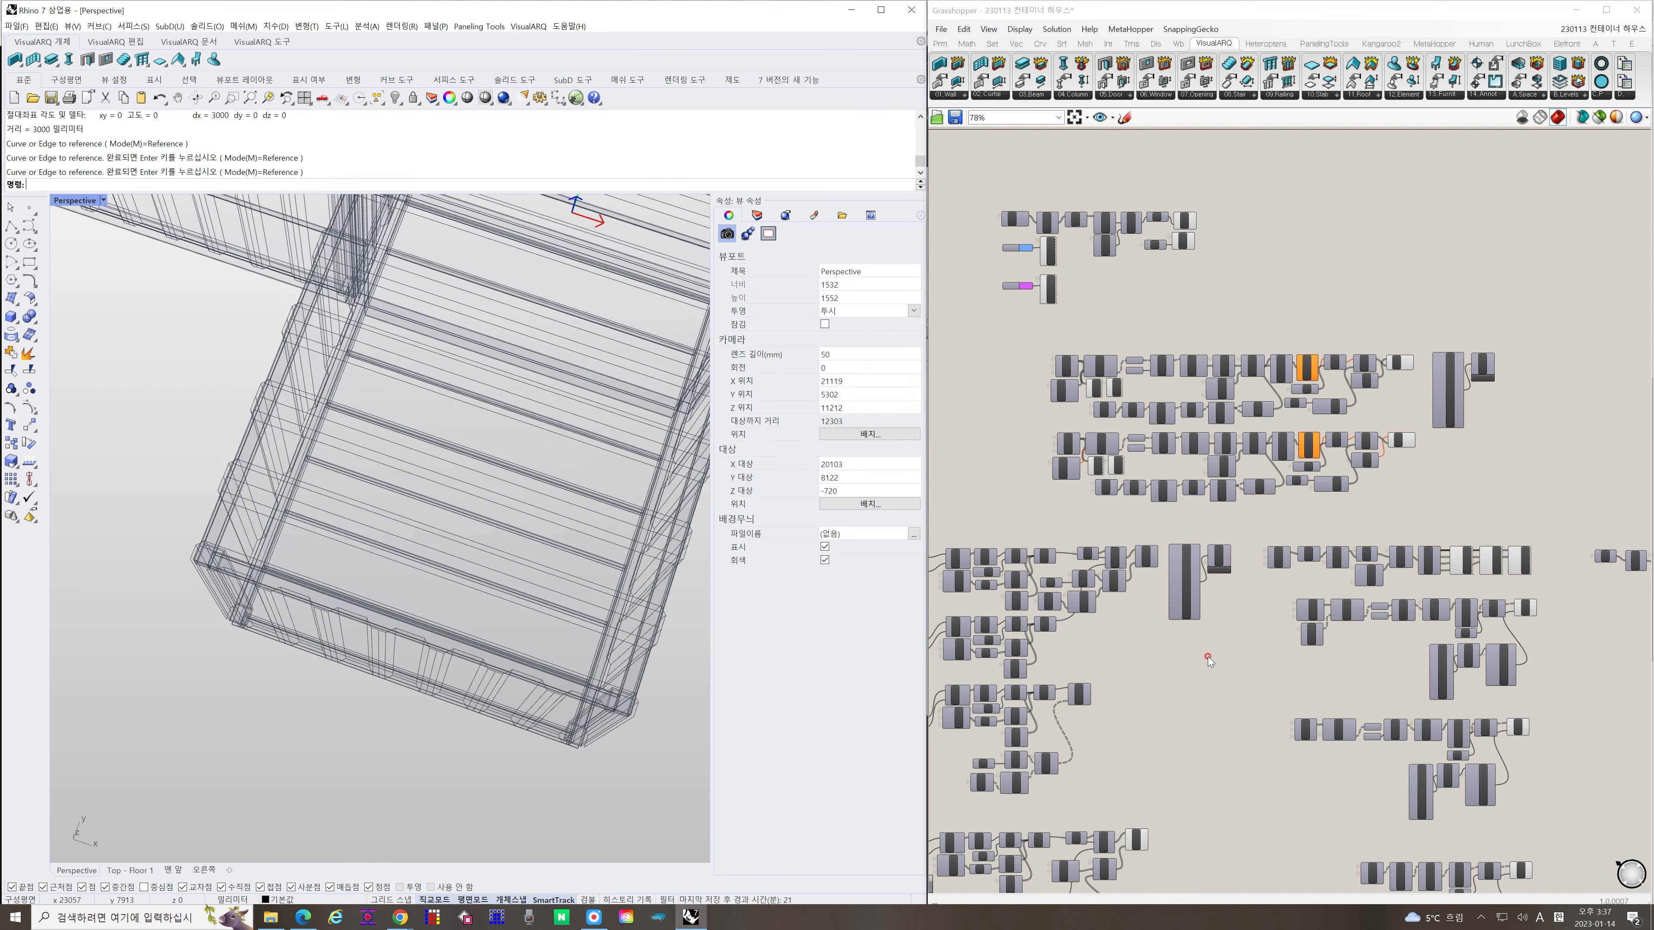
Select the Orient component that places the corrugated roof panels and examine its highlighted geometry on the containers from several angles
right_drag(1163, 797, 1224, 513)
scroll(1192, 555, up, 2)
click(1204, 564)
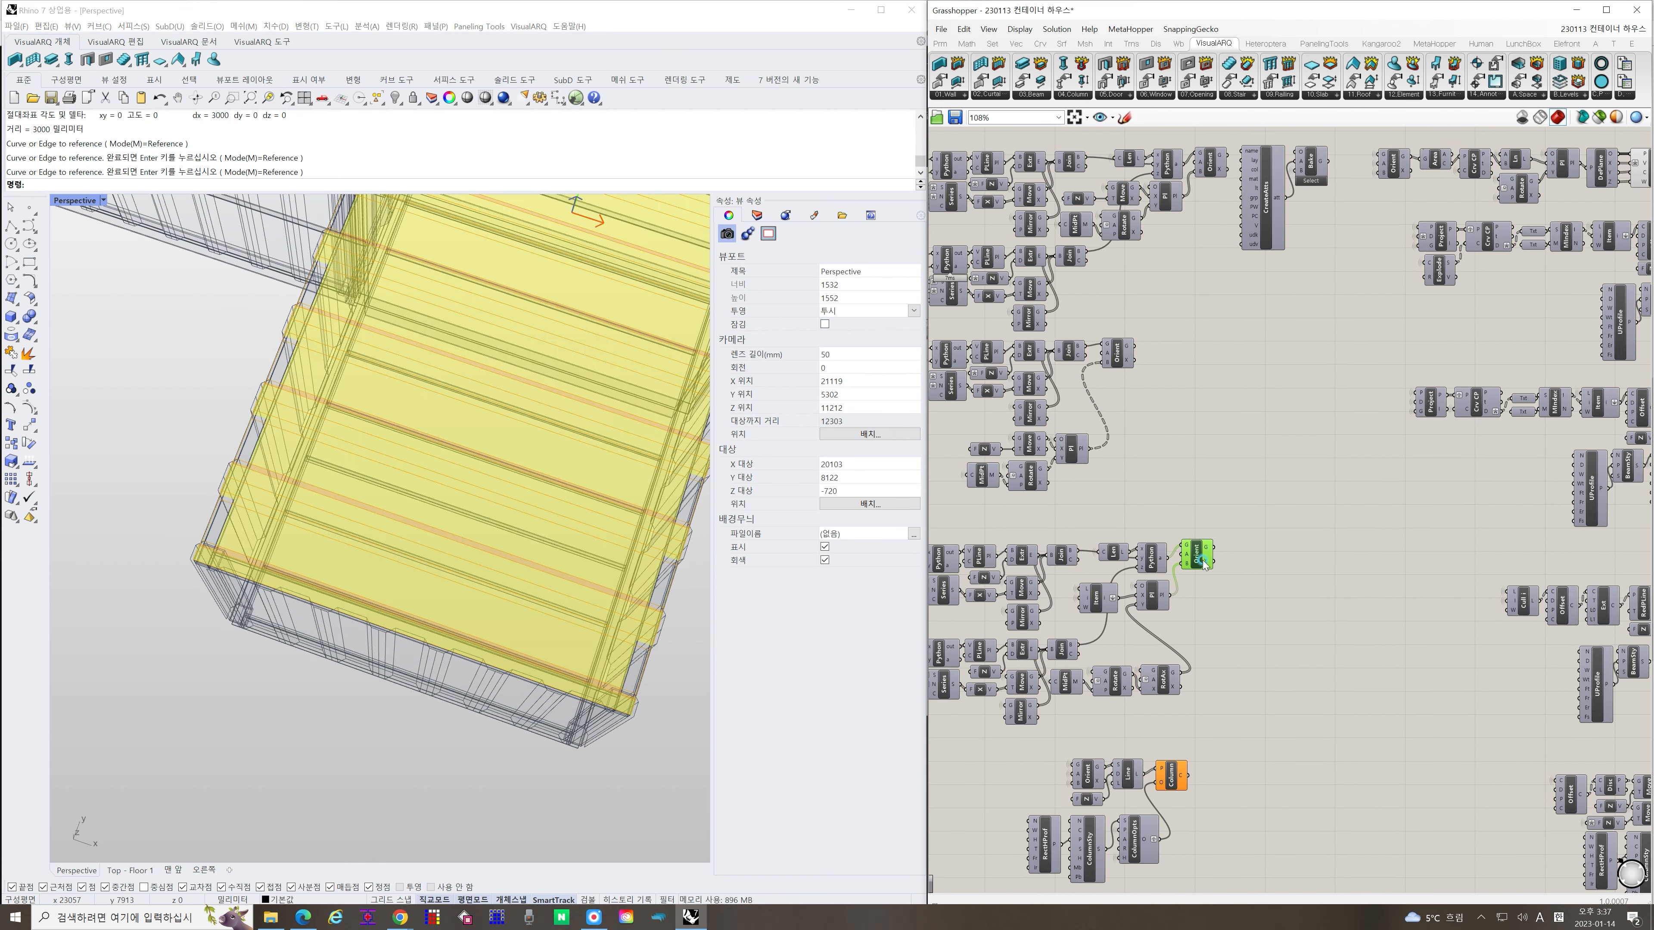
scroll(283, 485, down, 4)
right_drag(283, 485, 159, 439)
scroll(334, 347, up, 7)
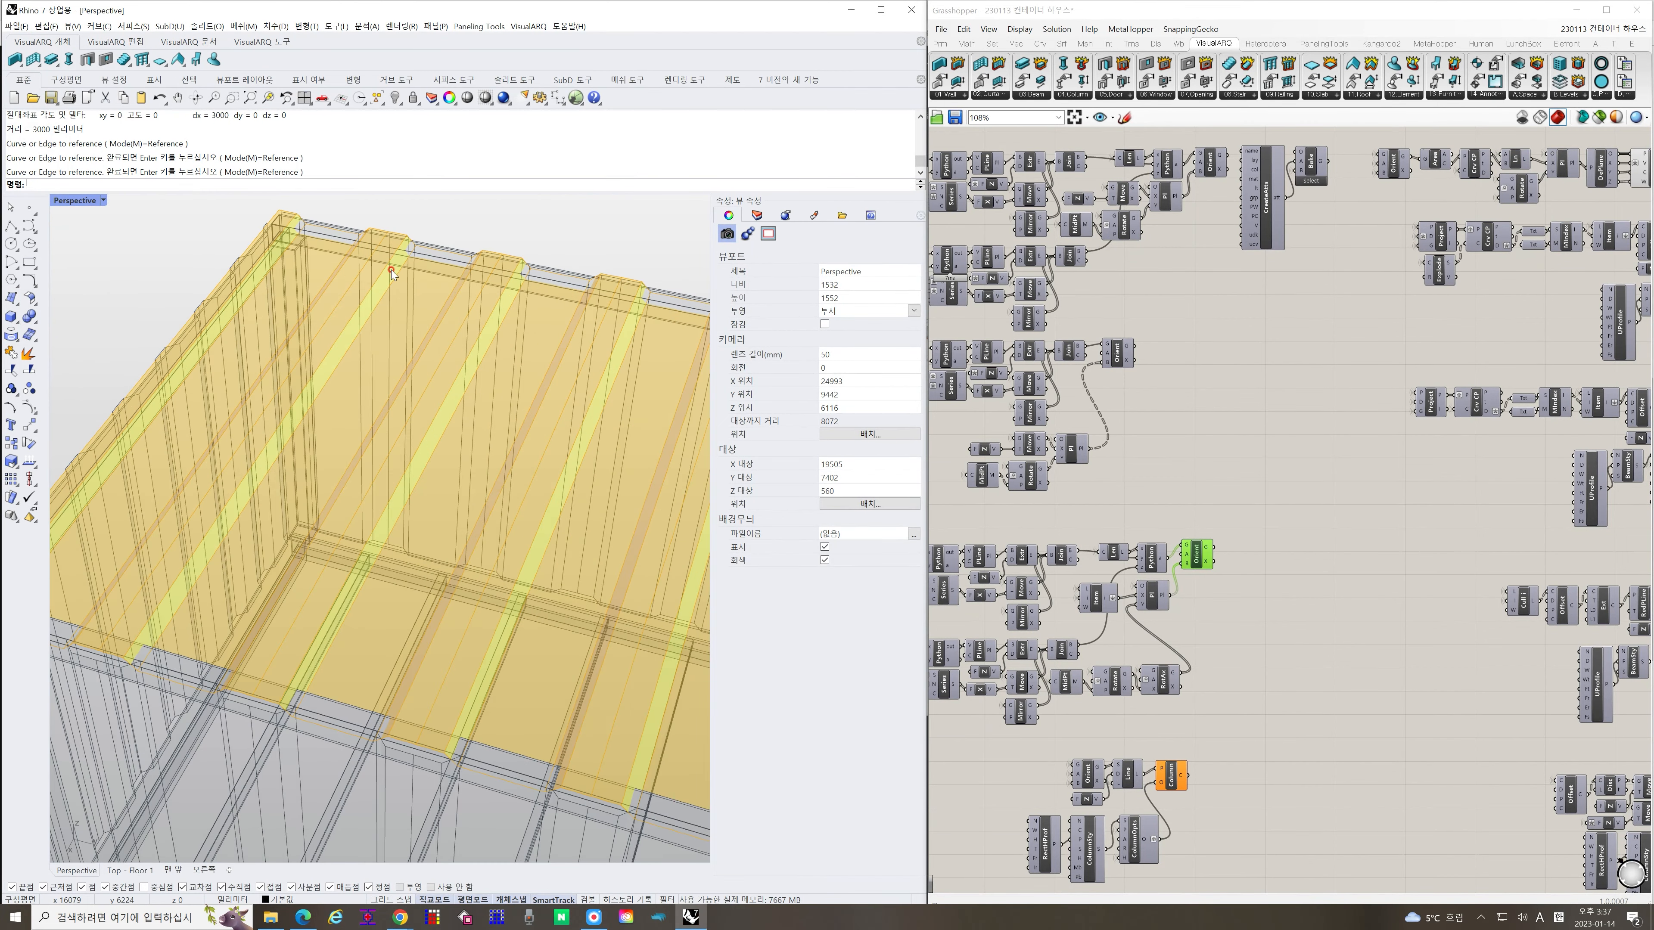
scroll(392, 270, down, 12)
right_drag(427, 326, 290, 350)
scroll(290, 351, down, 4)
scroll(335, 326, up, 12)
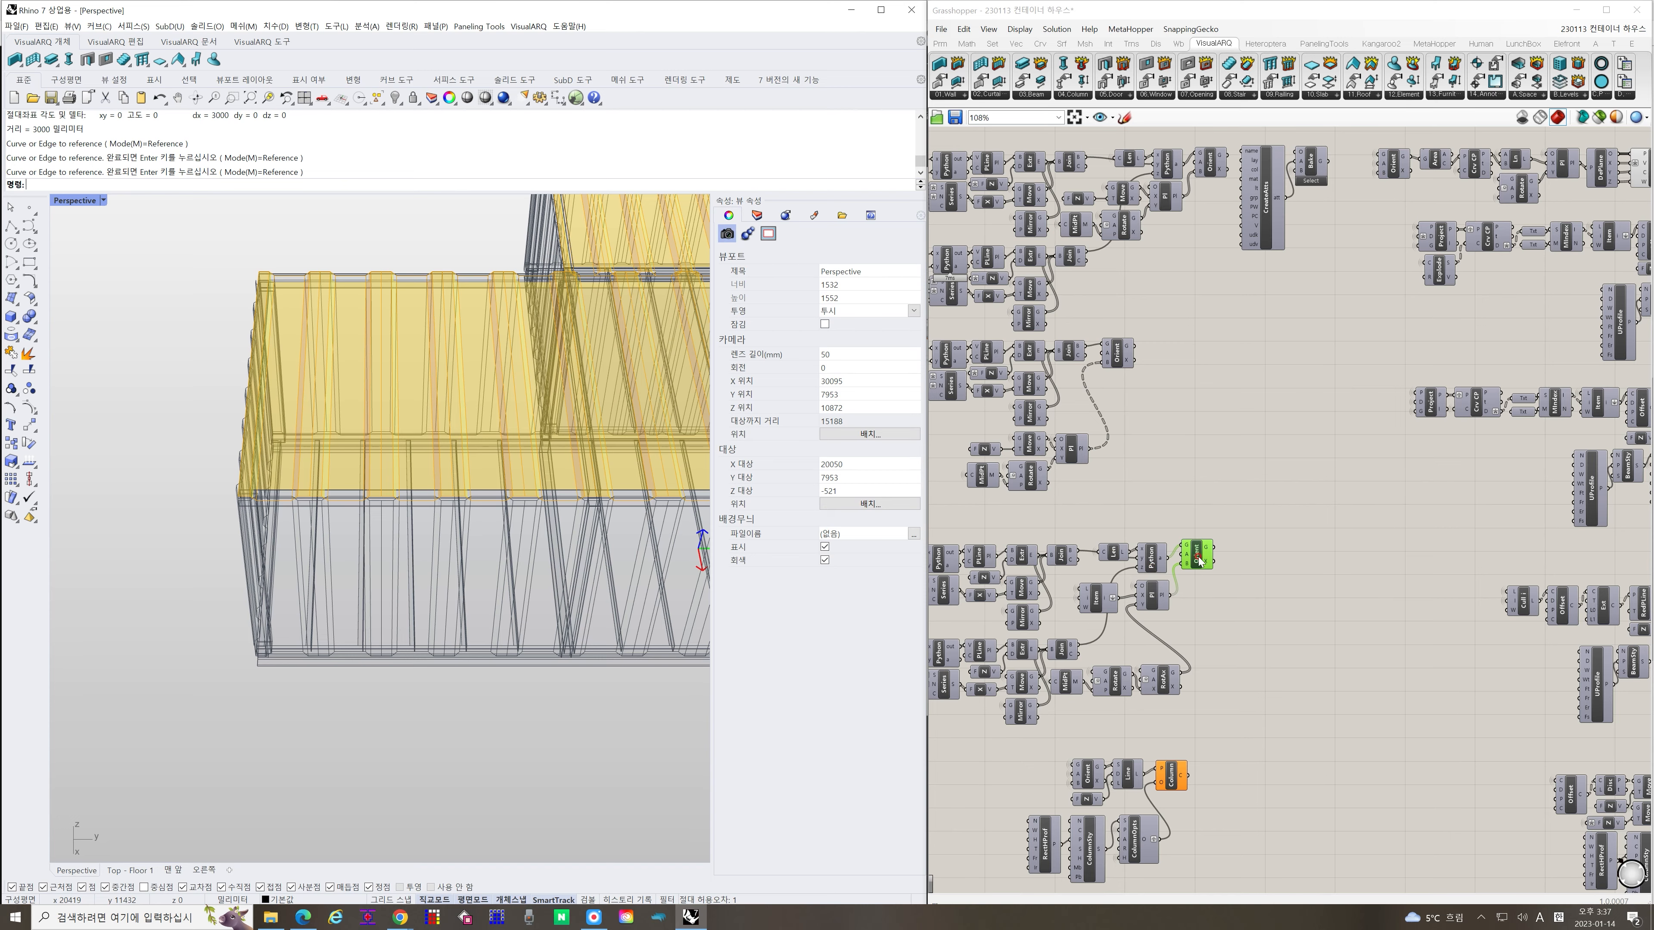
scroll(1199, 561, up, 4)
click(1210, 616)
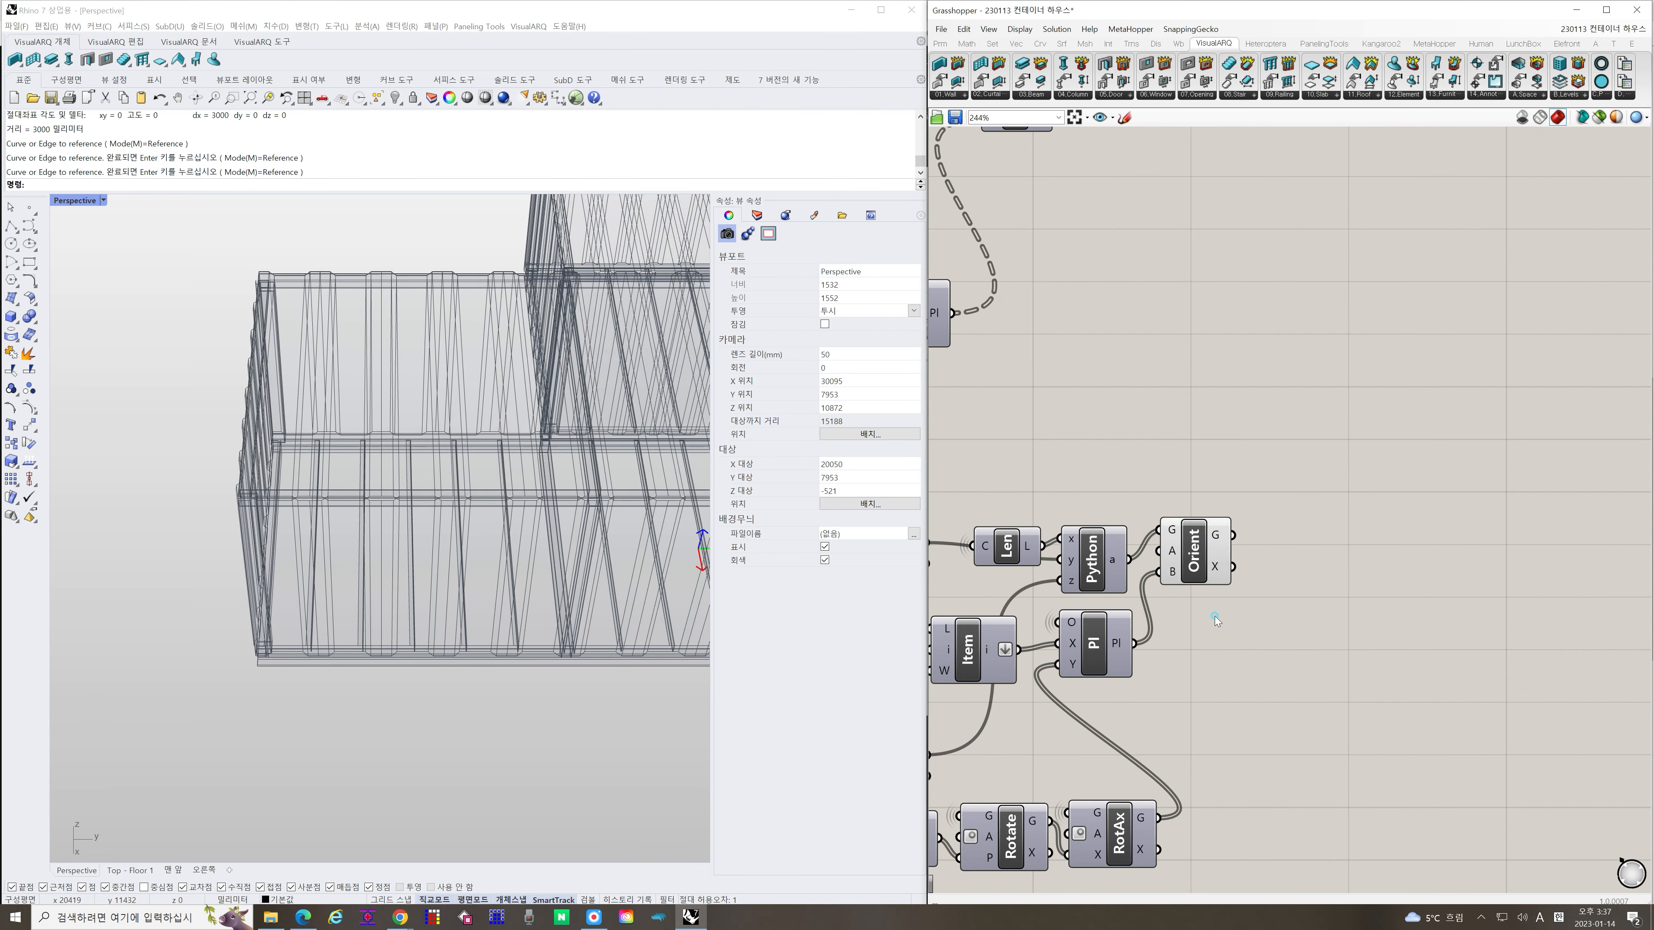
Preview the two Join components feeding the roof panel's Orient branch and inspect the corrugated panel geometry near the origin up close
scroll(1159, 590, down, 5)
scroll(1068, 582, up, 3)
right_drag(1068, 583, 1162, 579)
scroll(1164, 582, up, 1)
click(1161, 567)
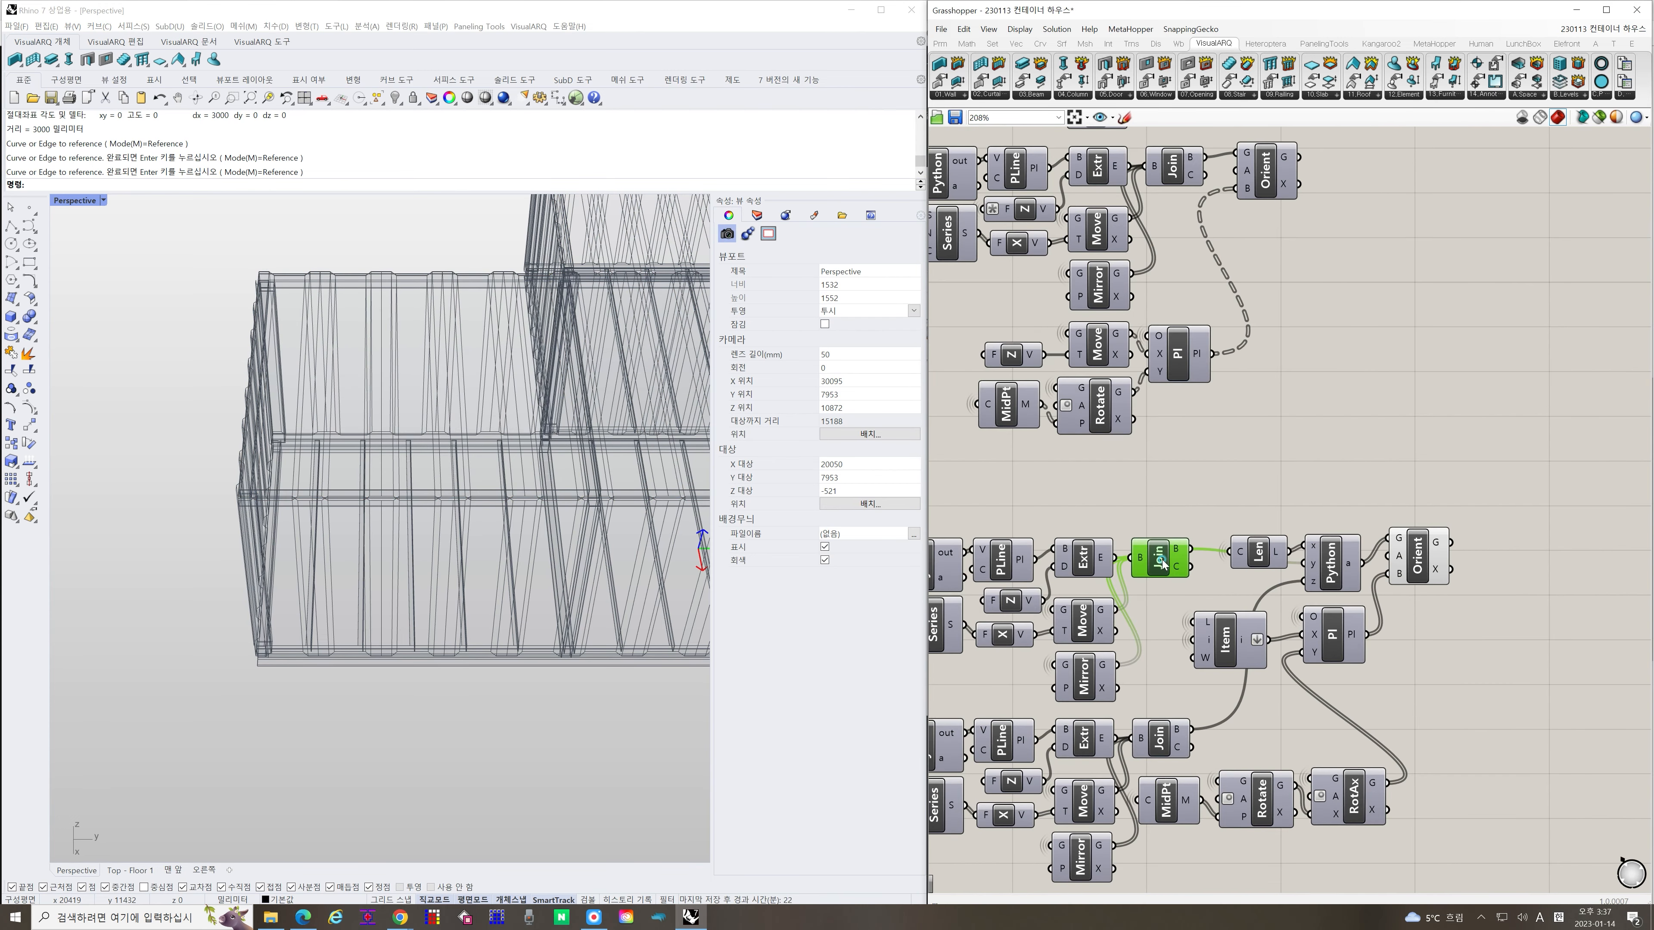
click(1159, 738)
scroll(398, 589, down, 10)
right_drag(398, 588, 483, 551)
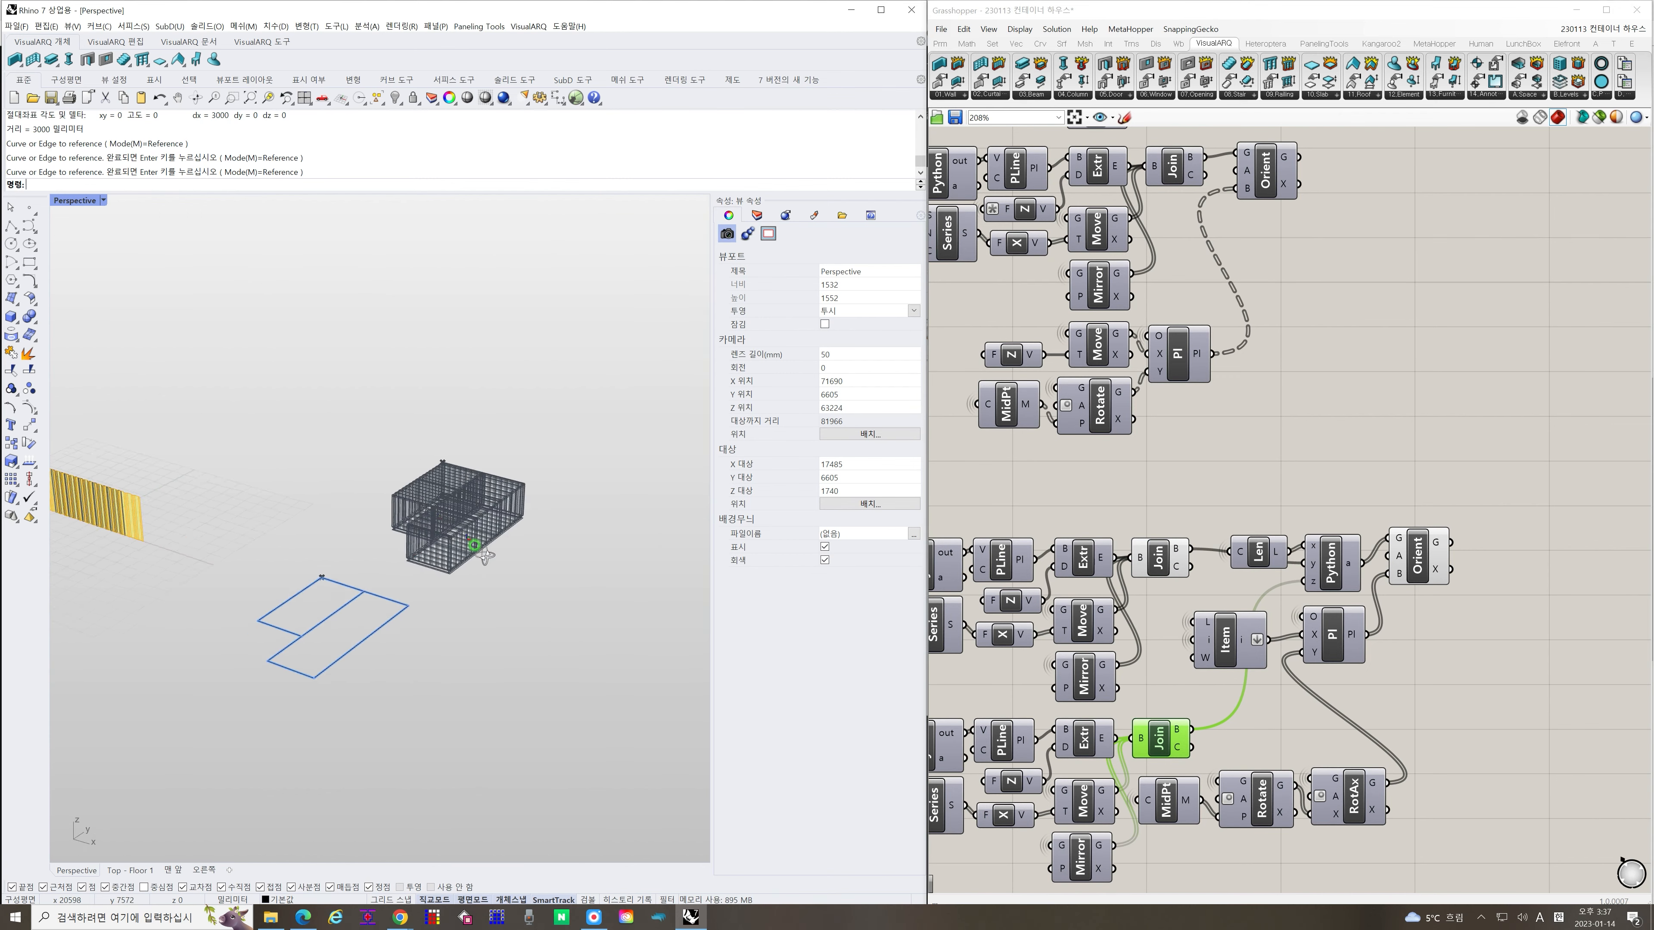
shift+right_drag(267, 536, 495, 525)
scroll(365, 480, up, 12)
right_drag(365, 480, 345, 518)
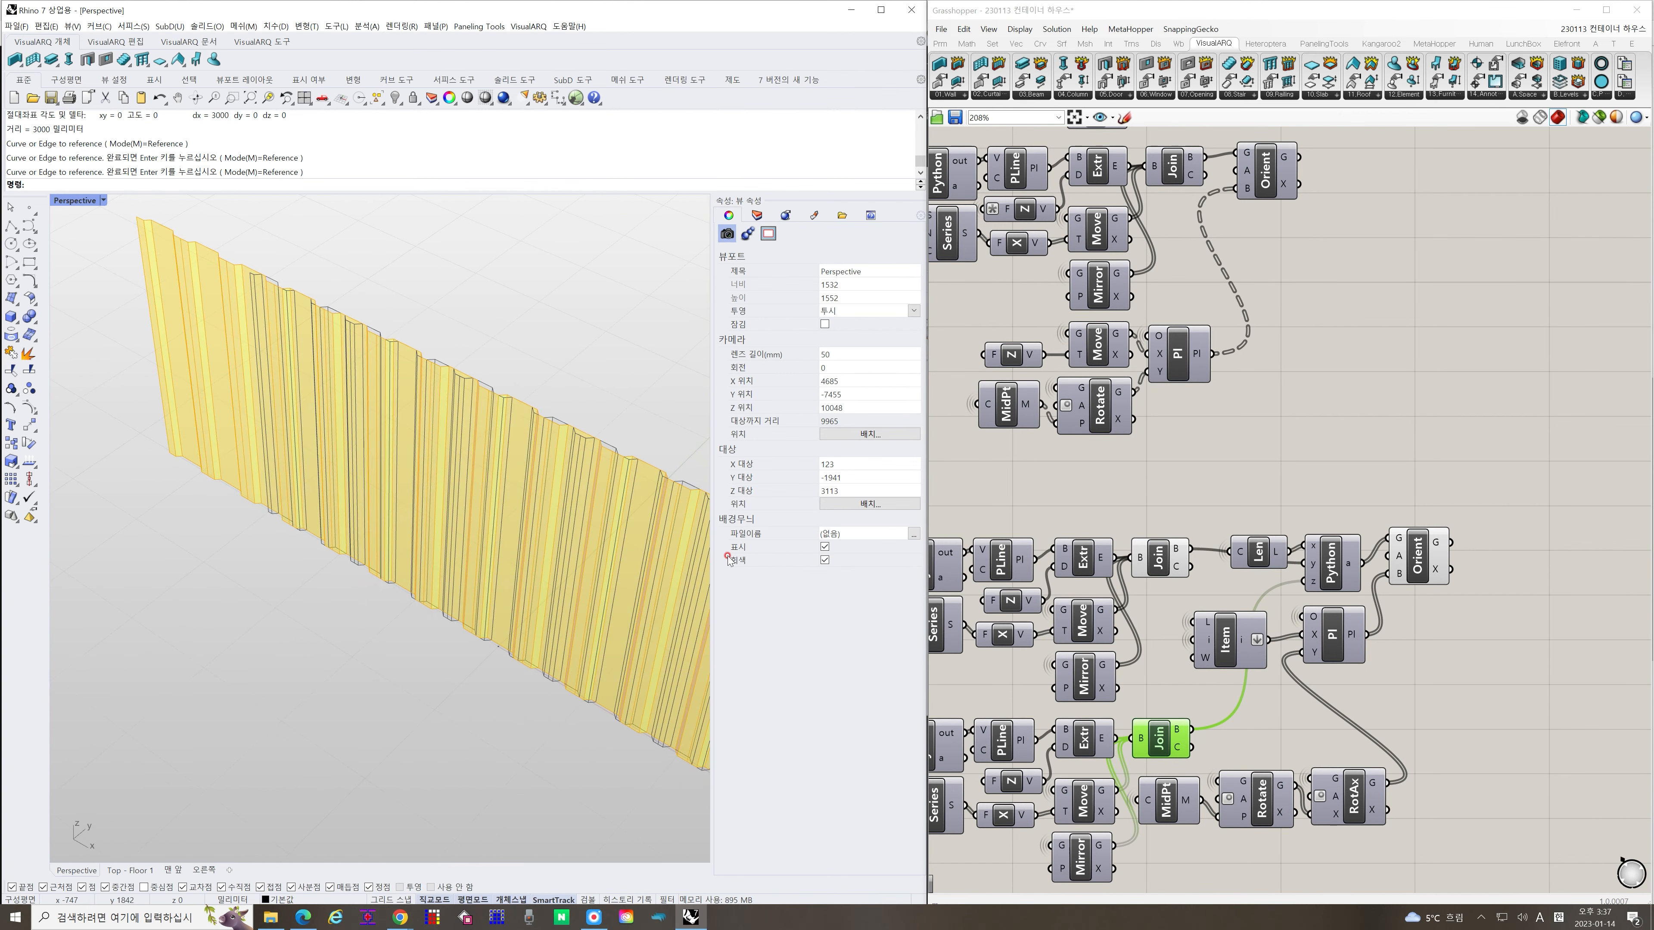
right_drag(479, 482, 467, 498)
scroll(536, 361, up, 6)
scroll(535, 361, up, 4)
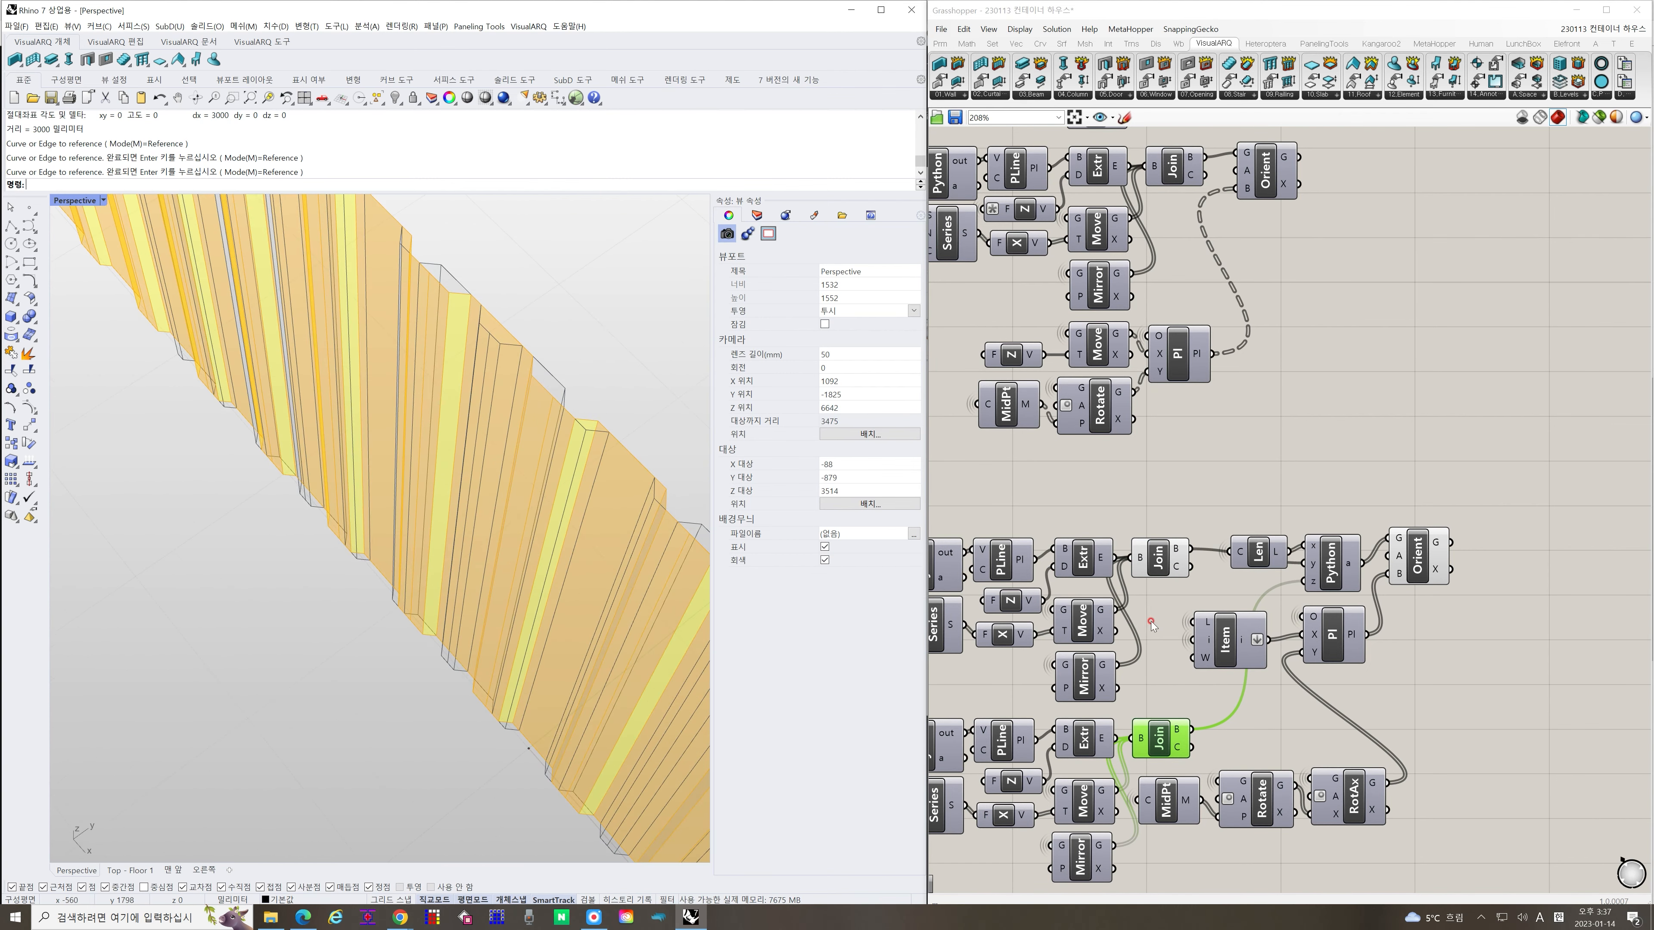
Select both Join components of the roof panel branch and turn off their preview
right_drag(1149, 623, 1358, 621)
click(978, 635)
drag(1382, 486, 1345, 749)
key(ctrl+q)
click(1141, 661)
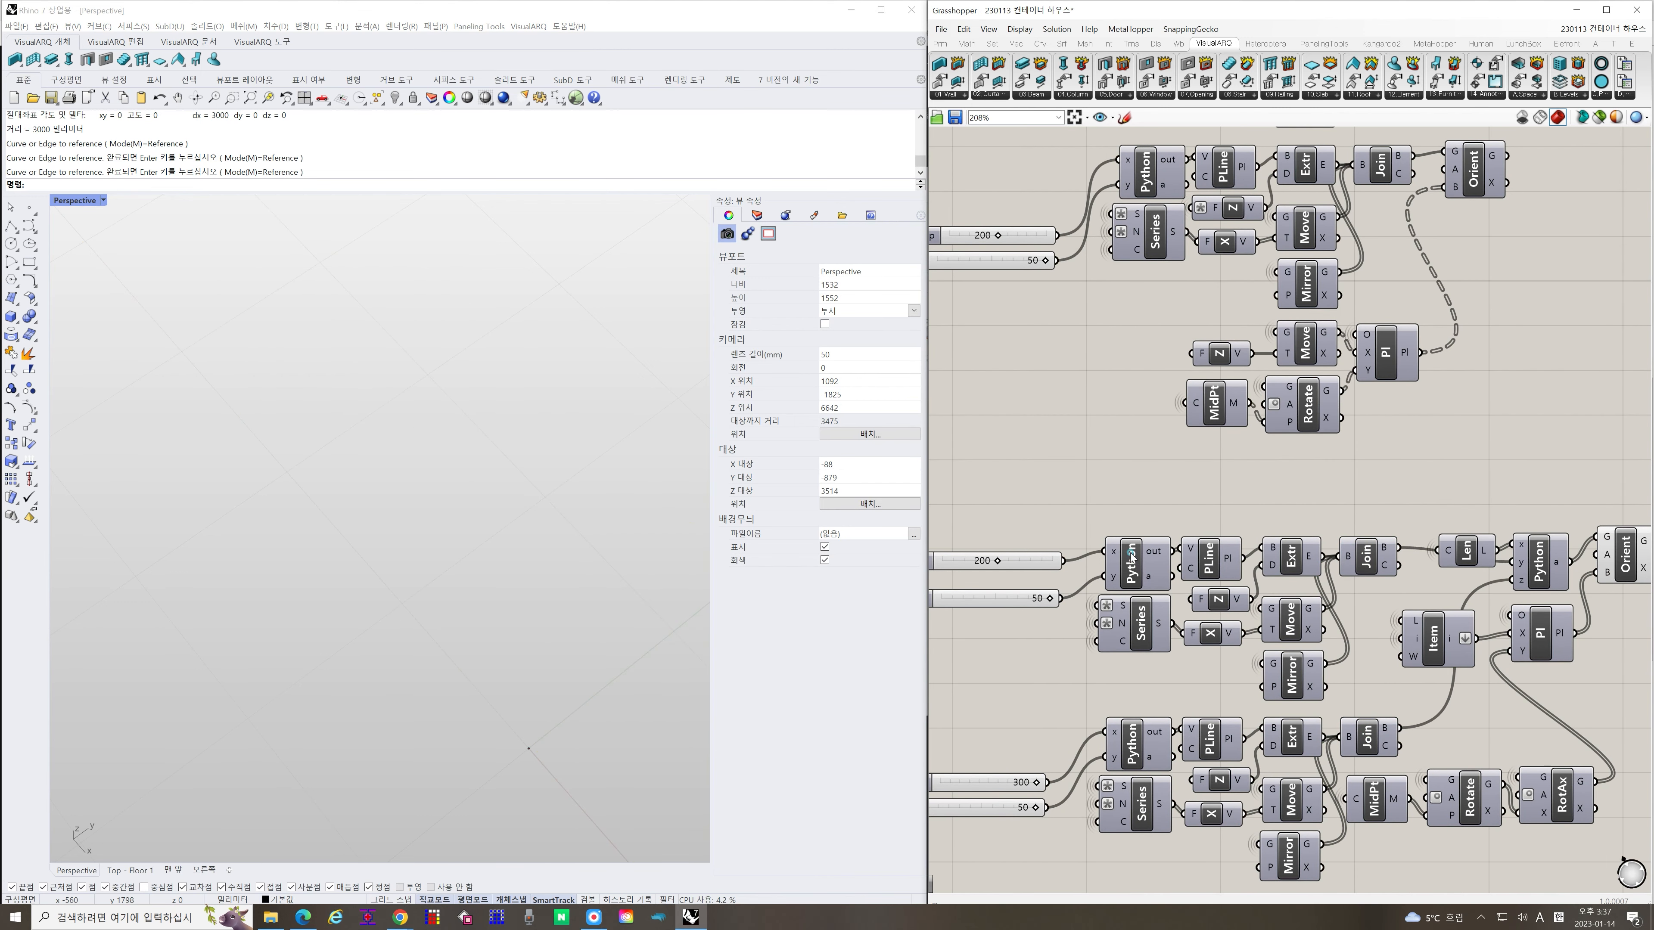
Turn on the preview of the Python component with inputs 200 and 50, and review its profile point script in the editor
click(1131, 557)
click(1122, 502)
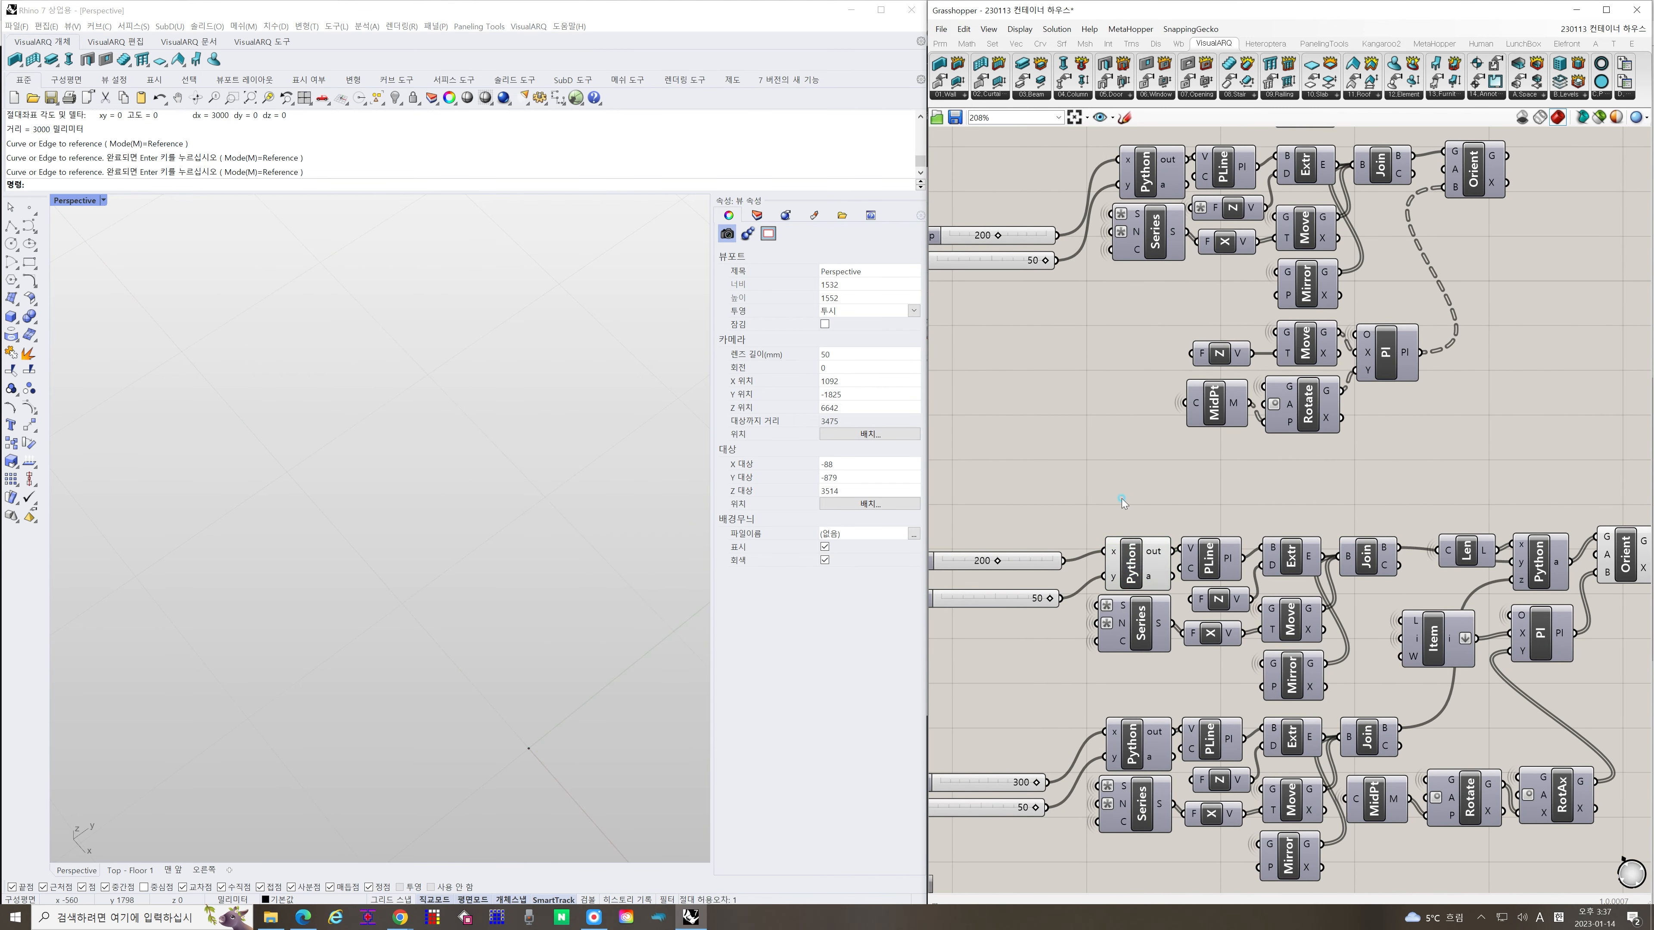
double_click(1131, 574)
scroll(615, 616, down, 1)
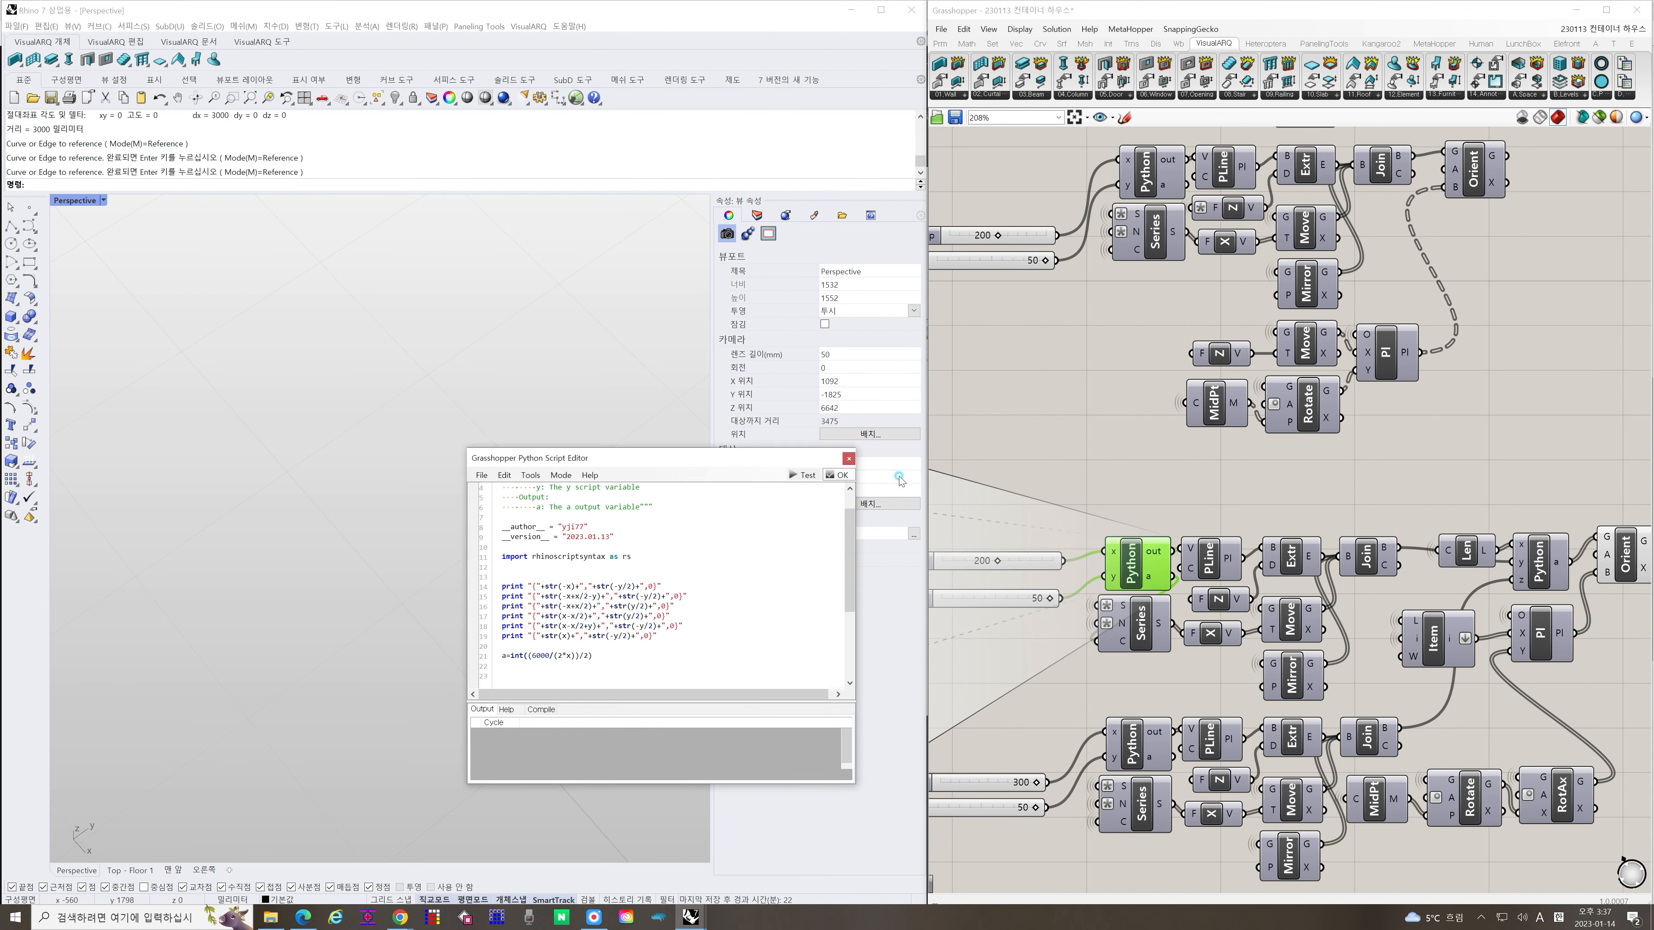
click(839, 475)
Add a Panel, connect the Python component's out output to it, and place it beside the profile components
double_click(1189, 484)
text(panel)
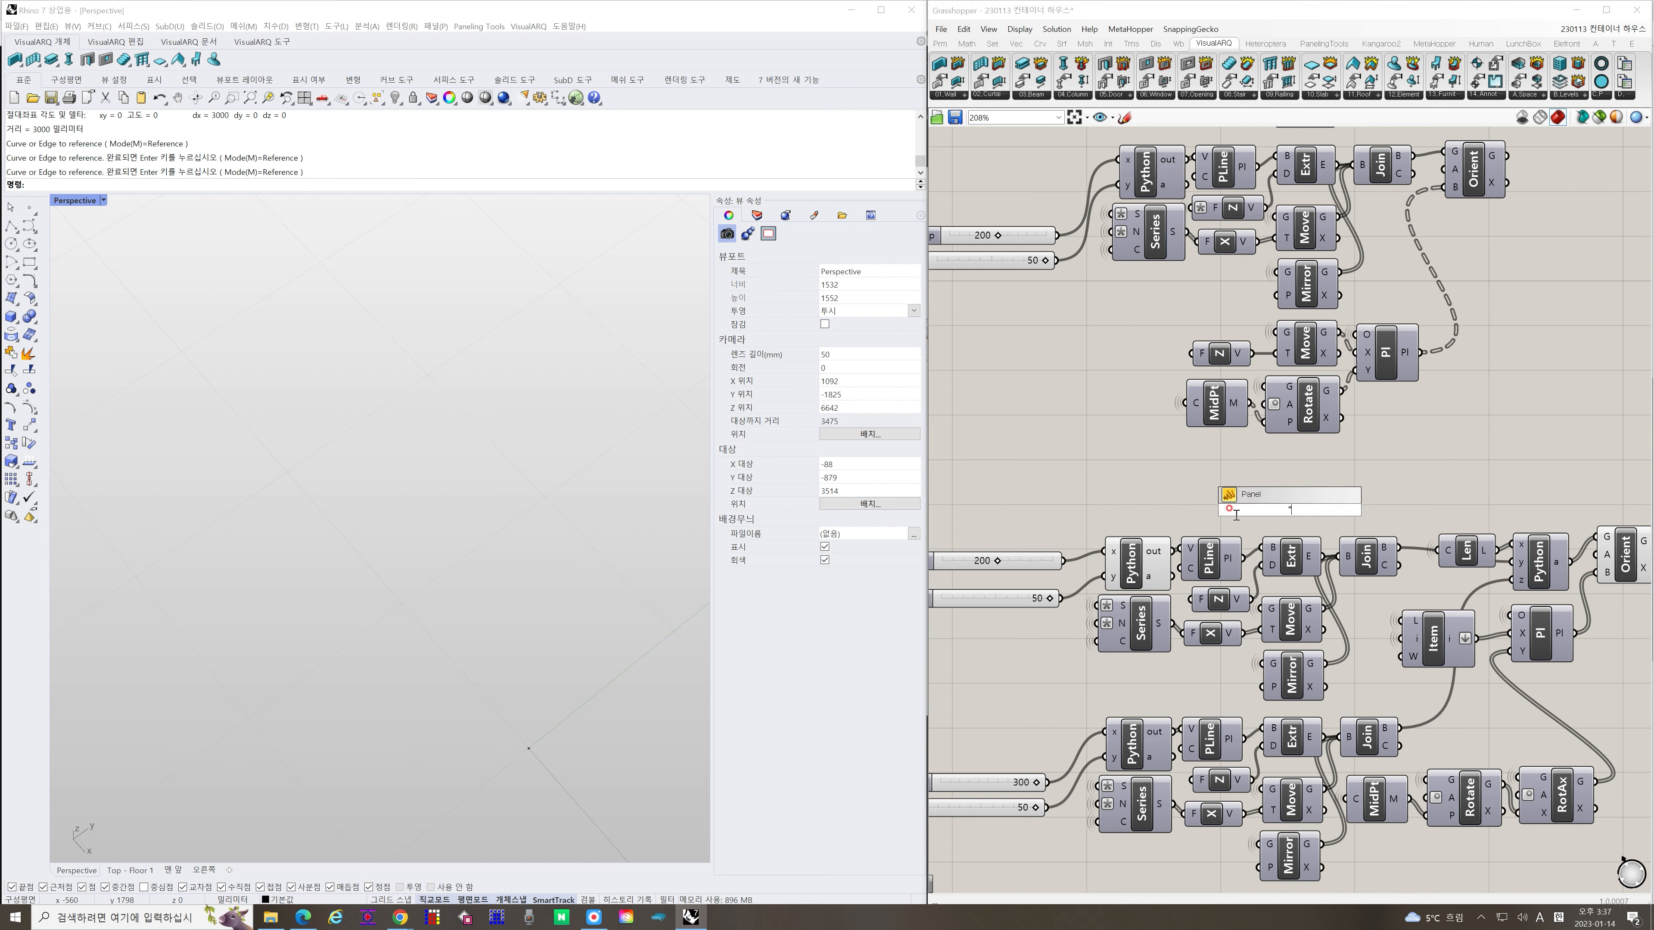
key(Return)
drag(1169, 538, 1261, 670)
drag(1271, 546, 1284, 534)
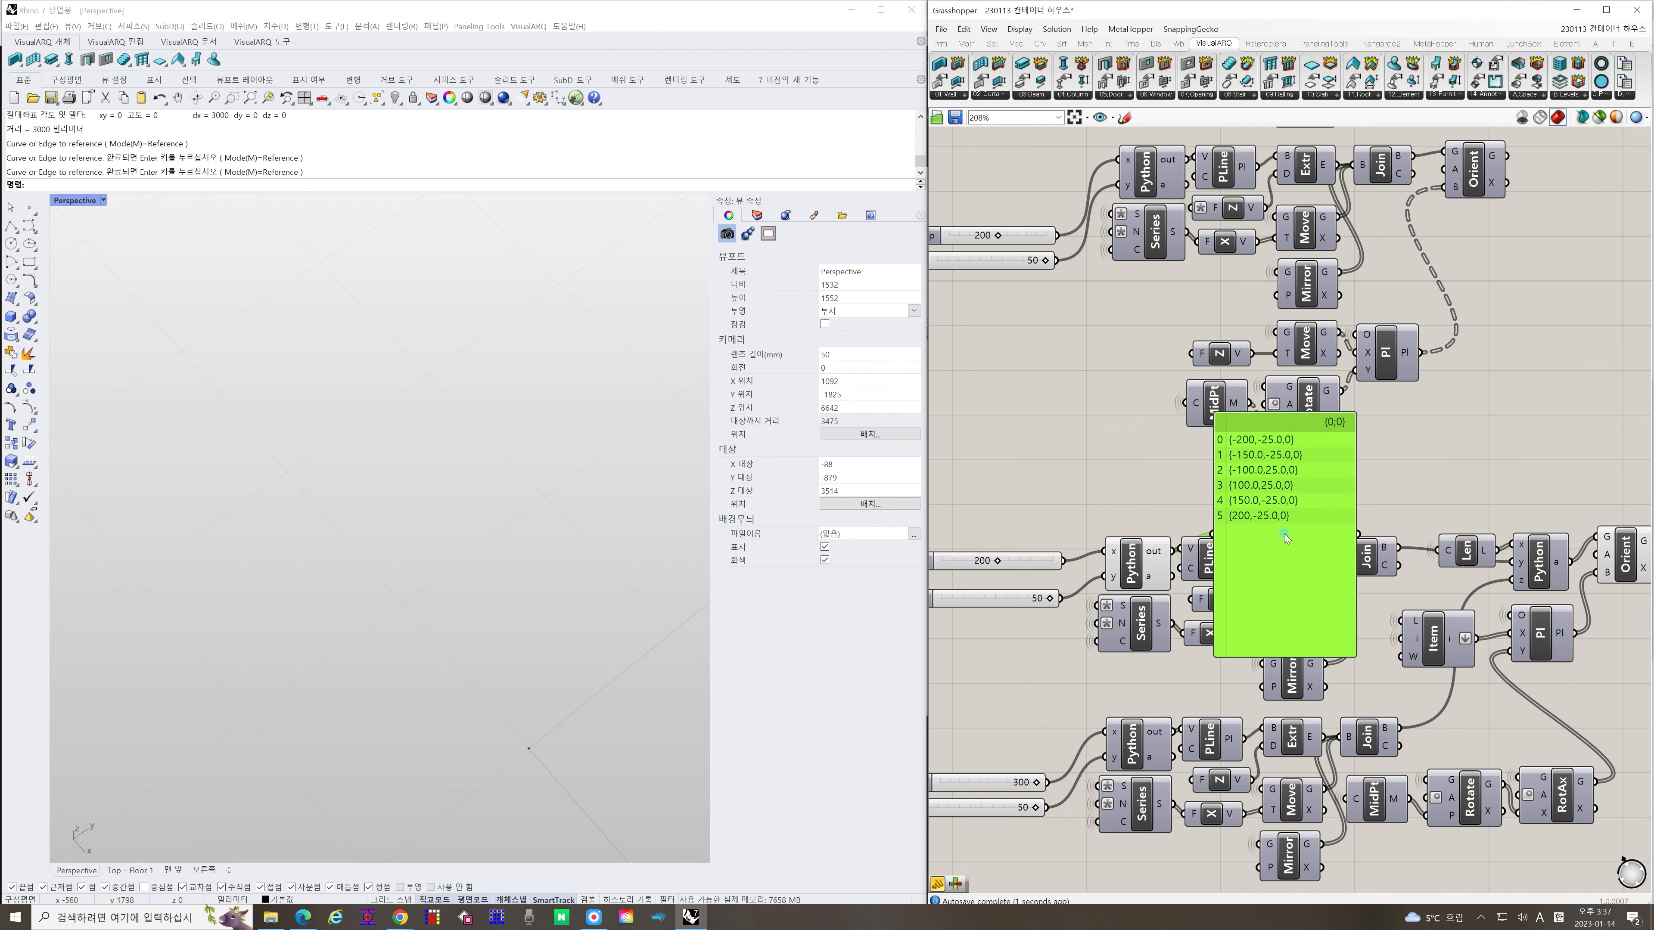
scroll(412, 518, down, 20)
right_drag(411, 528, 451, 544)
scroll(410, 528, up, 10)
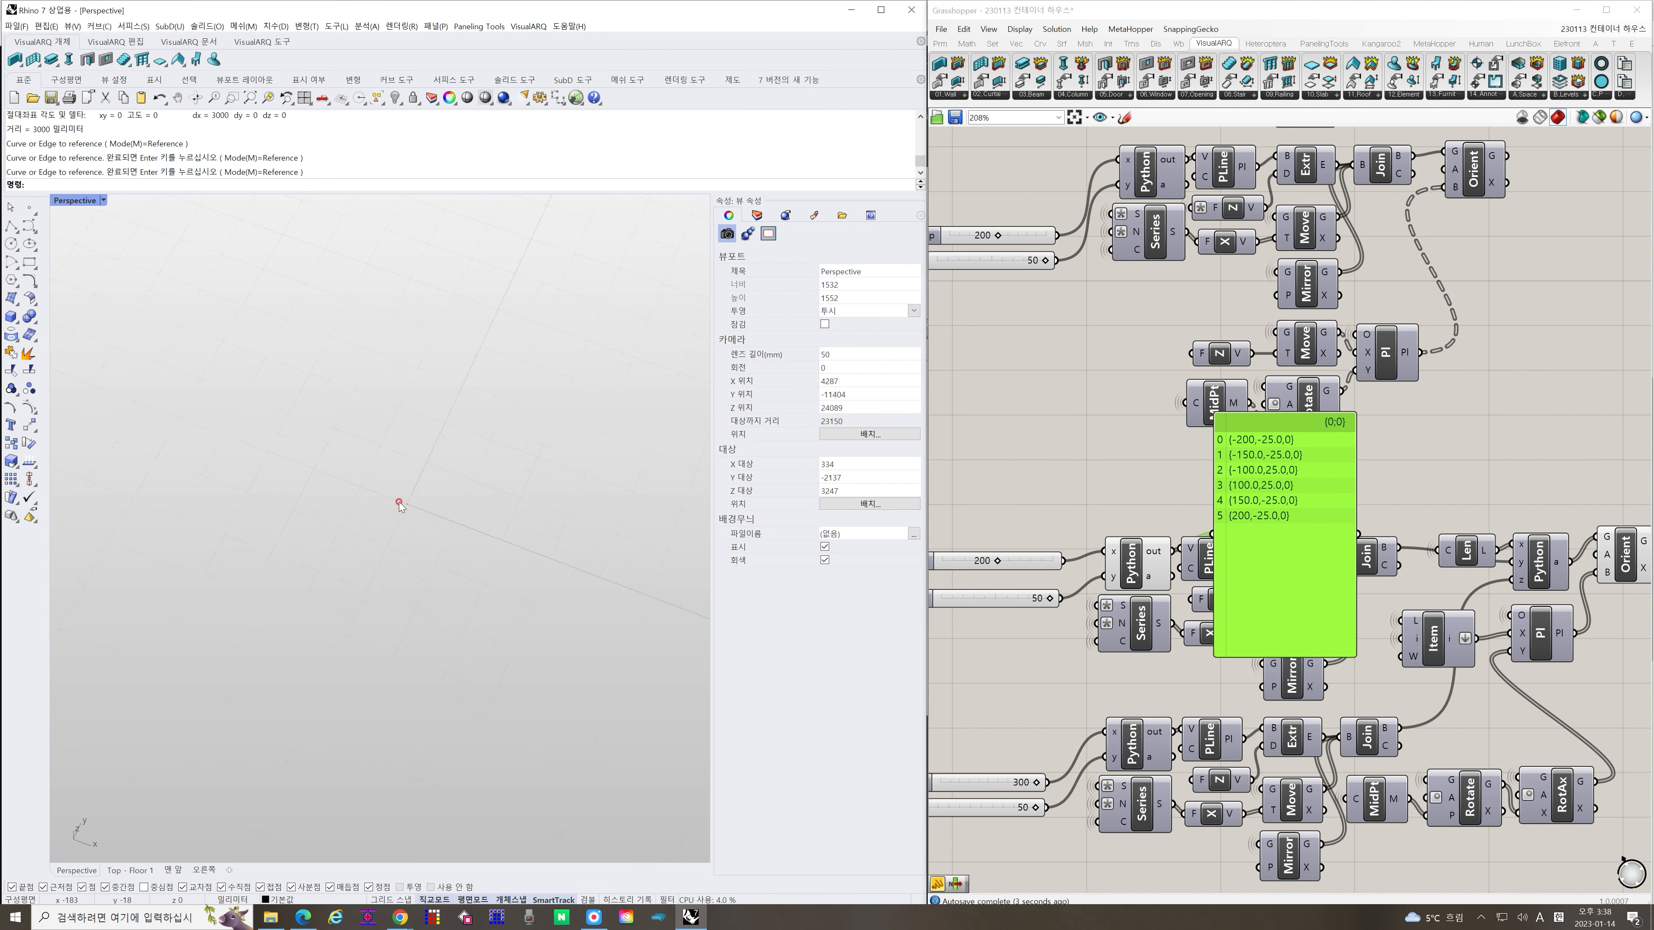
drag(1298, 542, 1387, 527)
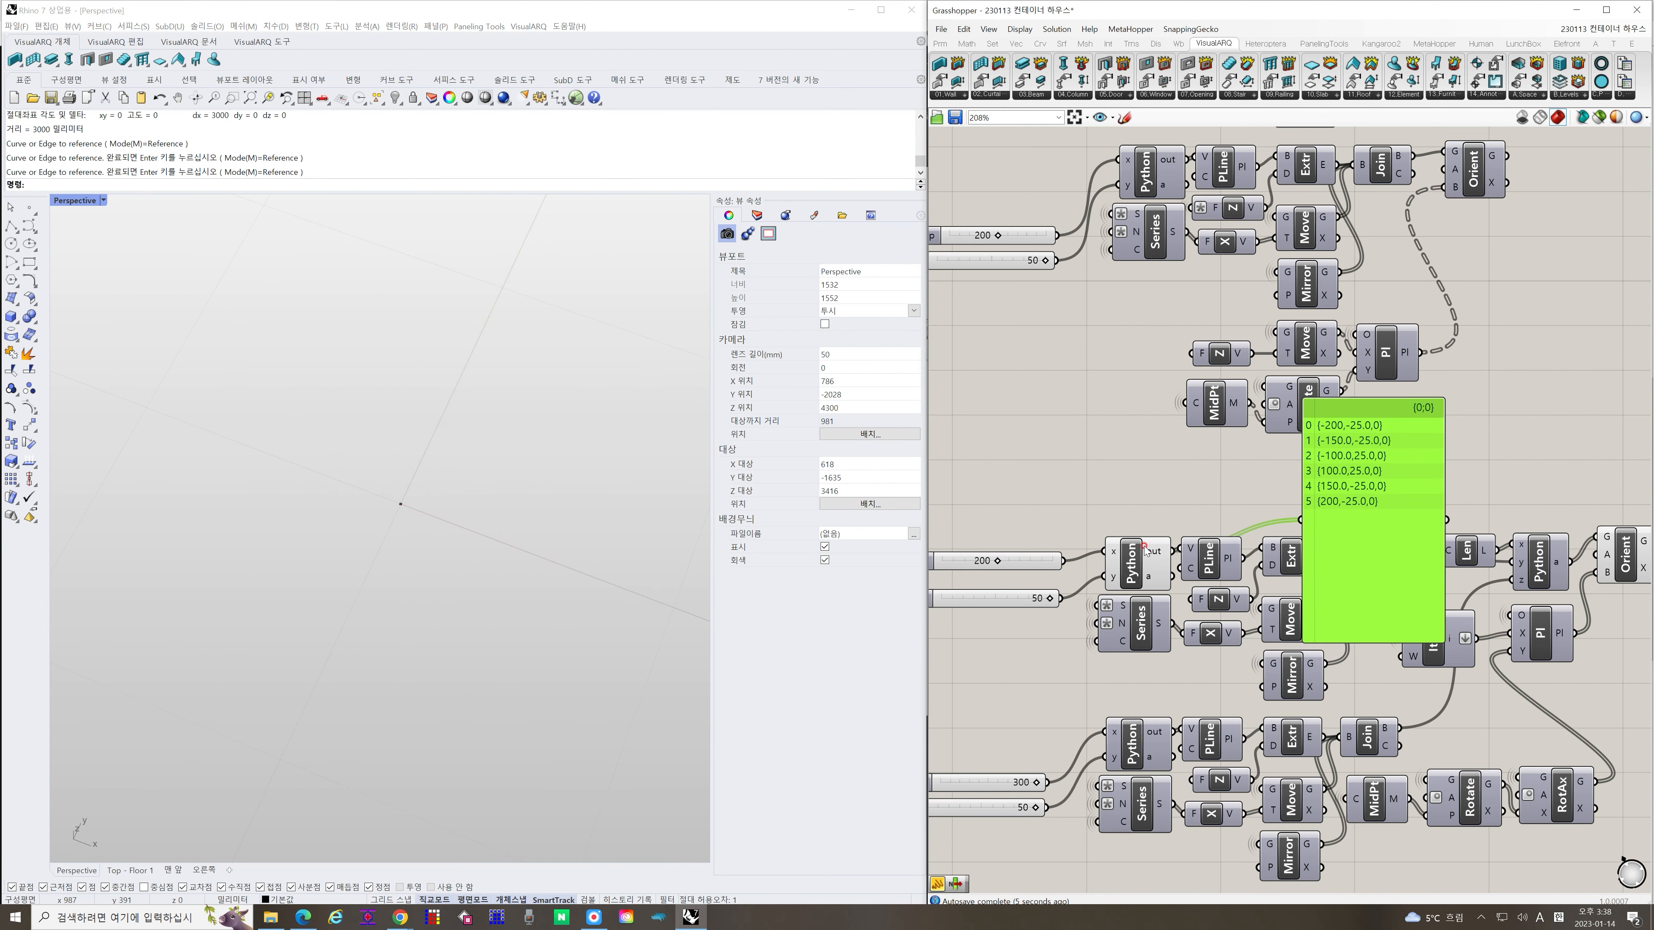
Turn on the preview of the PLine component after the Python component and zoom in on its profile polyline
click(1208, 558)
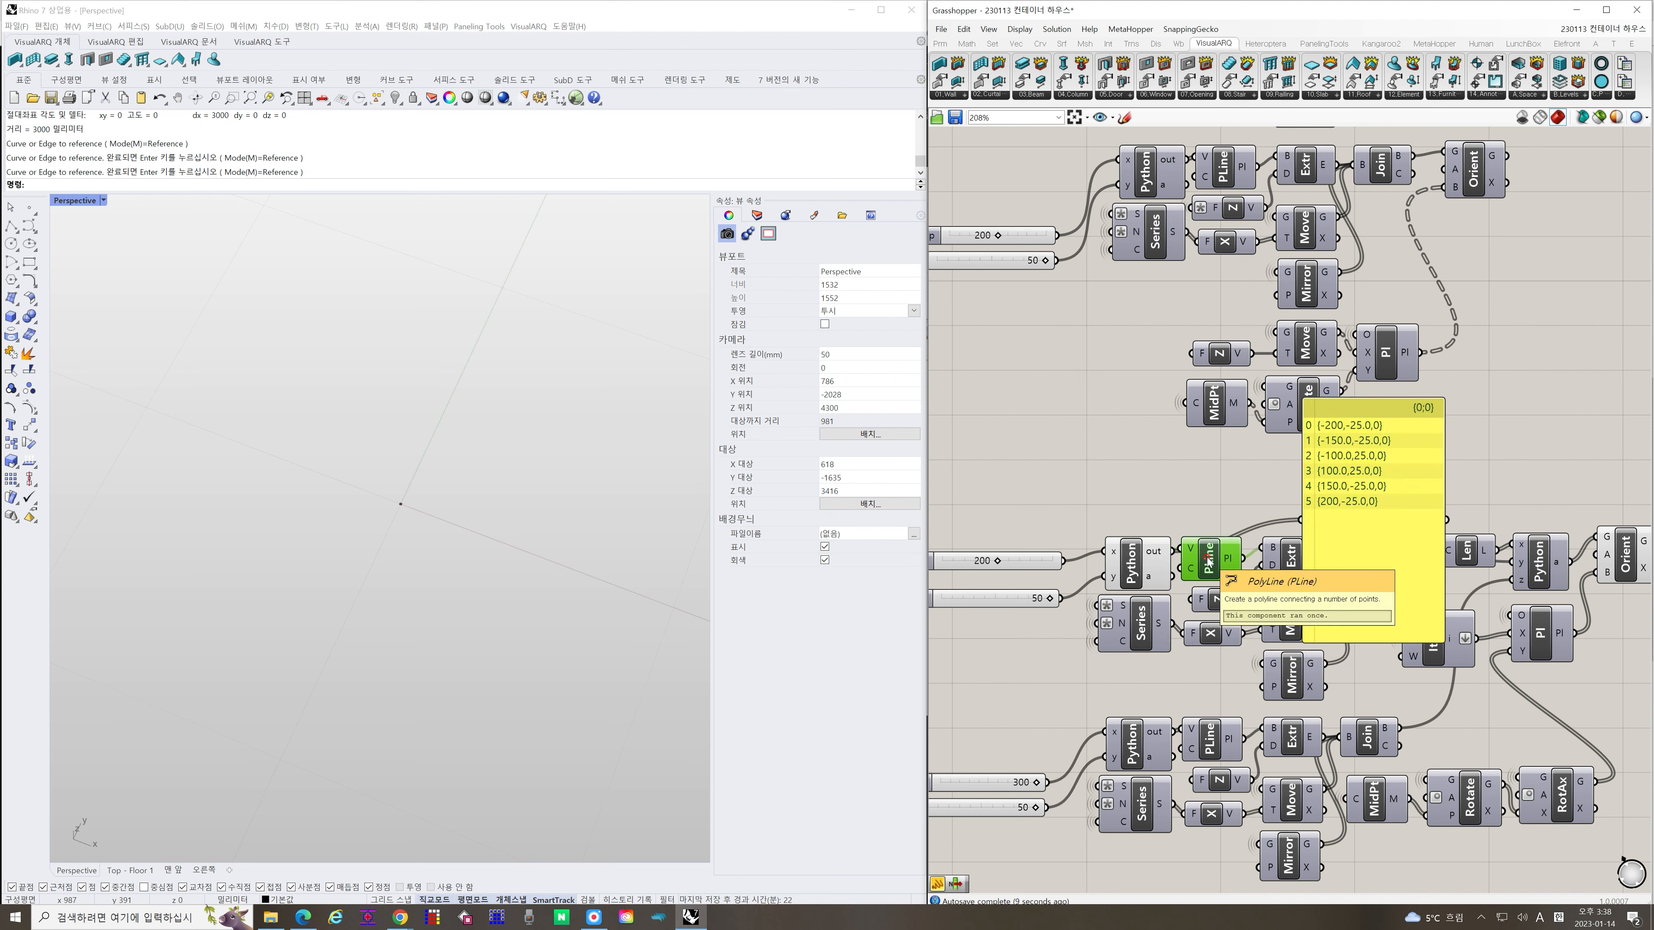
scroll(362, 498, up, 3)
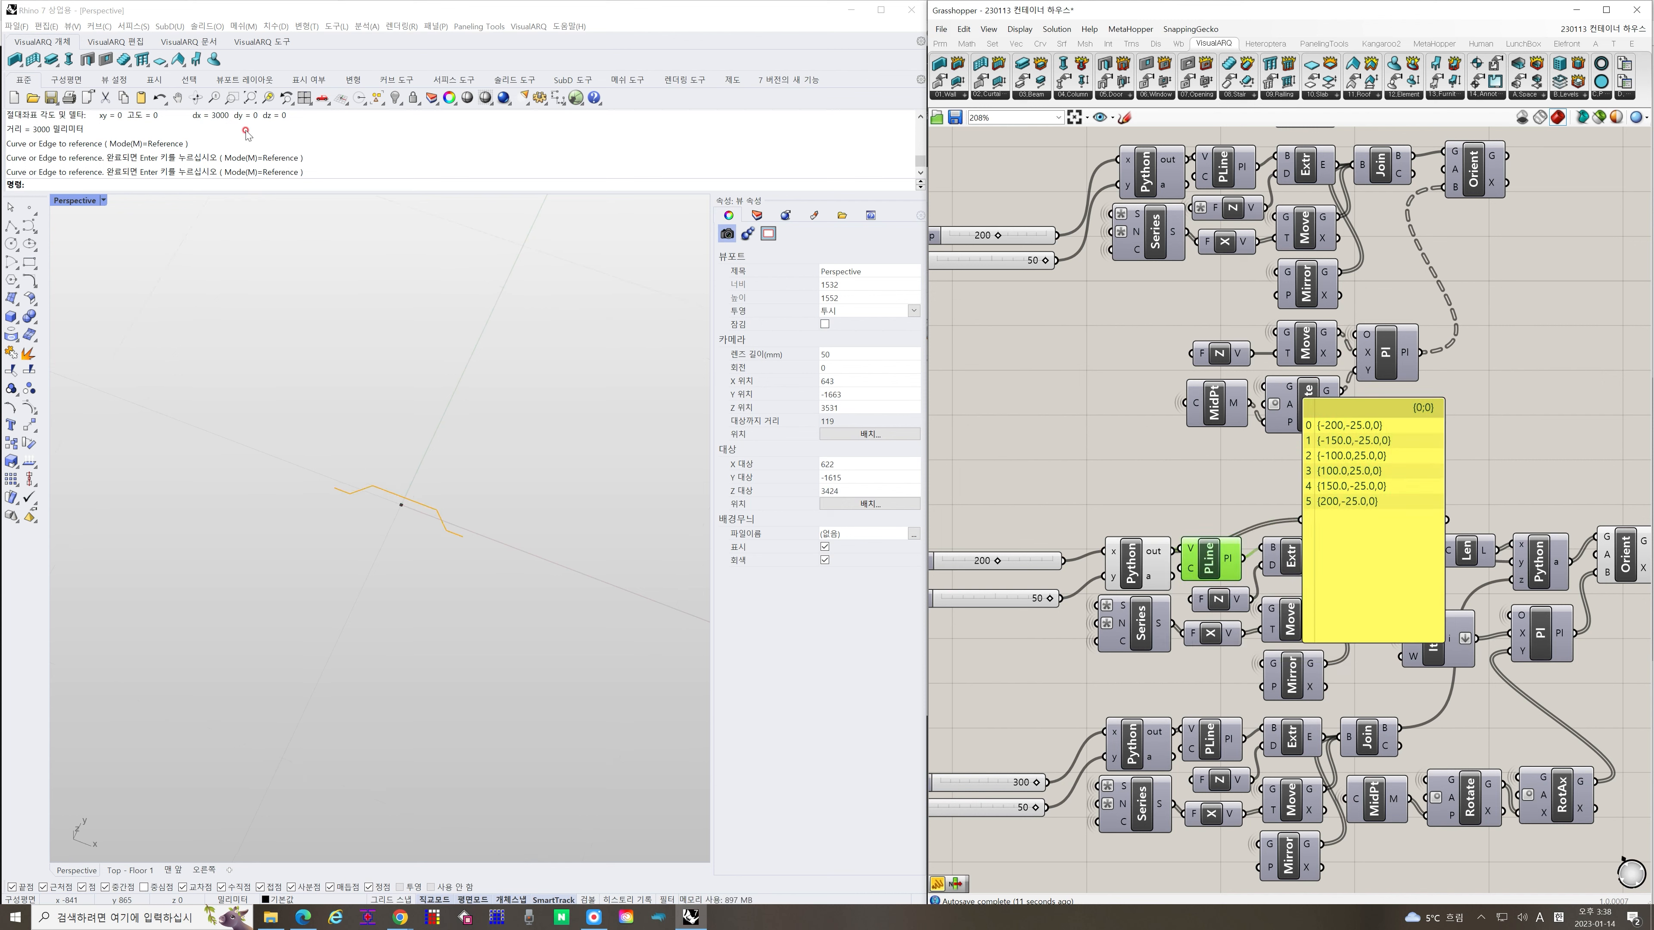
click(231, 98)
drag(248, 390, 505, 609)
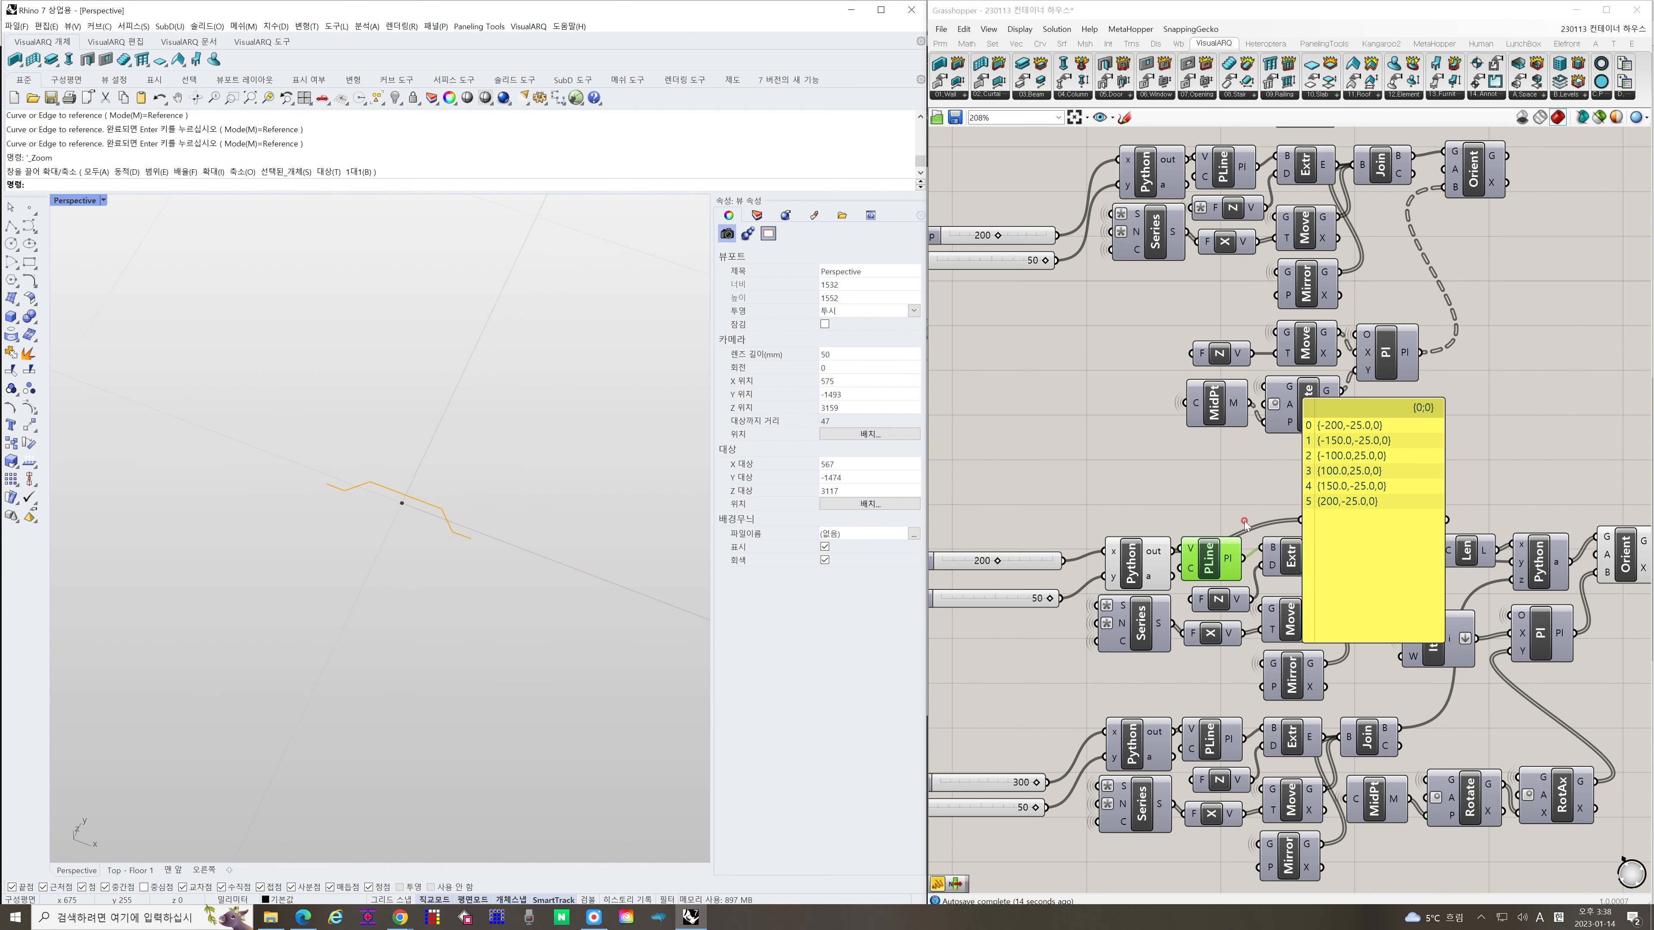
Move the point list panel clear of the component chain and turn on the preview of the Extr component that extrudes the profile
drag(1444, 468, 1552, 351)
click(1291, 557)
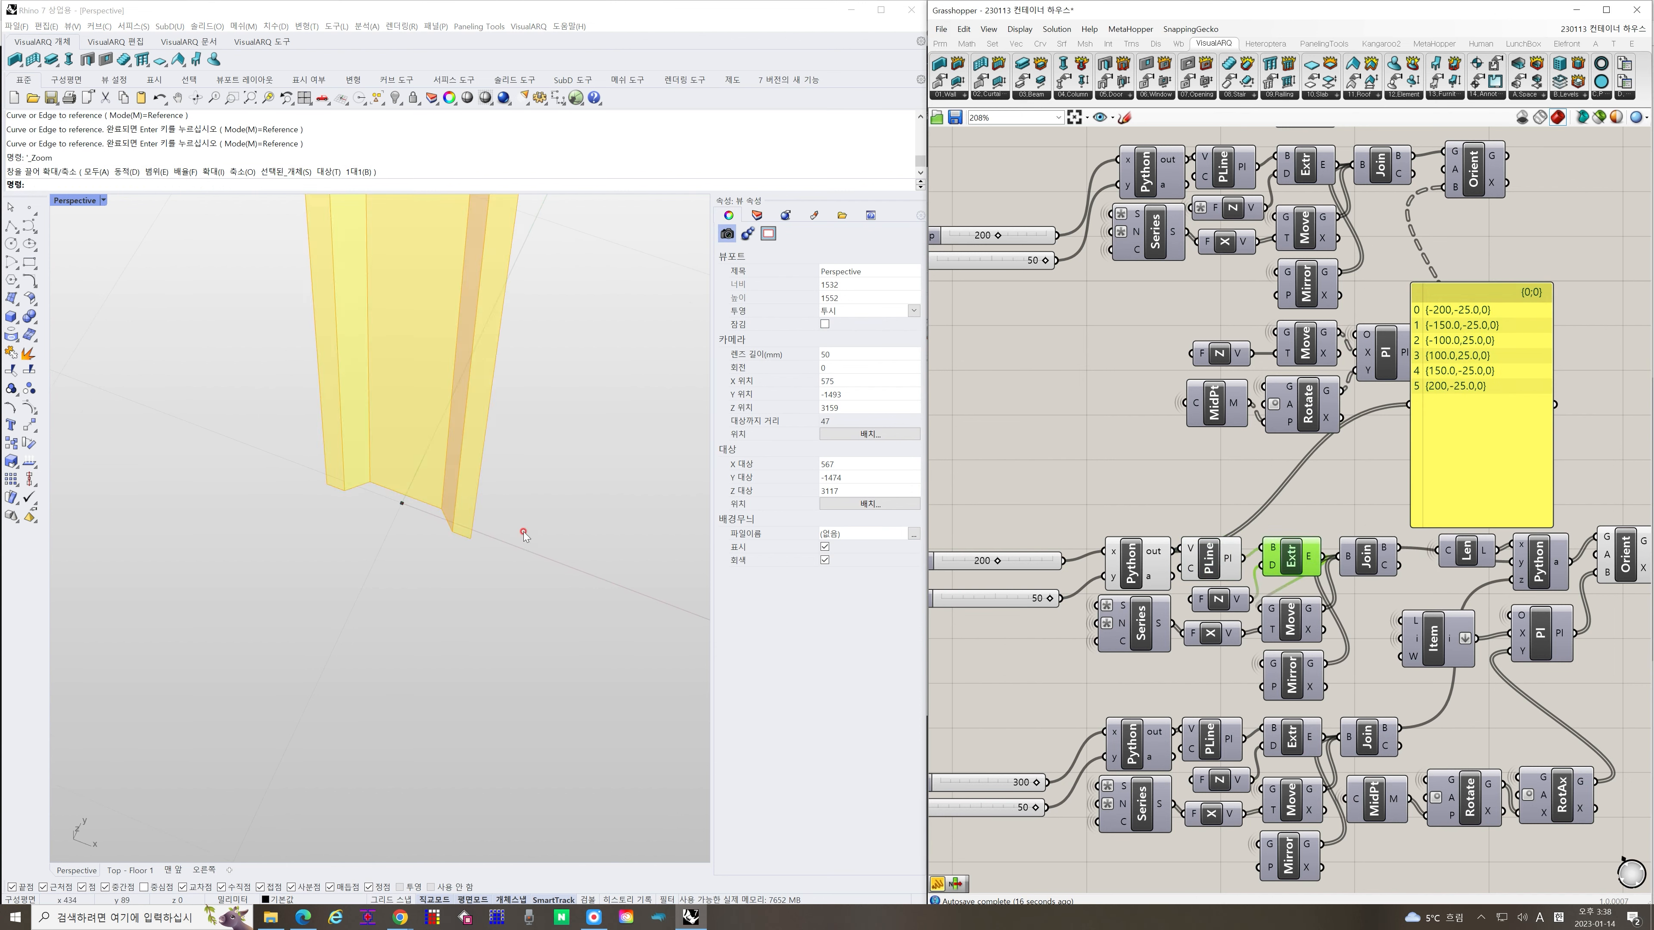
scroll(525, 536, down, 15)
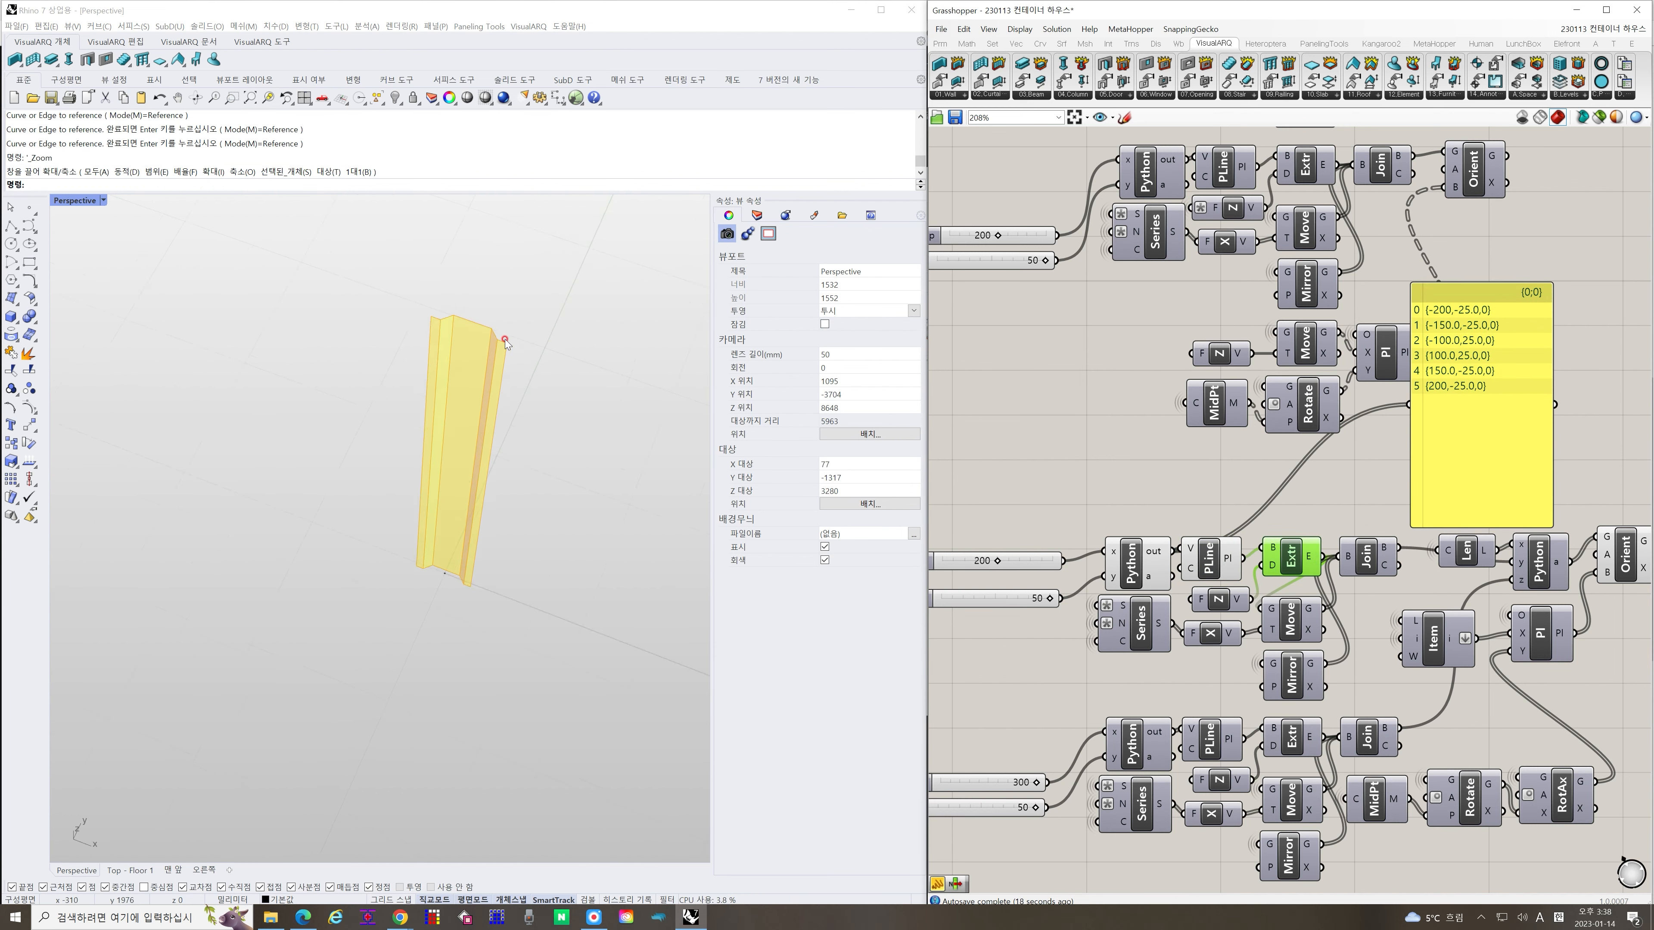
right_drag(483, 580, 467, 596)
click(1334, 566)
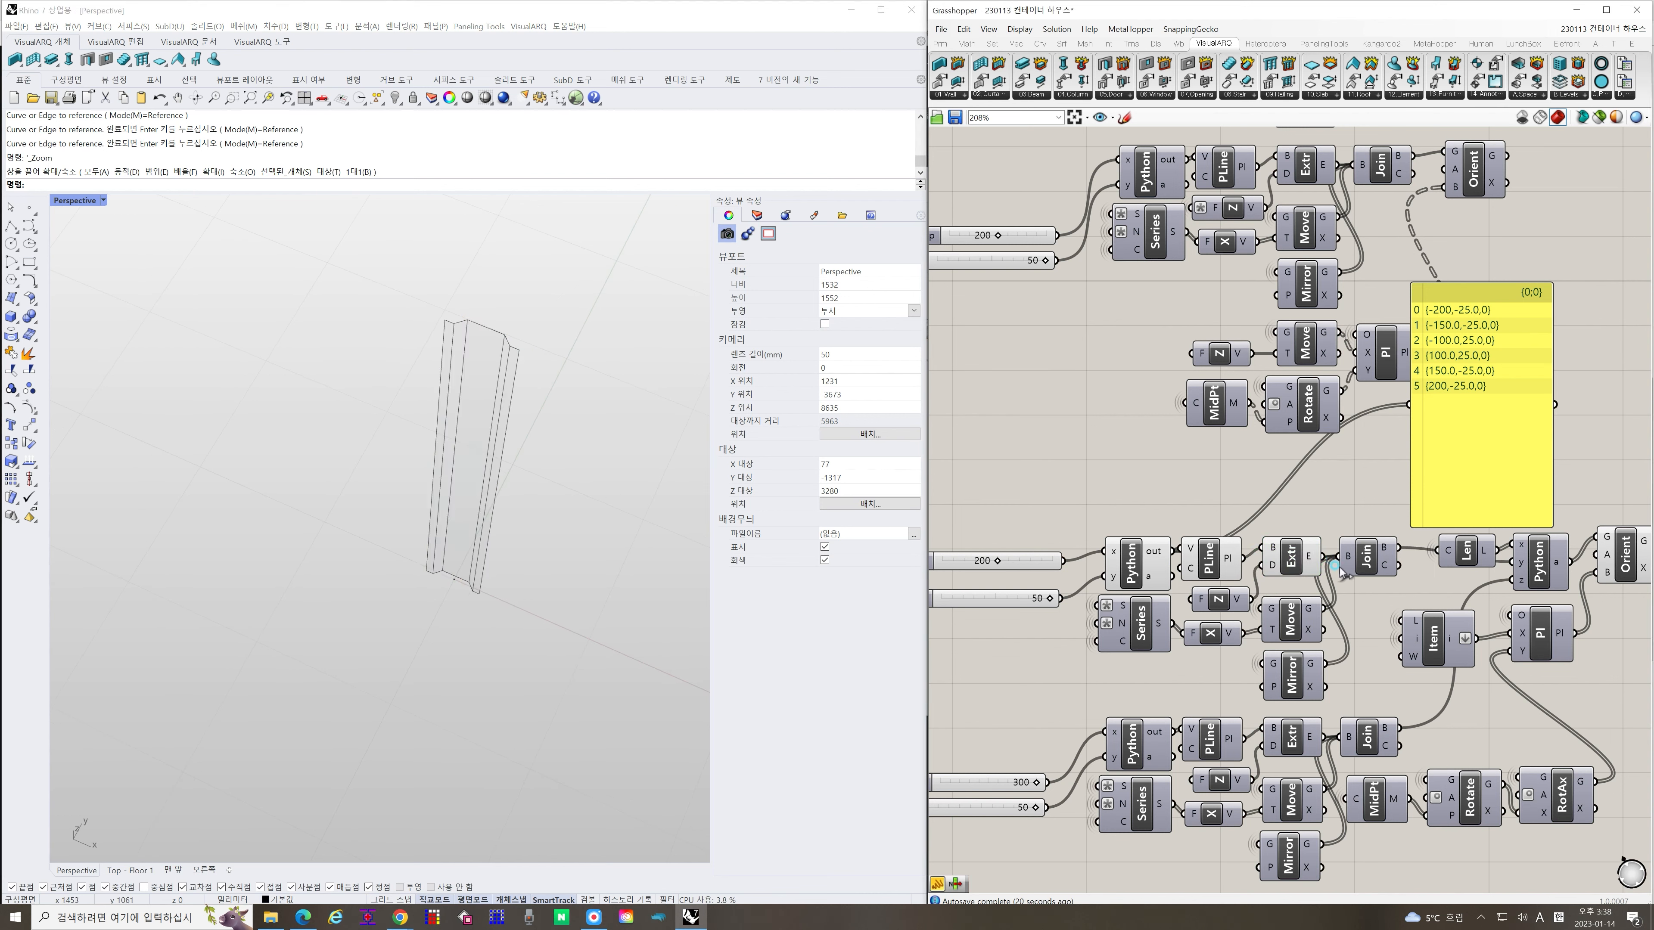
Turn on the previews of the Move and Mirror components that repeat the extruded profile along the panel
click(1299, 629)
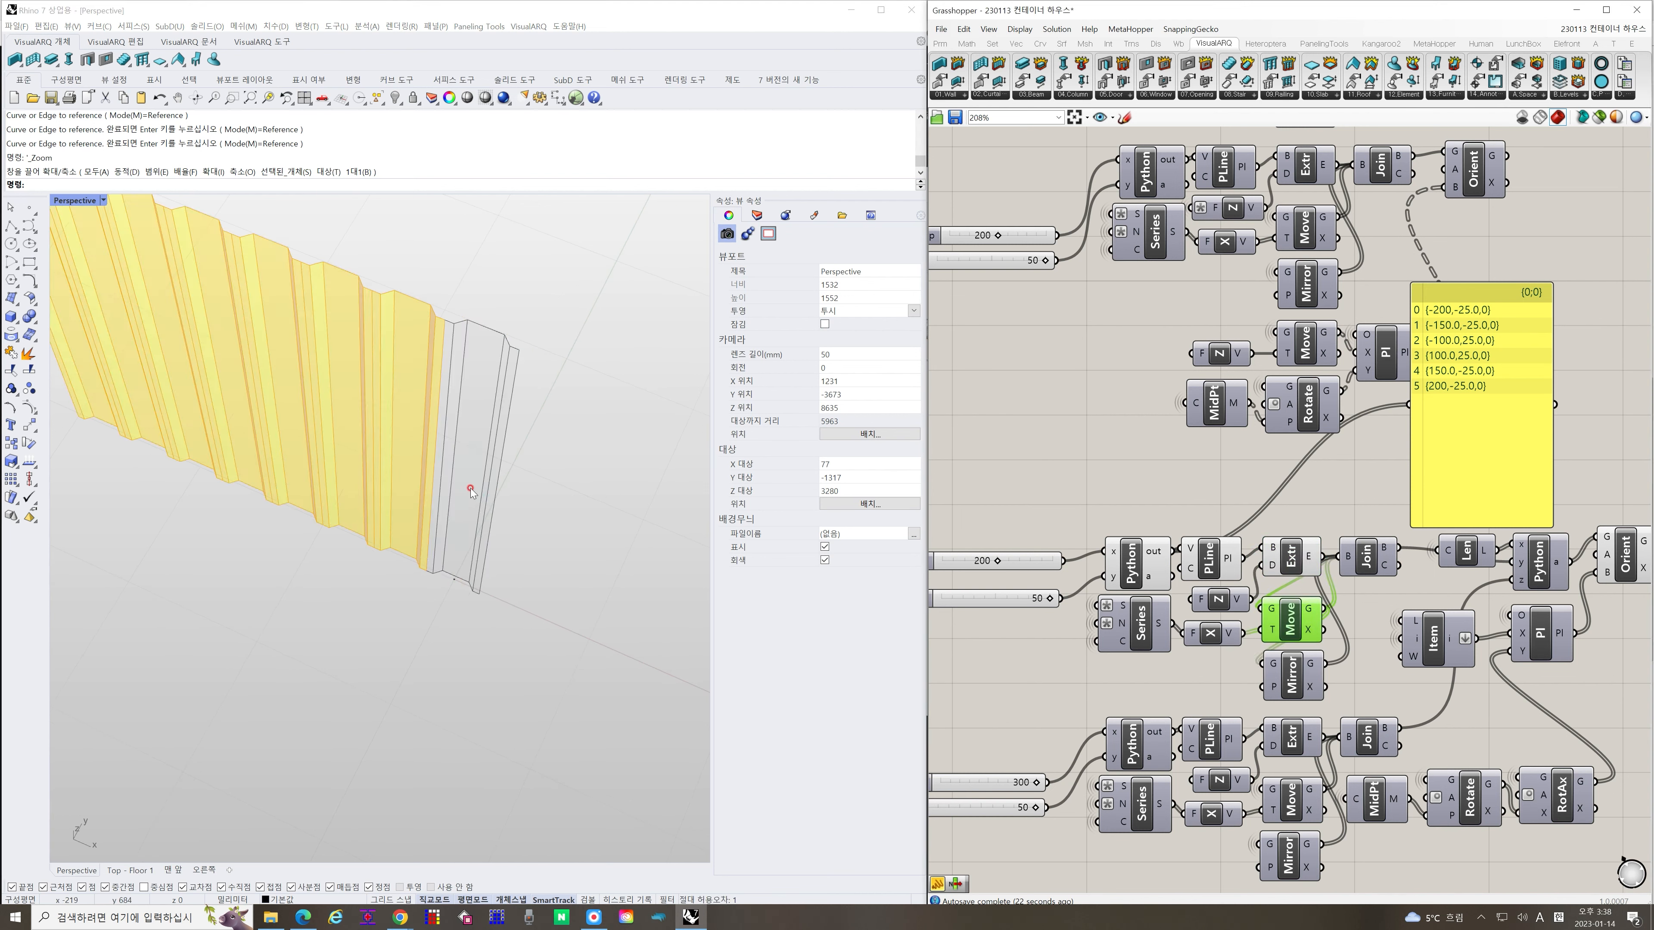
click(1298, 663)
scroll(495, 484, down, 6)
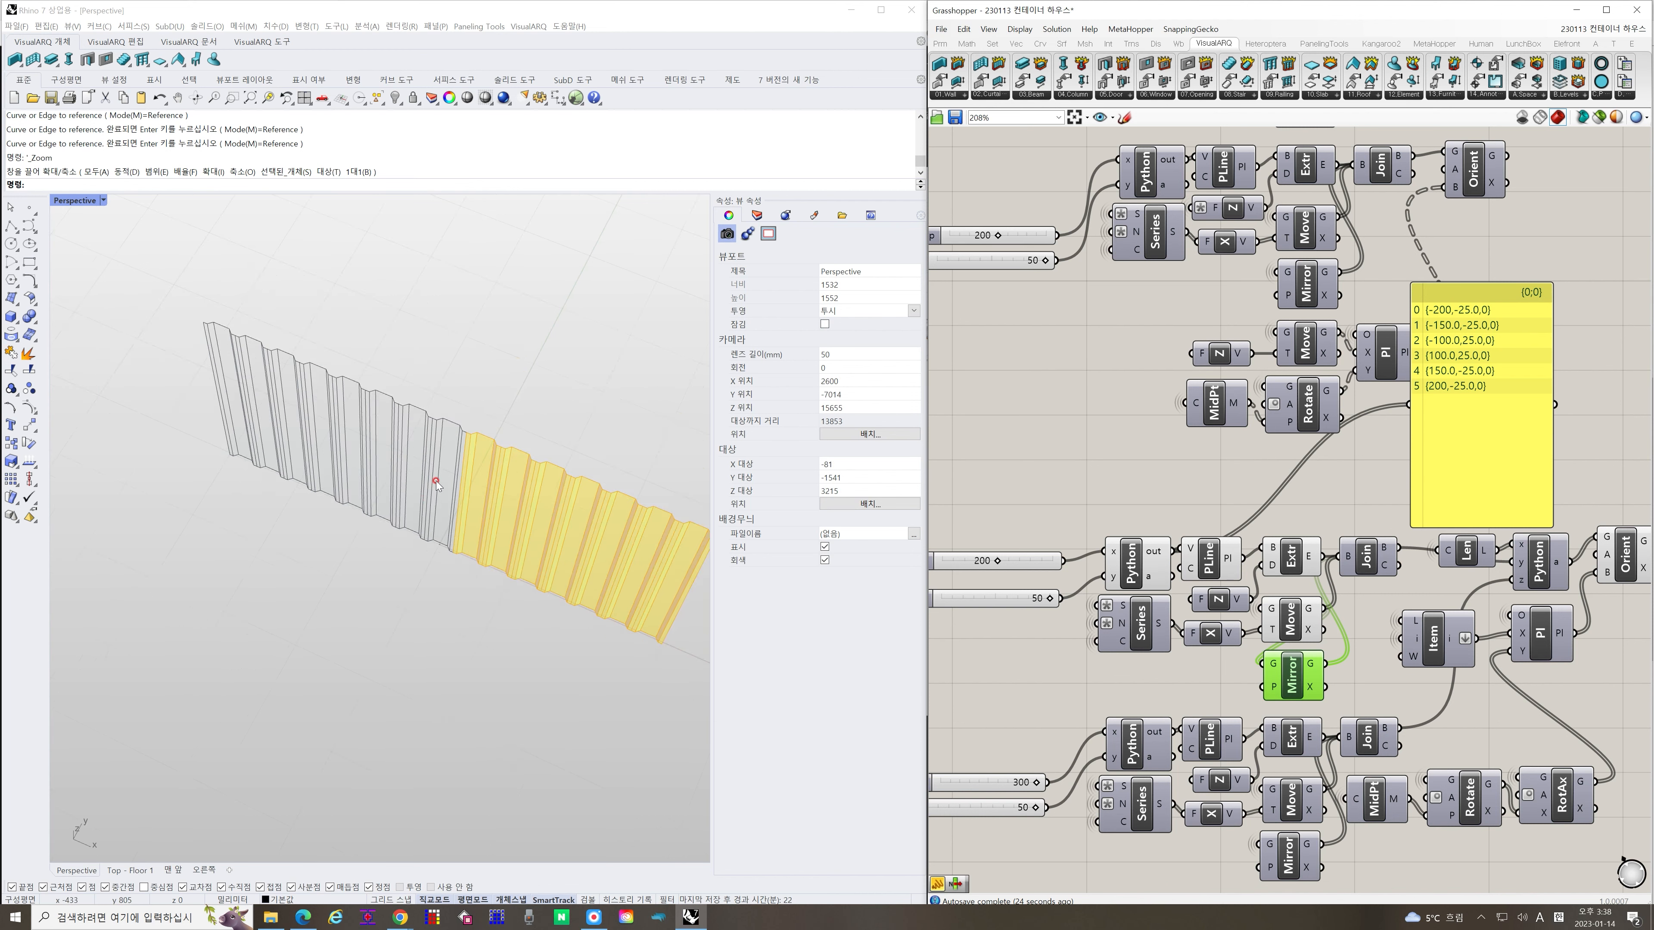
click(1366, 638)
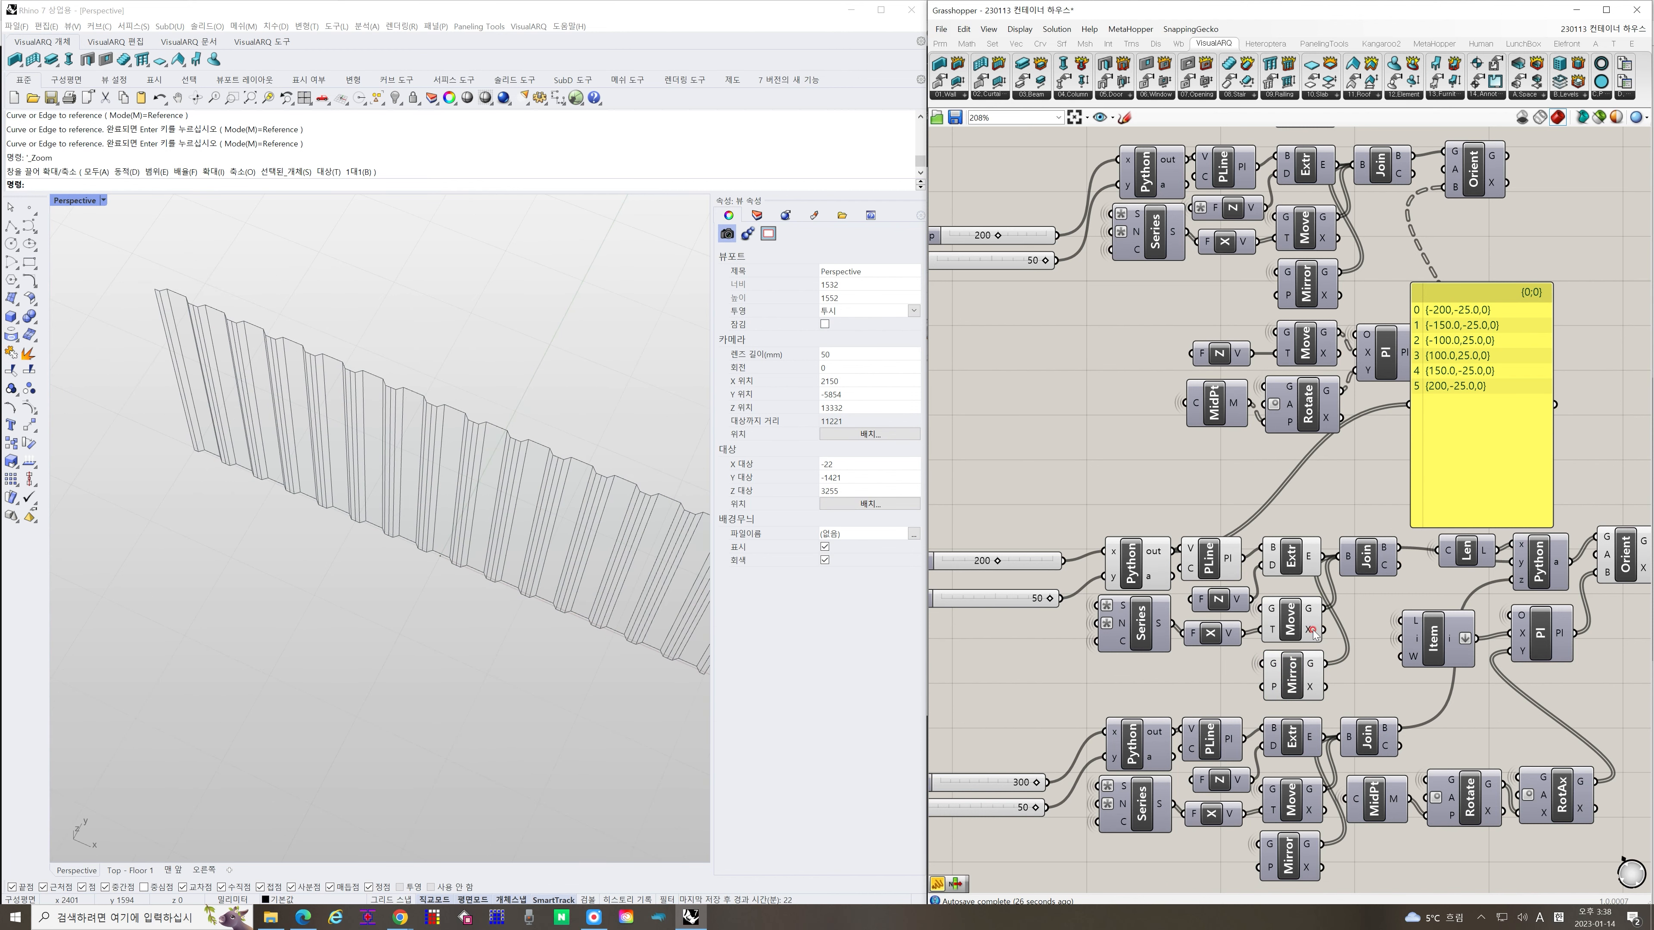
Select the Move and Mirror components in turn to compare which half of the corrugated panel each one produces
click(1311, 629)
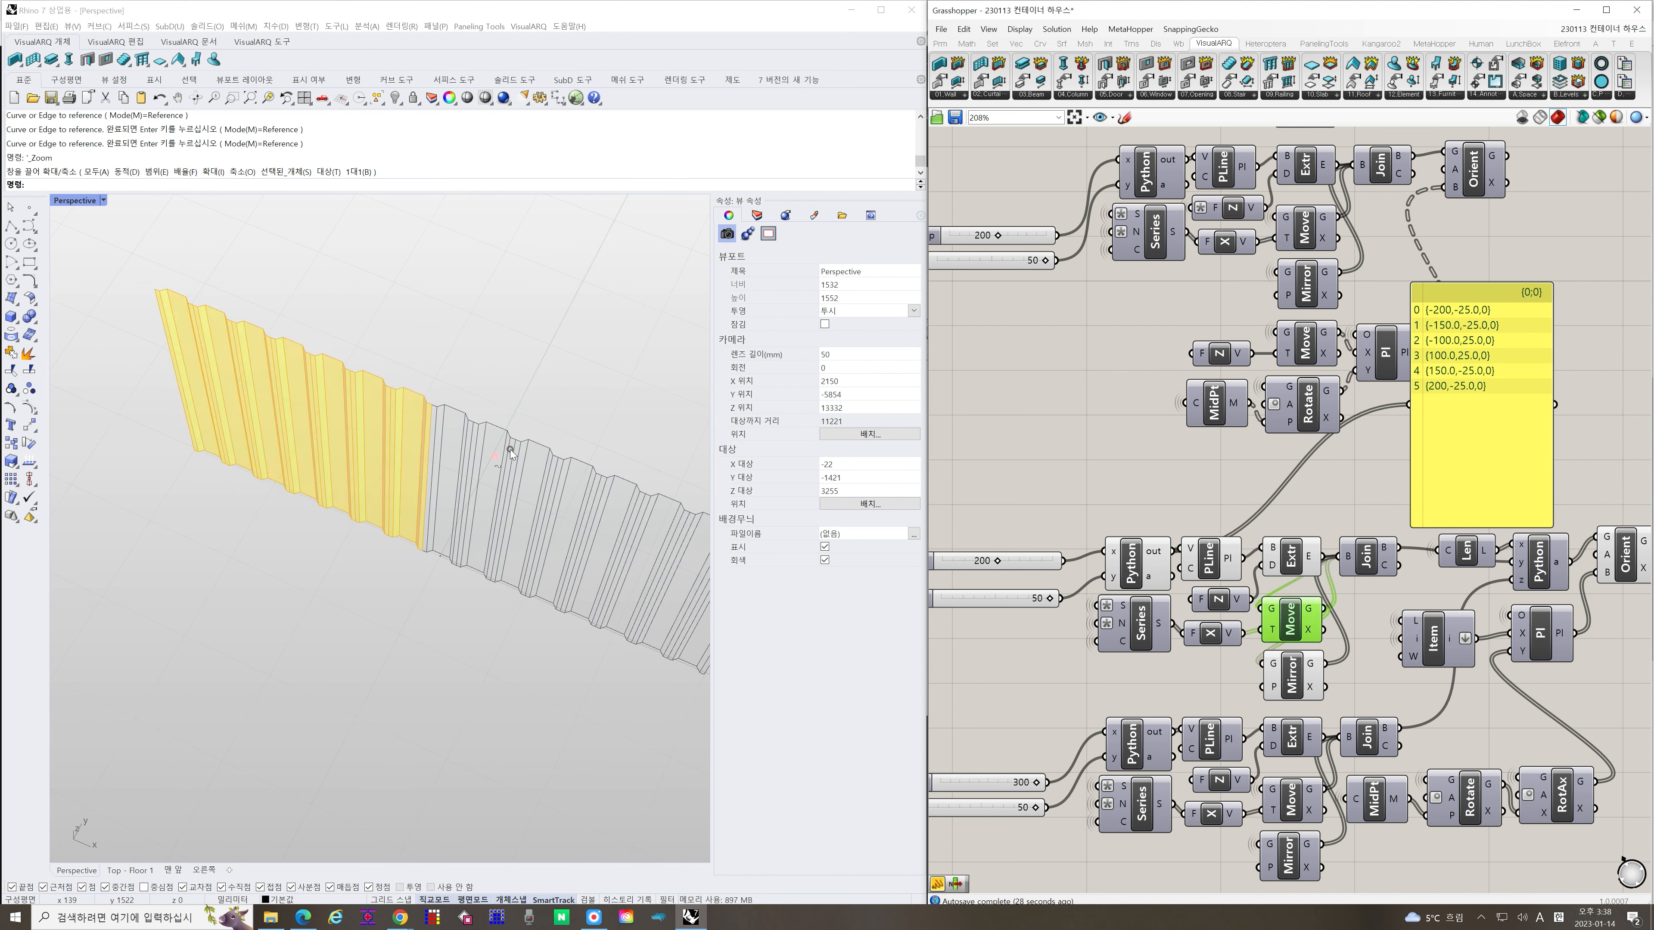
click(1380, 689)
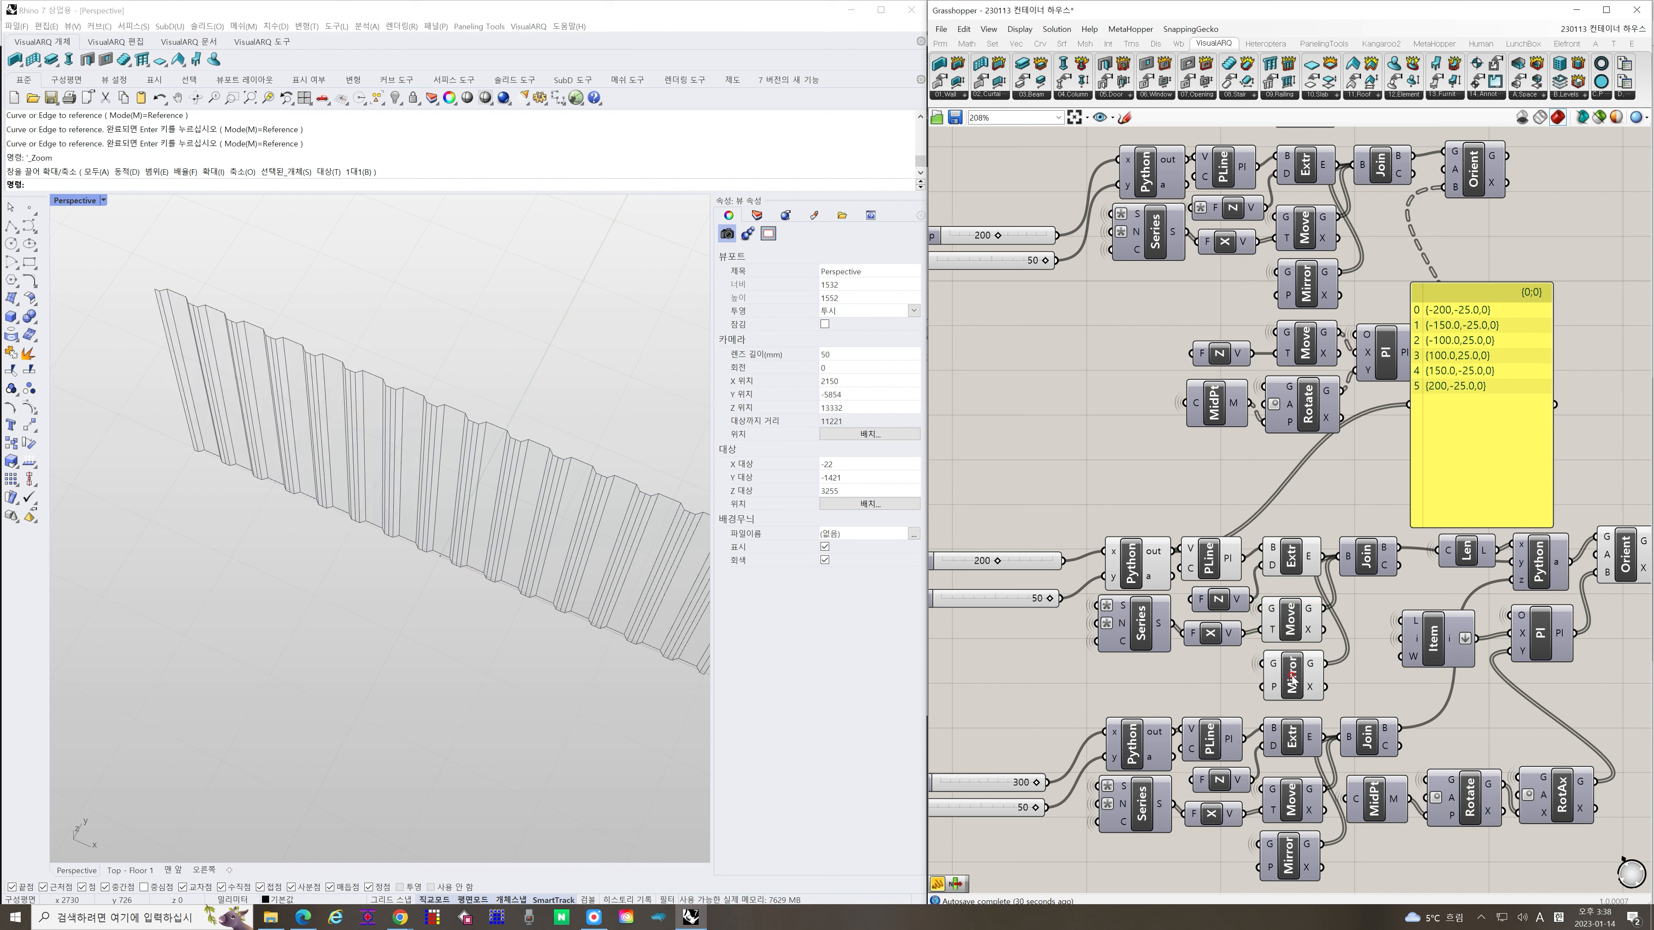
click(1293, 680)
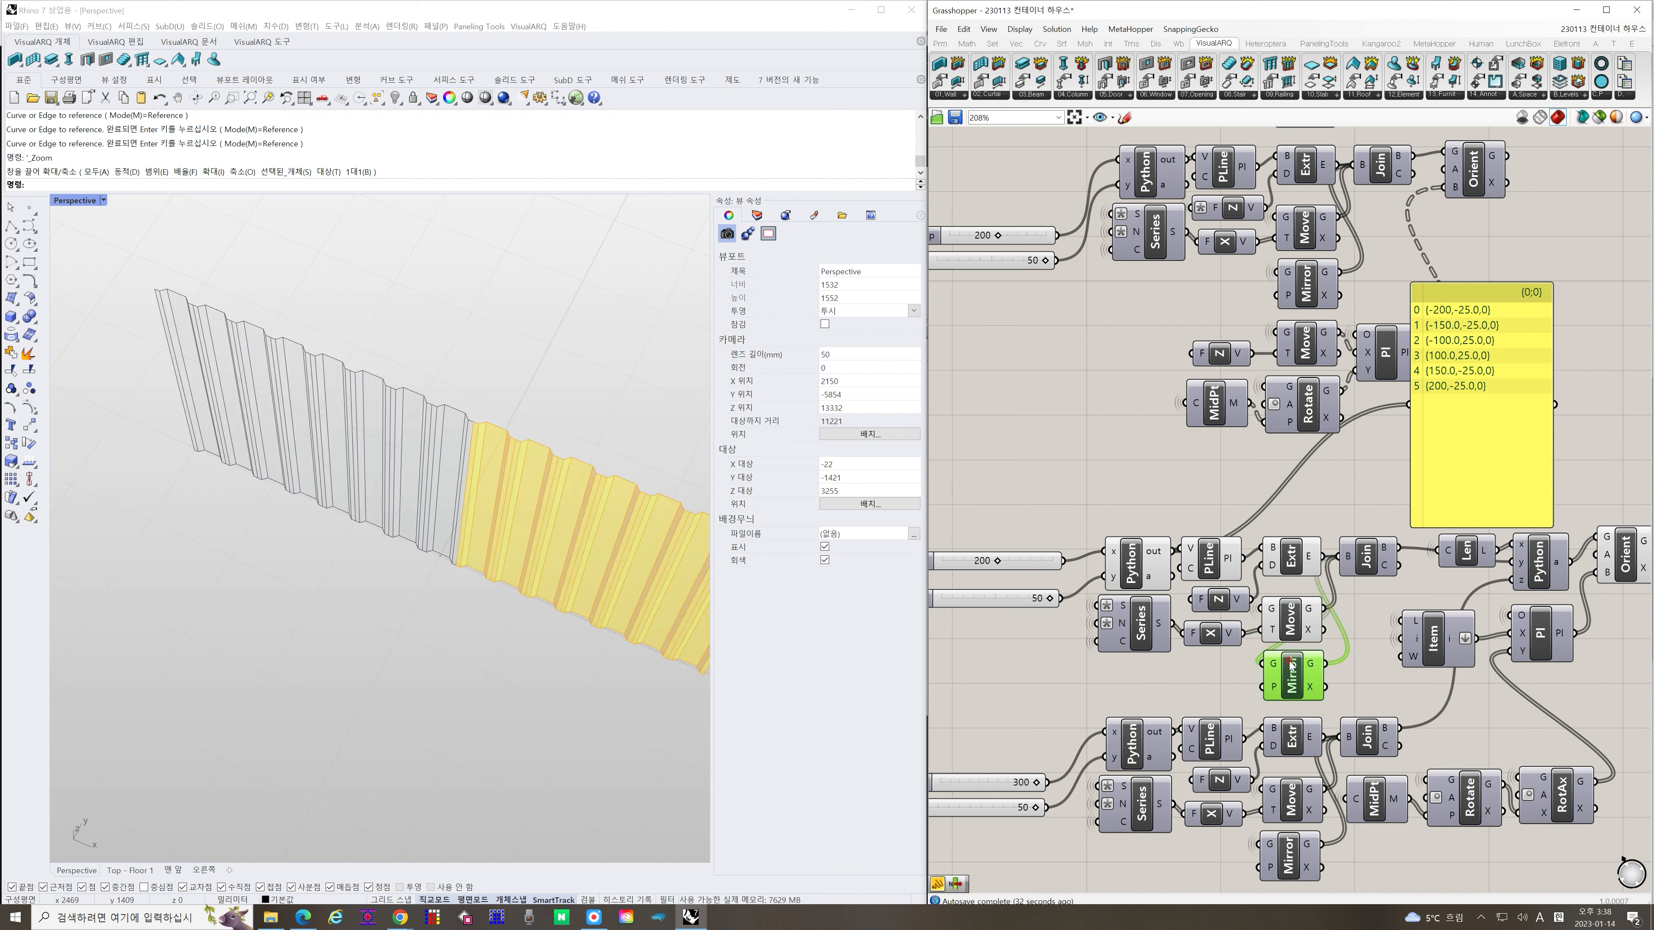
scroll(377, 510, down, 4)
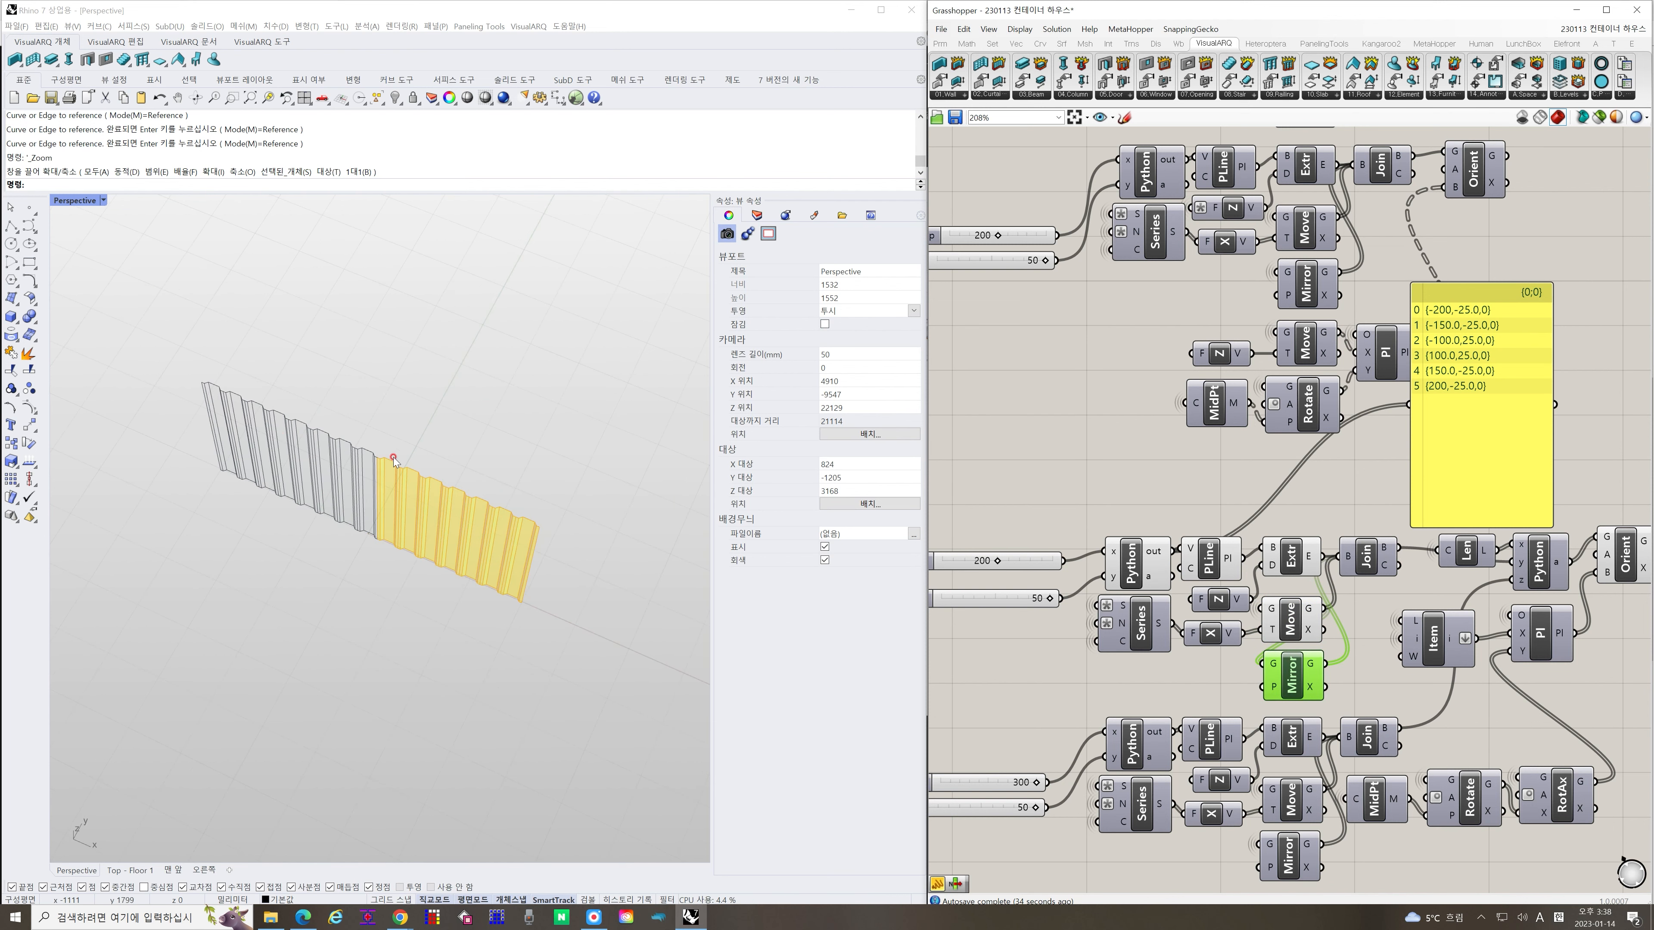
Change the x slider to 198 and the y slider to 41 at the Python component's inputs
click(1369, 680)
scroll(996, 564, up, 5)
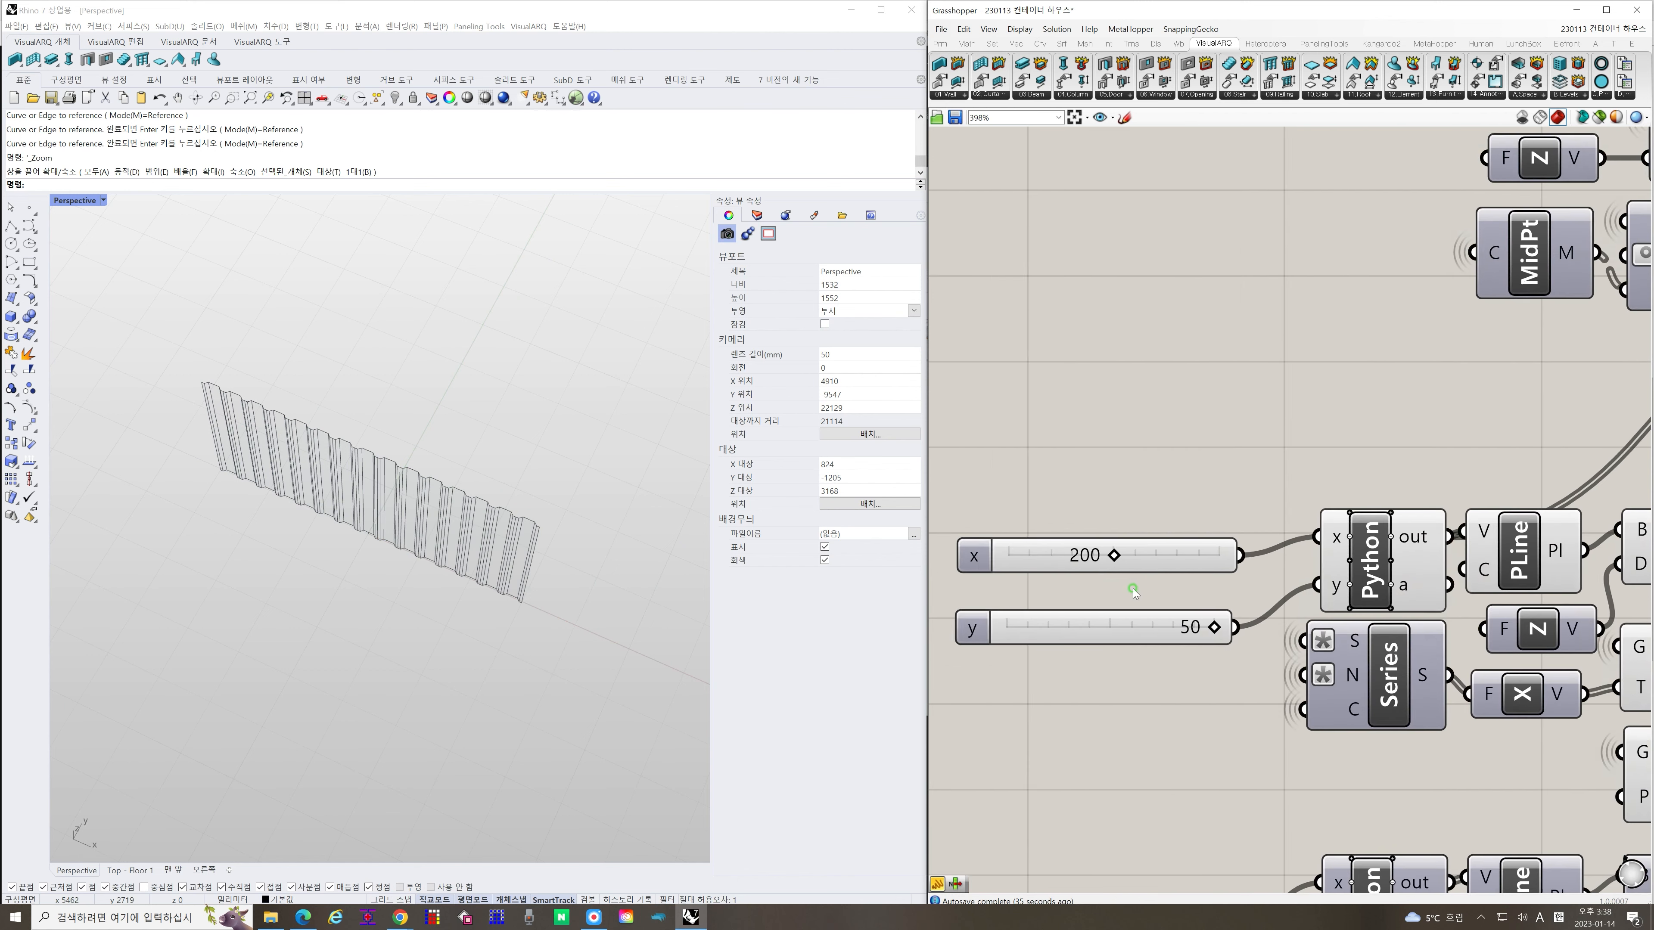
mouse_move(1134, 554)
mouse_down()
mouse_move(1156, 561)
mouse_move(1096, 561)
mouse_move(1277, 562)
mouse_move(1278, 587)
mouse_move(1096, 562)
mouse_move(1120, 554)
mouse_up()
drag(1240, 639, 1194, 644)
Set the x slider to exactly 200 and the y slider back to 50
double_click(1108, 567)
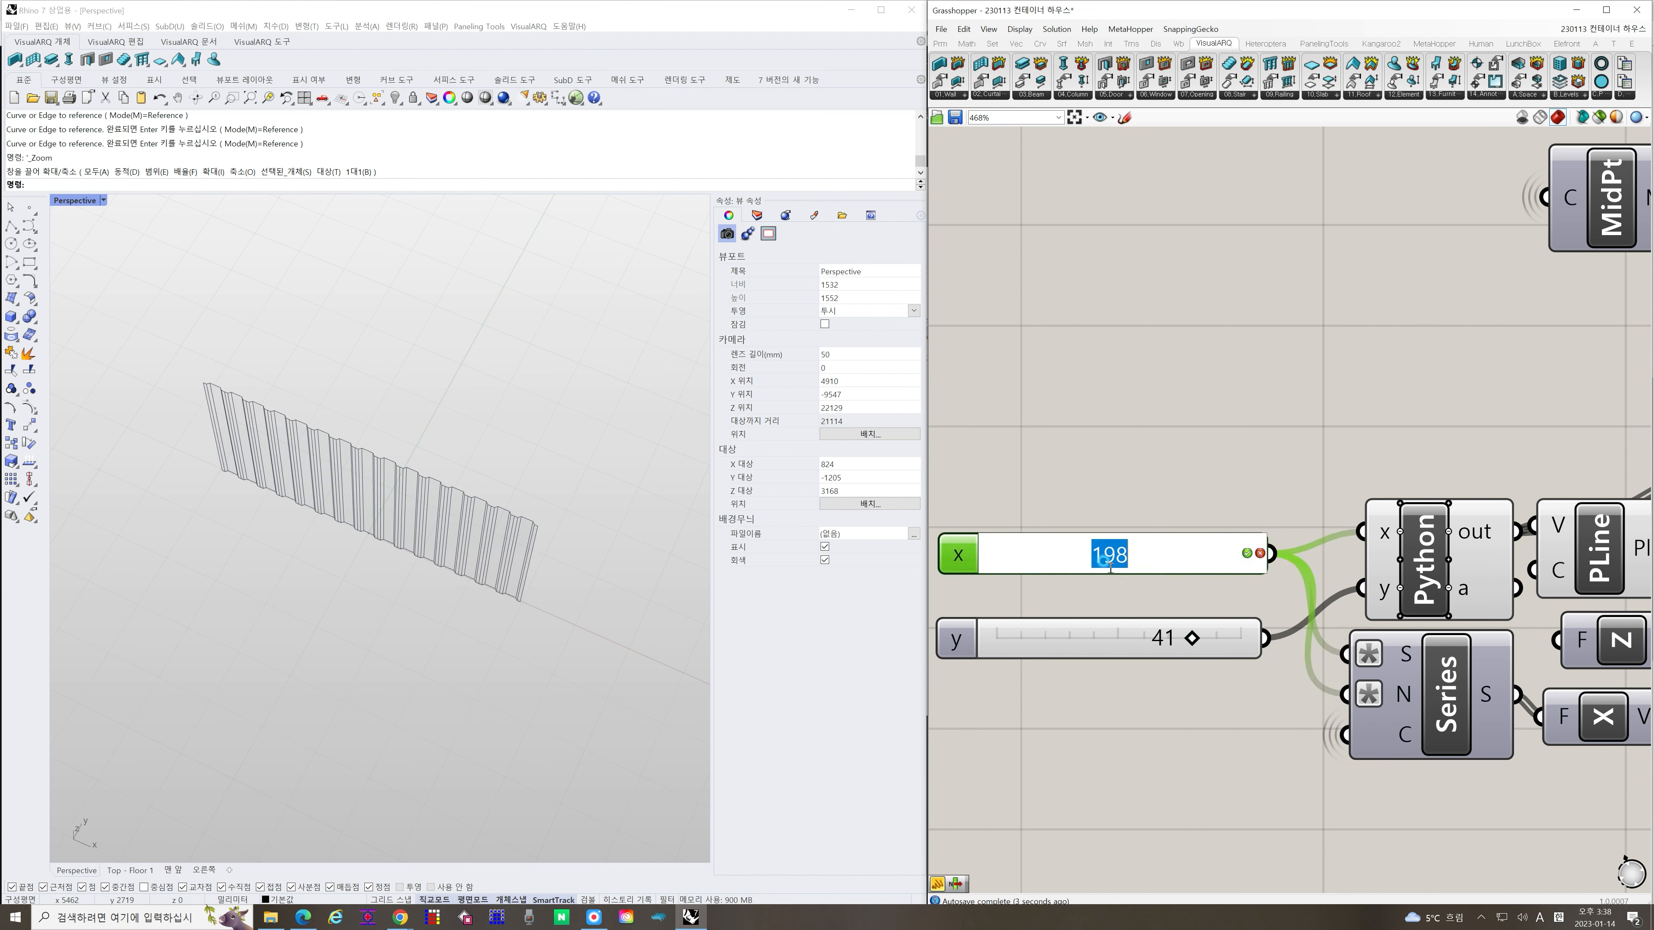
click(1134, 498)
click(1102, 561)
double_click(1103, 566)
text(200)
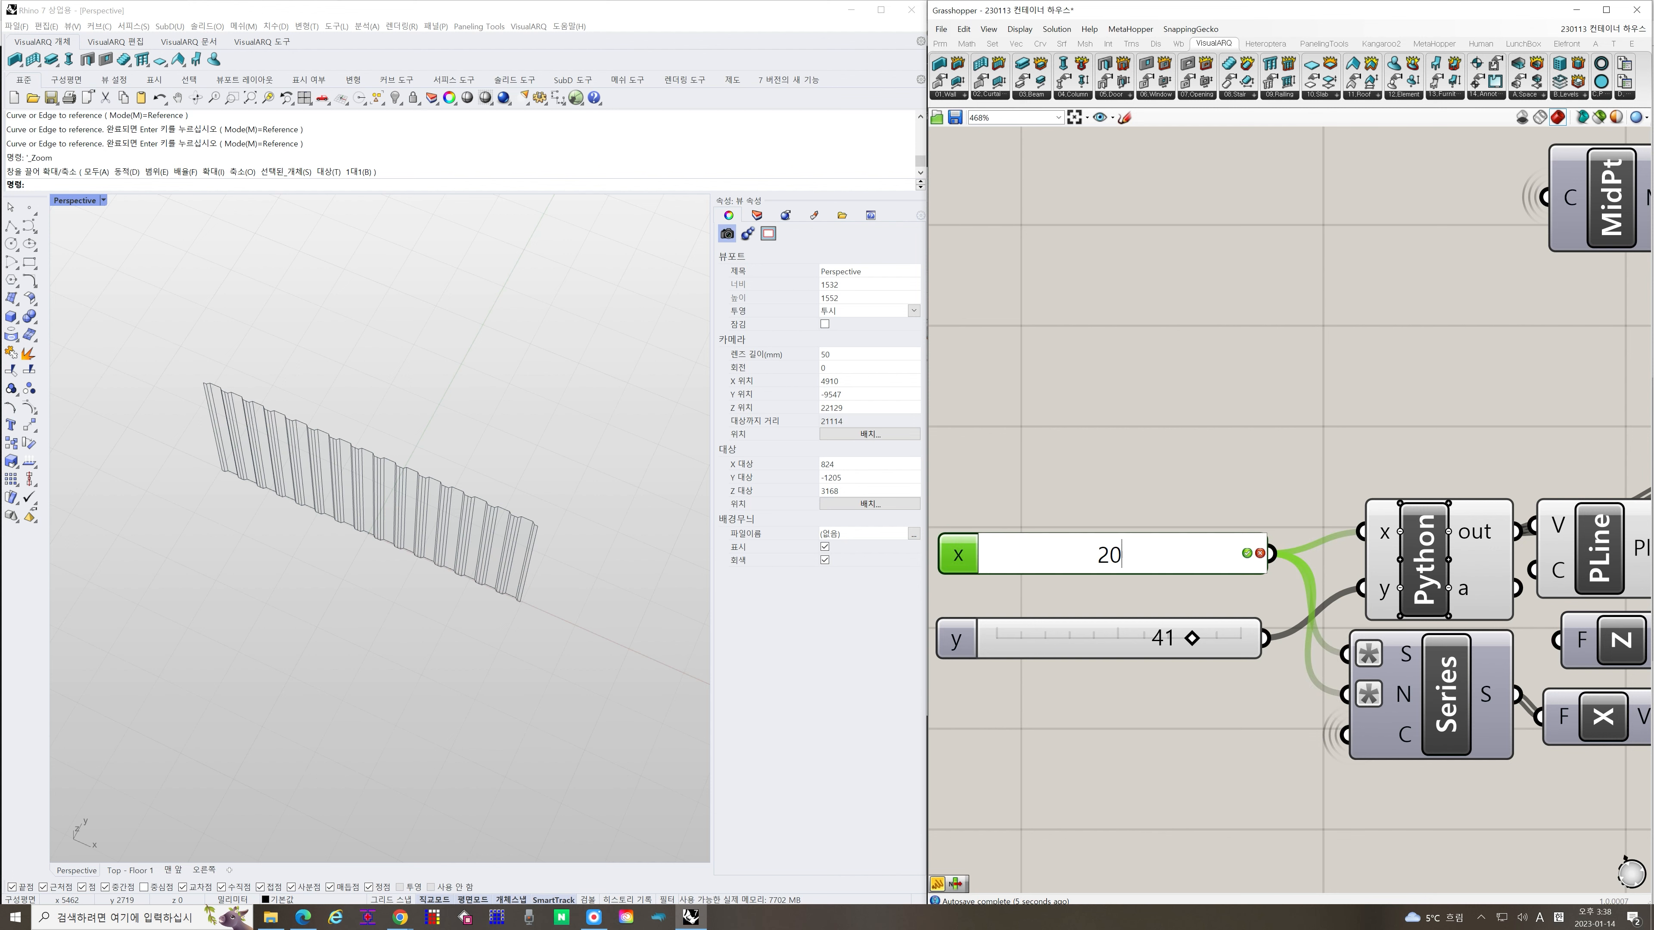
key(Return)
drag(1193, 639, 1270, 601)
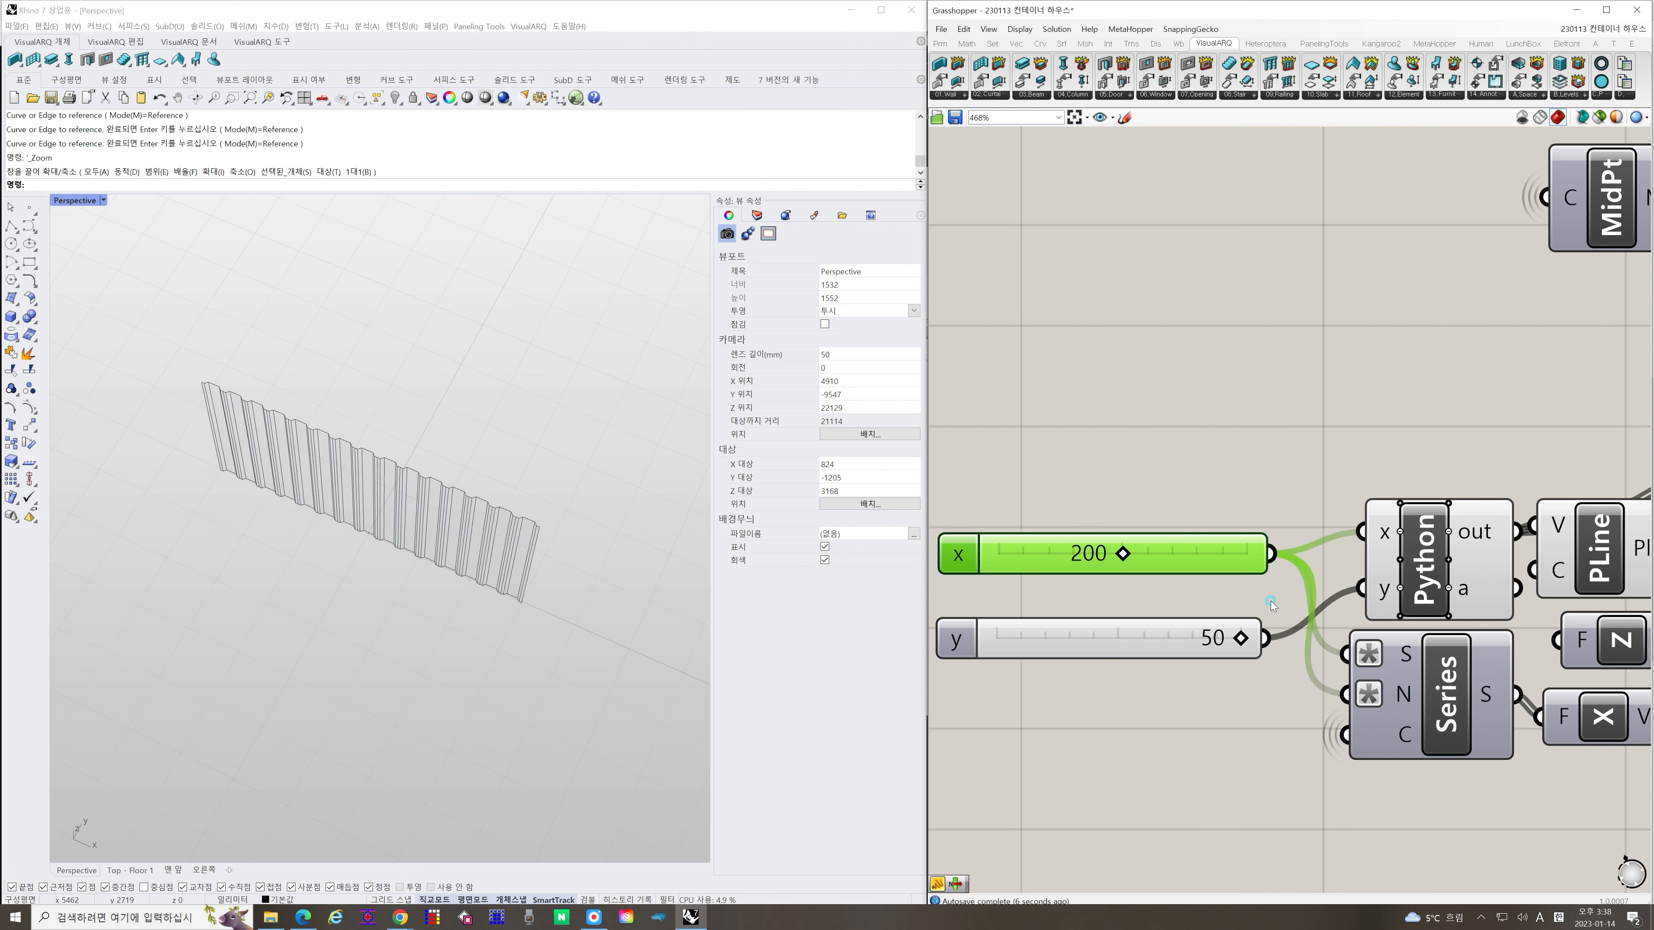
Turn off the previews of the Python, PLine and Extr components in the chain fed by the x and y sliders
scroll(1164, 584, down, 5)
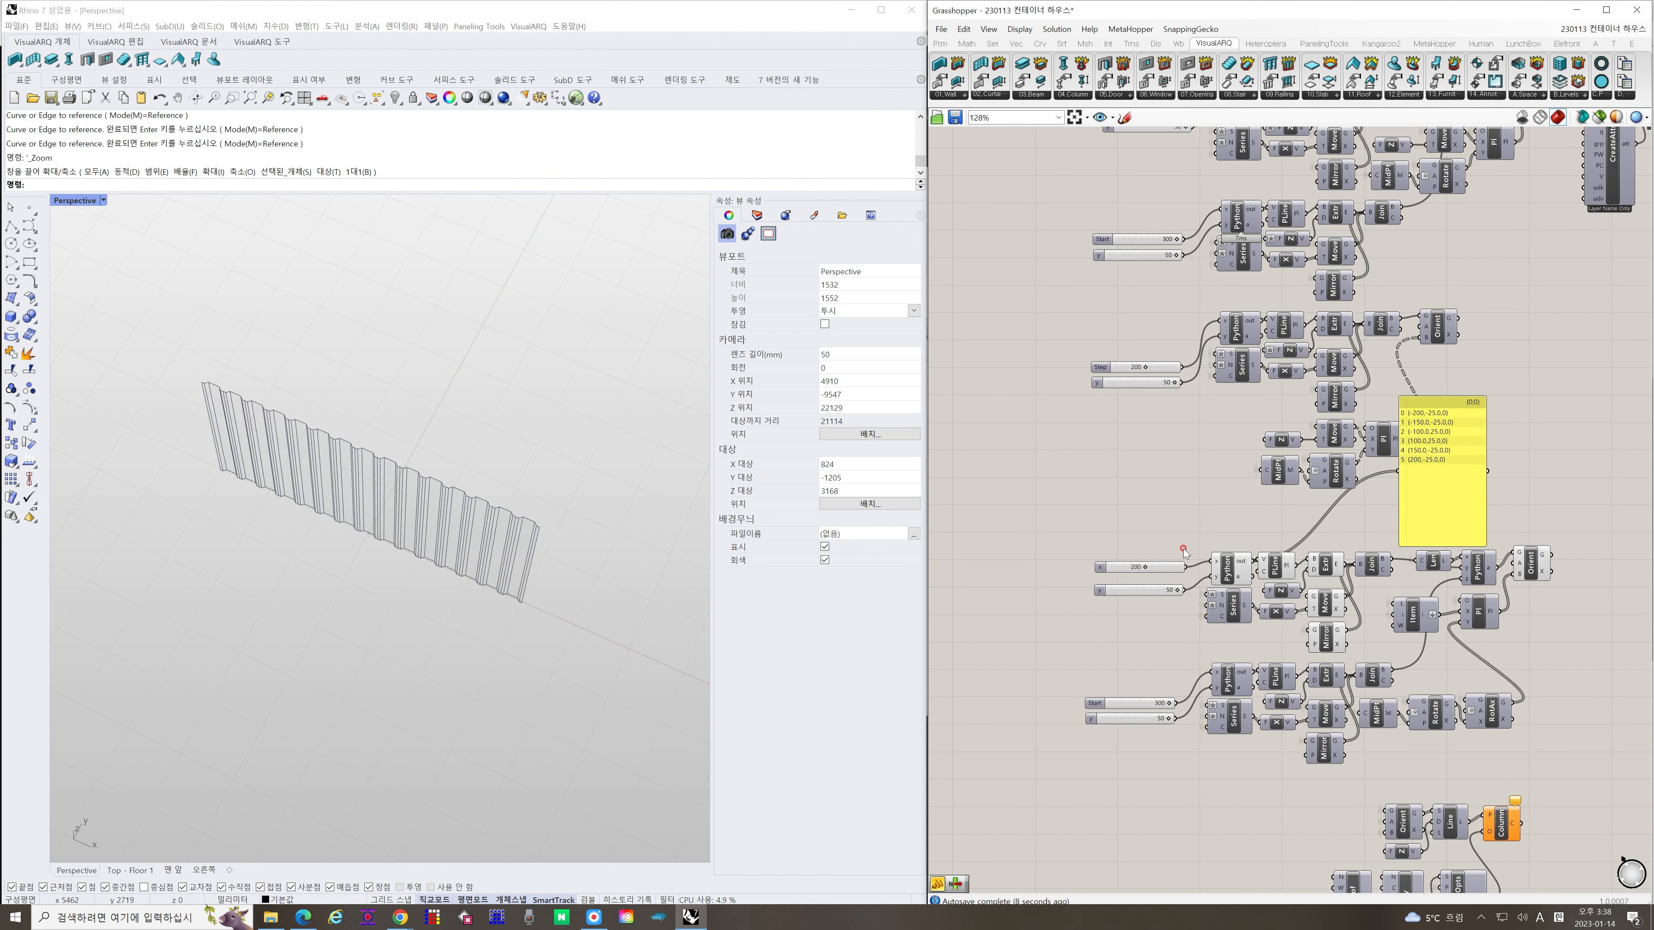
scroll(1184, 551, up, 2)
click(1280, 574)
click(1300, 507)
click(1349, 574)
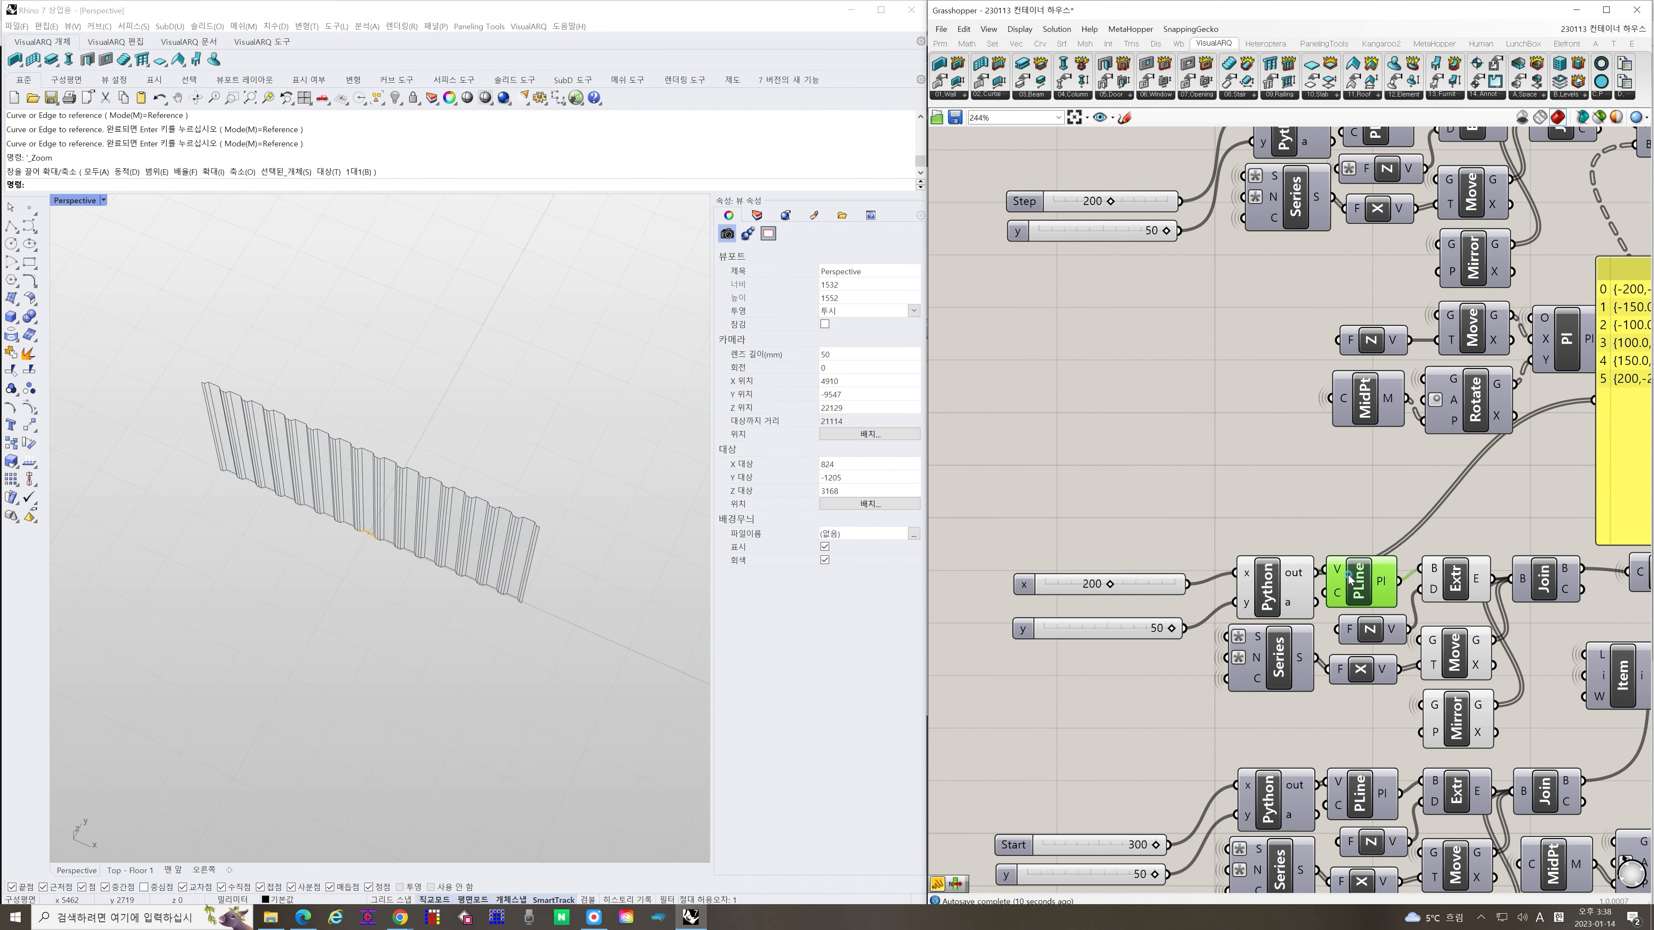
click(1346, 537)
drag(1449, 539, 1283, 580)
key(ctrl+q)
Turn off the previews of the Move and Mirror components below that Extr component
click(1485, 543)
right_drag(1502, 525, 1317, 516)
click(1275, 642)
key(ctrl+q)
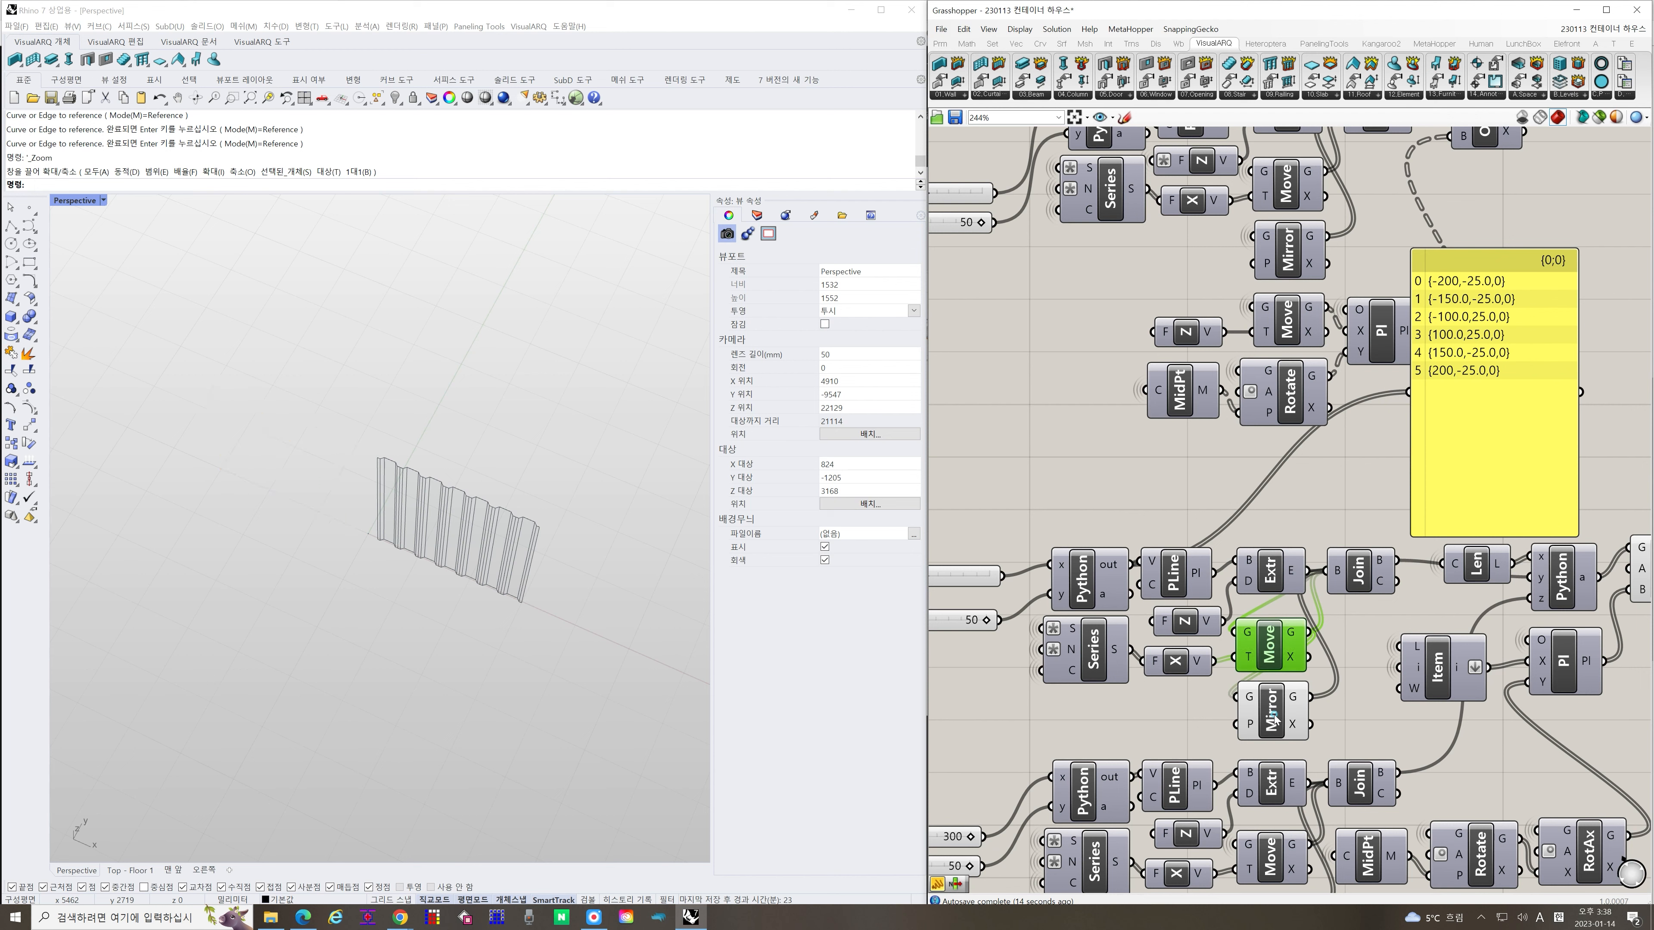
click(1267, 704)
key(ctrl+q)
click(1342, 642)
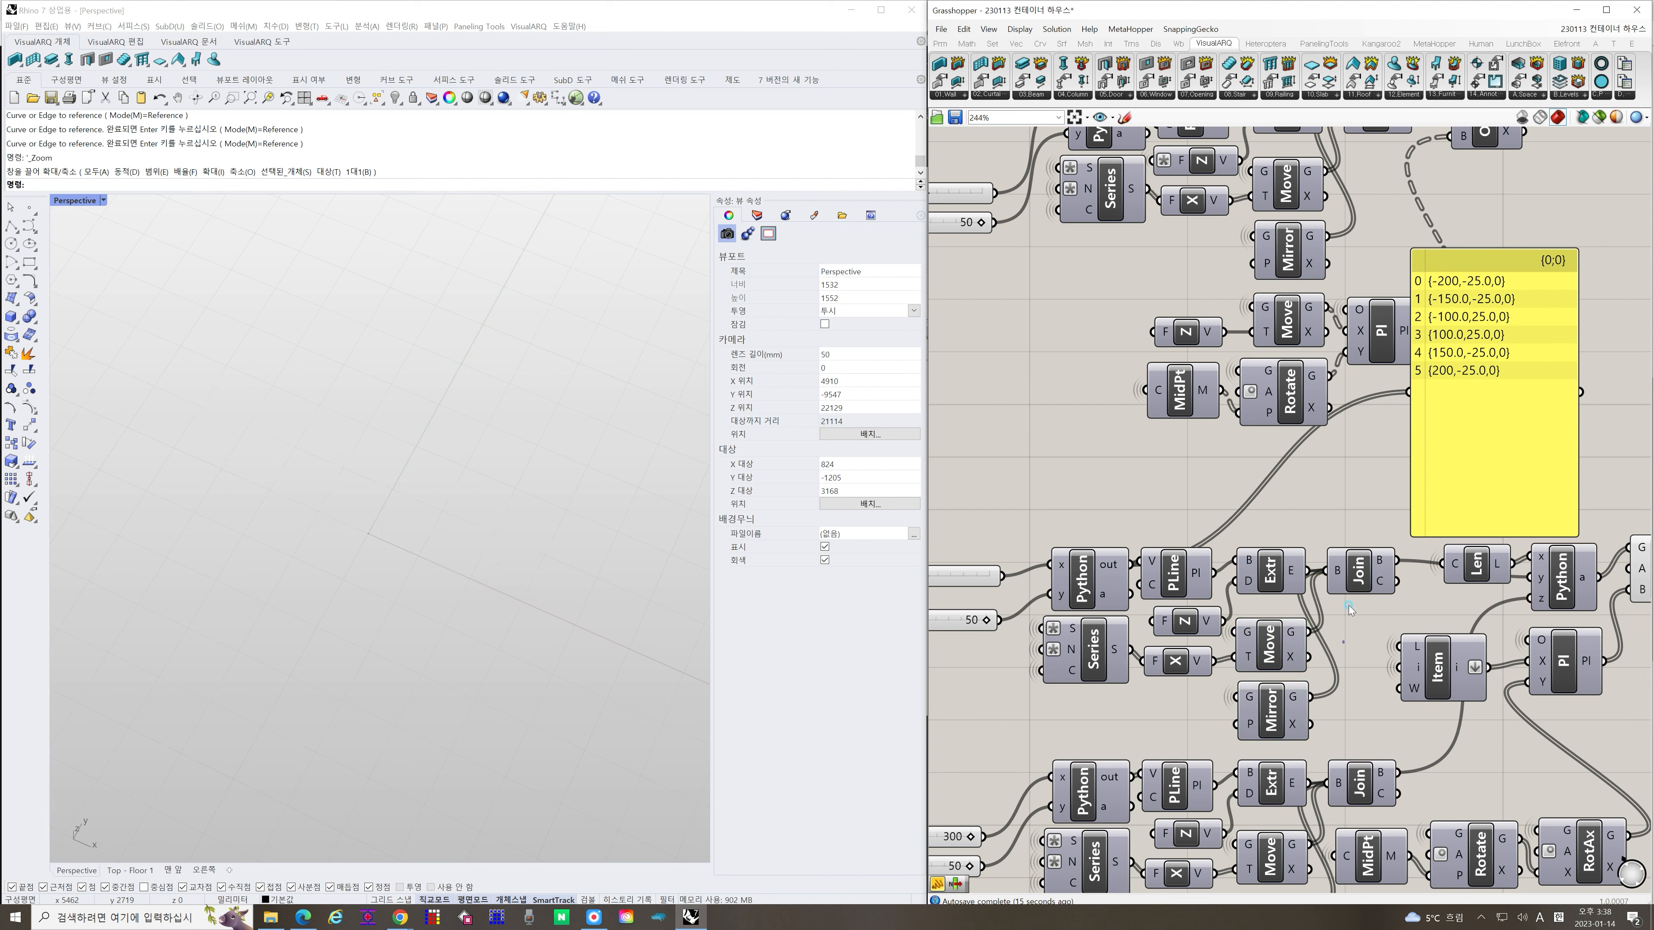
Preview the Join component to inspect the joined corrugated panel up close, and hide its preview again
click(1356, 576)
key(ctrl+q)
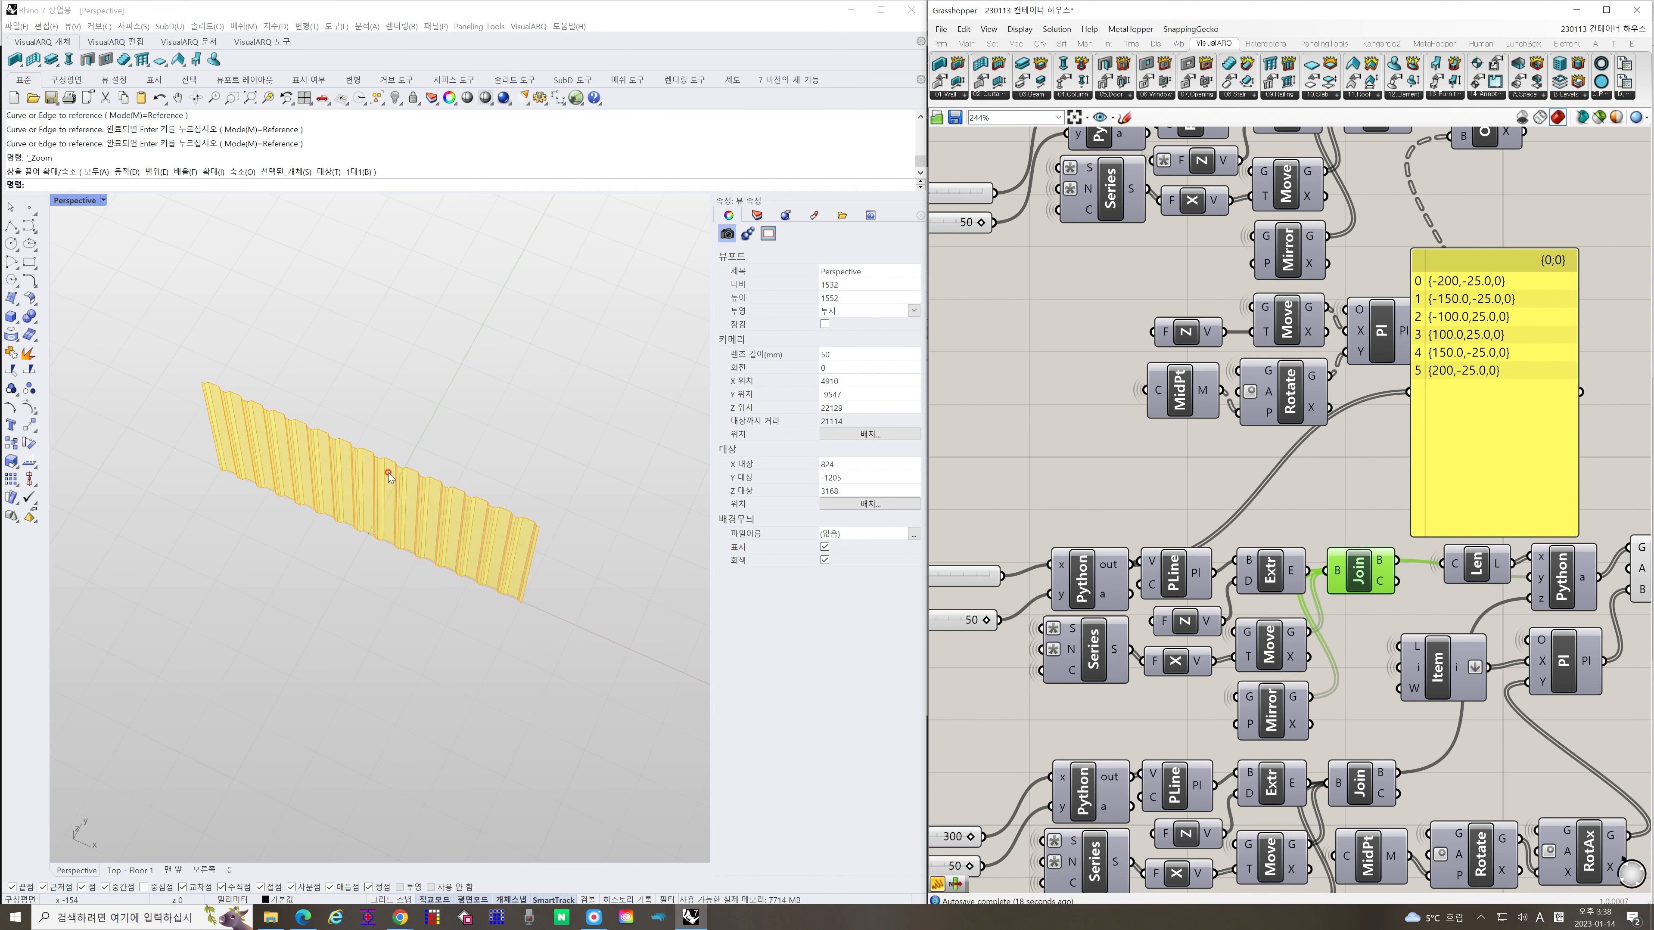
scroll(390, 470, up, 10)
click(1336, 499)
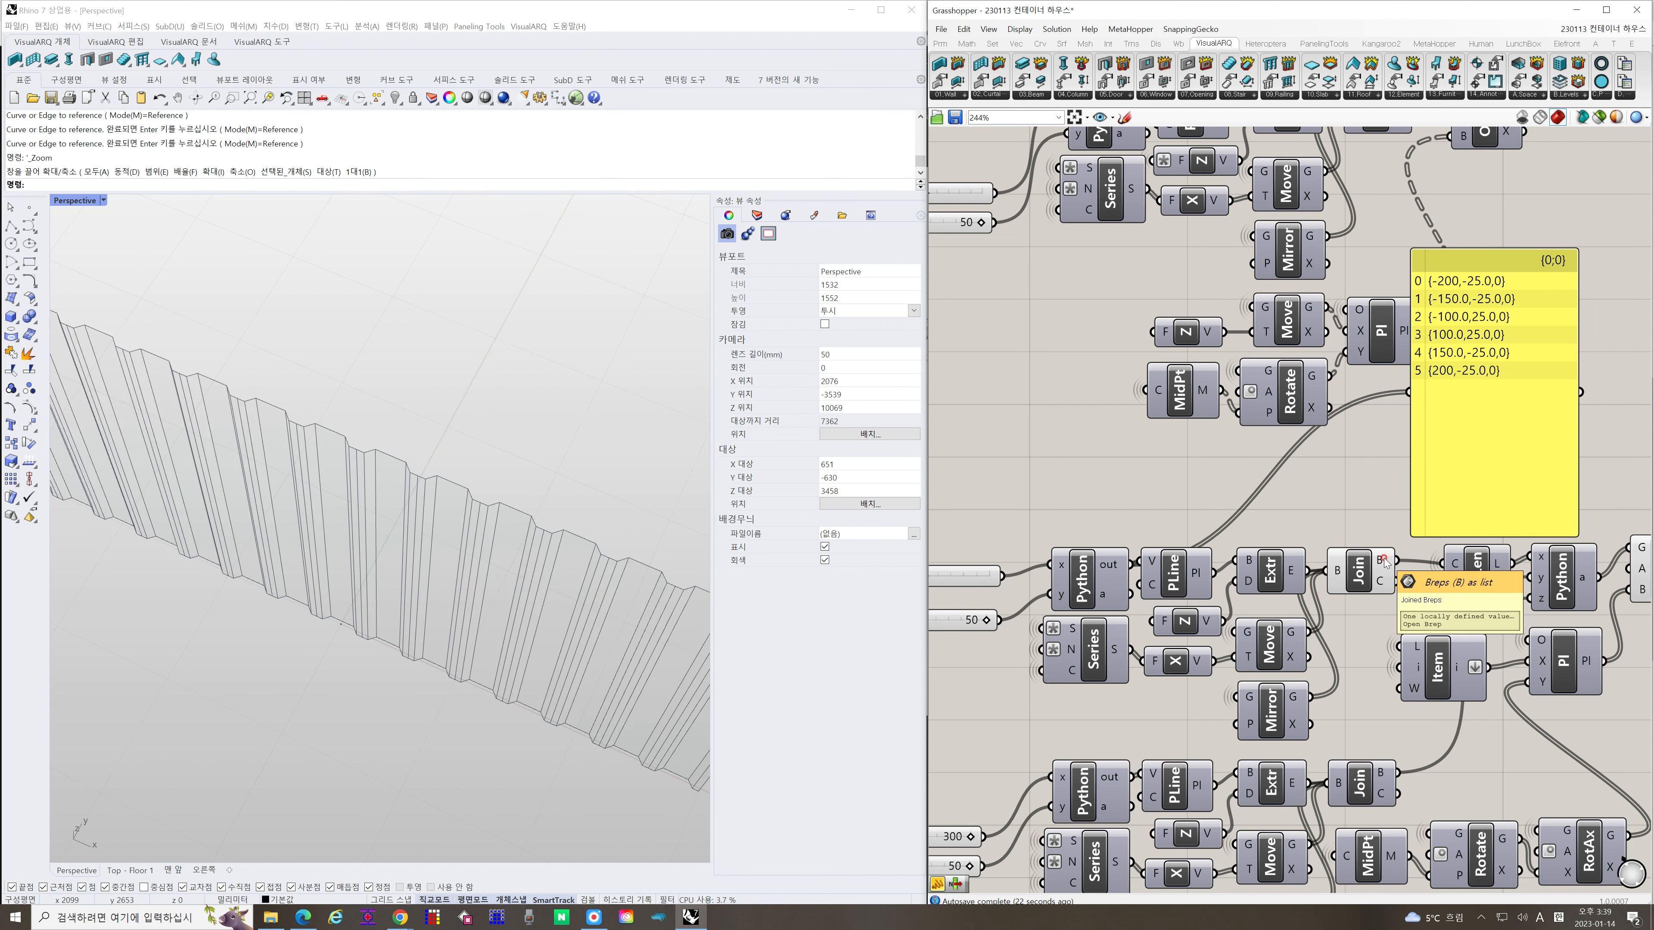
right_drag(1387, 563, 1064, 574)
click(1040, 591)
key(ctrl+q)
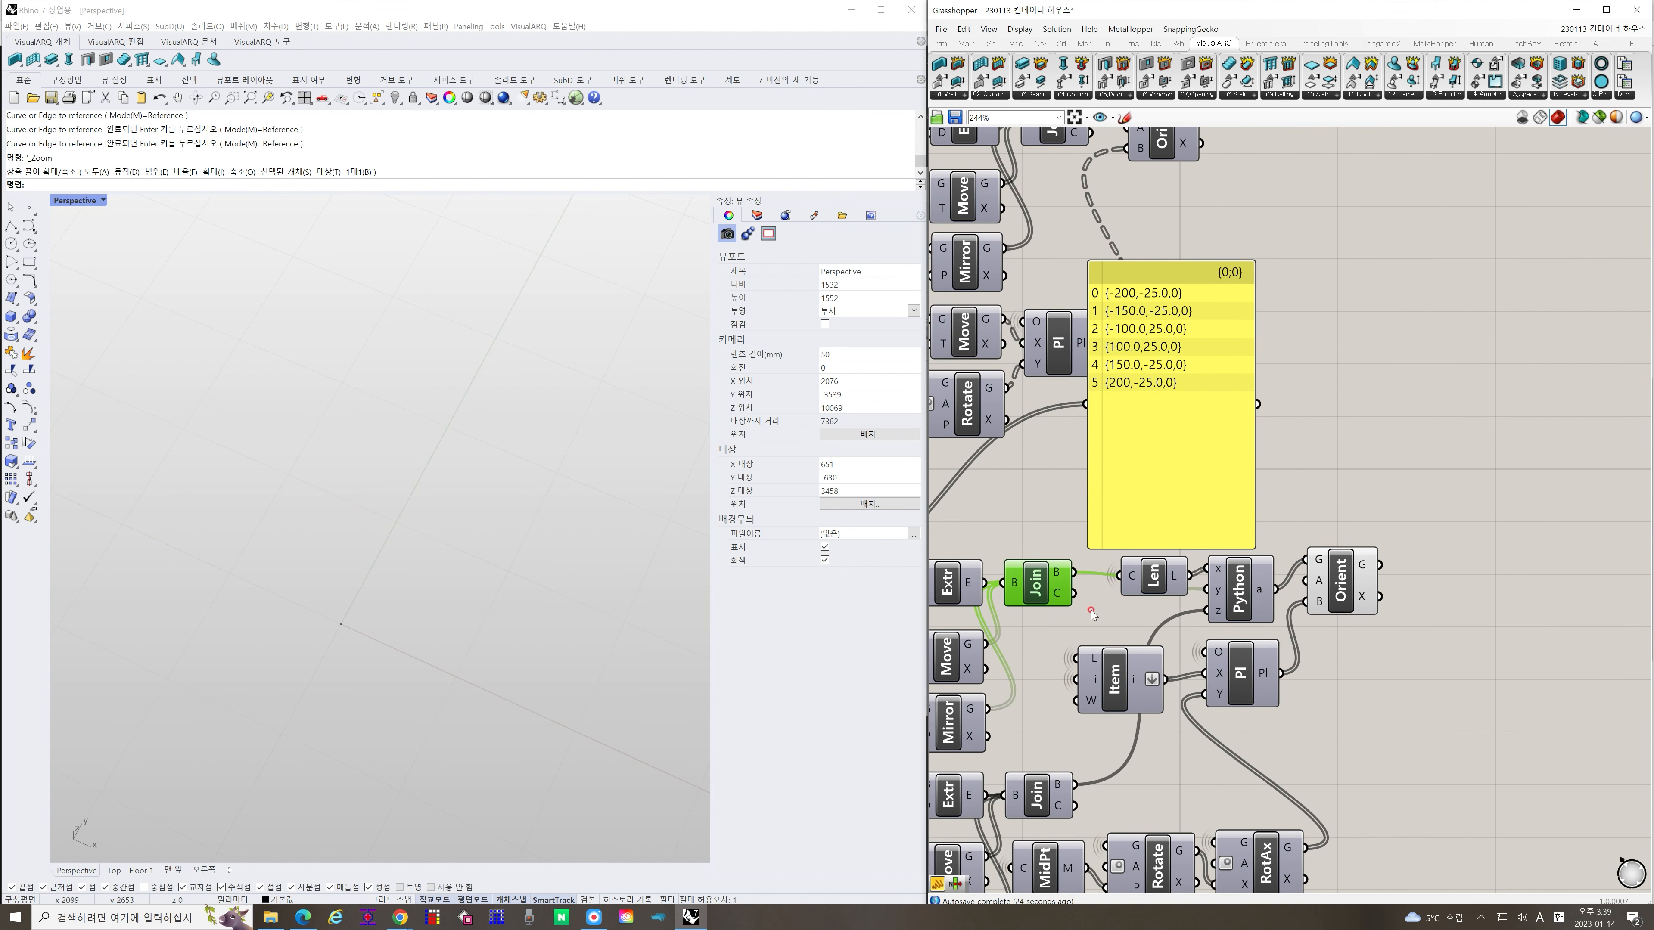
click(1114, 617)
Select the Orient component after the second Python component and examine where its corrugated panels sit on the container house
click(1340, 586)
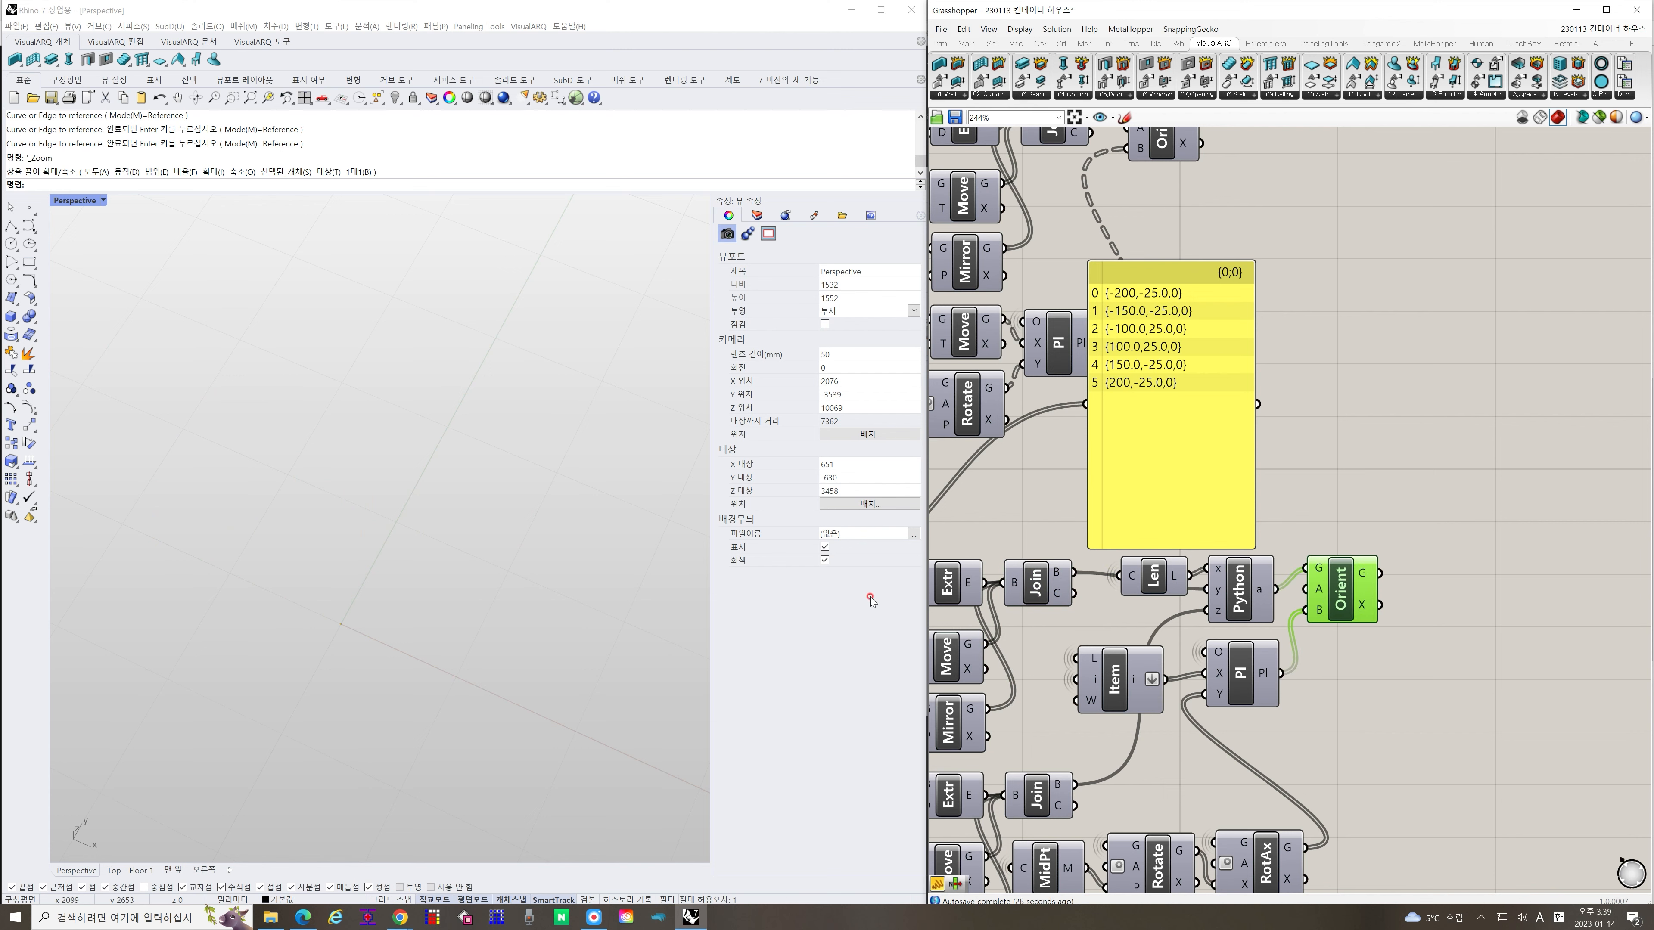
scroll(432, 523, down, 10)
scroll(433, 523, up, 10)
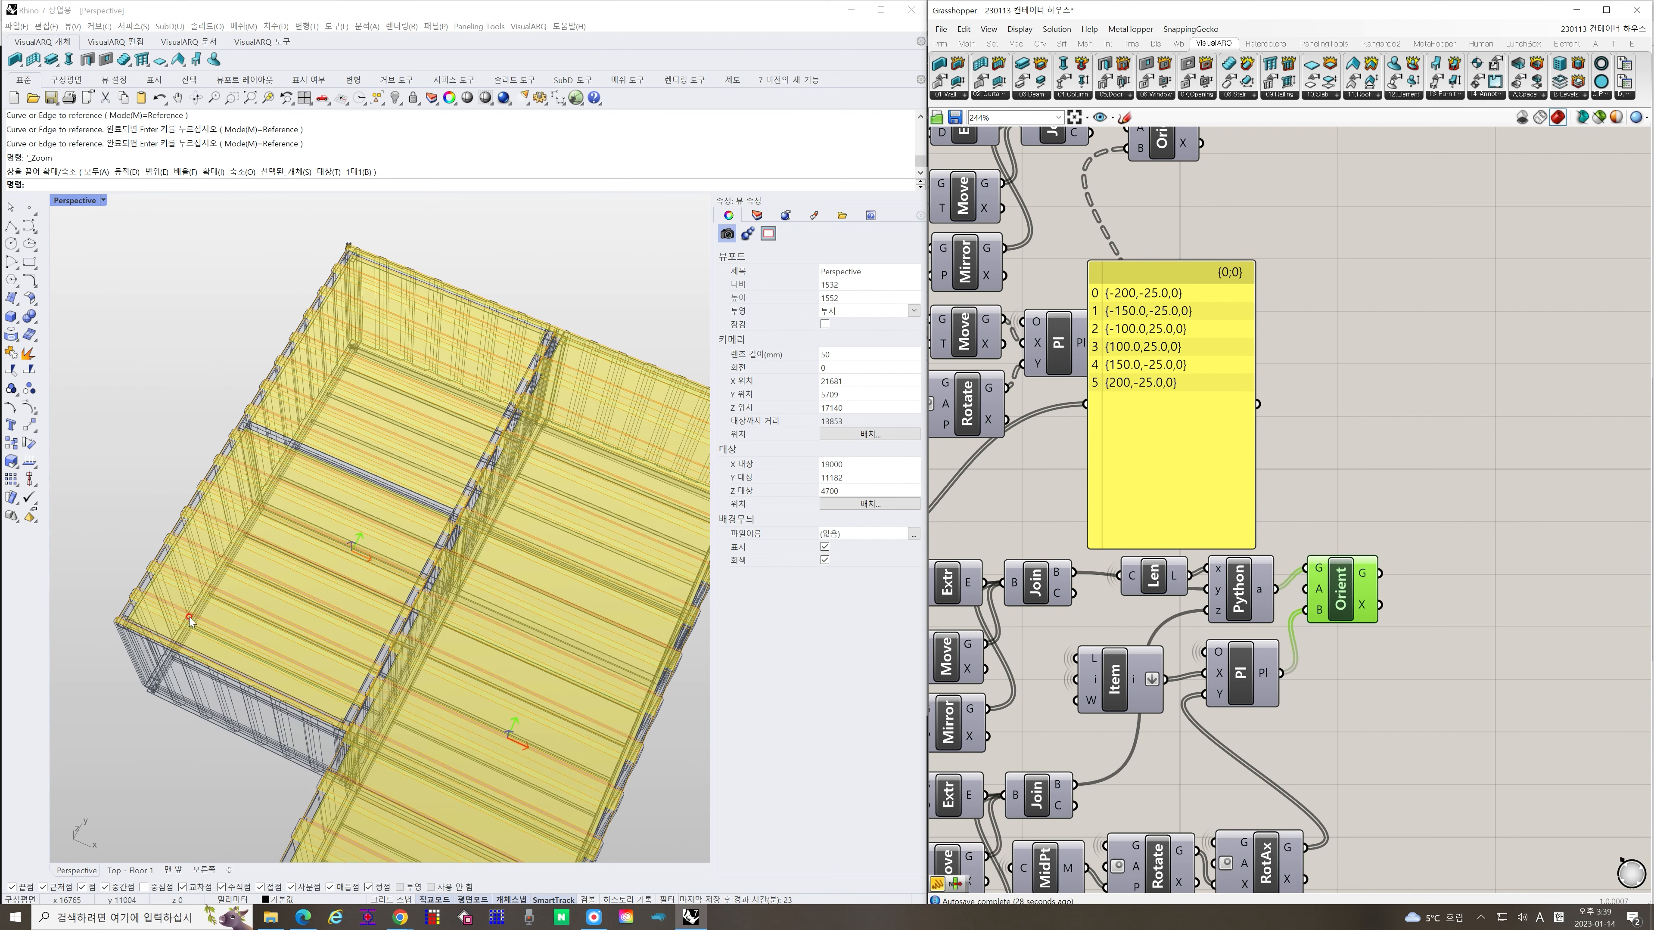
scroll(462, 447, down, 5)
right_drag(461, 447, 287, 339)
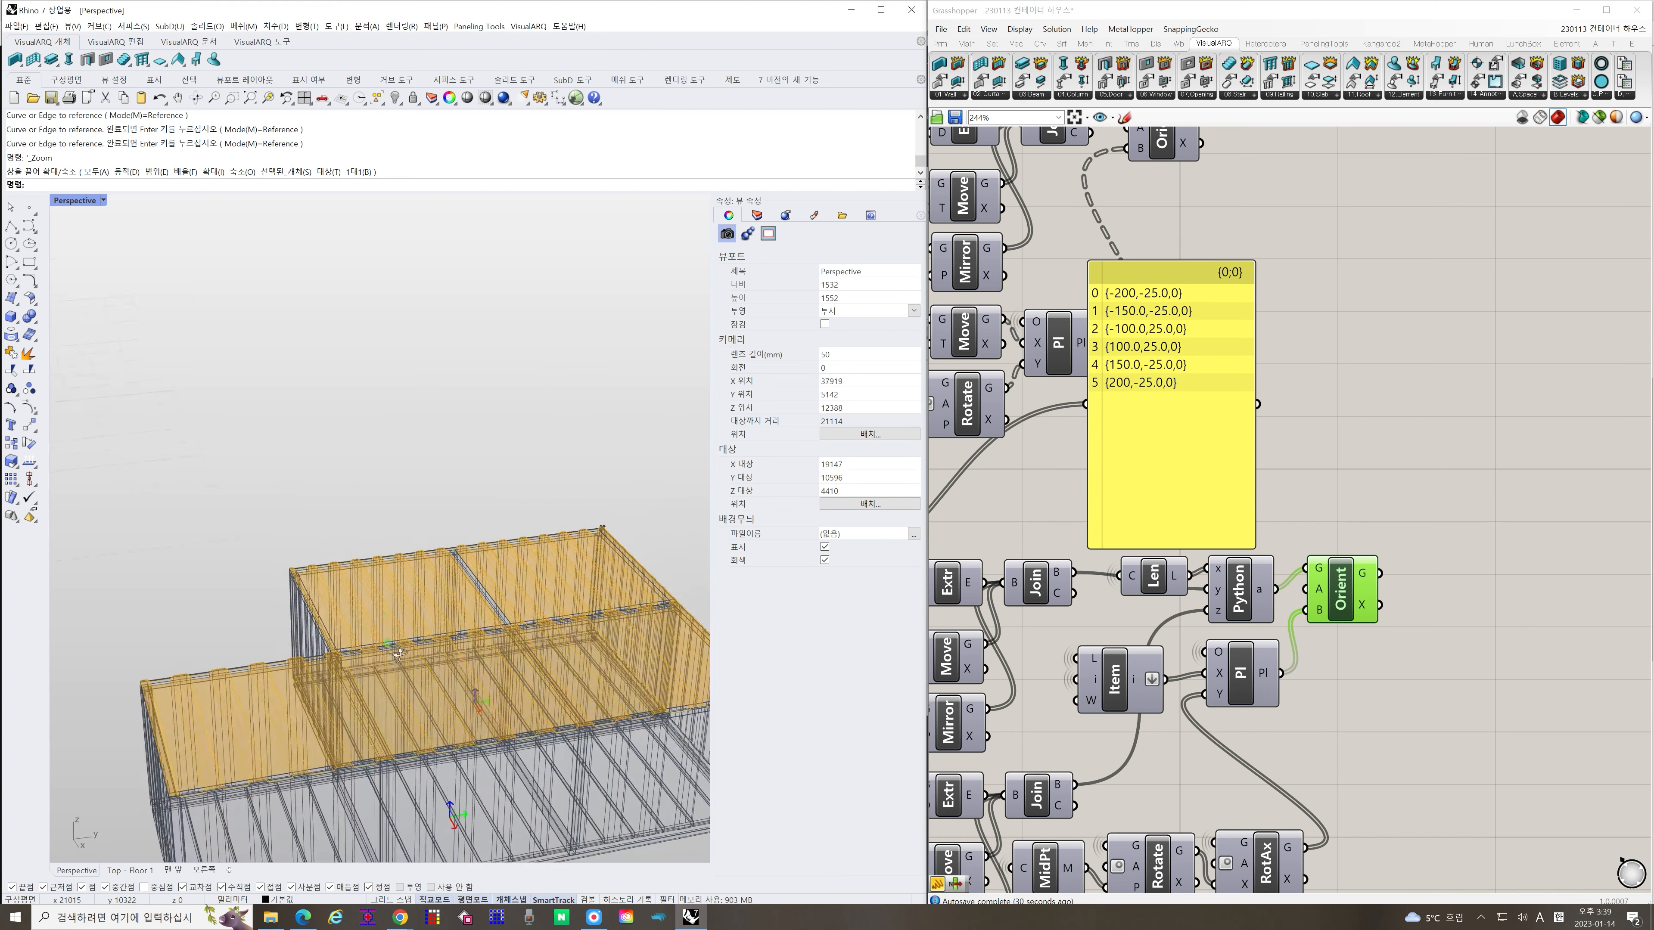
scroll(134, 683, up, 5)
scroll(134, 683, down, 4)
right_drag(384, 662, 313, 720)
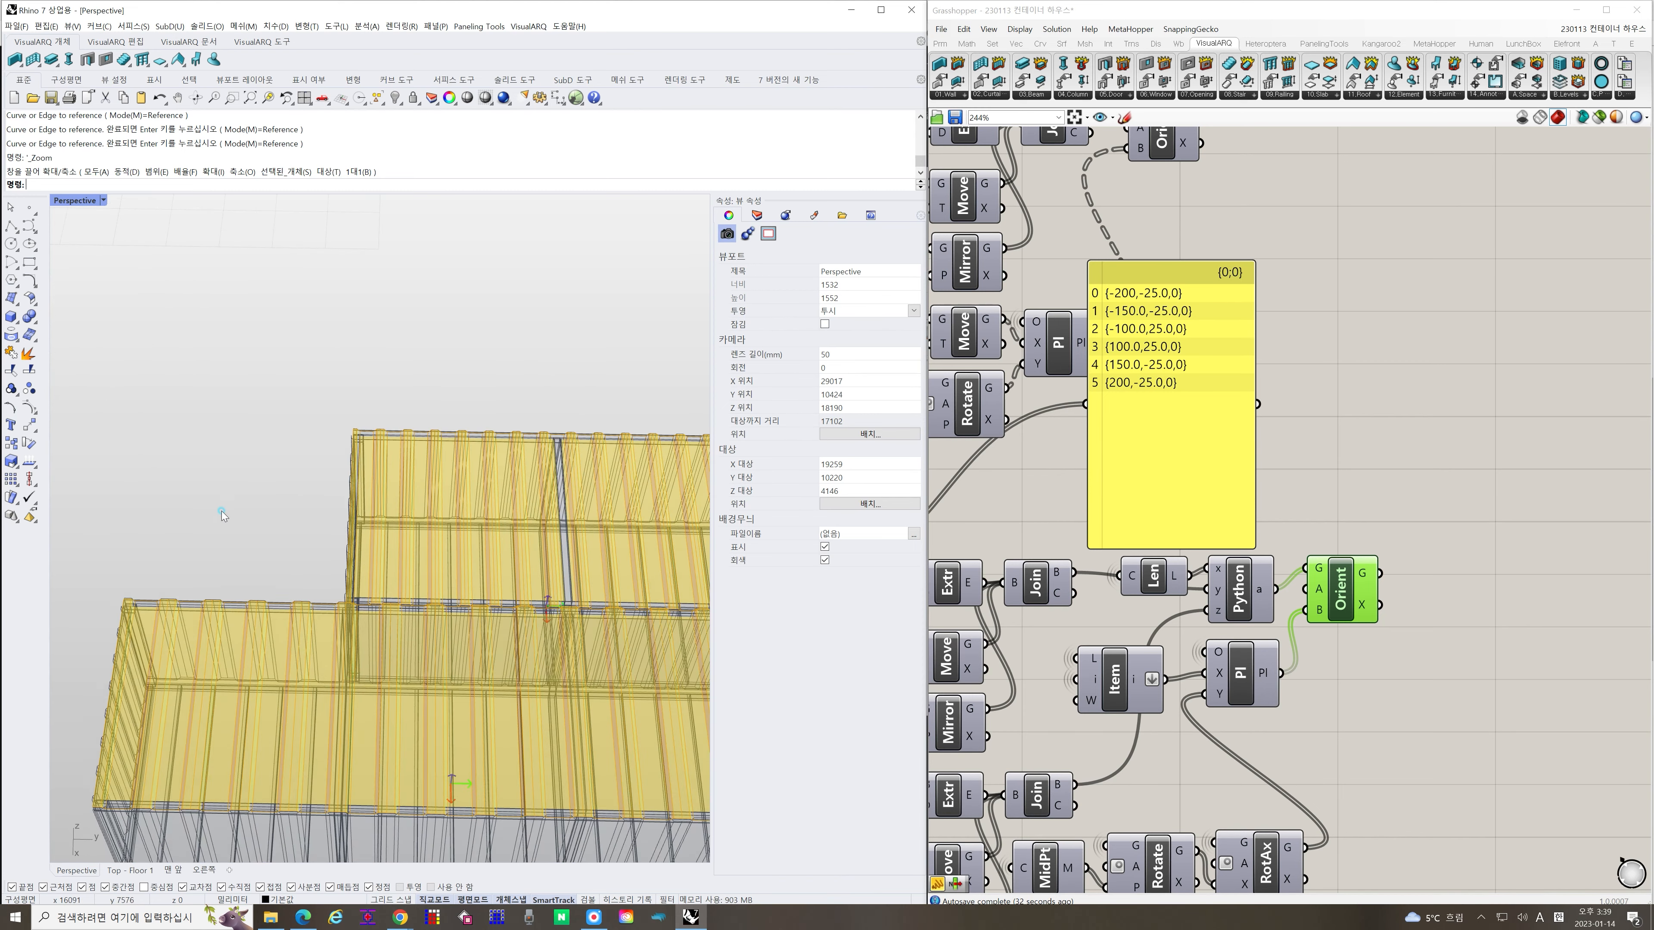
scroll(324, 580, up, 4)
click(1432, 627)
click(1346, 596)
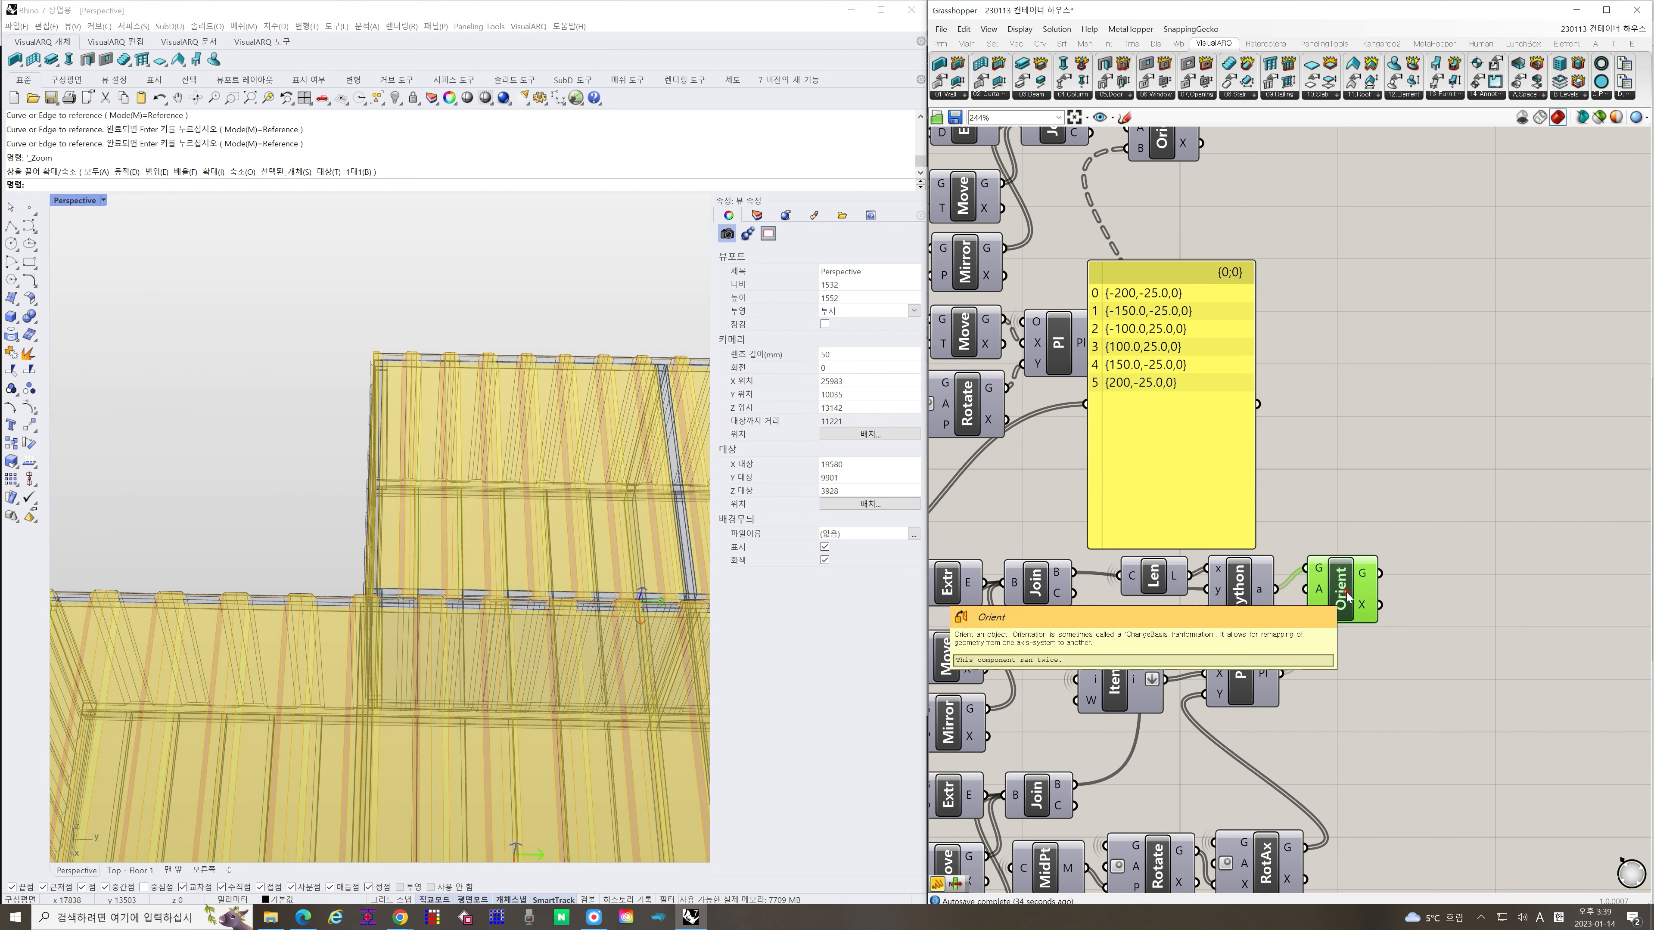
click(1351, 648)
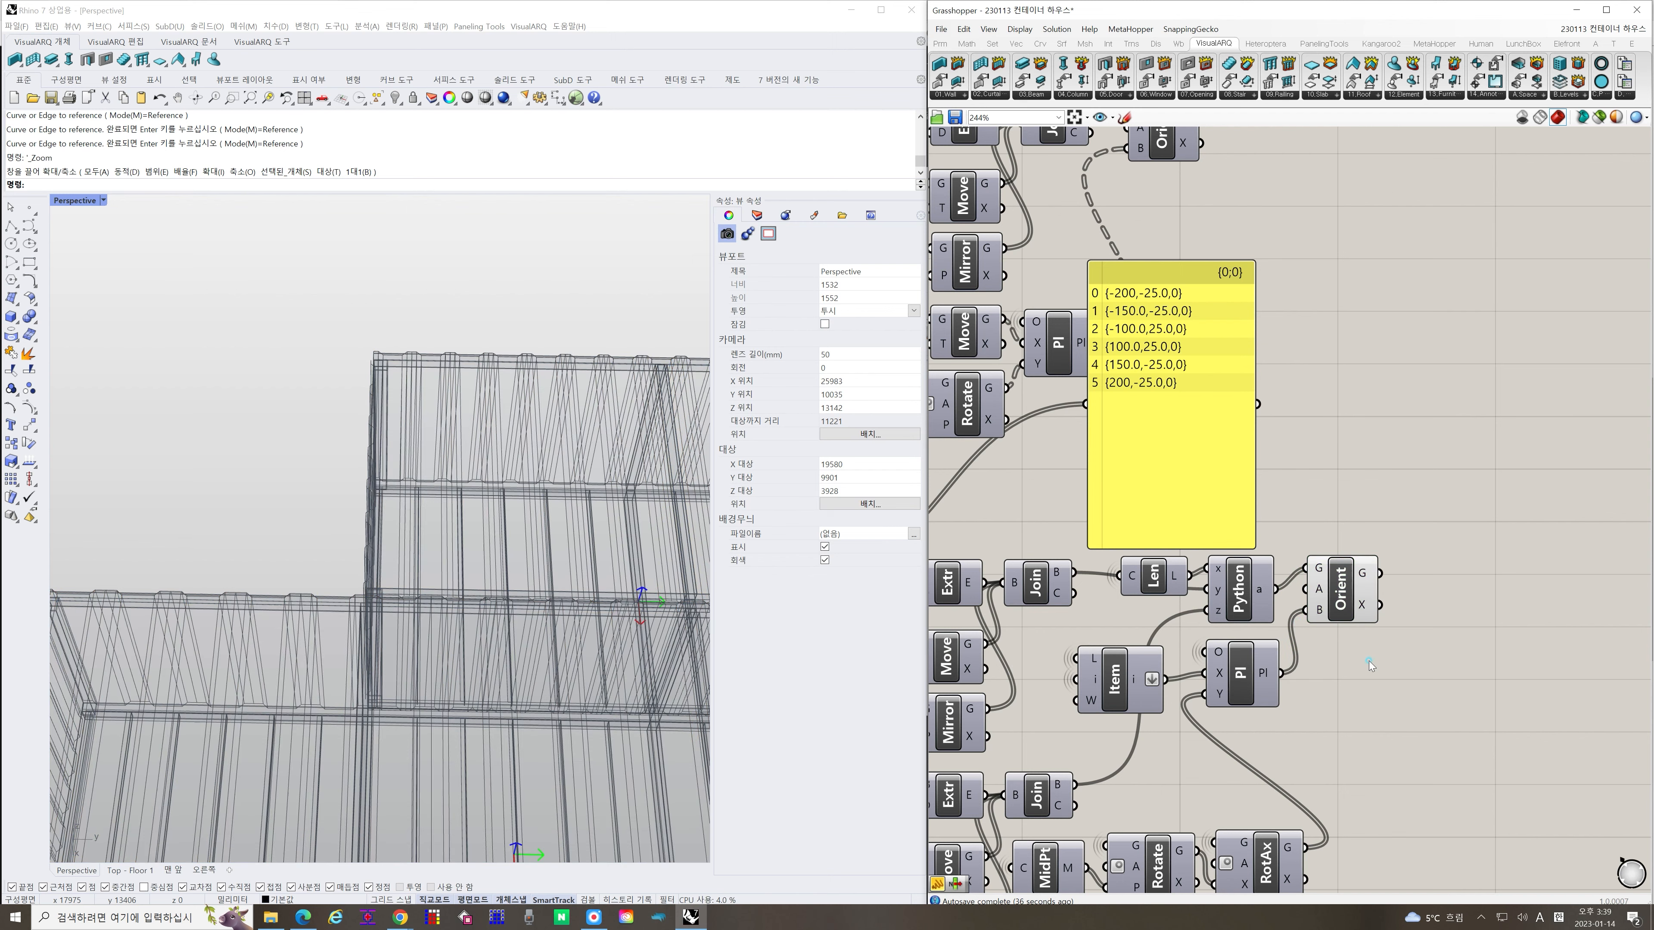
Toggle the Orient component's preview off and on to check its panels against the whole house
scroll(1341, 649, down, 5)
scroll(376, 459, down, 8)
right_drag(320, 547, 385, 519)
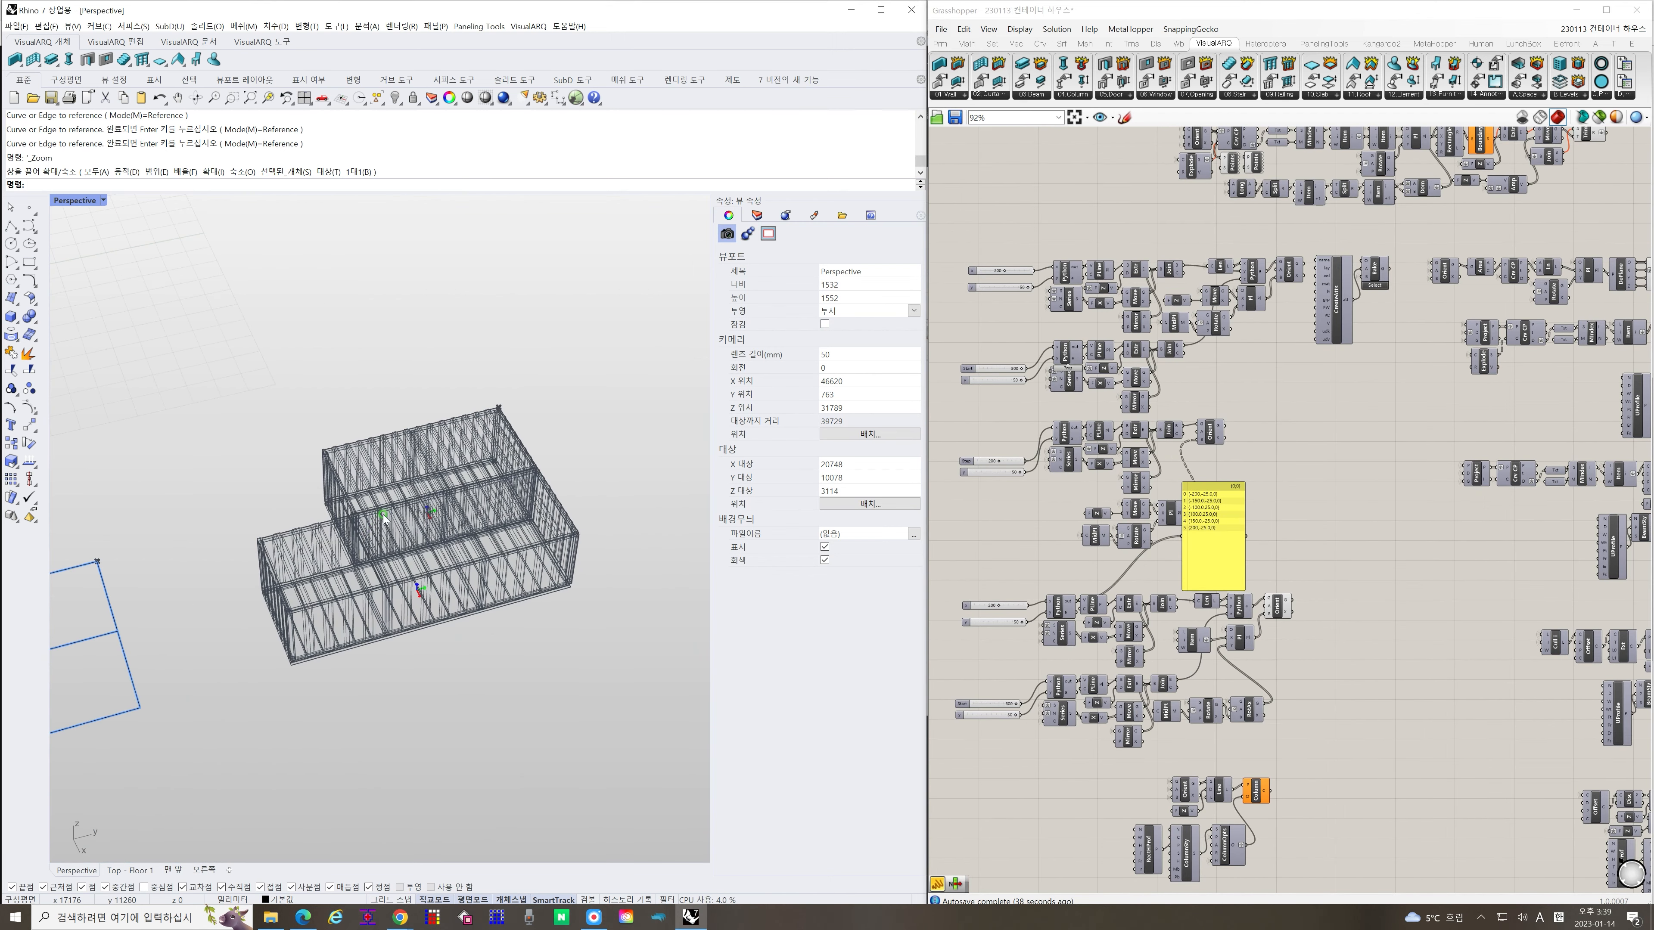
click(1280, 608)
key(ctrl+q)
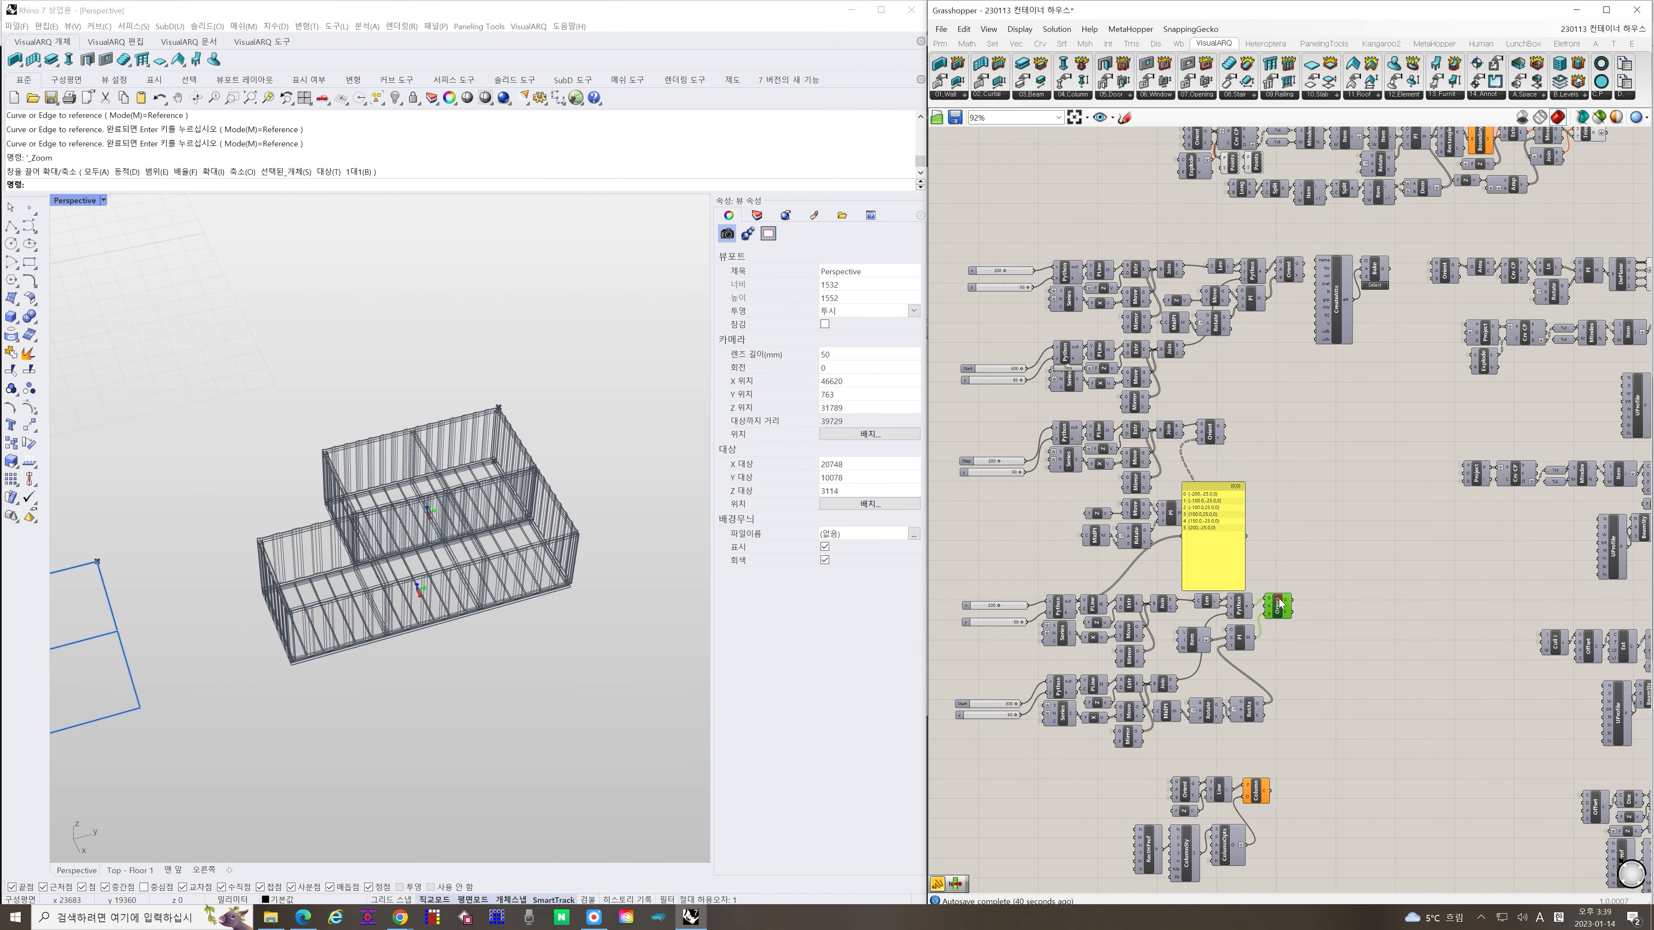
key(ctrl+q)
Delete the yellow point list panel above the component chain
click(1300, 544)
click(1231, 541)
key(Delete)
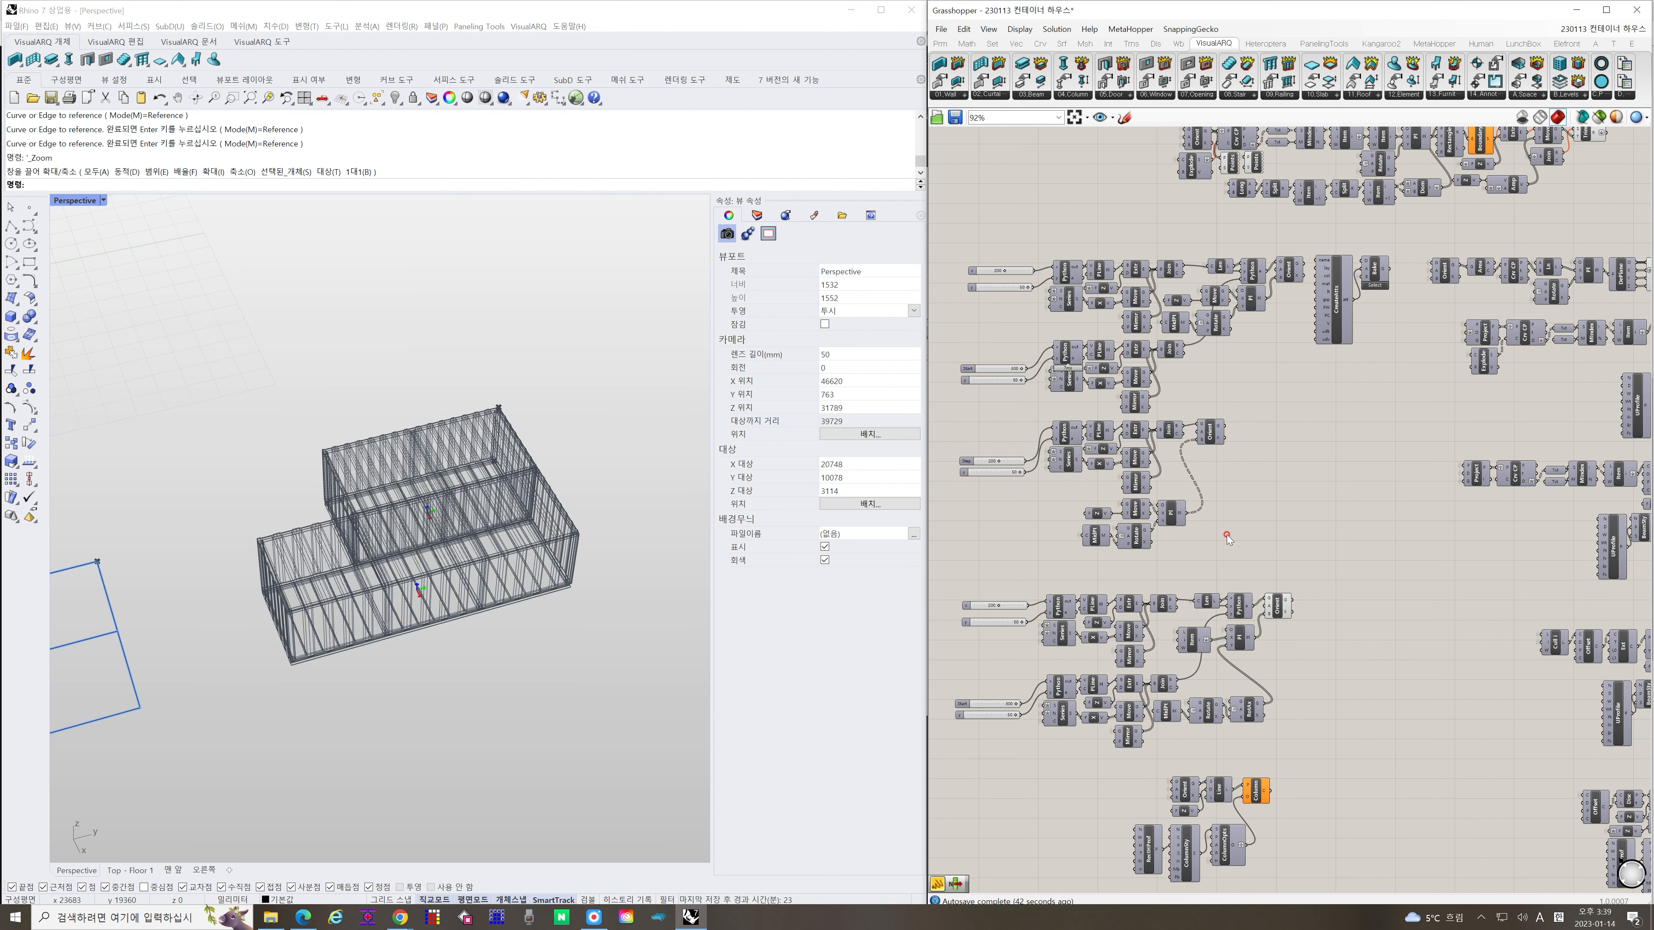
Examine the first-floor container outlines beside the model and the blue group of floor input parameters
click(473, 531)
right_drag(394, 581, 373, 623)
scroll(406, 573, down, 6)
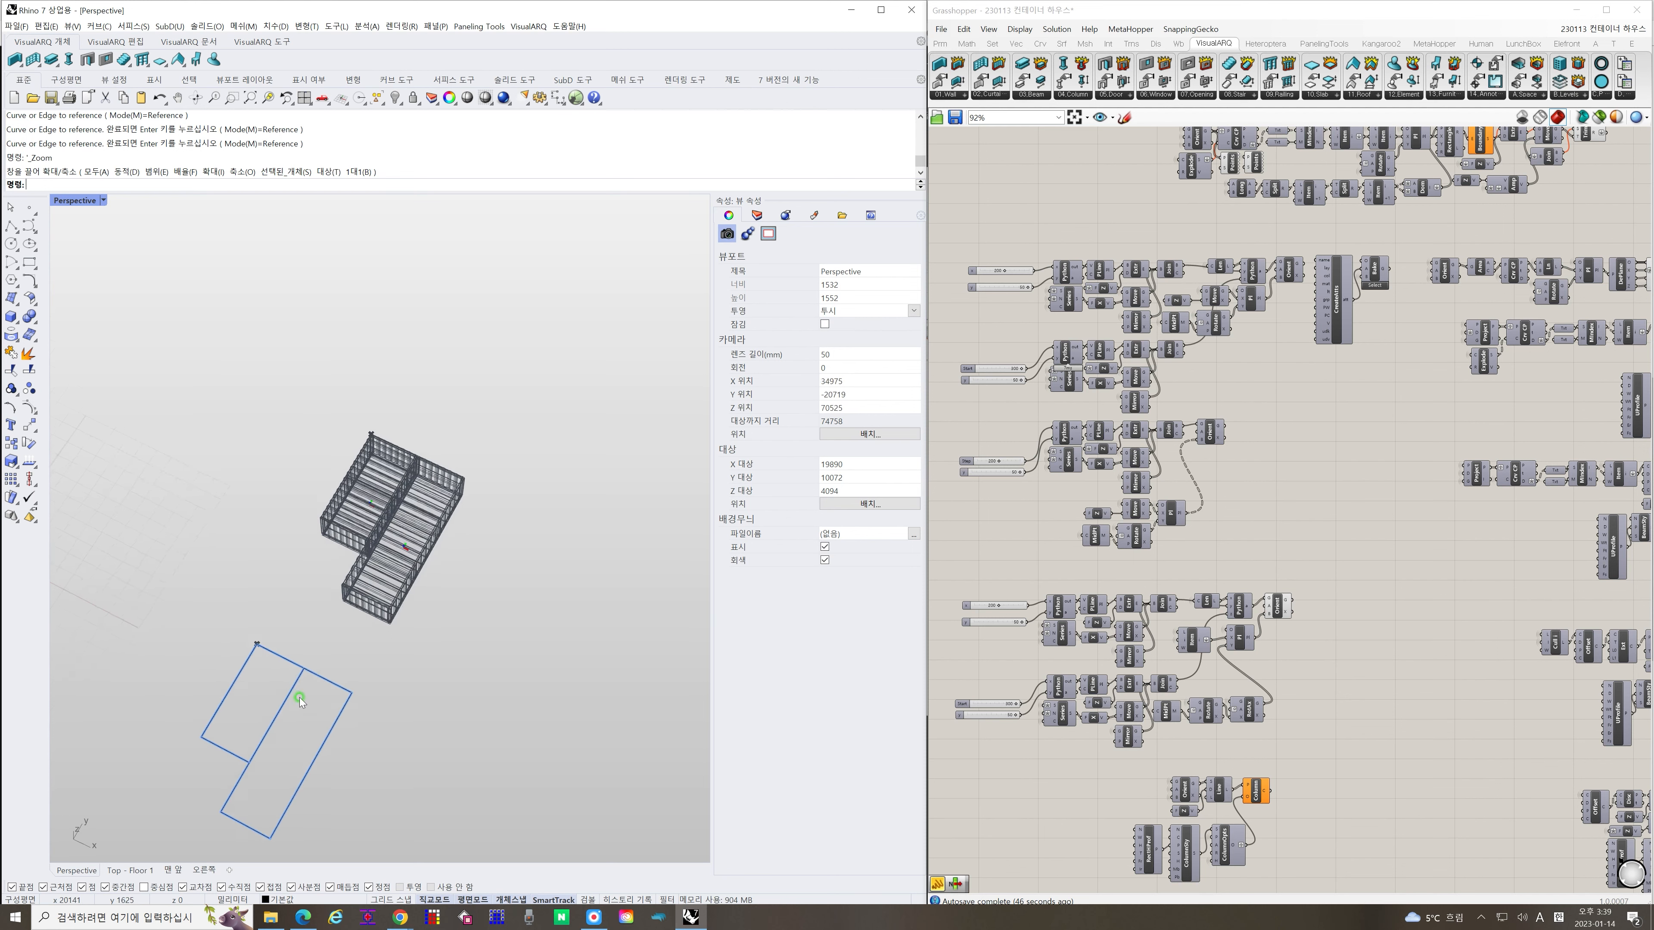
scroll(300, 699, up, 4)
right_drag(300, 698, 405, 627)
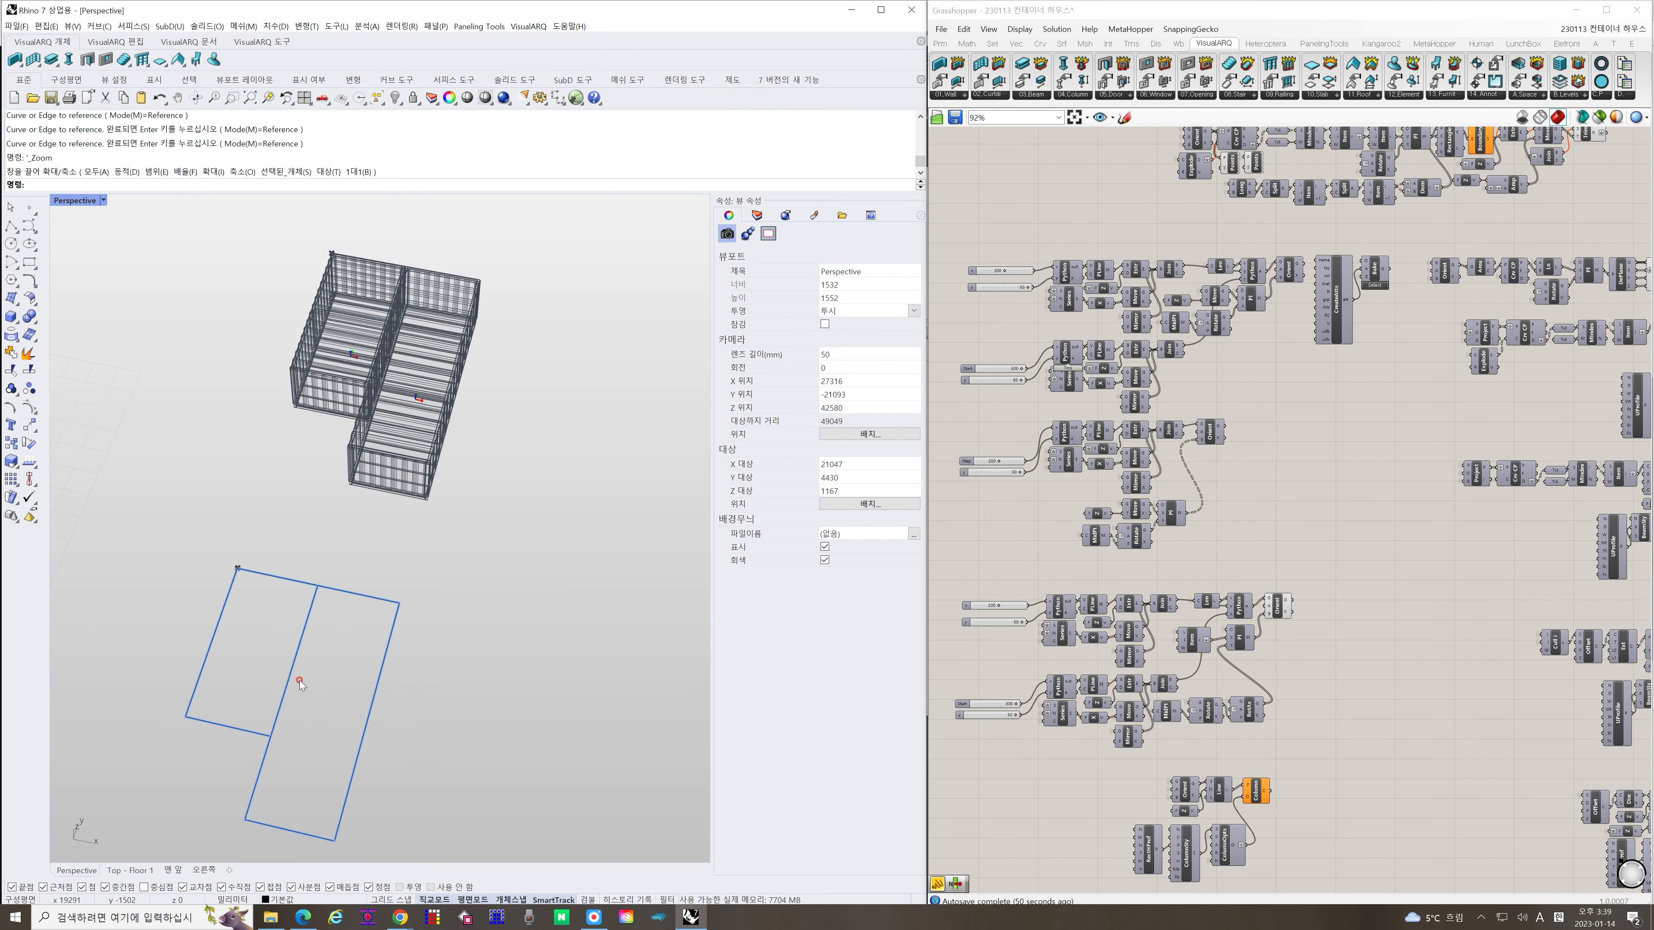
right_drag(299, 681, 346, 661)
scroll(339, 632, down, 4)
scroll(1352, 598, down, 6)
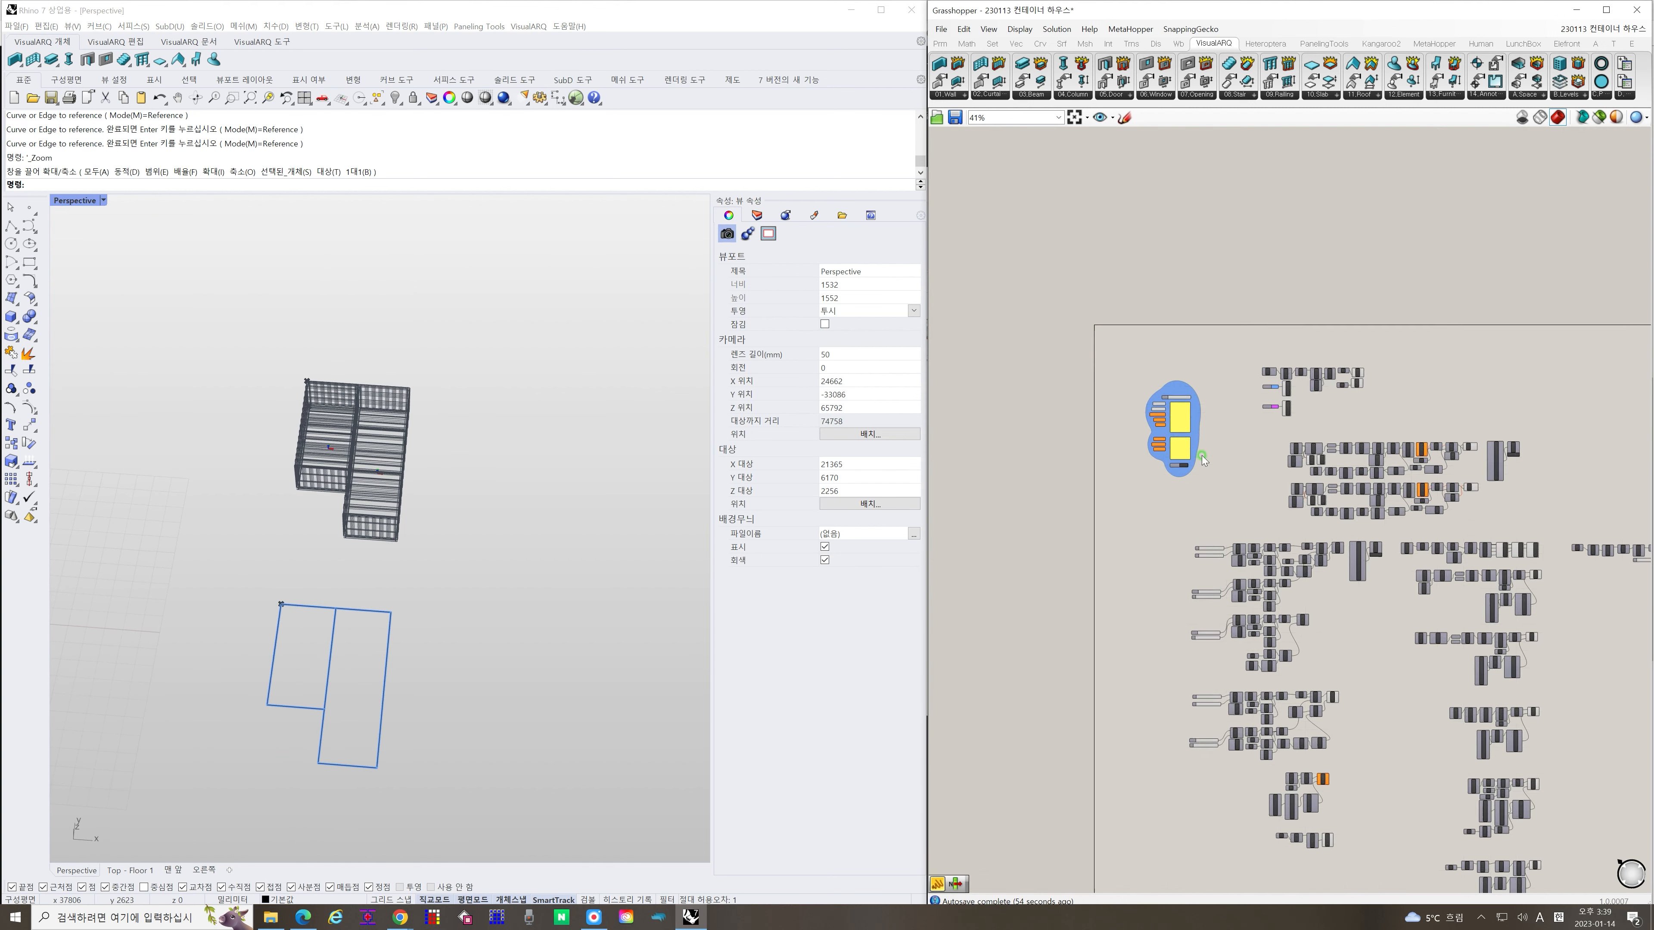
scroll(1177, 409, up, 7)
scroll(1169, 412, up, 4)
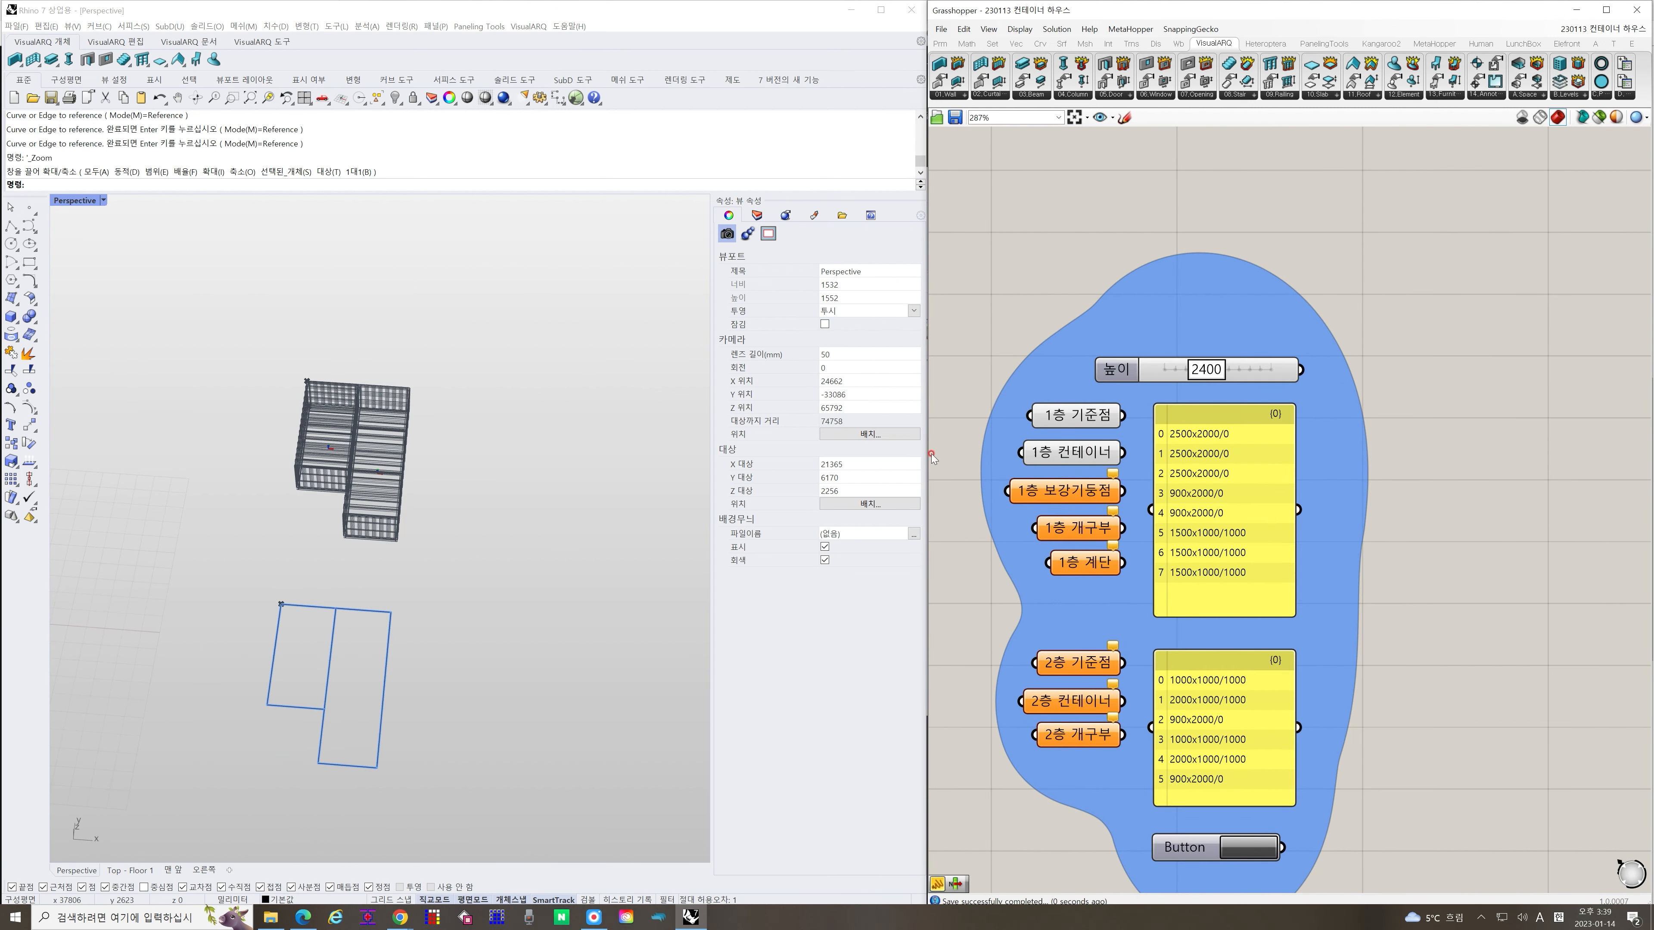
scroll(316, 657, up, 3)
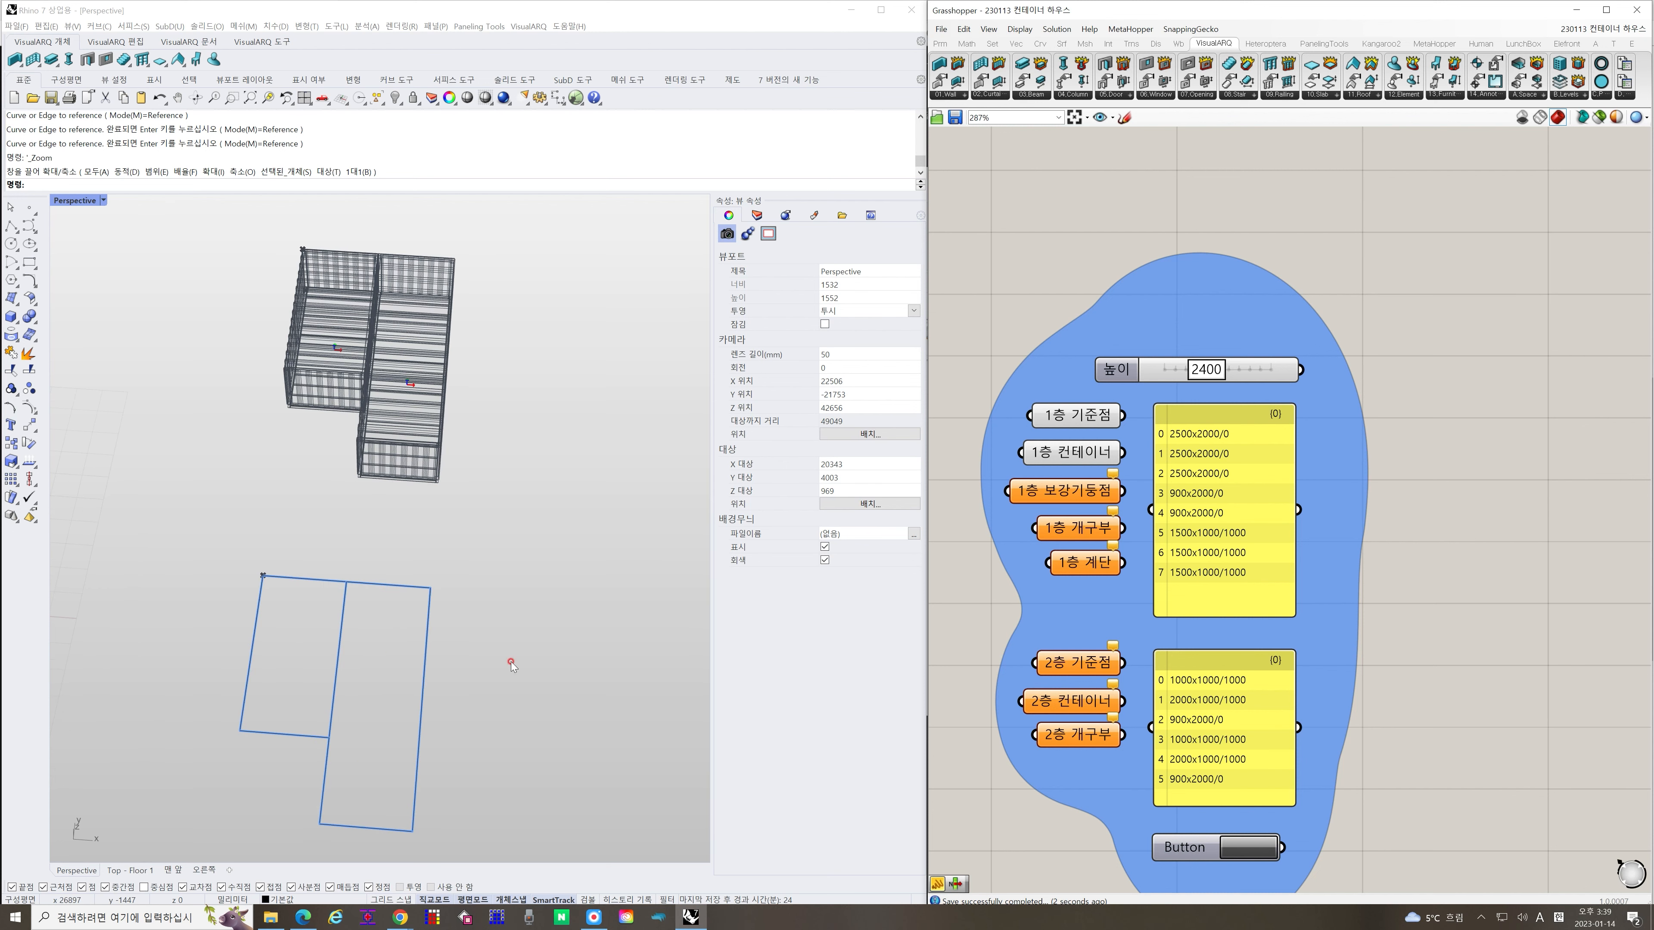
Copy the base point and both container outlines about 12,660 mm along the X axis, using the point as the copy base
right_drag(348, 598, 413, 595)
drag(221, 561, 540, 793)
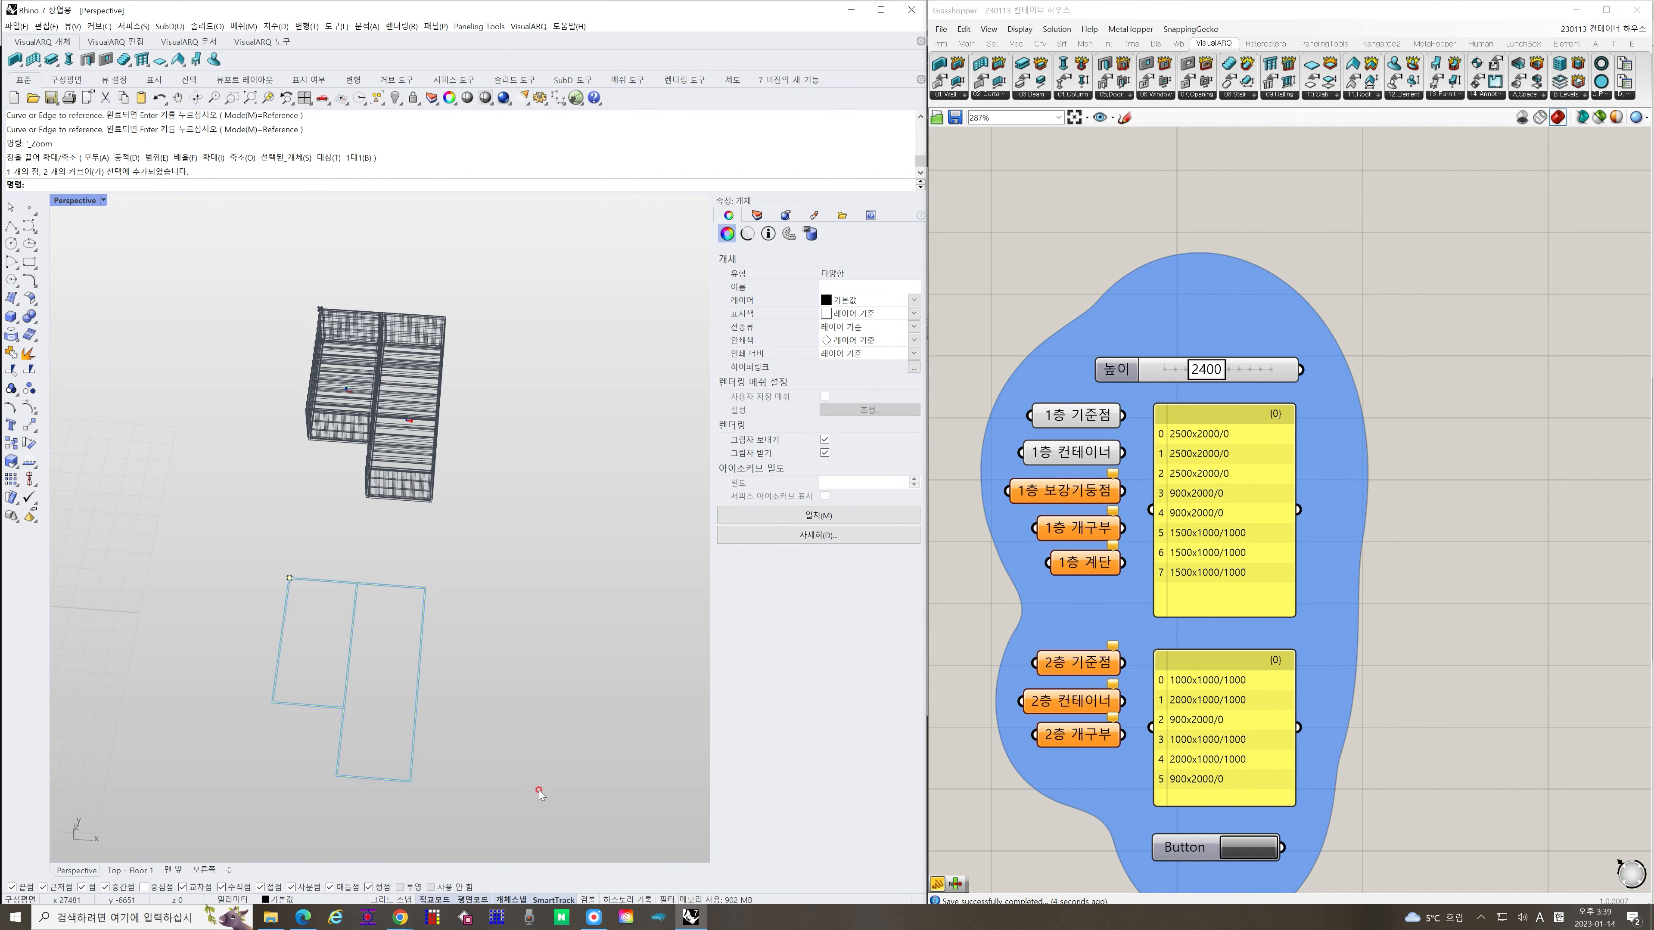
text(o)
key(Return)
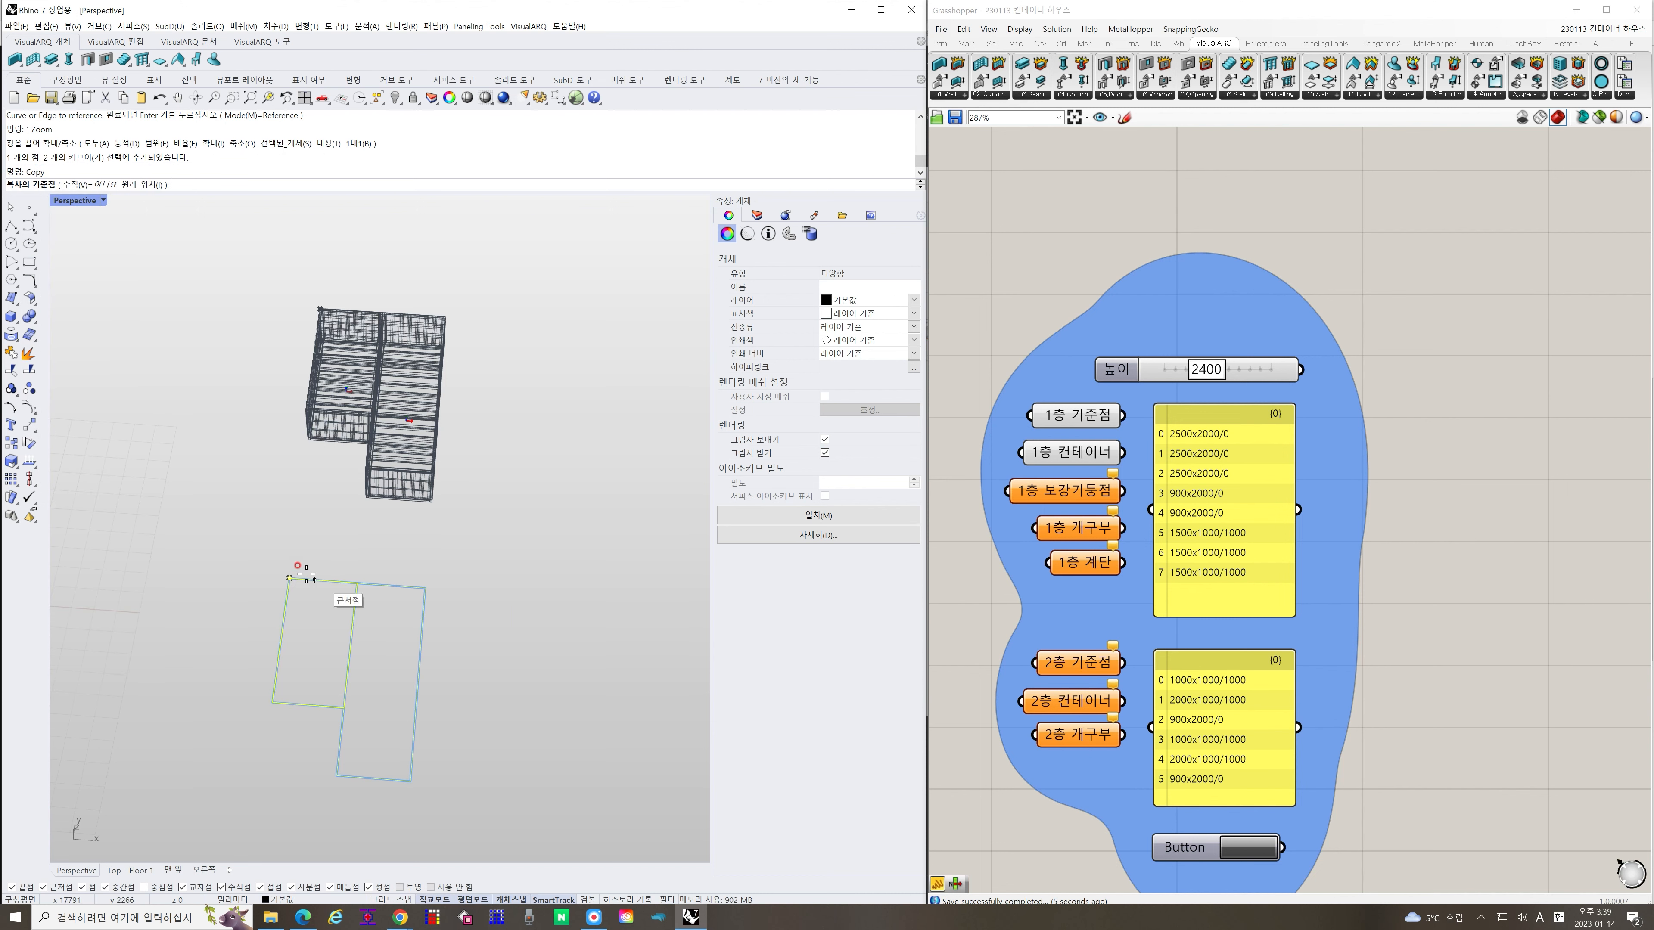
click(289, 578)
click(576, 599)
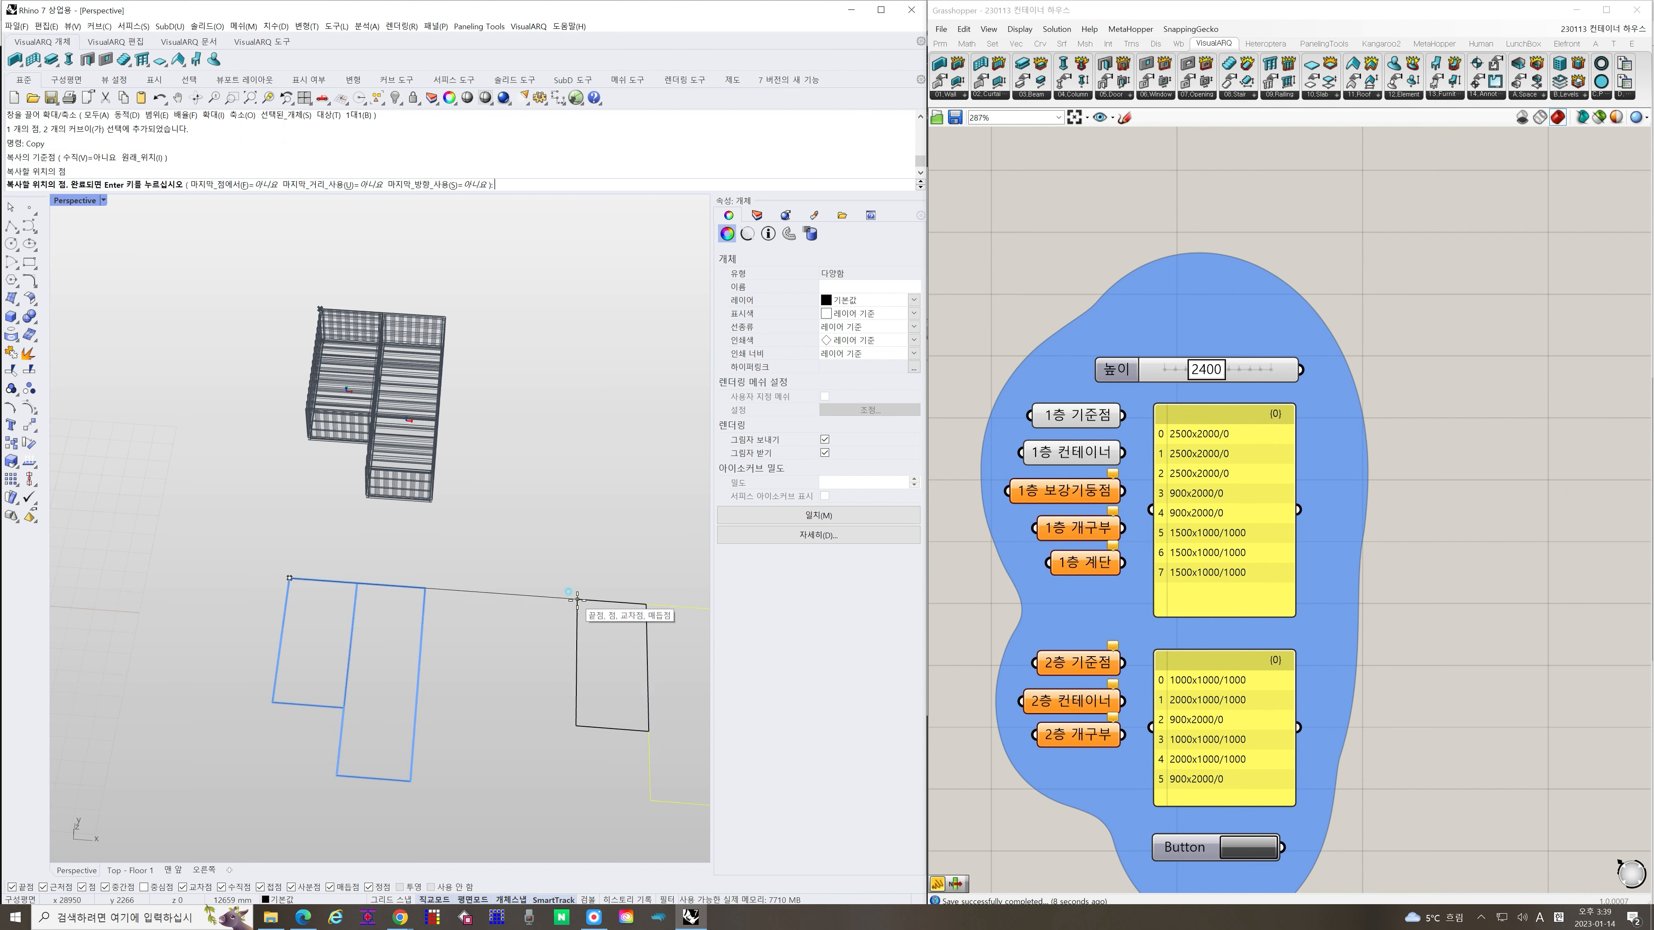
key(Escape)
scroll(488, 596, down, 4)
scroll(541, 630, up, 2)
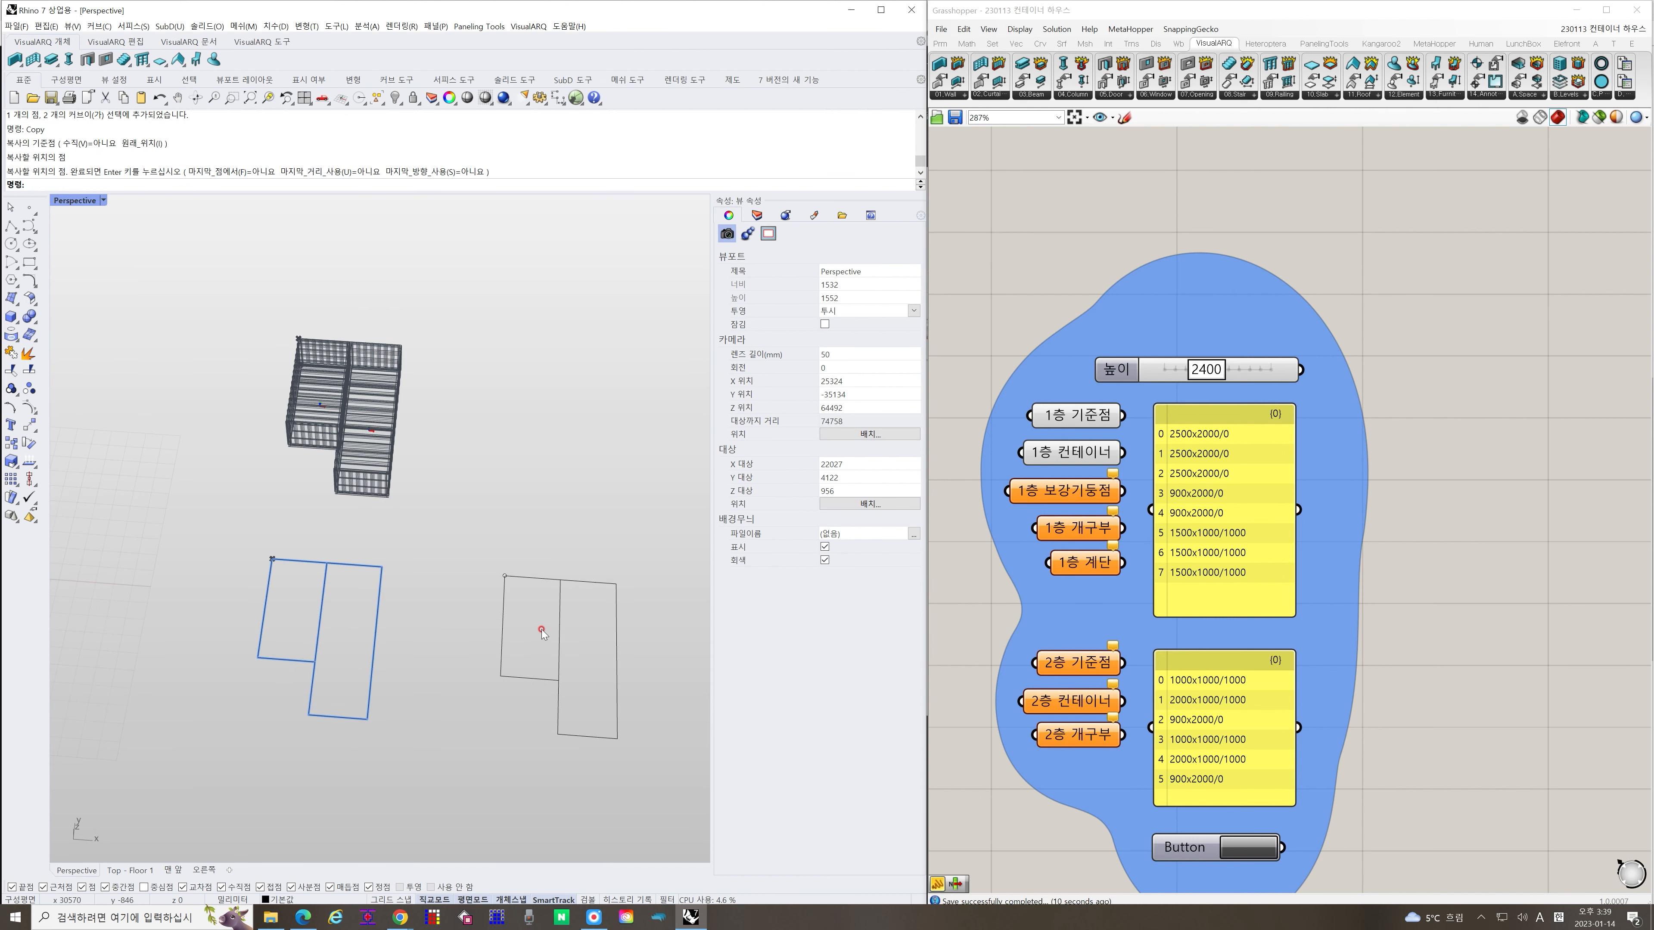
Reference the copied base point in the 2층 기준점 parameter
right_click(1086, 673)
click(1107, 816)
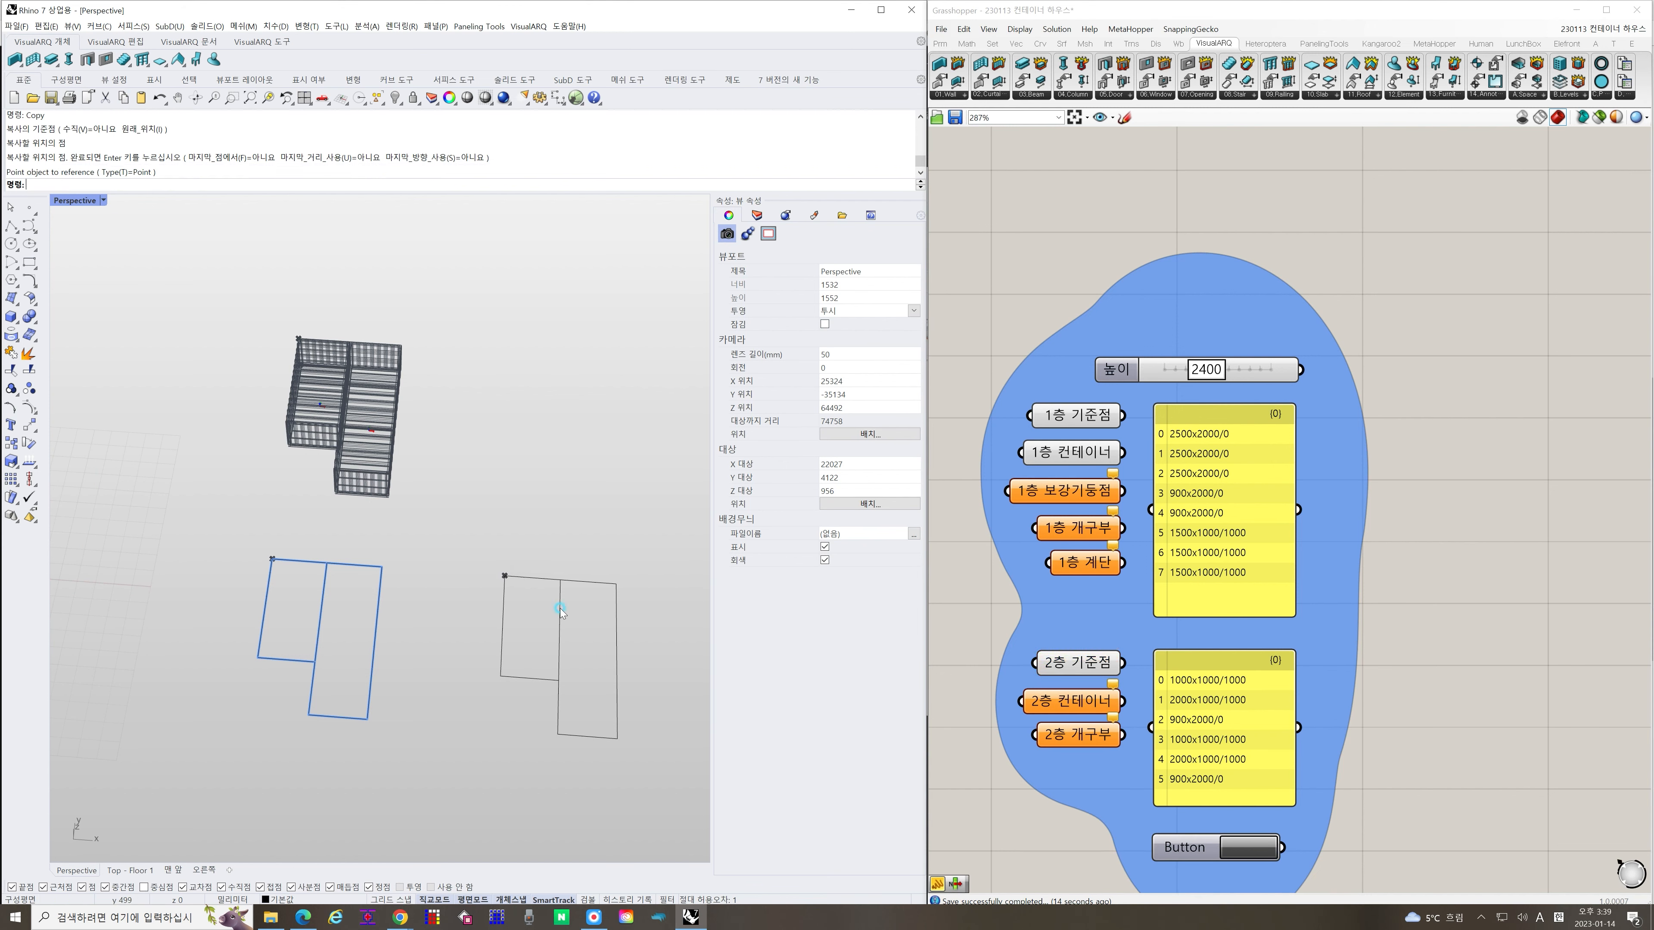
scroll(545, 629, up, 2)
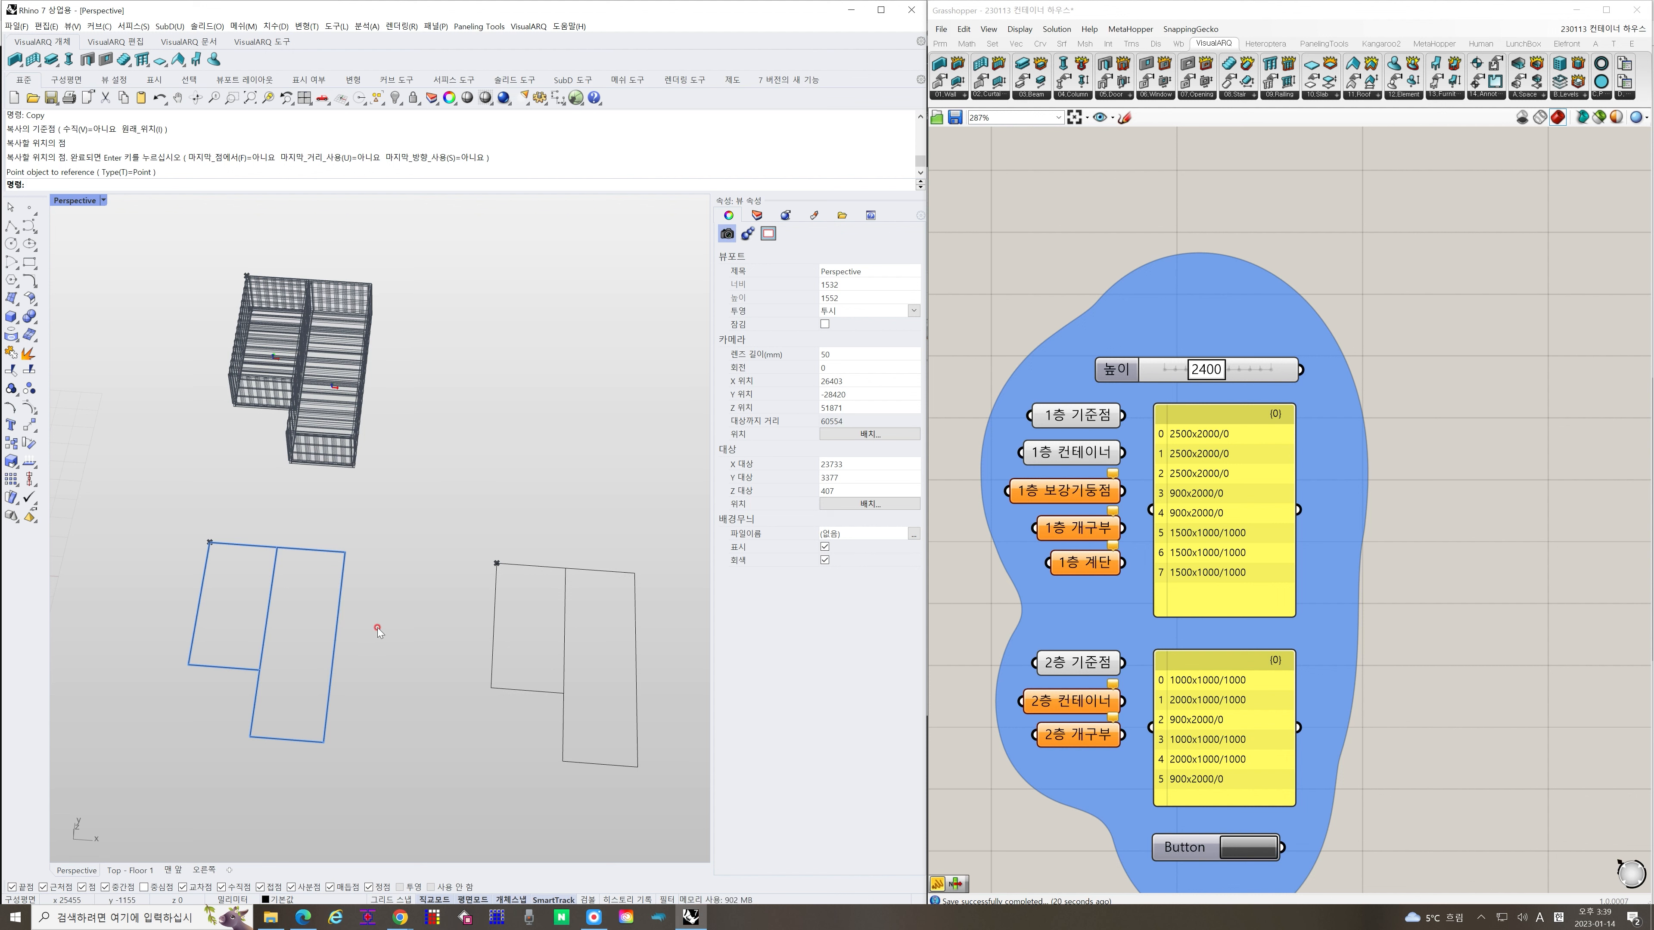
Rotate the longer copied container outline 90 degrees about the corner it shares with the shorter one, so it runs along the X axis
click(564, 755)
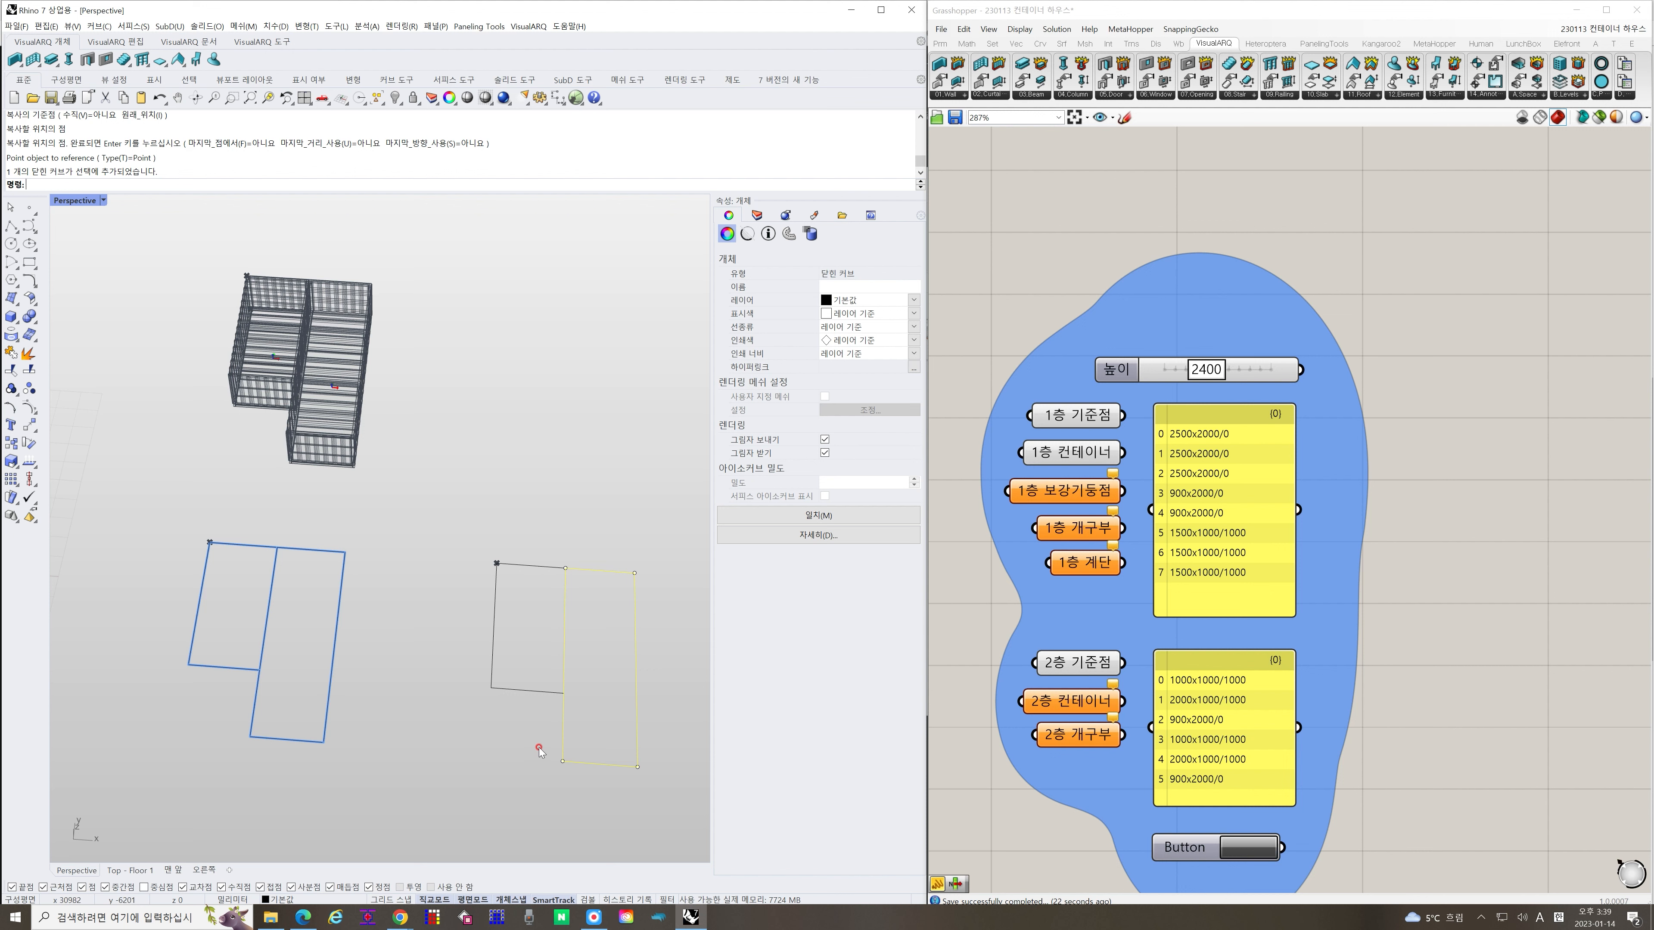
key(Return)
click(565, 569)
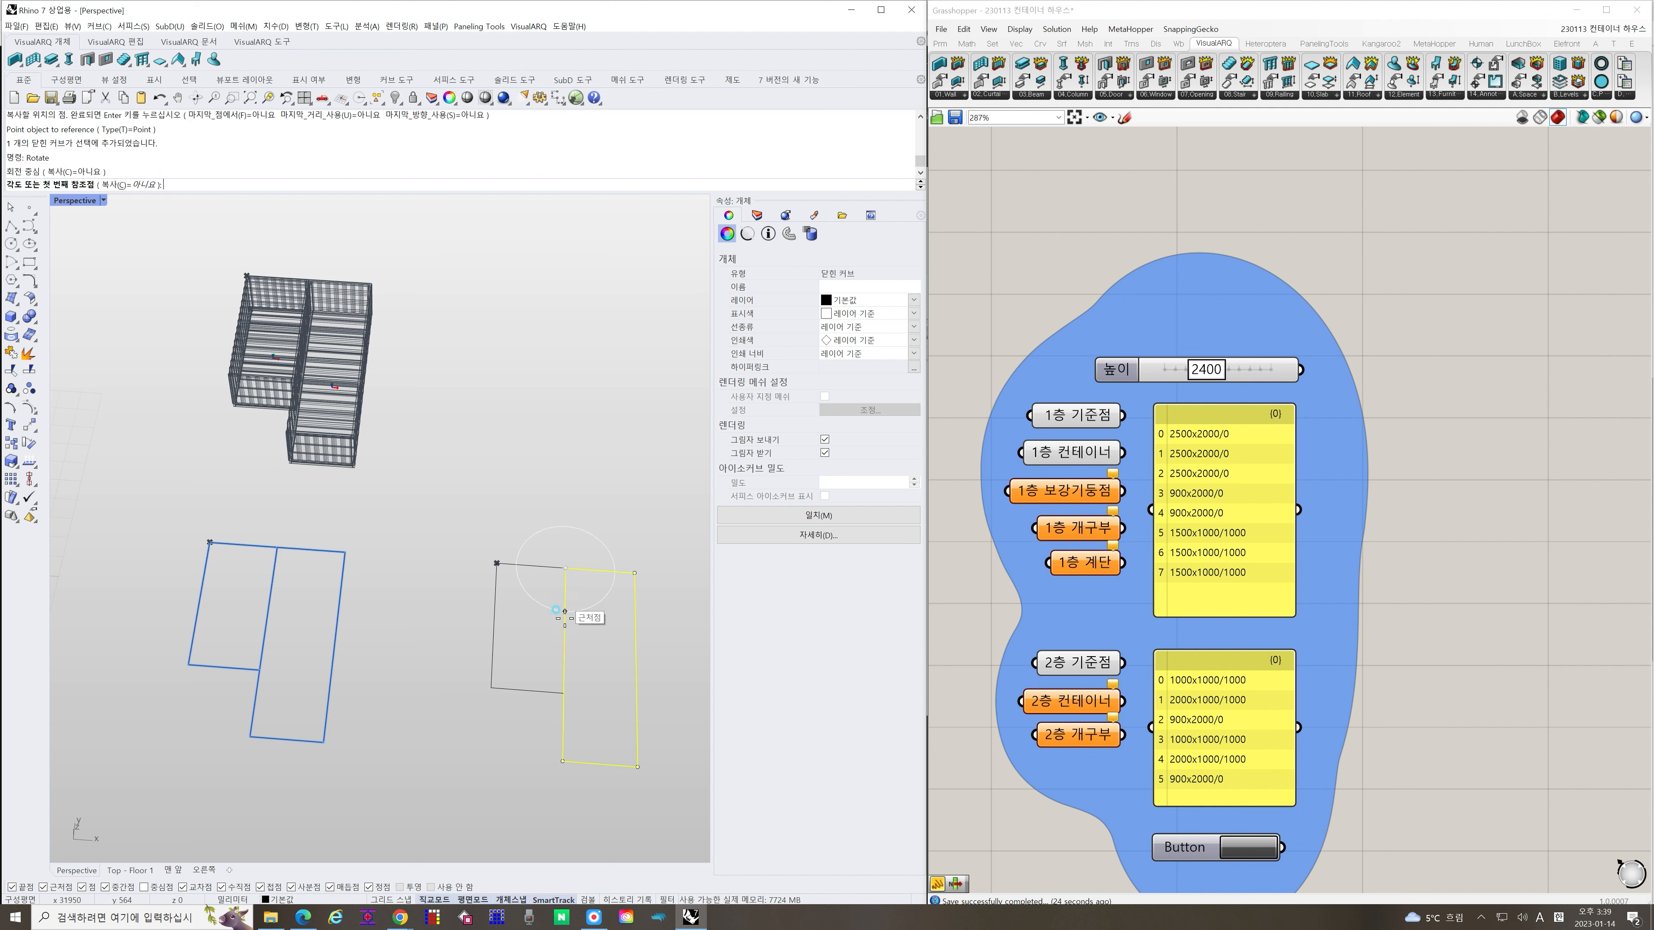
click(564, 628)
click(633, 573)
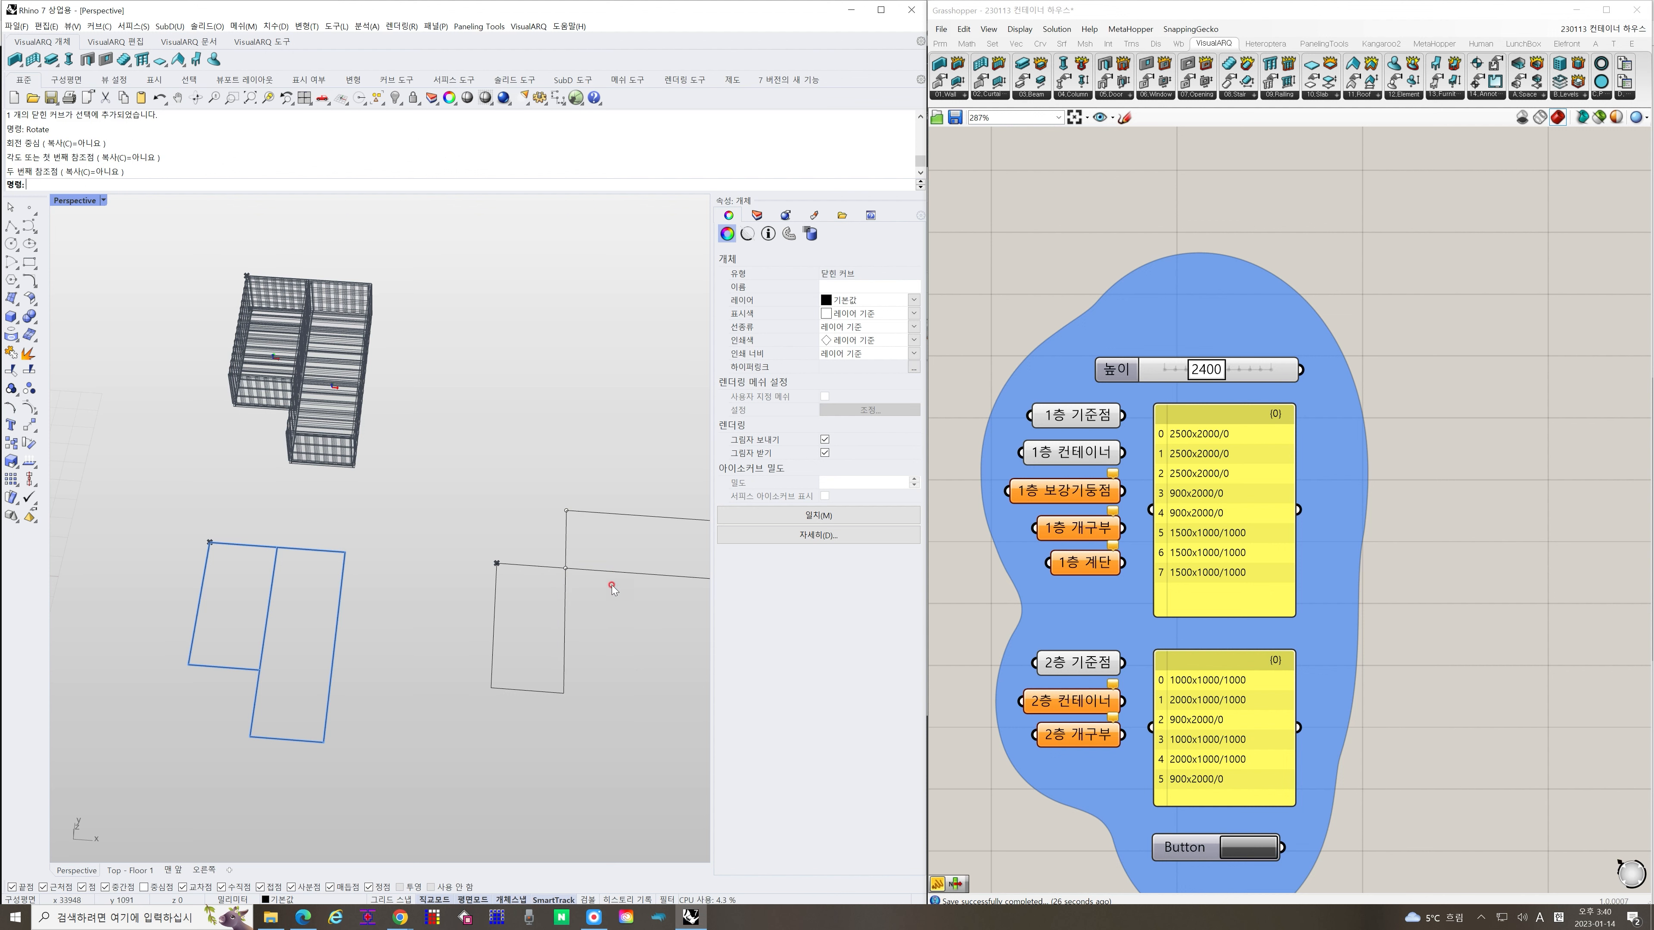
Move the rotated long container outline so its corner lands on the copied second-floor base point
key(Return)
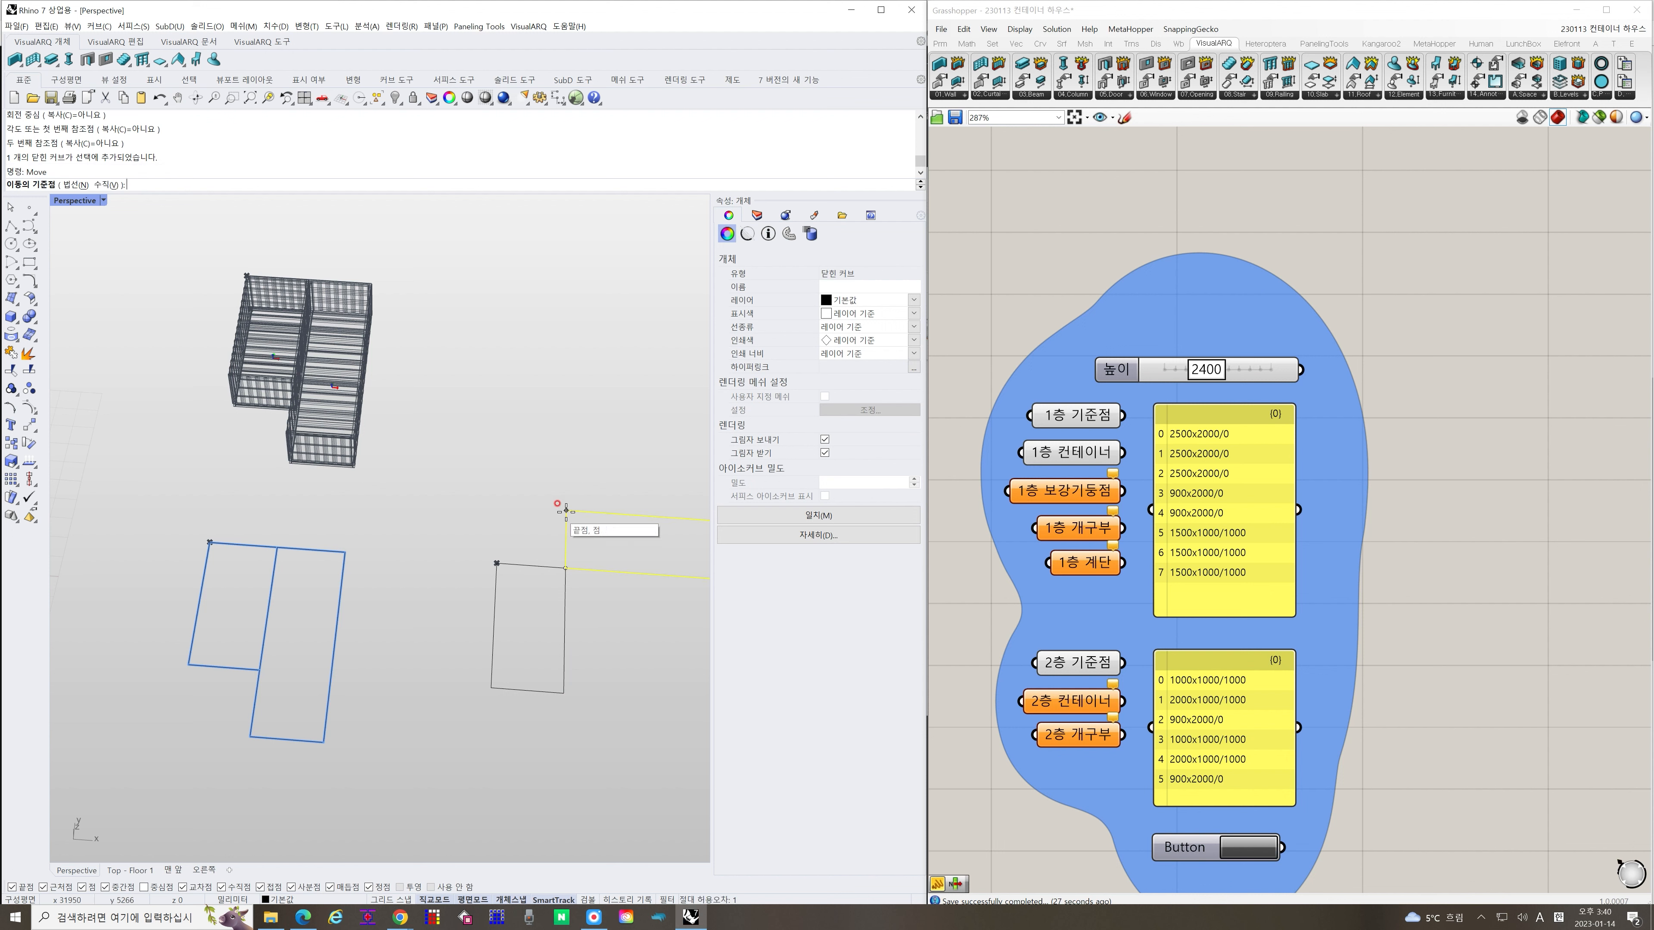
click(566, 510)
click(496, 563)
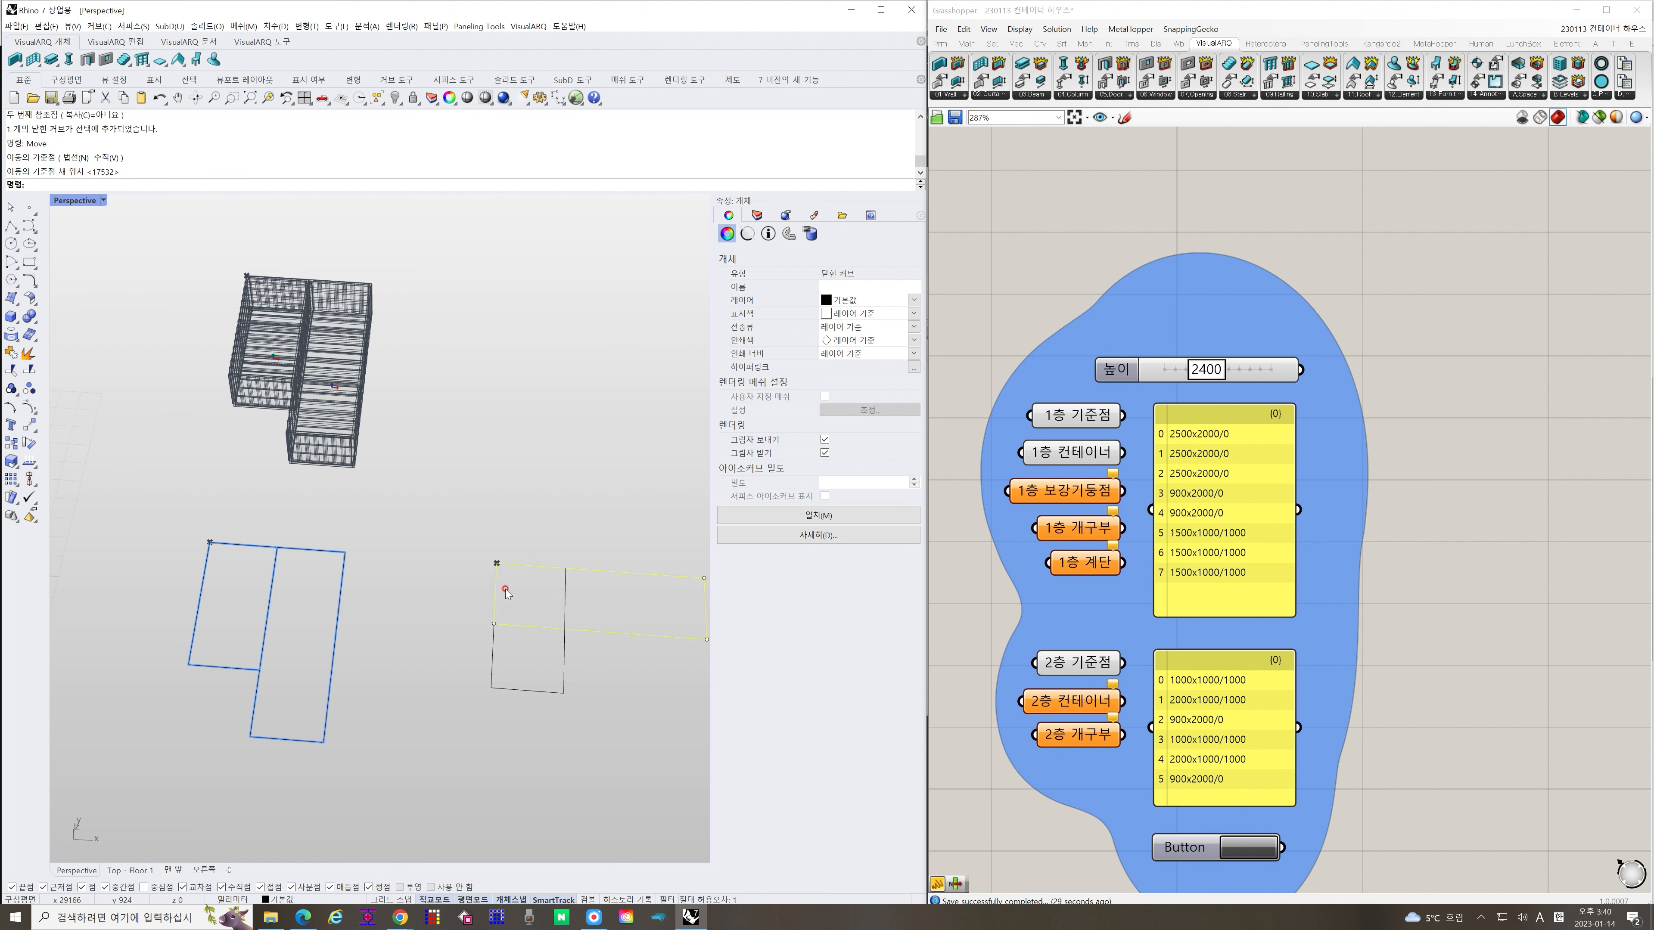
key(Escape)
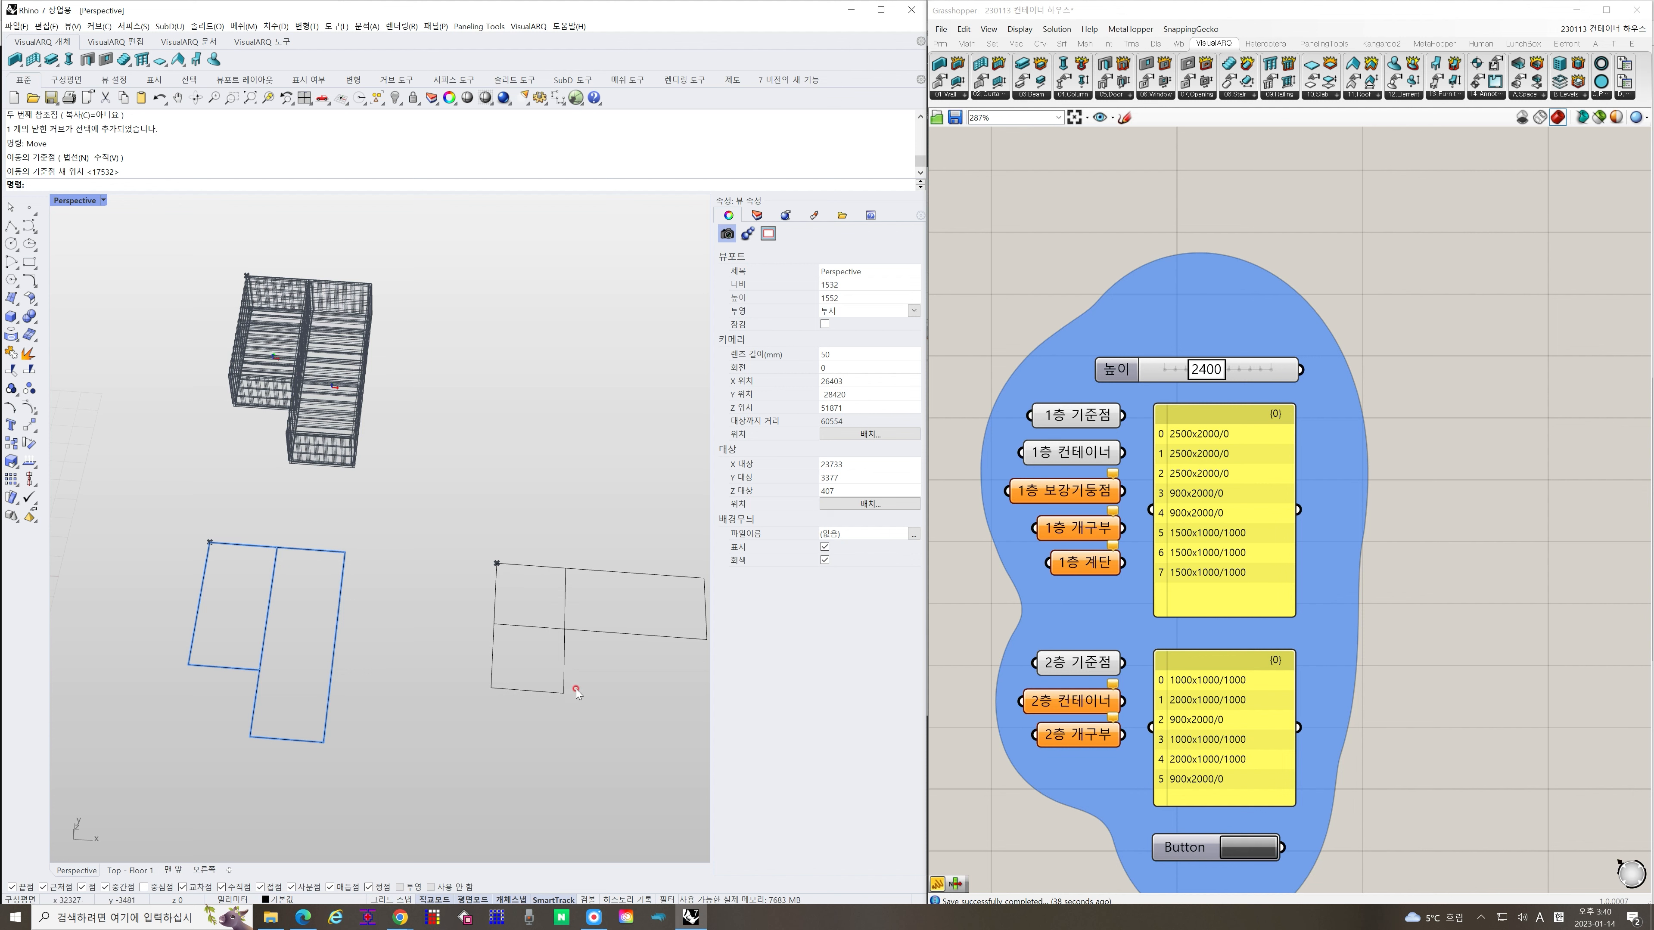
Clear the 2층 컨테이너 parameter's values and reference the long second-floor container outline in it
mouse_move(529, 700)
right_down()
mouse_move(587, 684)
mouse_move(551, 694)
right_up()
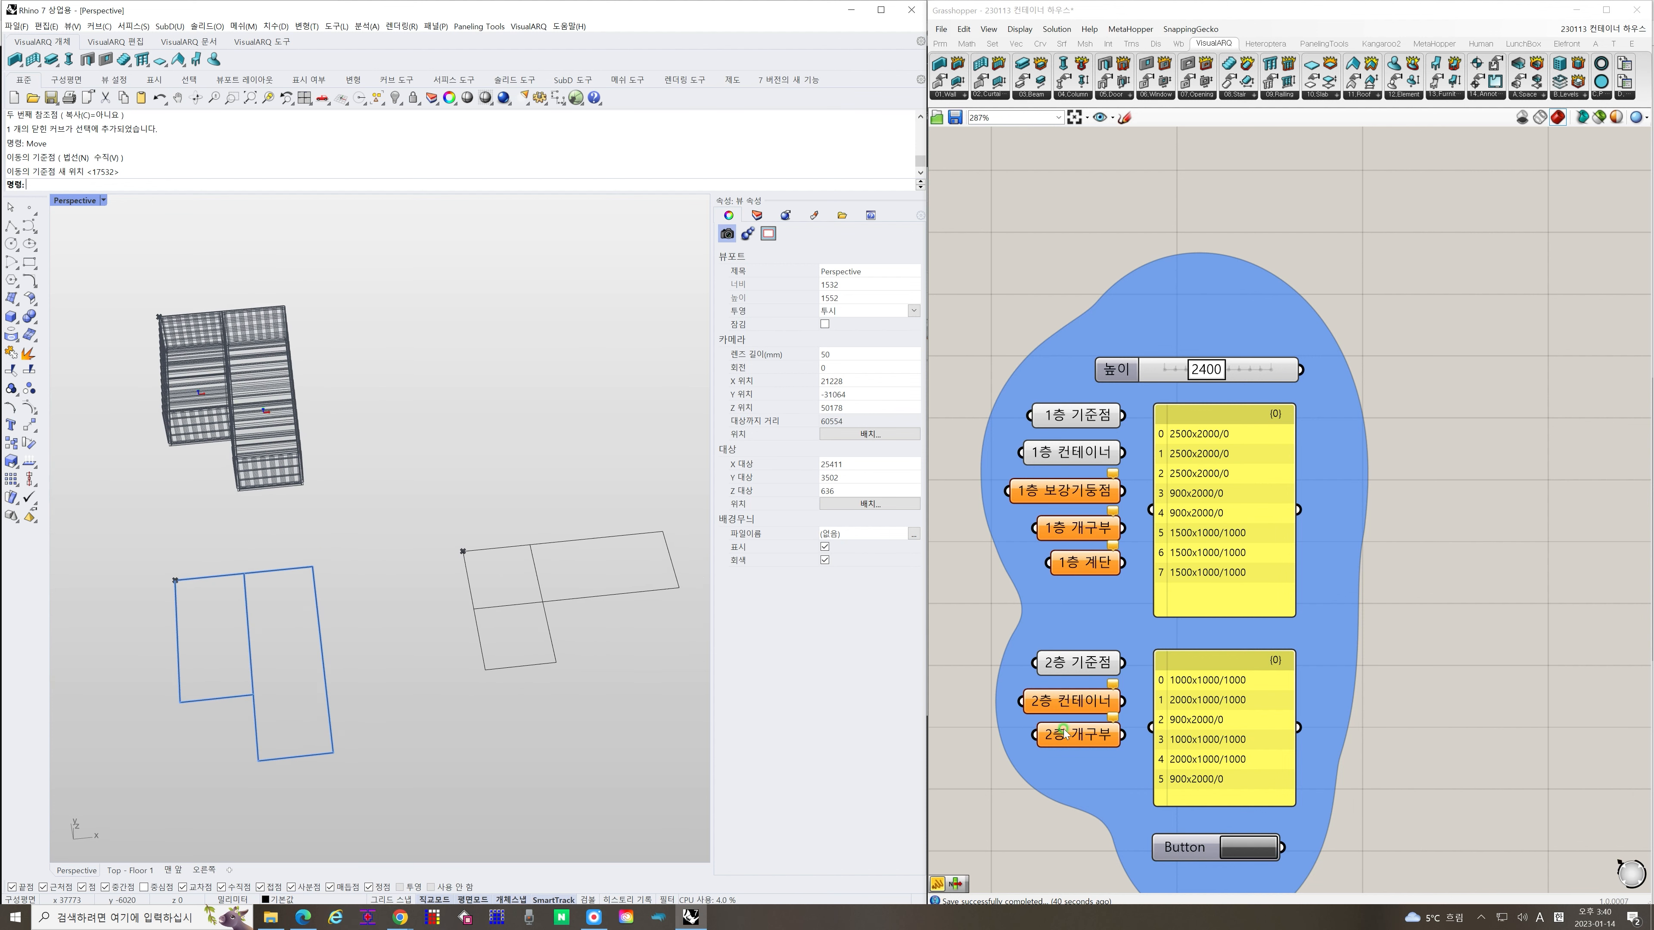
right_click(1063, 703)
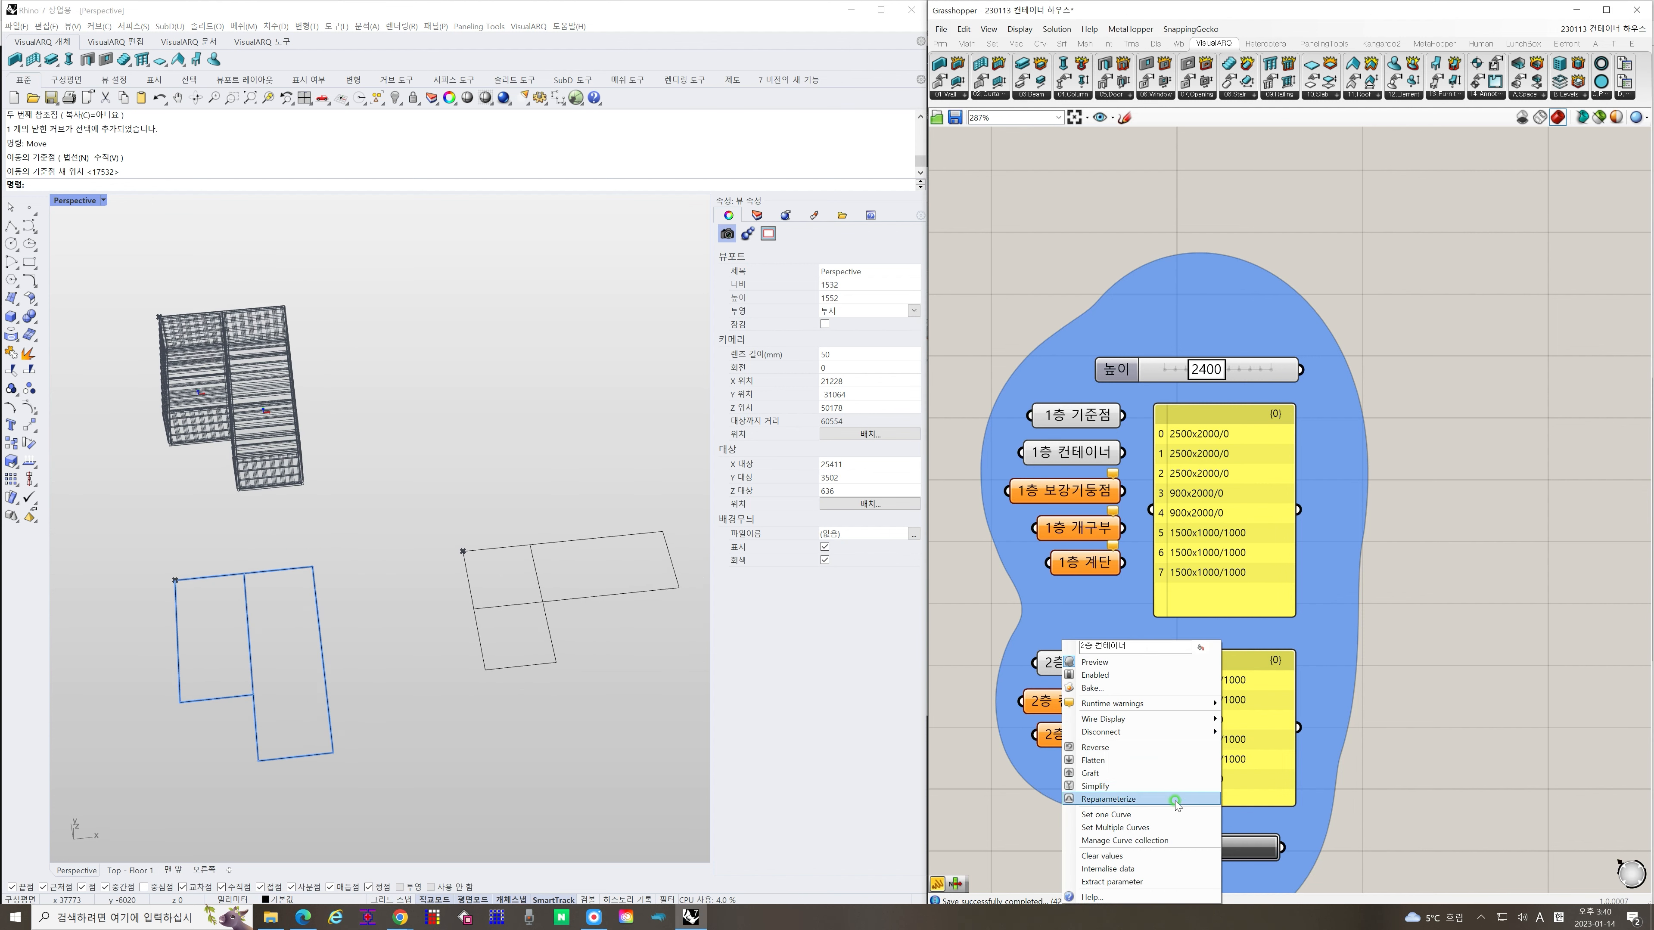
click(1133, 857)
right_click(1058, 704)
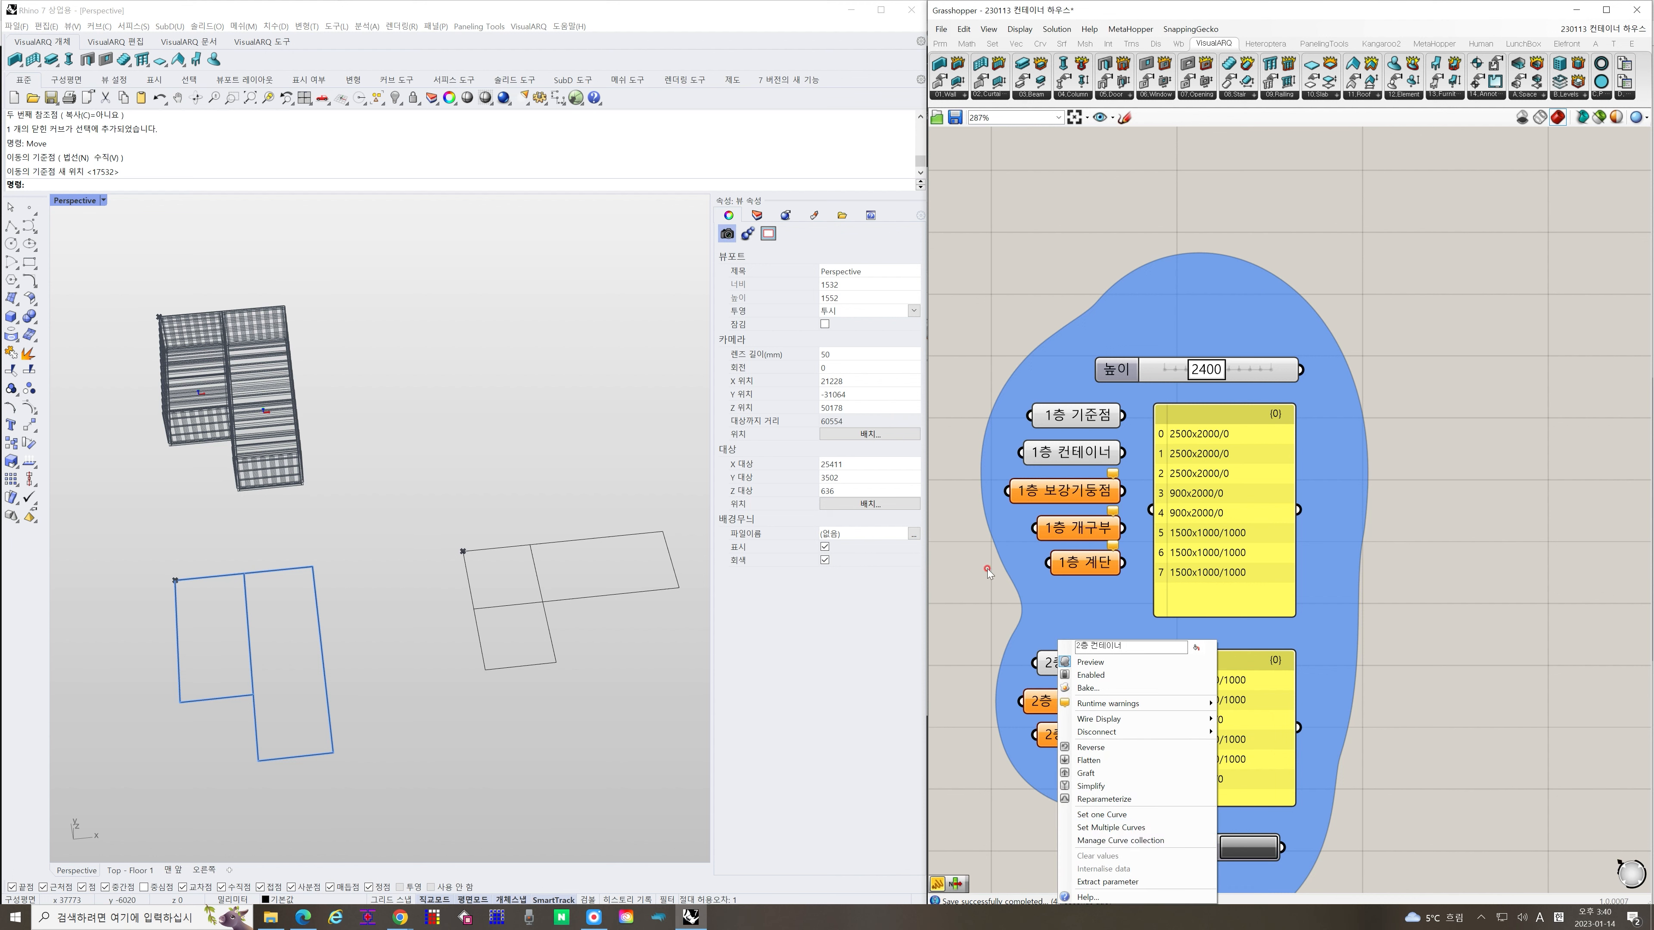
click(976, 493)
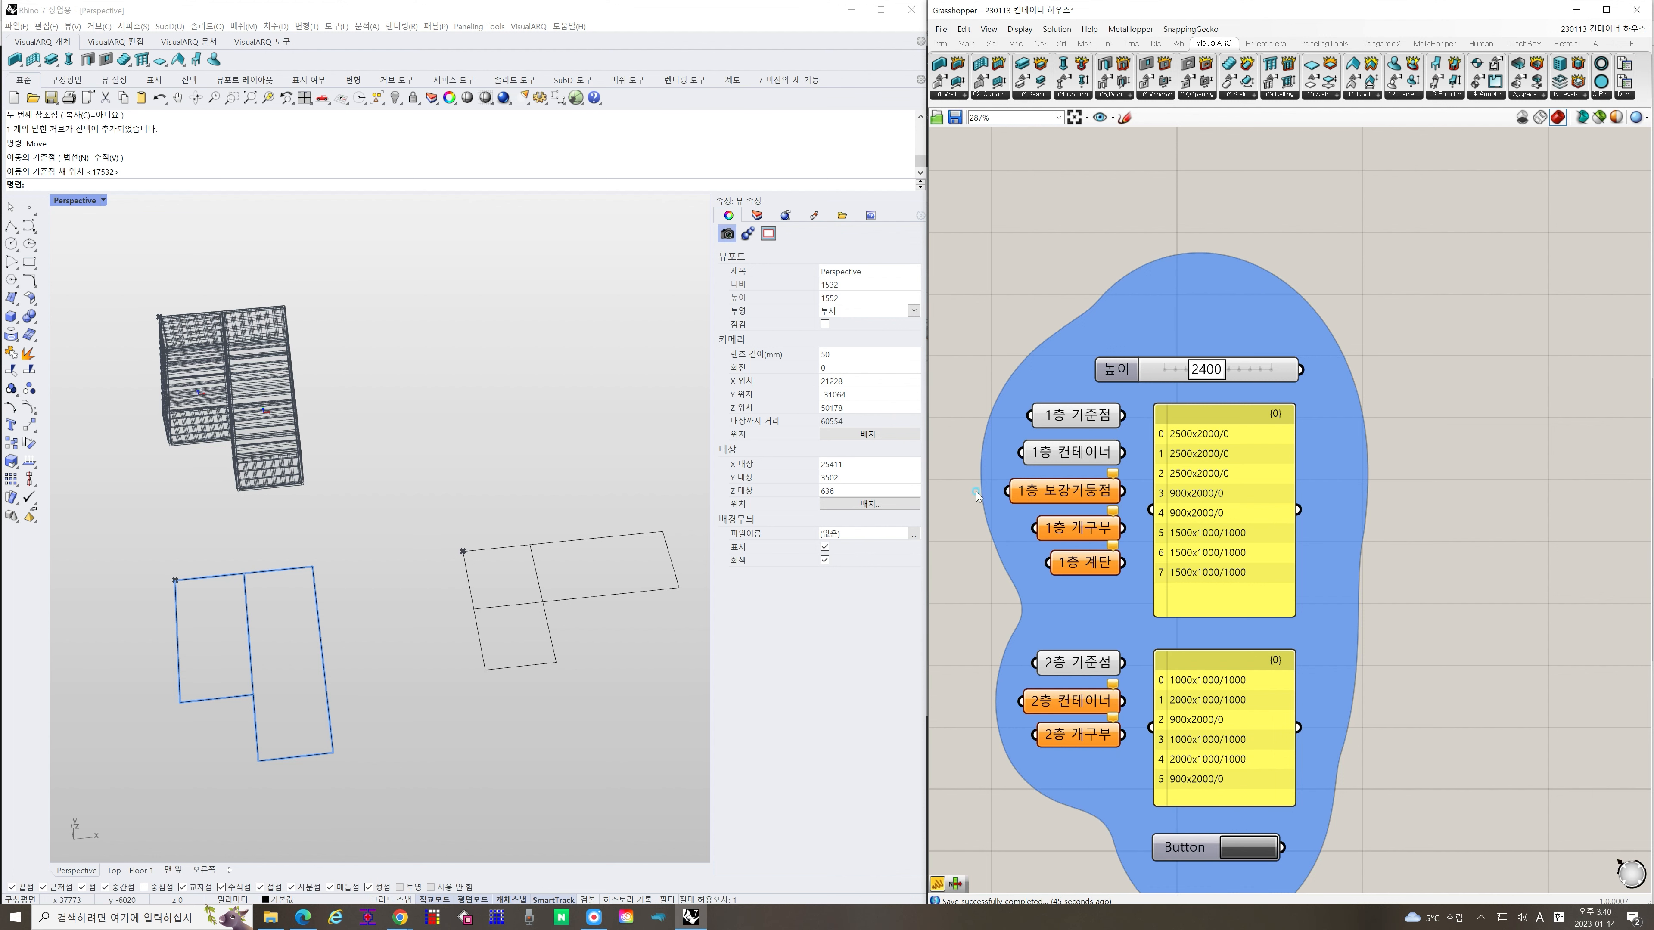
right_click(1079, 705)
click(1147, 822)
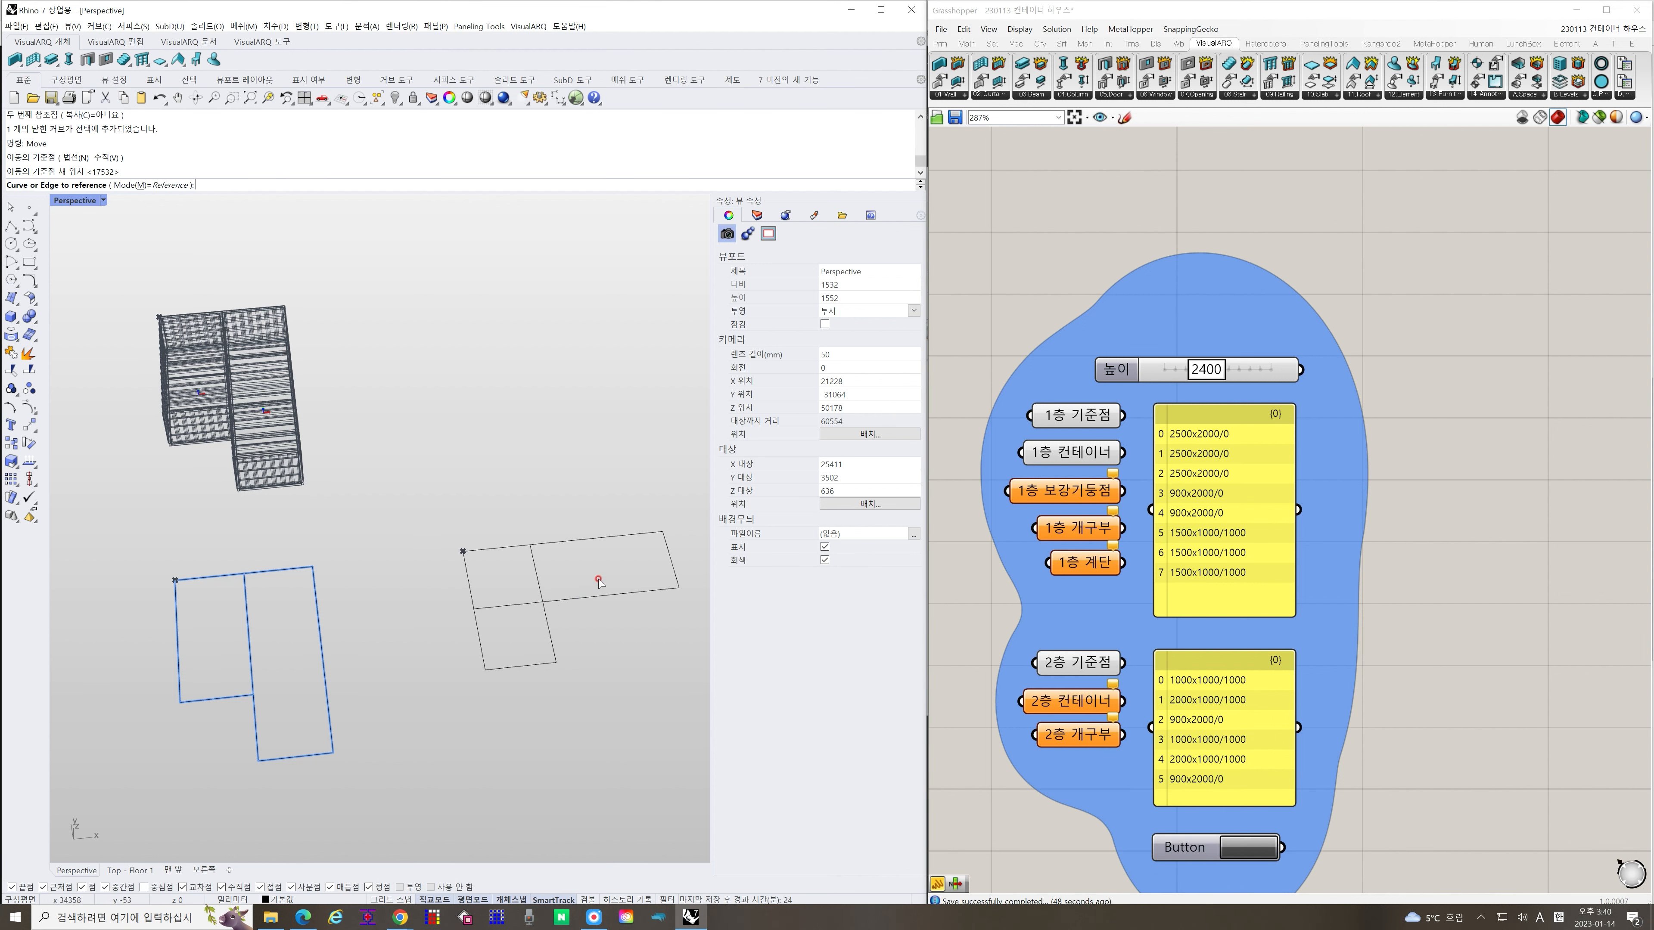
click(599, 580)
Examine the generated second-floor container stacked across the two first-floor containers from several angles
right_drag(608, 689, 325, 649)
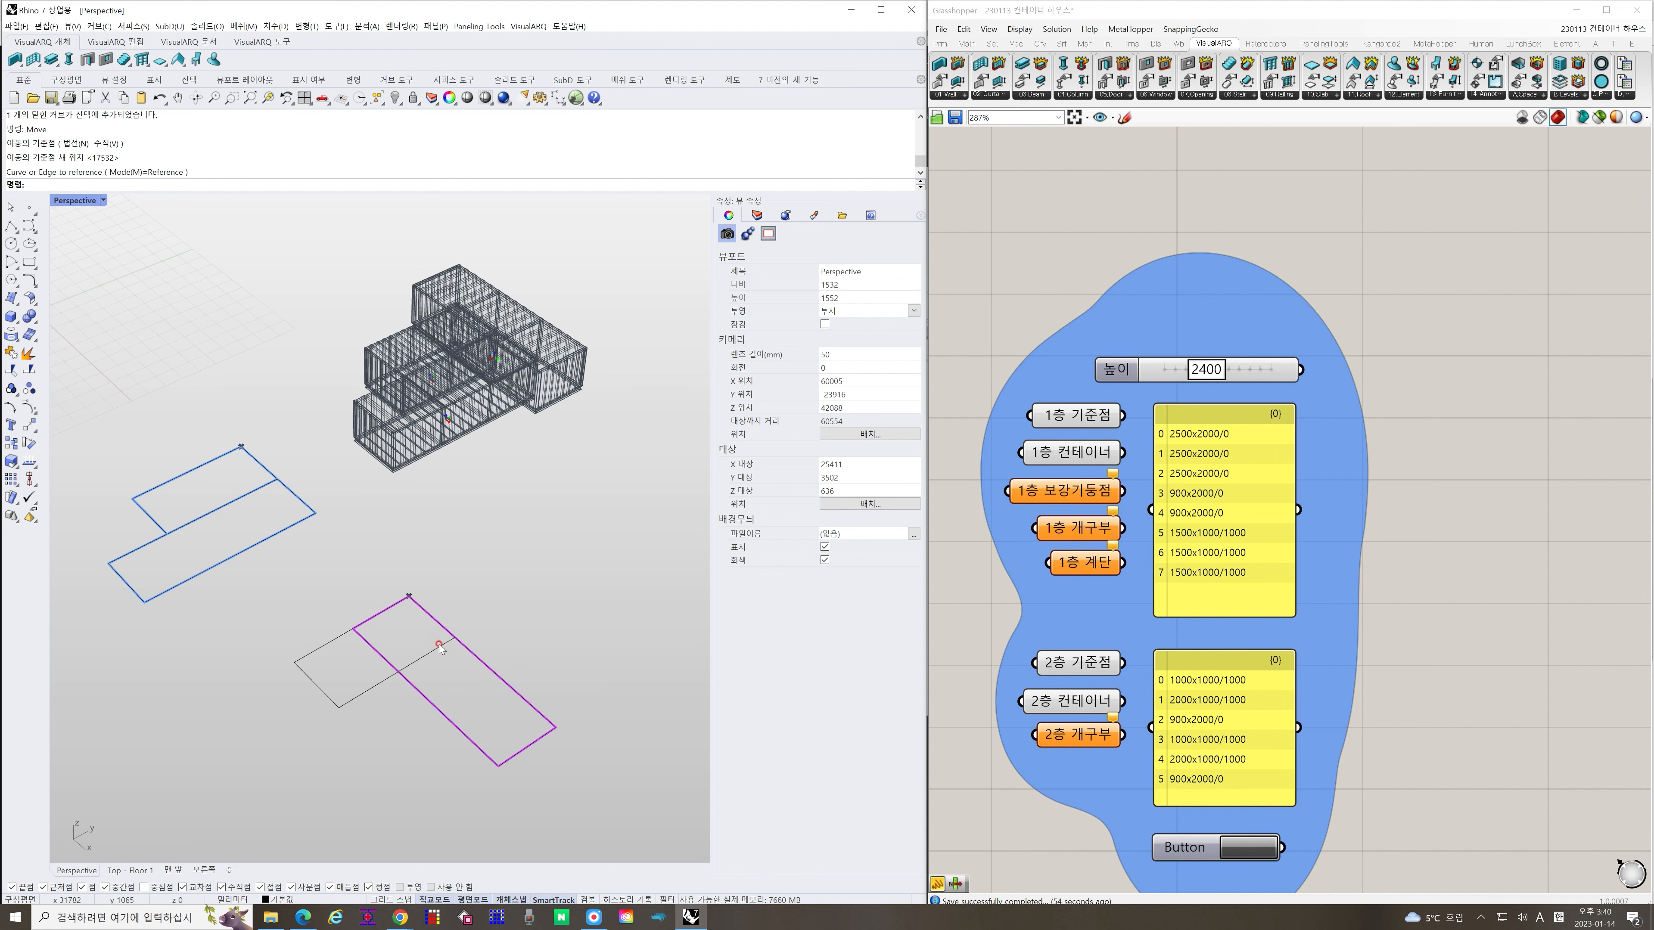
right_drag(440, 649, 345, 329)
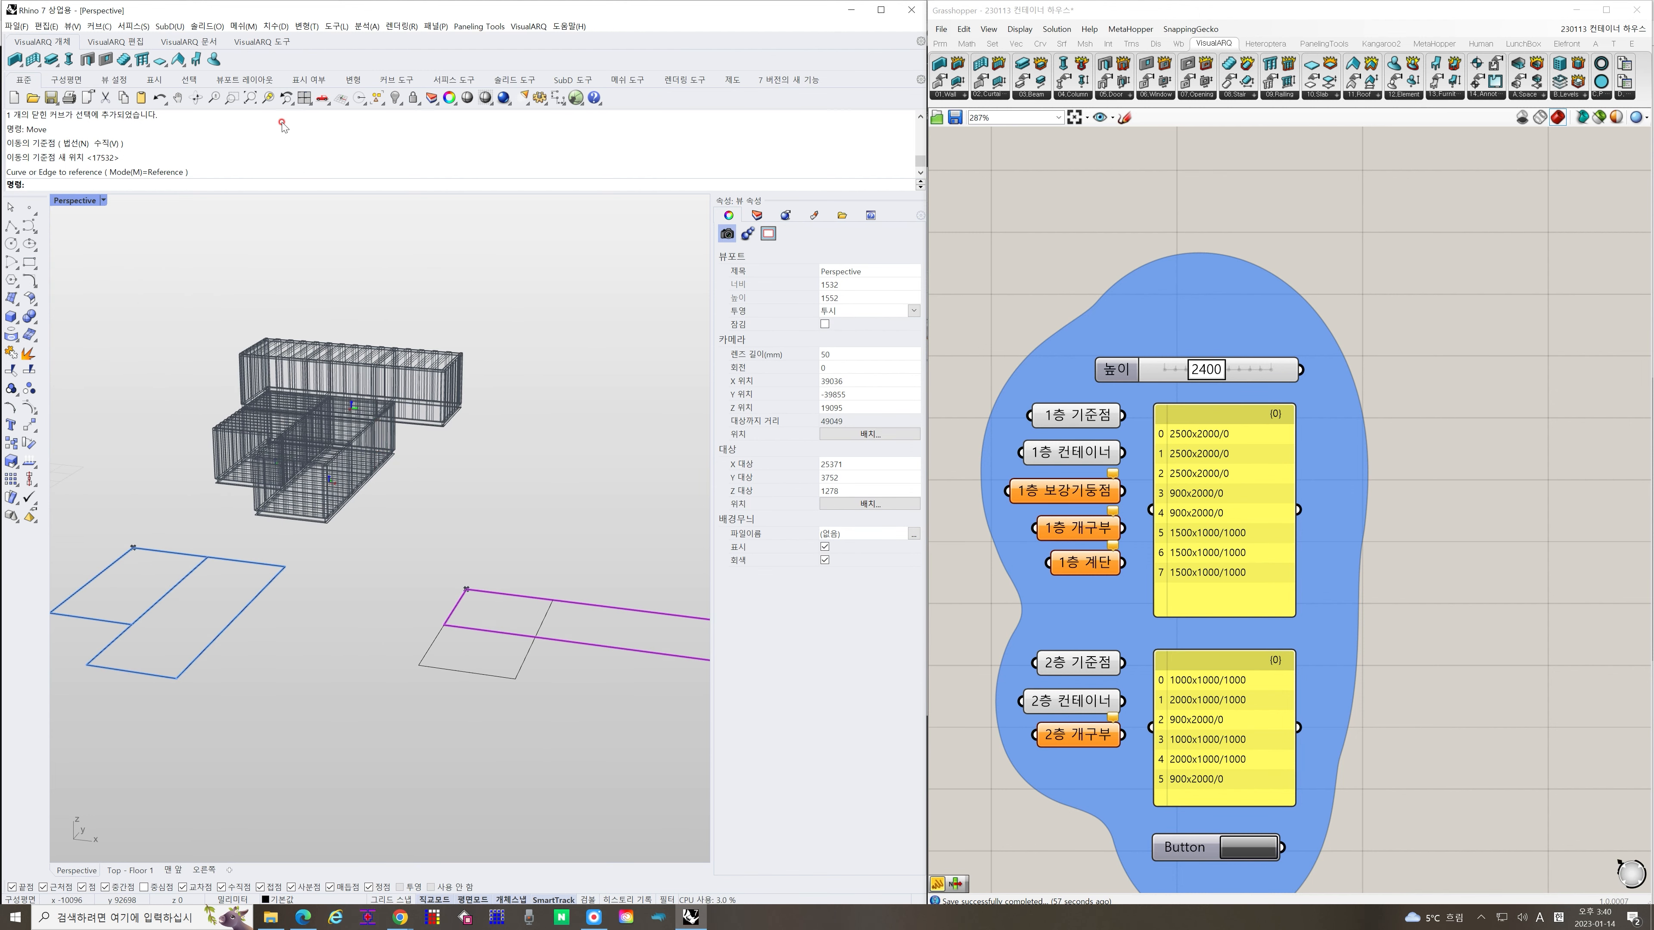
click(230, 97)
drag(179, 277, 493, 476)
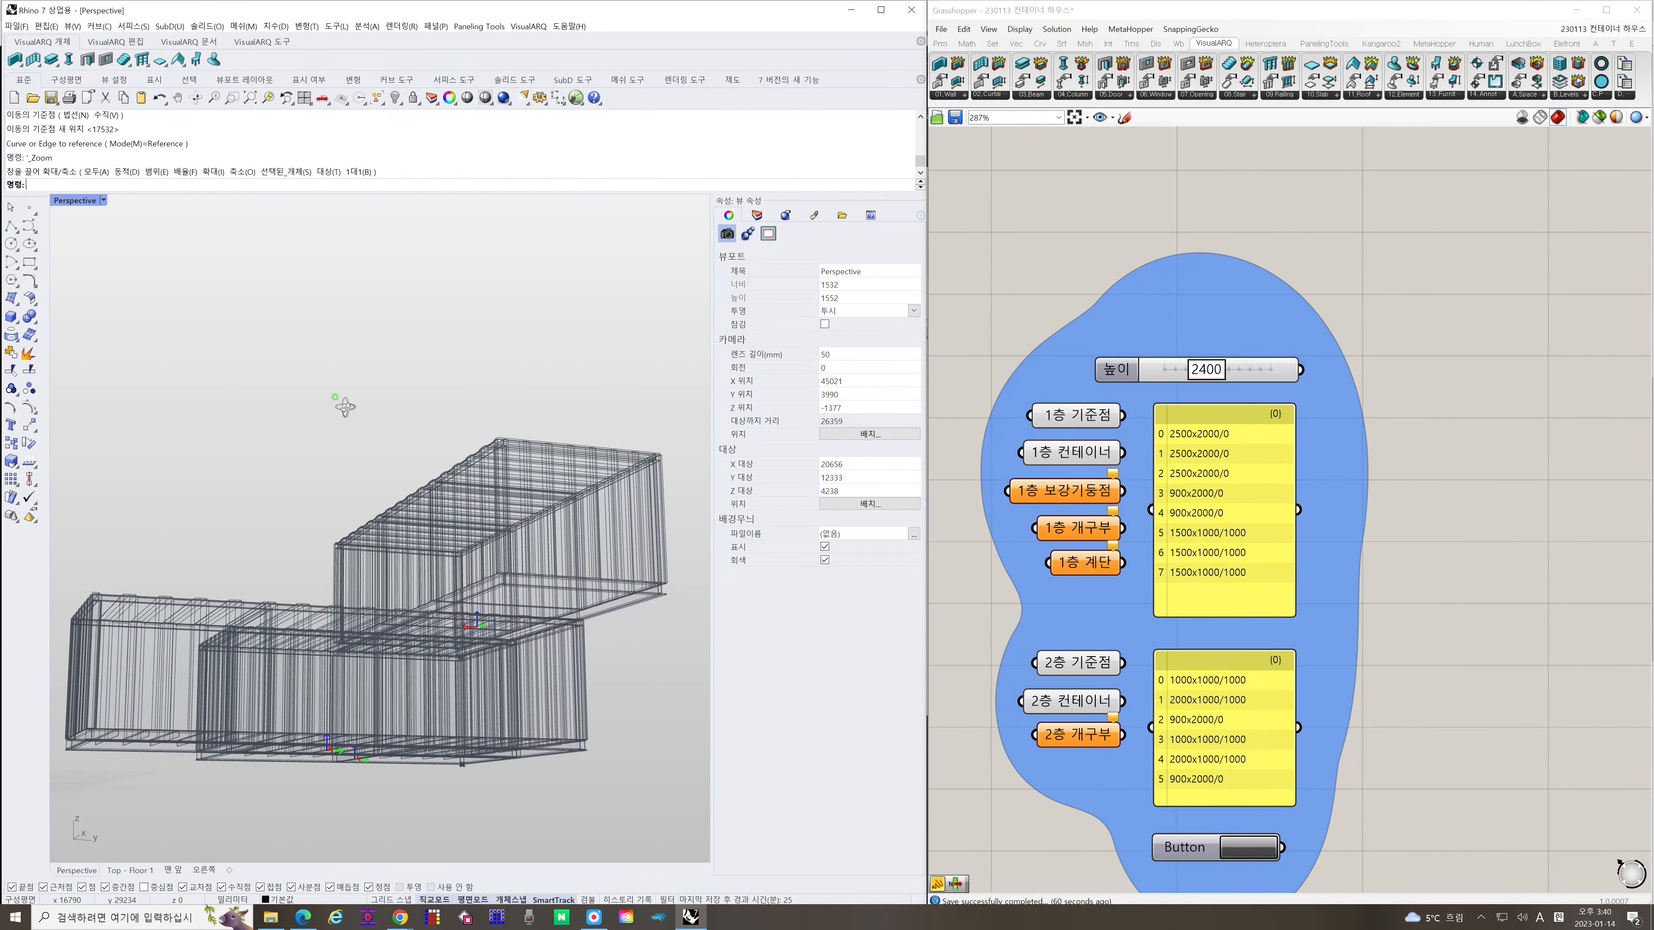
right_drag(345, 407, 446, 510)
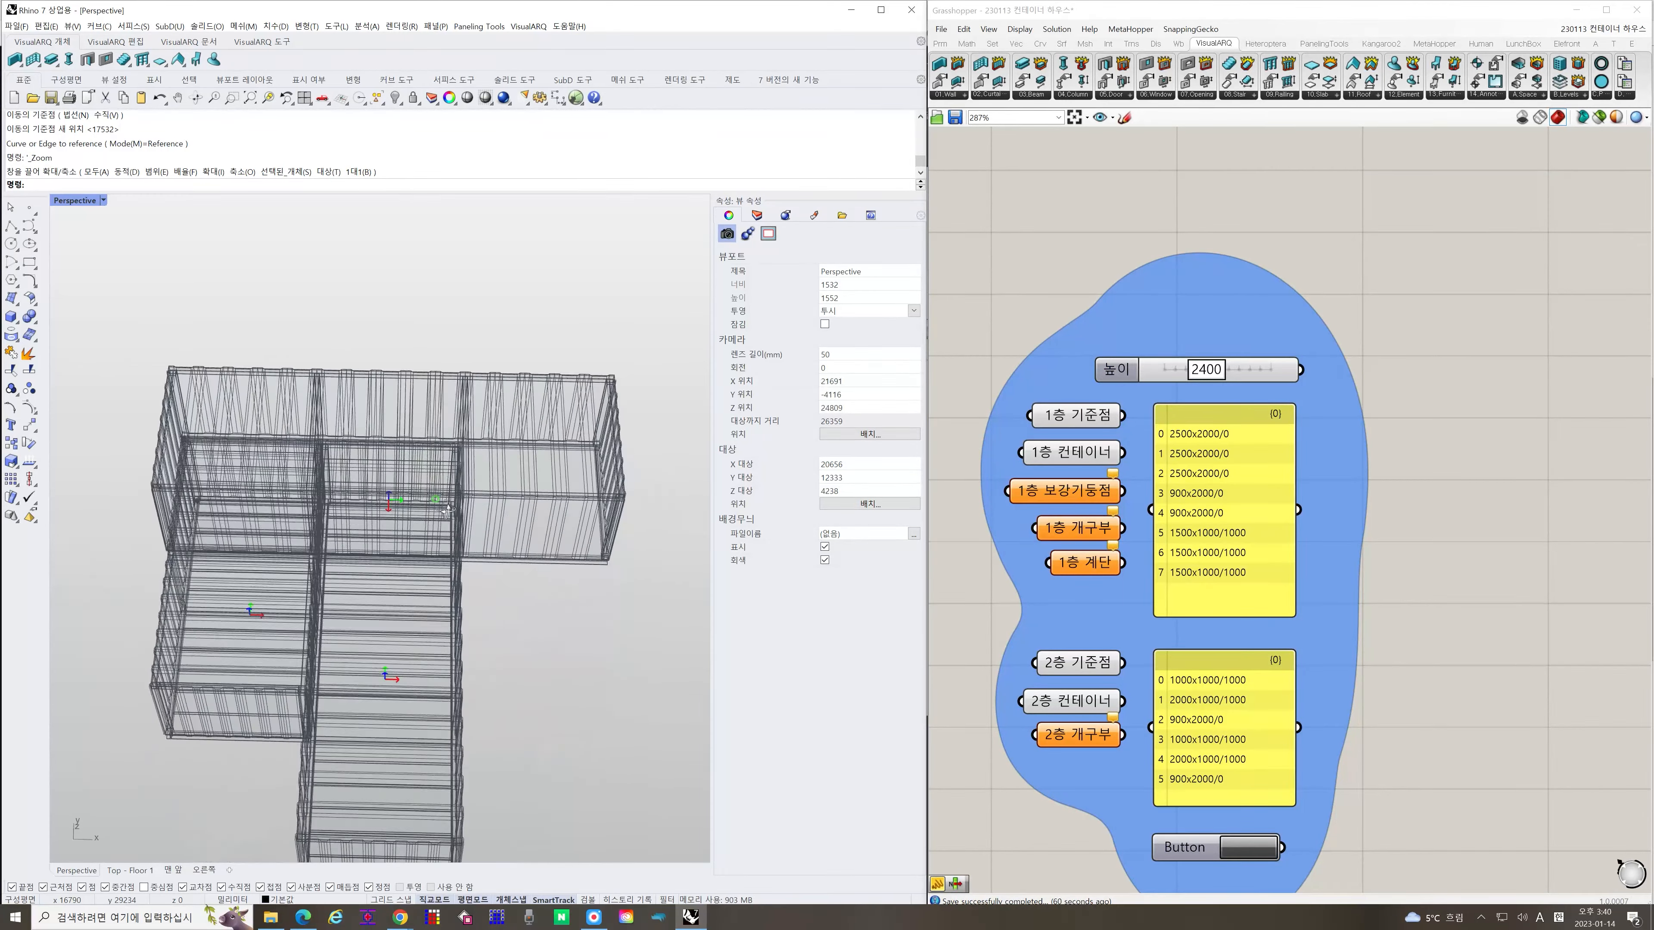
scroll(447, 510, down, 5)
scroll(578, 617, up, 3)
Rotate the second-floor container outline by a small free angle about the second-floor base point, with ortho off
click(565, 631)
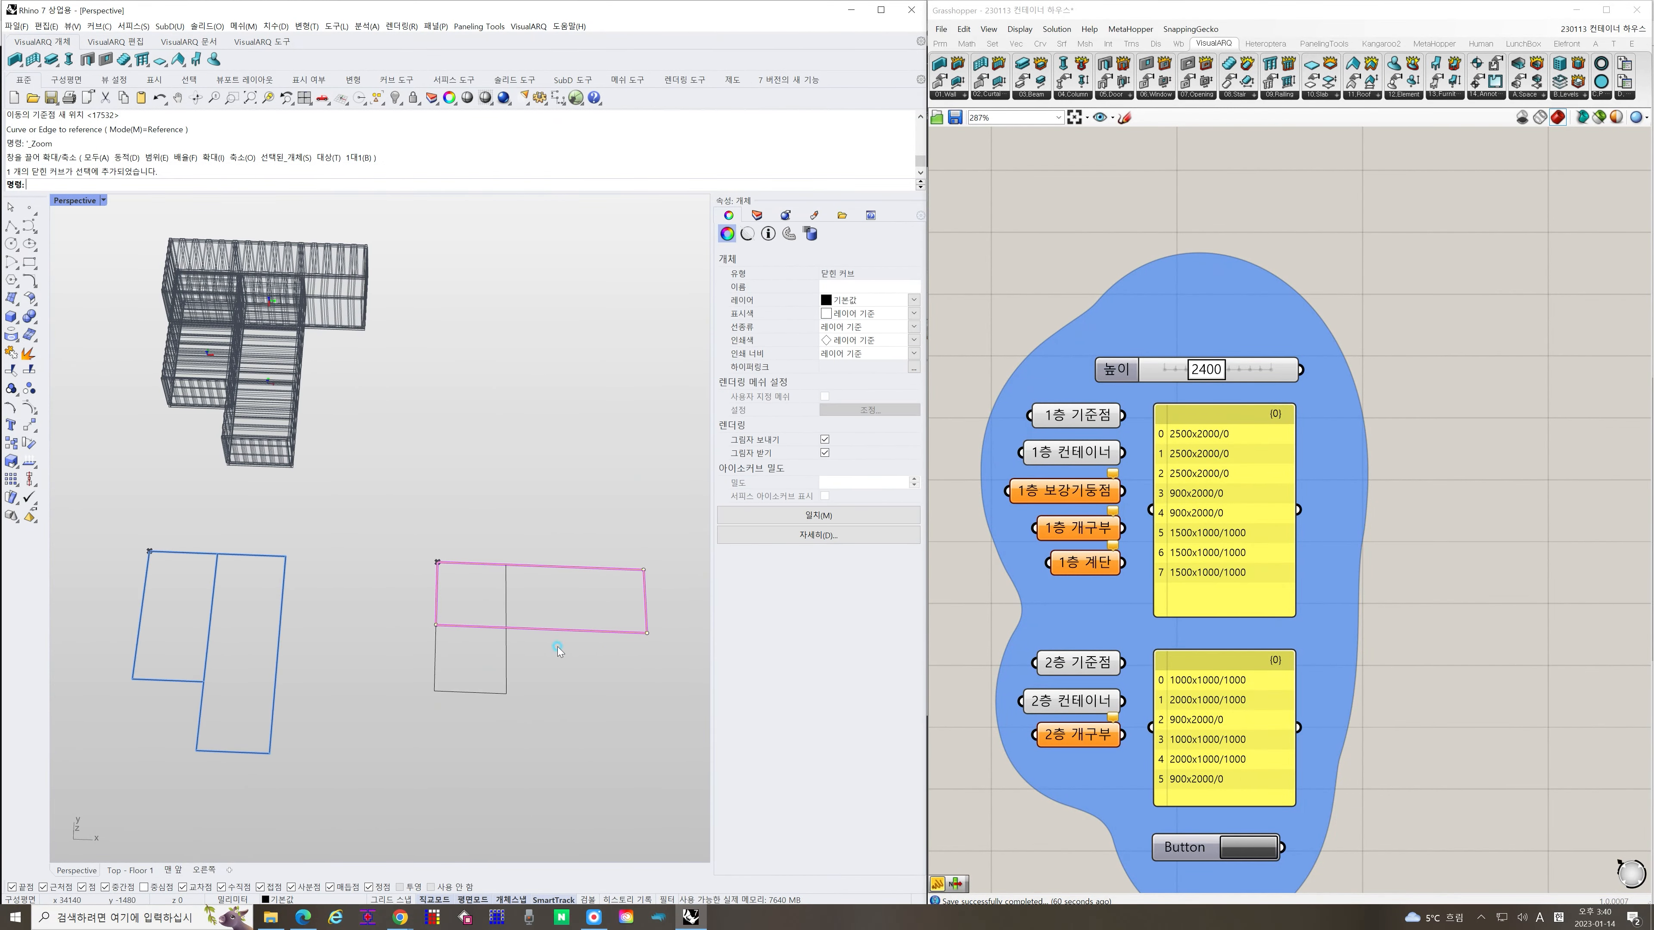
text(otate)
key(Return)
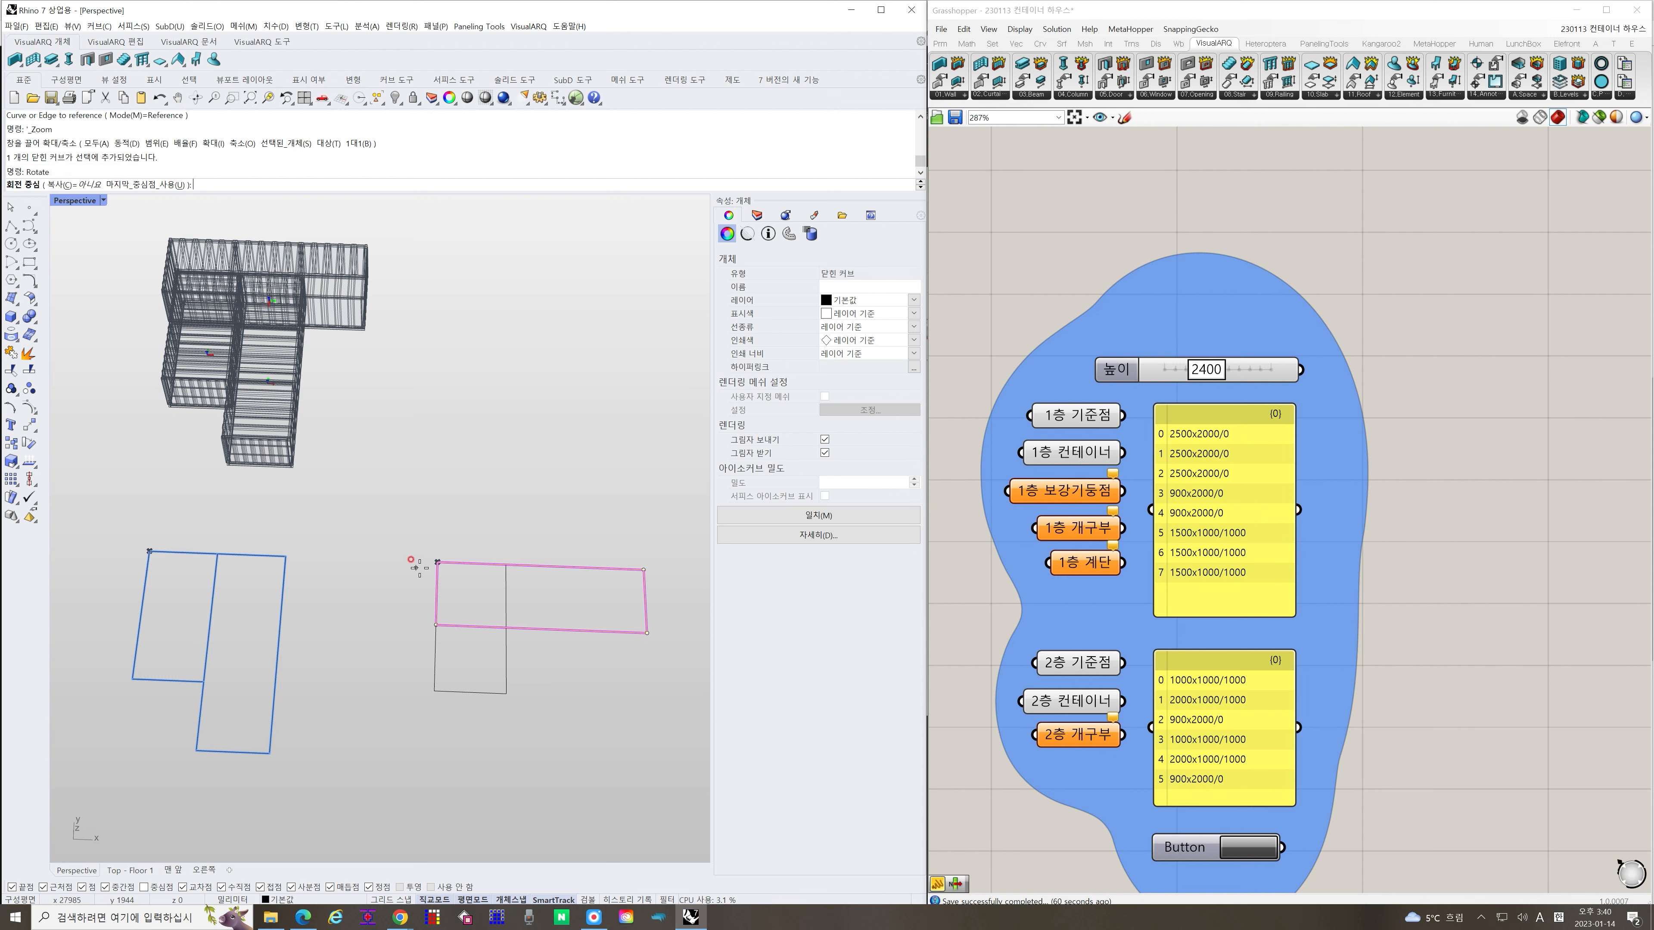
click(436, 562)
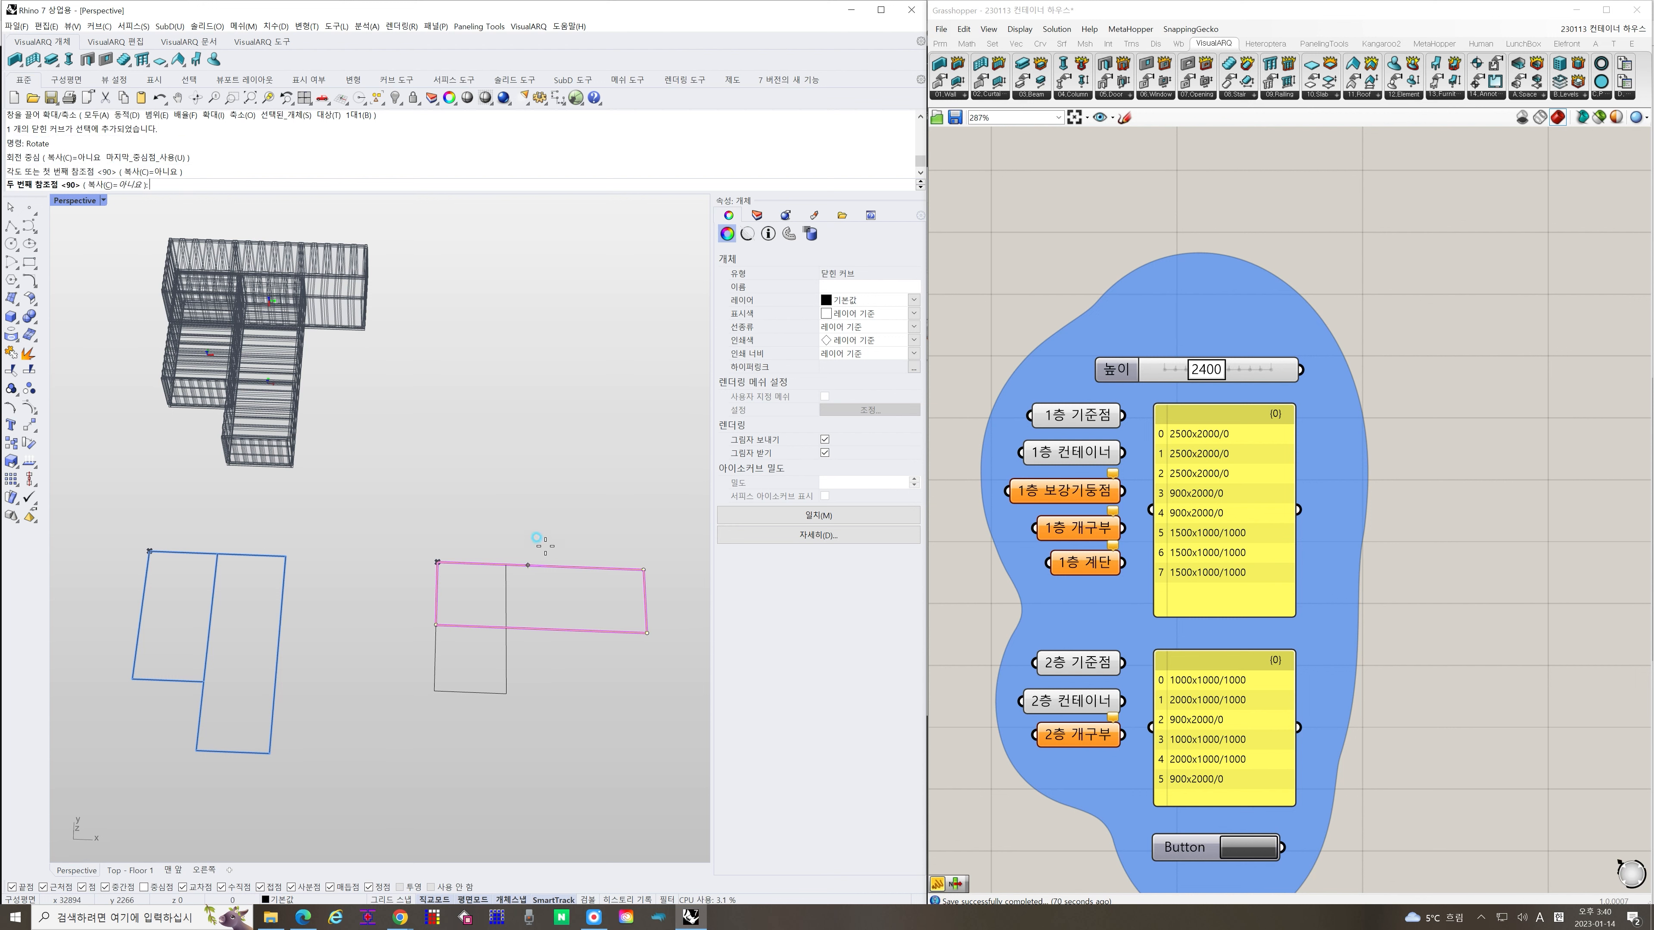
click(539, 549)
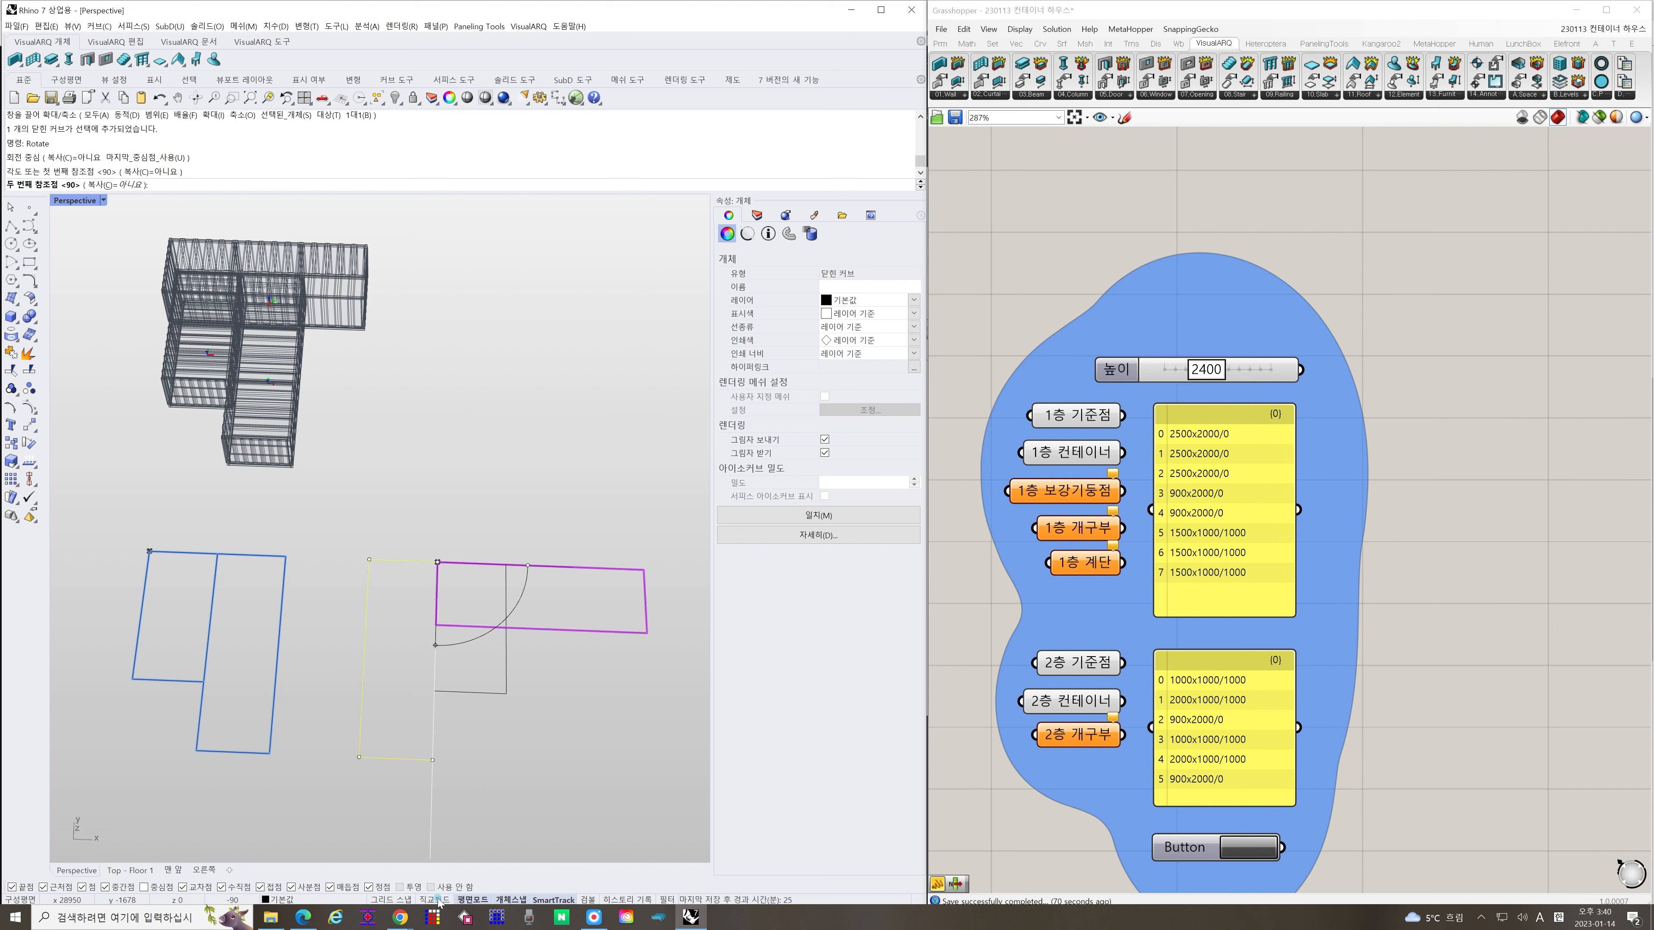
click(630, 535)
click(595, 706)
Copy the longer first-floor container outline beside the shorter copied outline under the second-floor outline, matching the first-floor layout
right_drag(595, 707, 501, 634)
drag(282, 603, 282, 605)
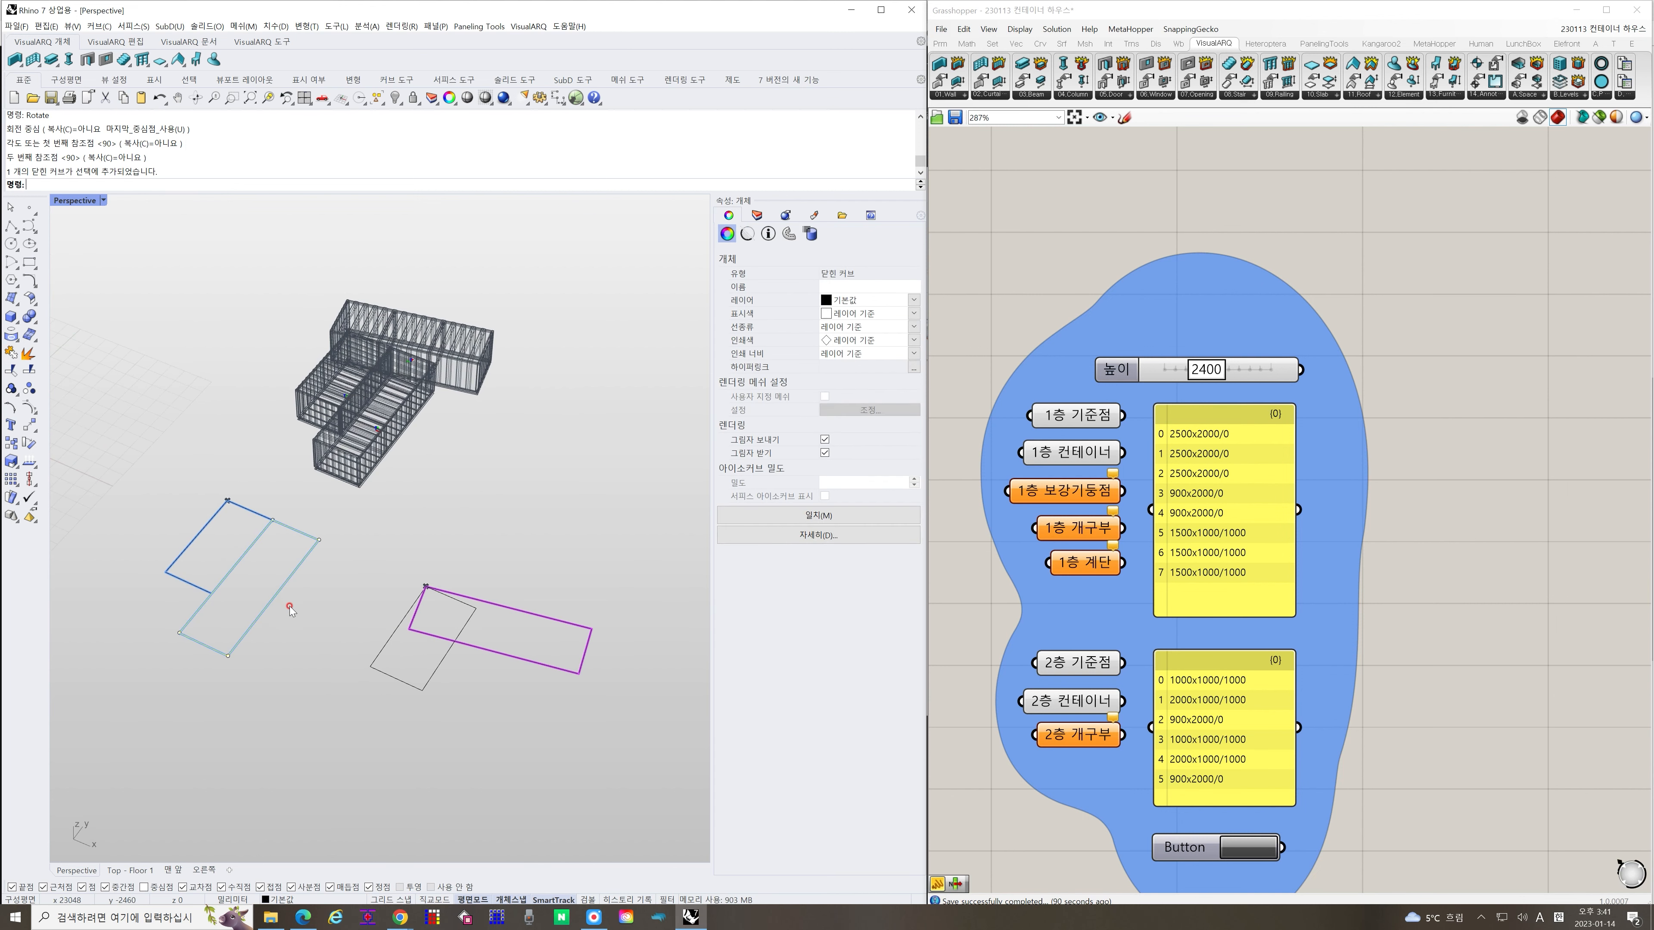
text(opy)
key(Return)
click(228, 500)
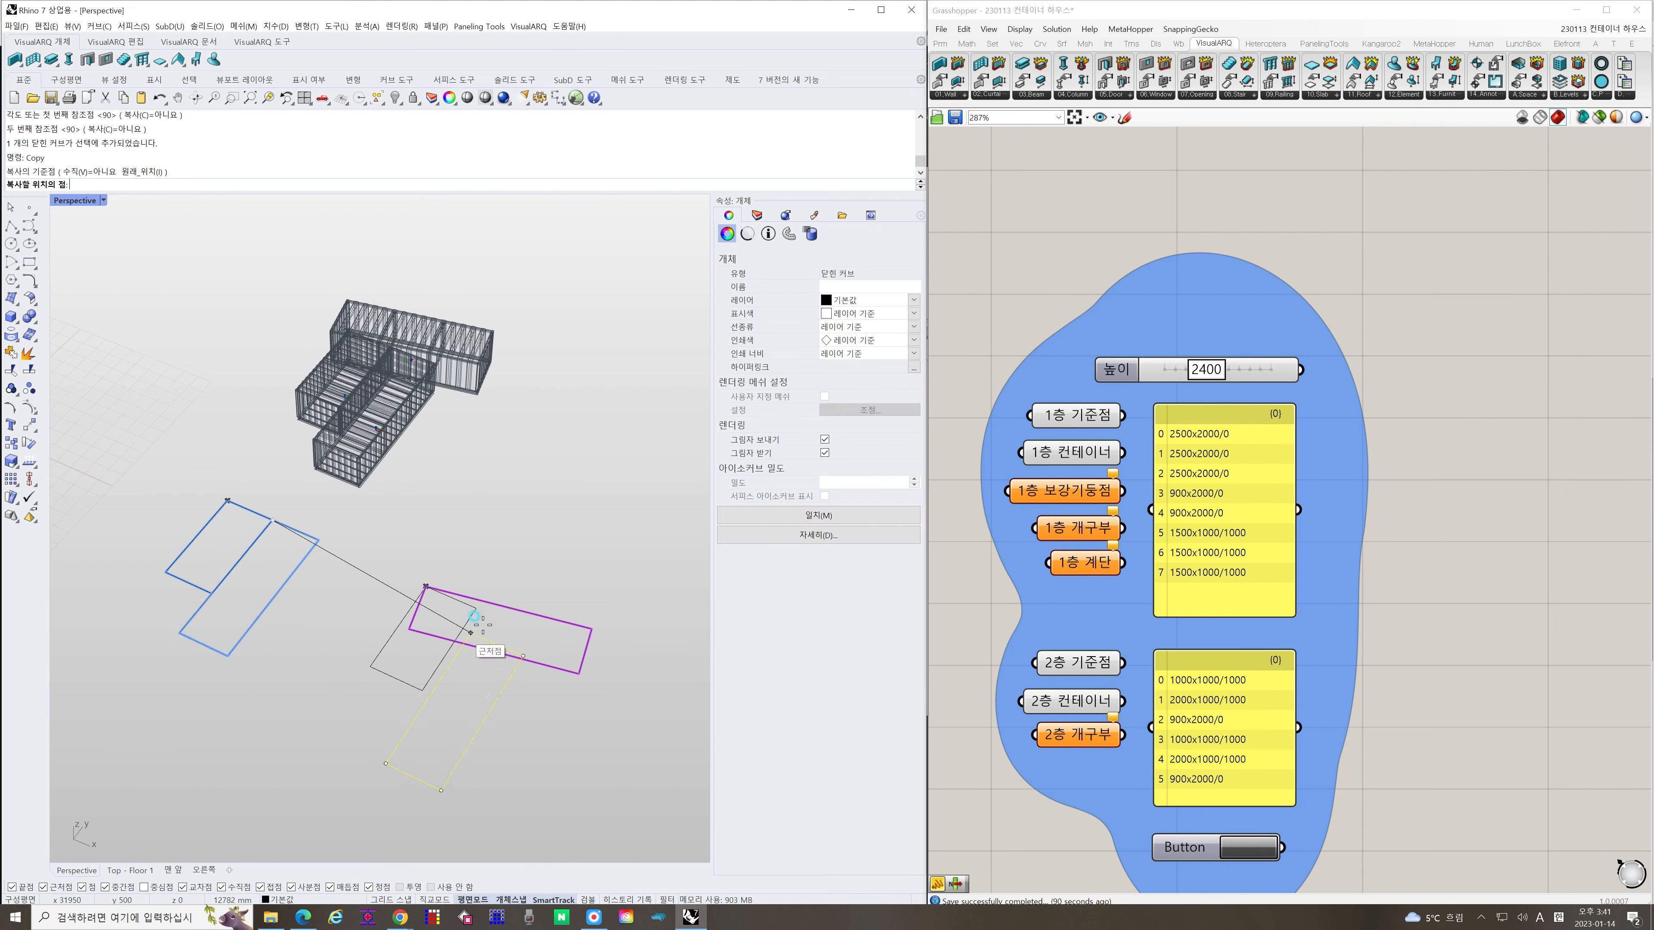
click(470, 608)
key(Return)
key(Escape)
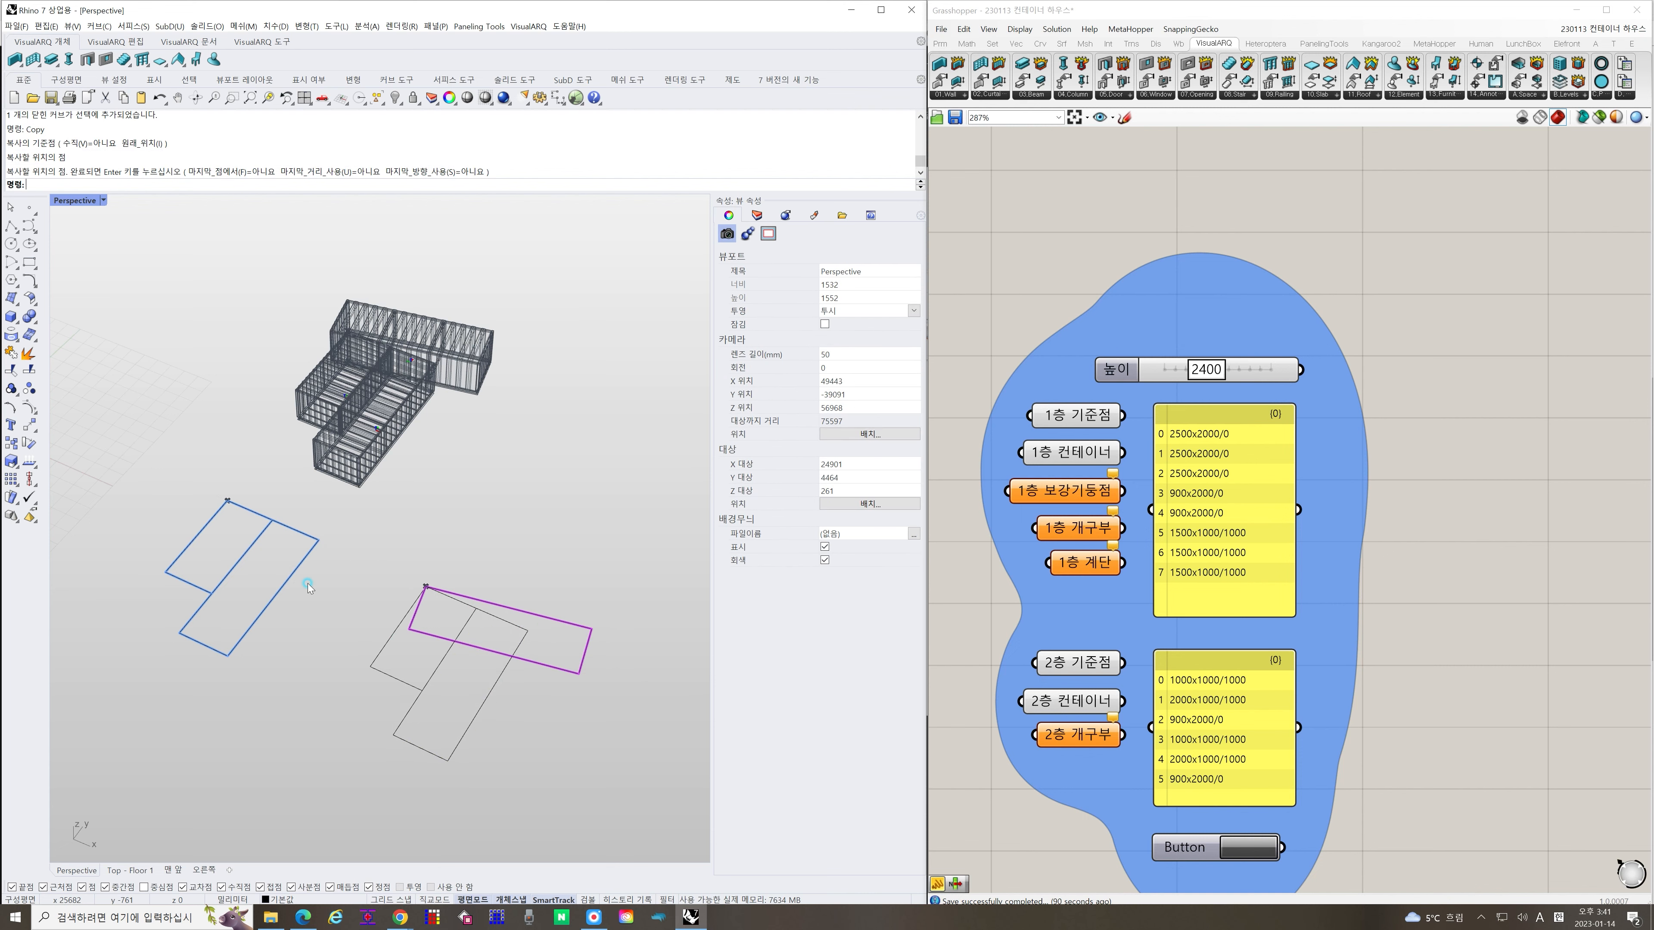
Examine where the skewed second-floor container overhangs the first-floor containers, and compare it with the overlapping outlines
right_drag(560, 657, 635, 661)
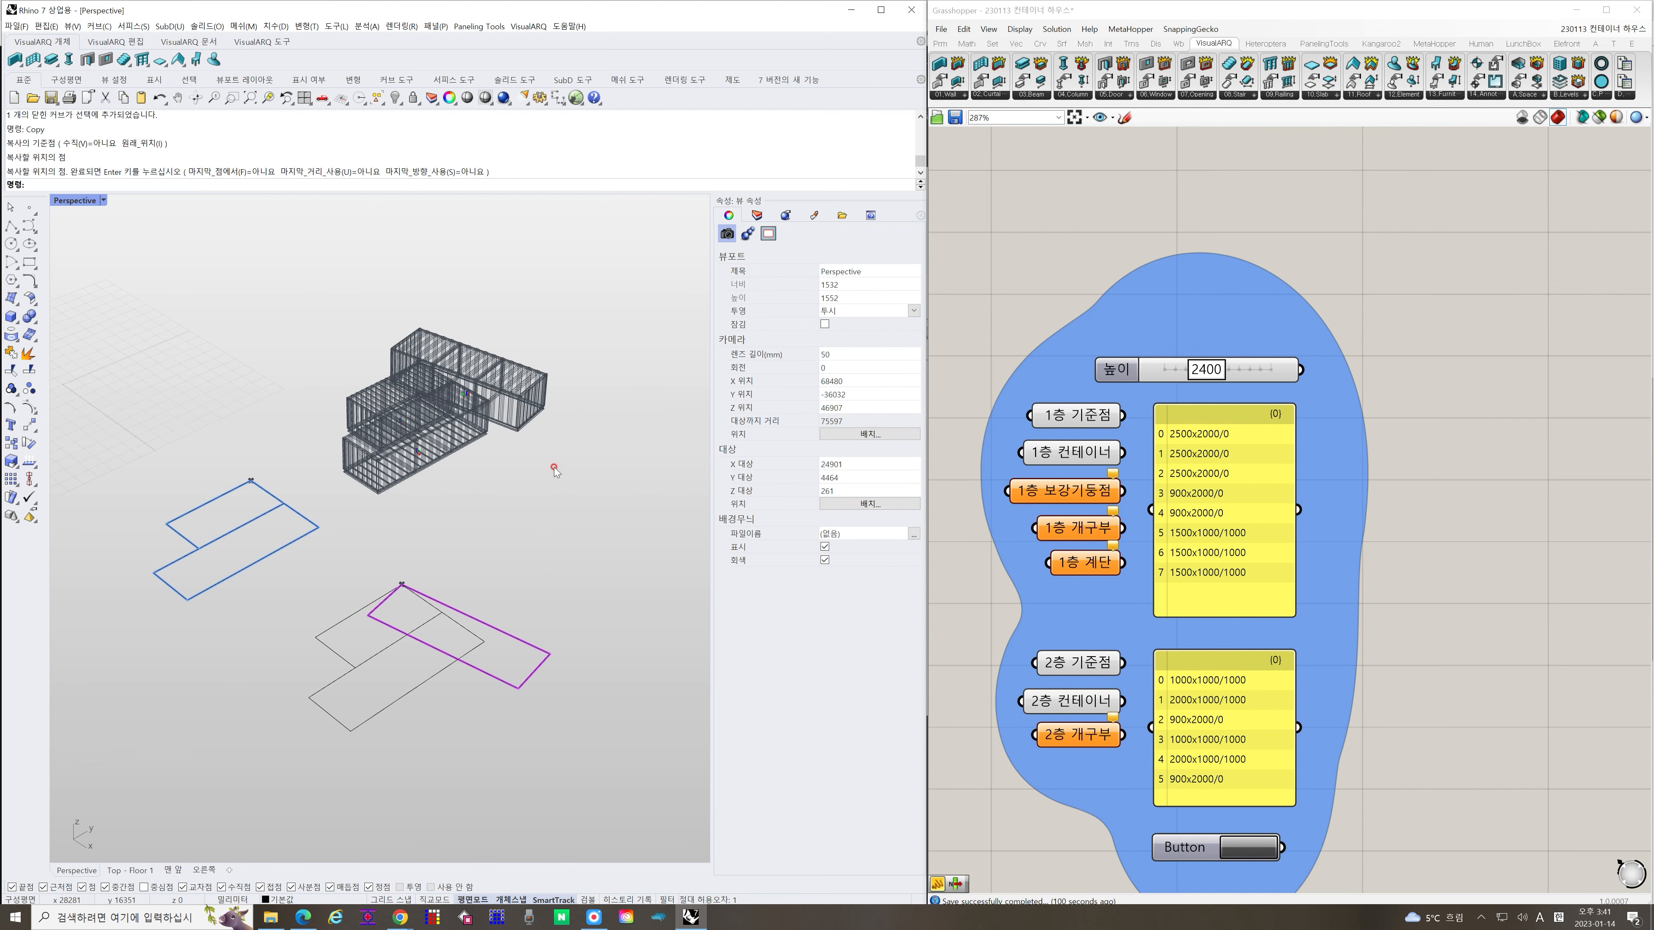
scroll(515, 431, up, 10)
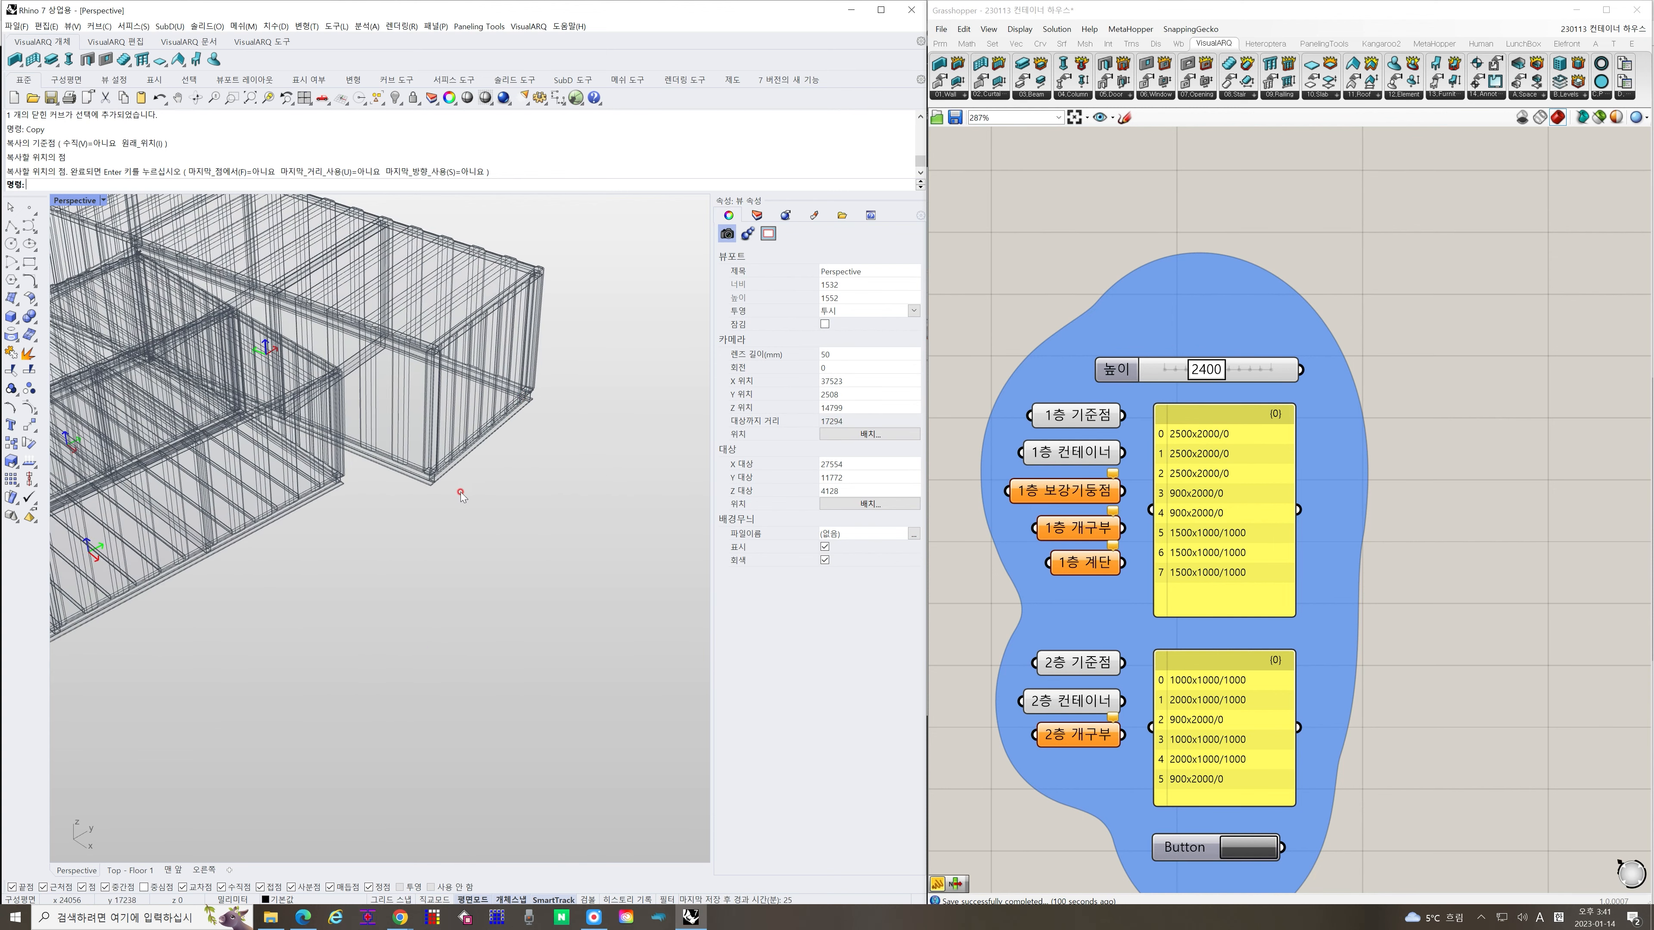
scroll(436, 461, down, 2)
right_drag(570, 514, 527, 510)
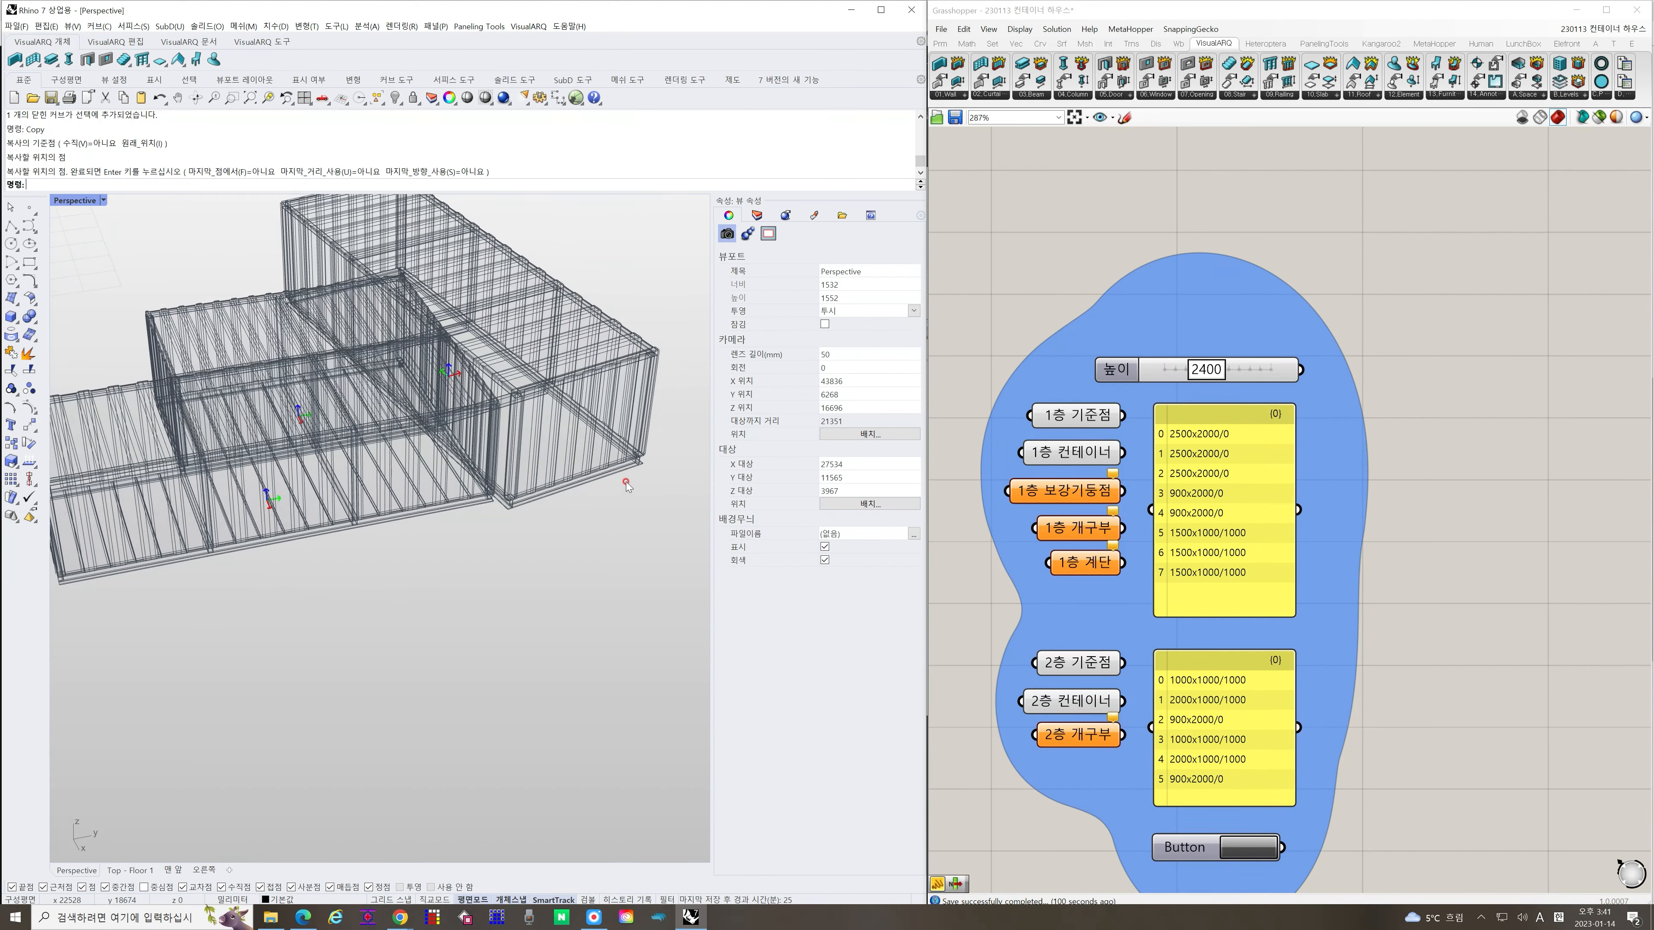
scroll(557, 419, down, 4)
right_drag(557, 419, 424, 692)
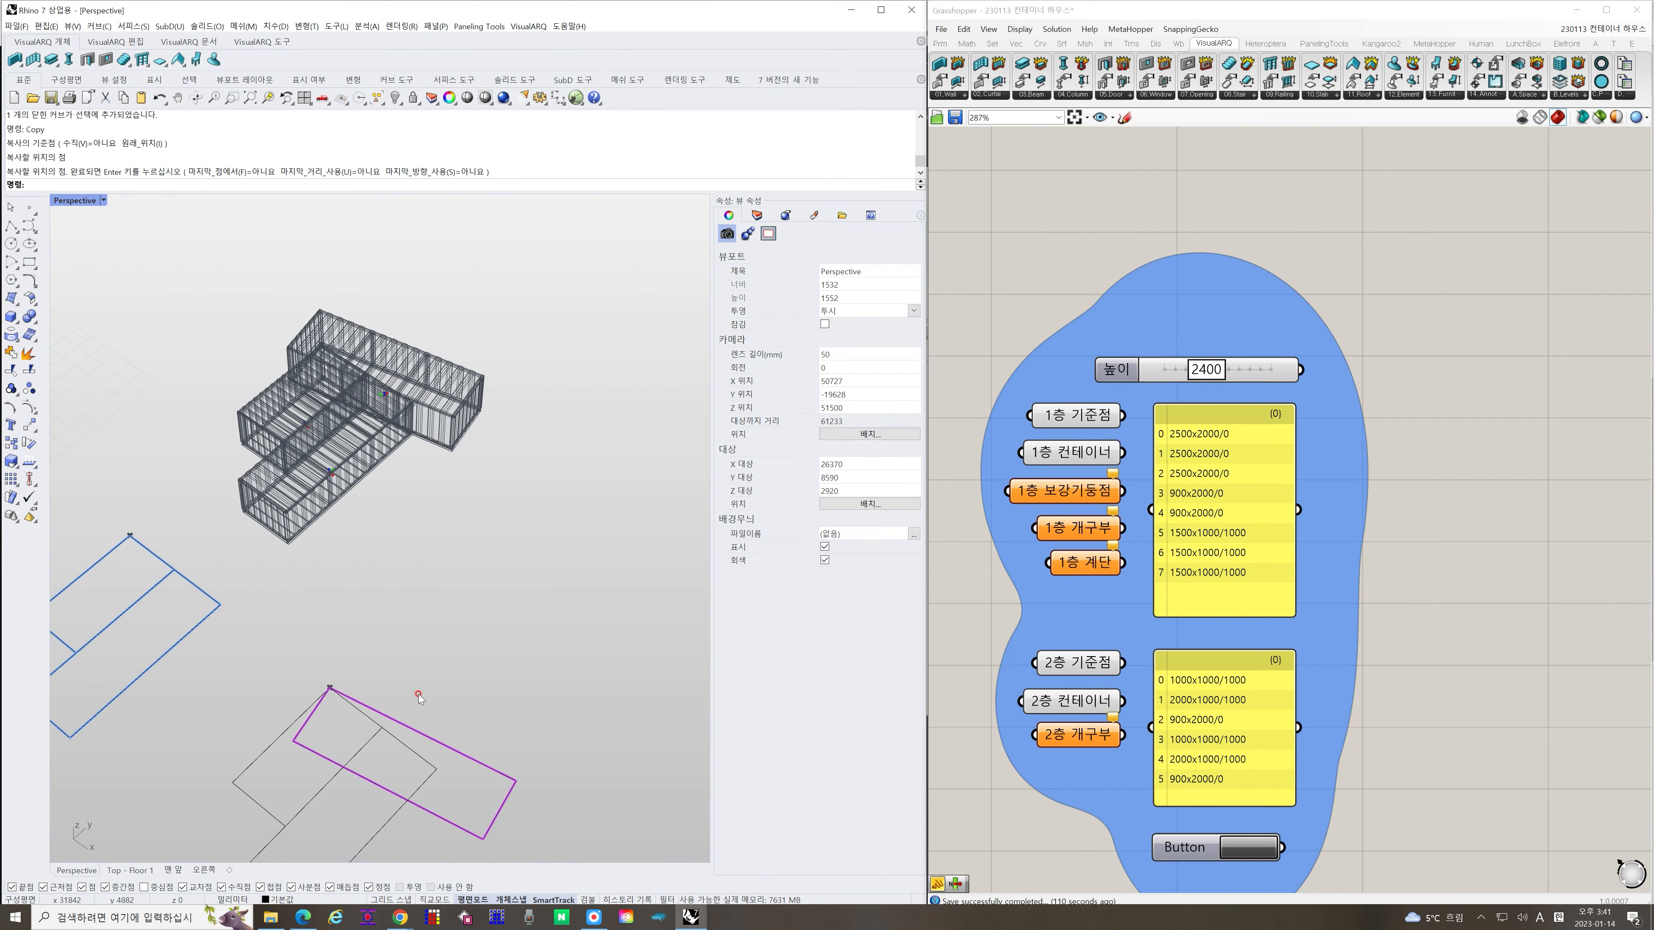
scroll(419, 695, up, 5)
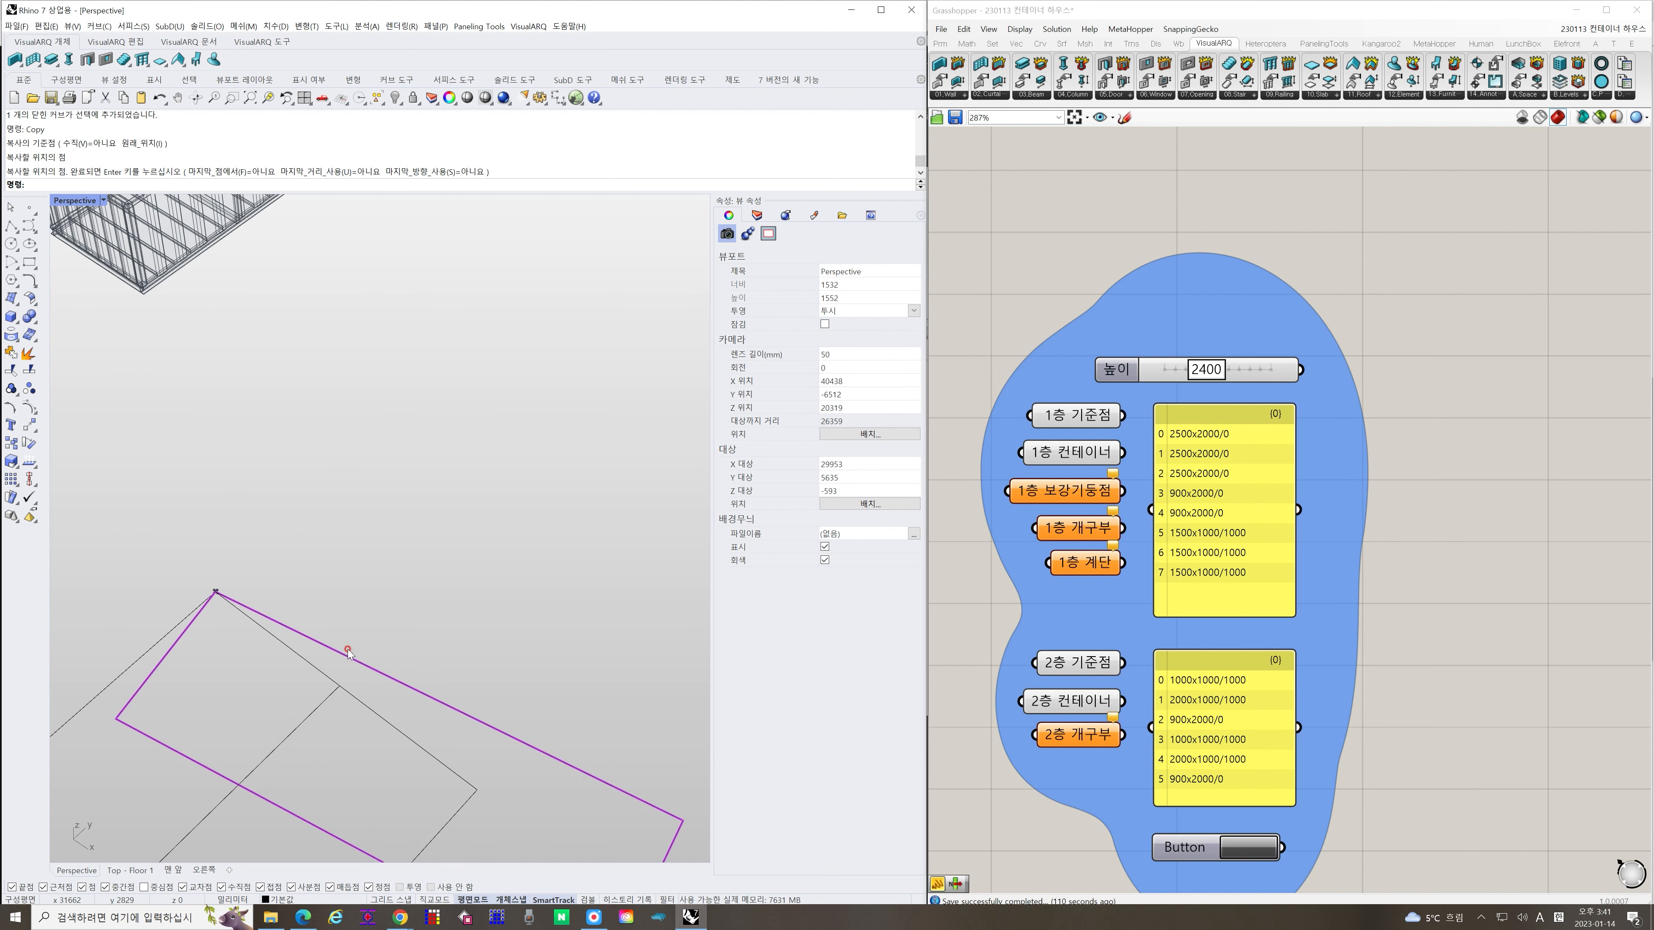
scroll(340, 635, down, 6)
Place three points just inside the second-floor outline: at its two far-end corners and midway along the long edge outside the first-floor outlines
scroll(432, 736, up, 4)
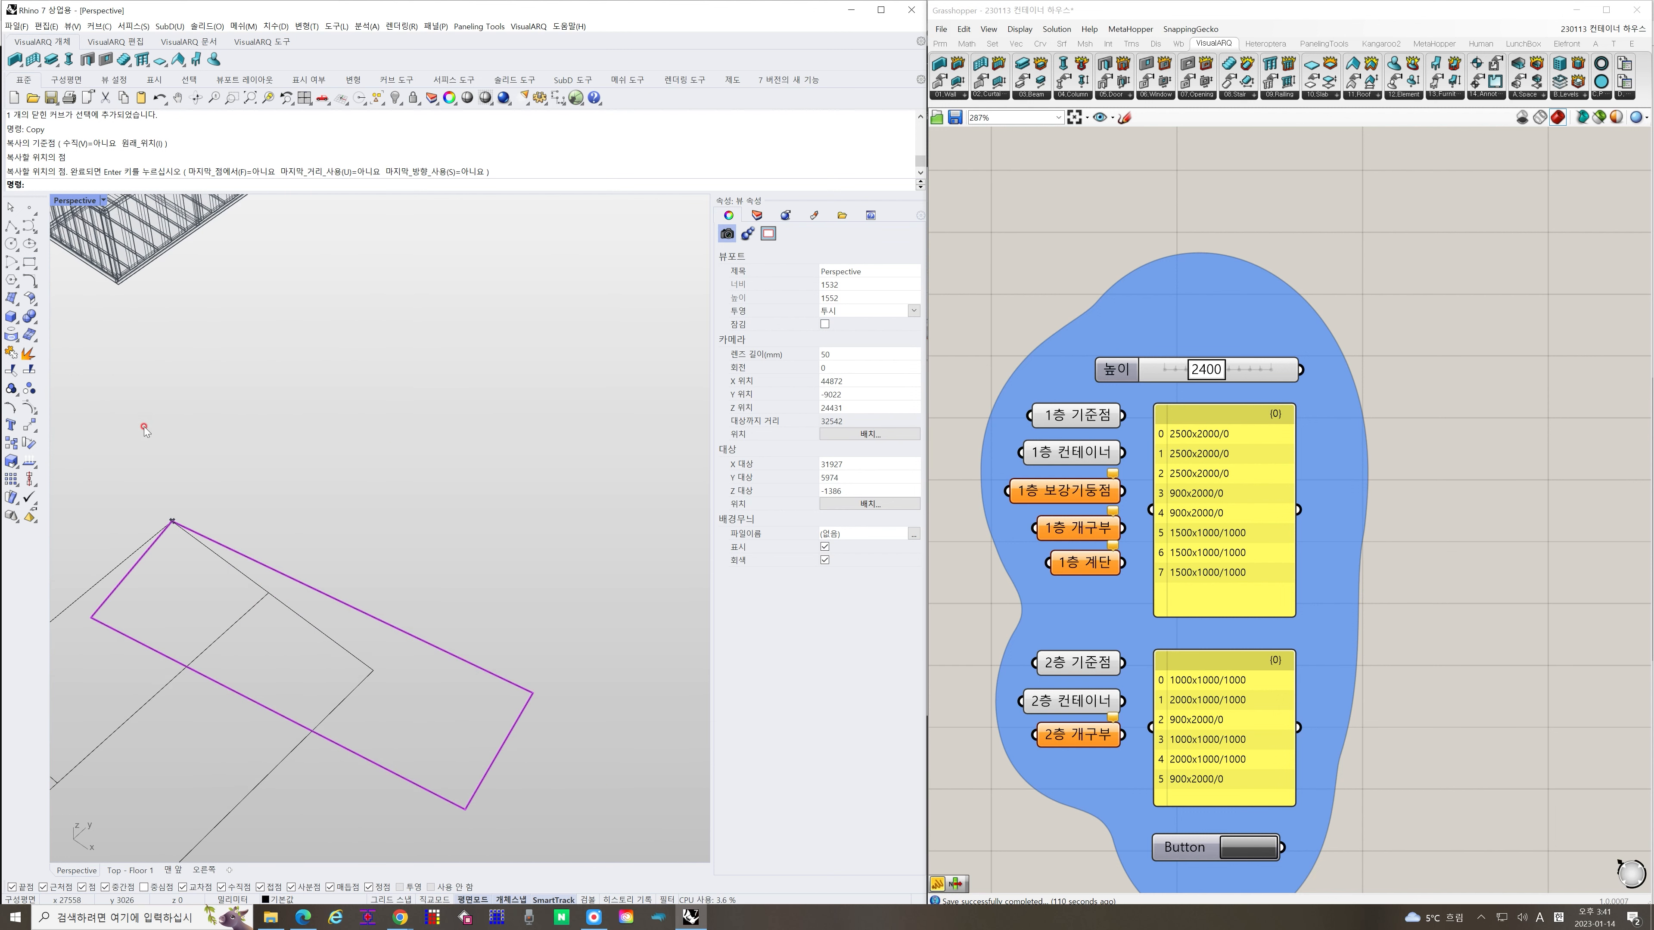
click(29, 209)
scroll(456, 795, up, 3)
click(467, 787)
right_click(467, 787)
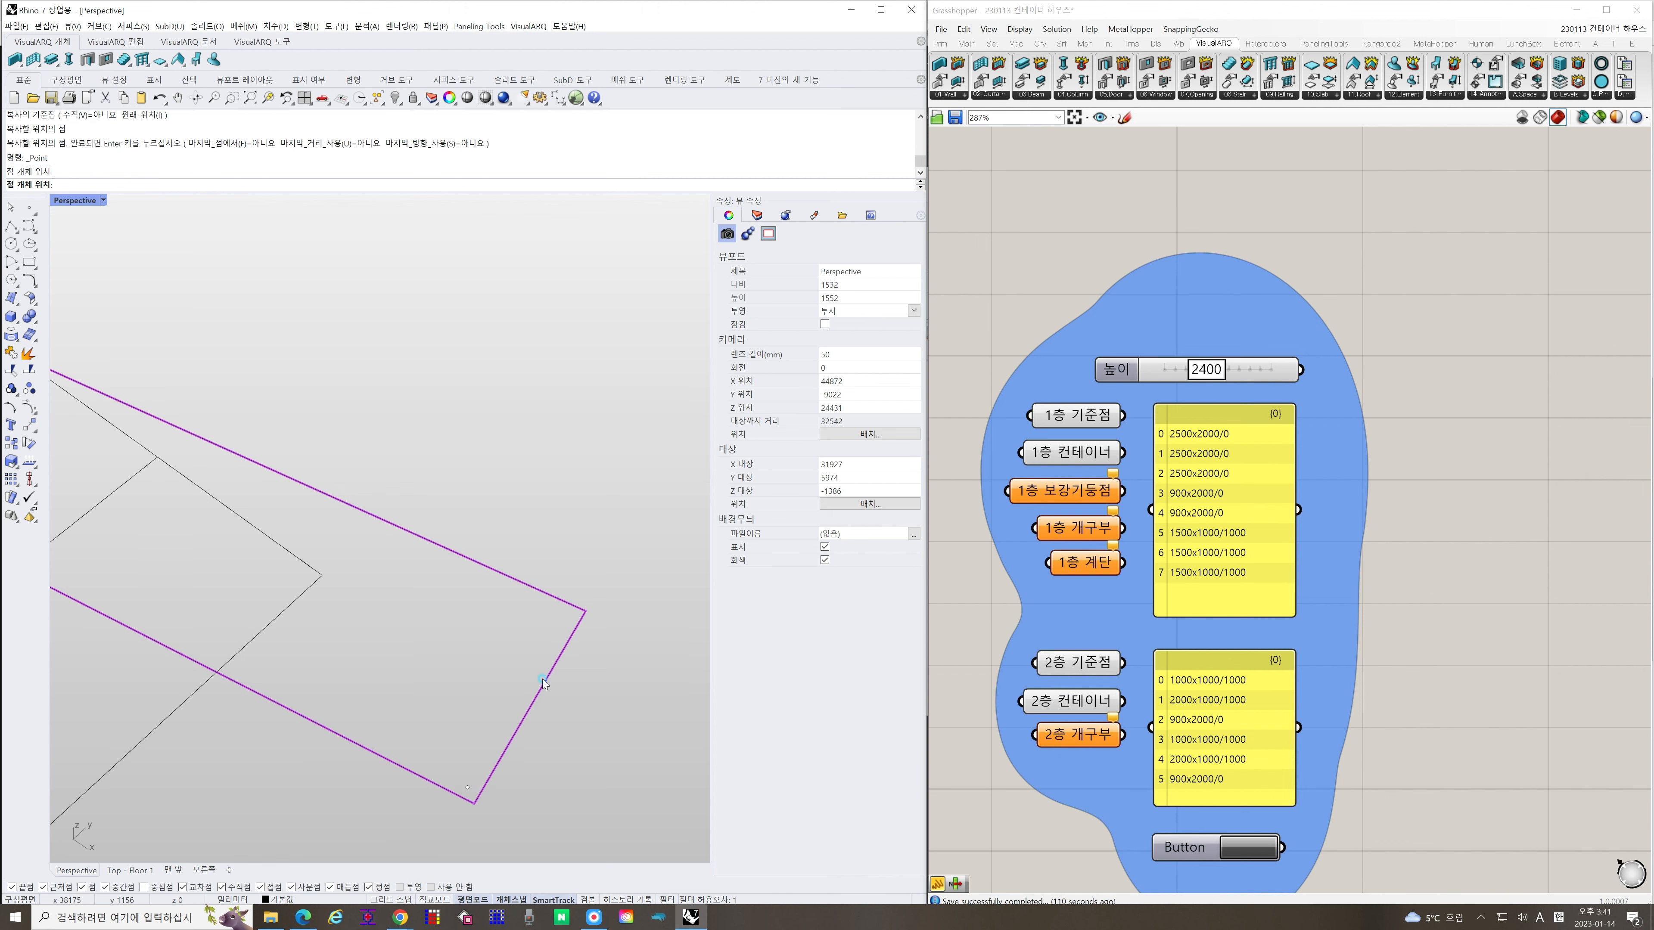
scroll(543, 679, up, 2)
click(576, 603)
scroll(358, 519, up, 5)
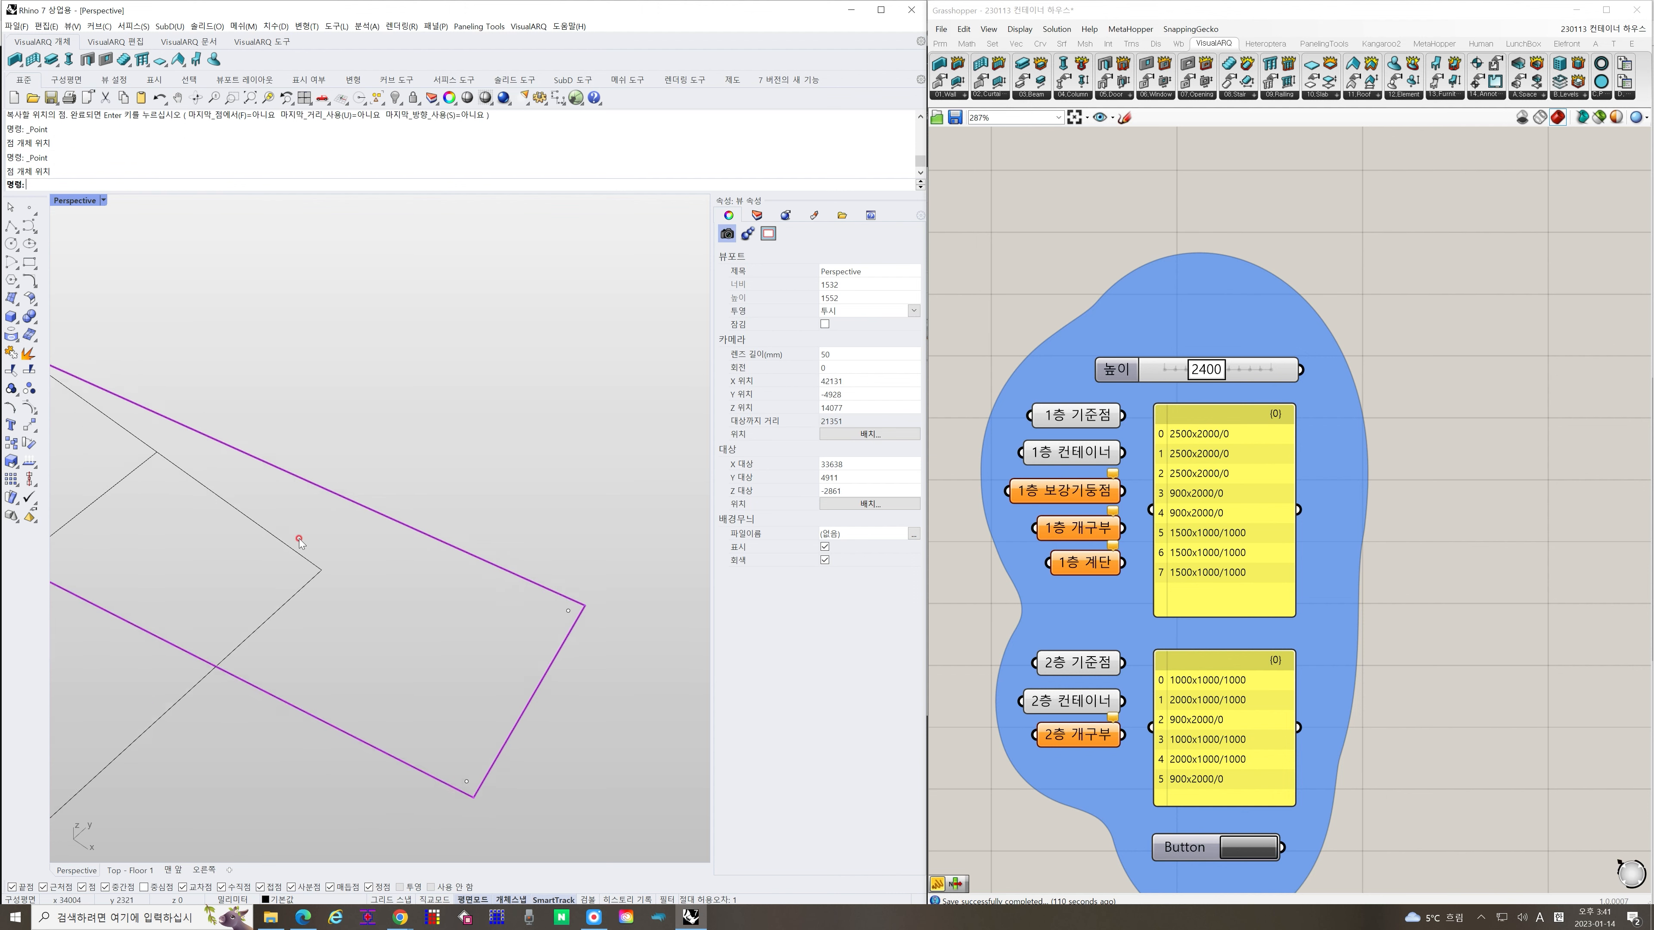
right_click(361, 498)
click(362, 498)
scroll(384, 567, down, 6)
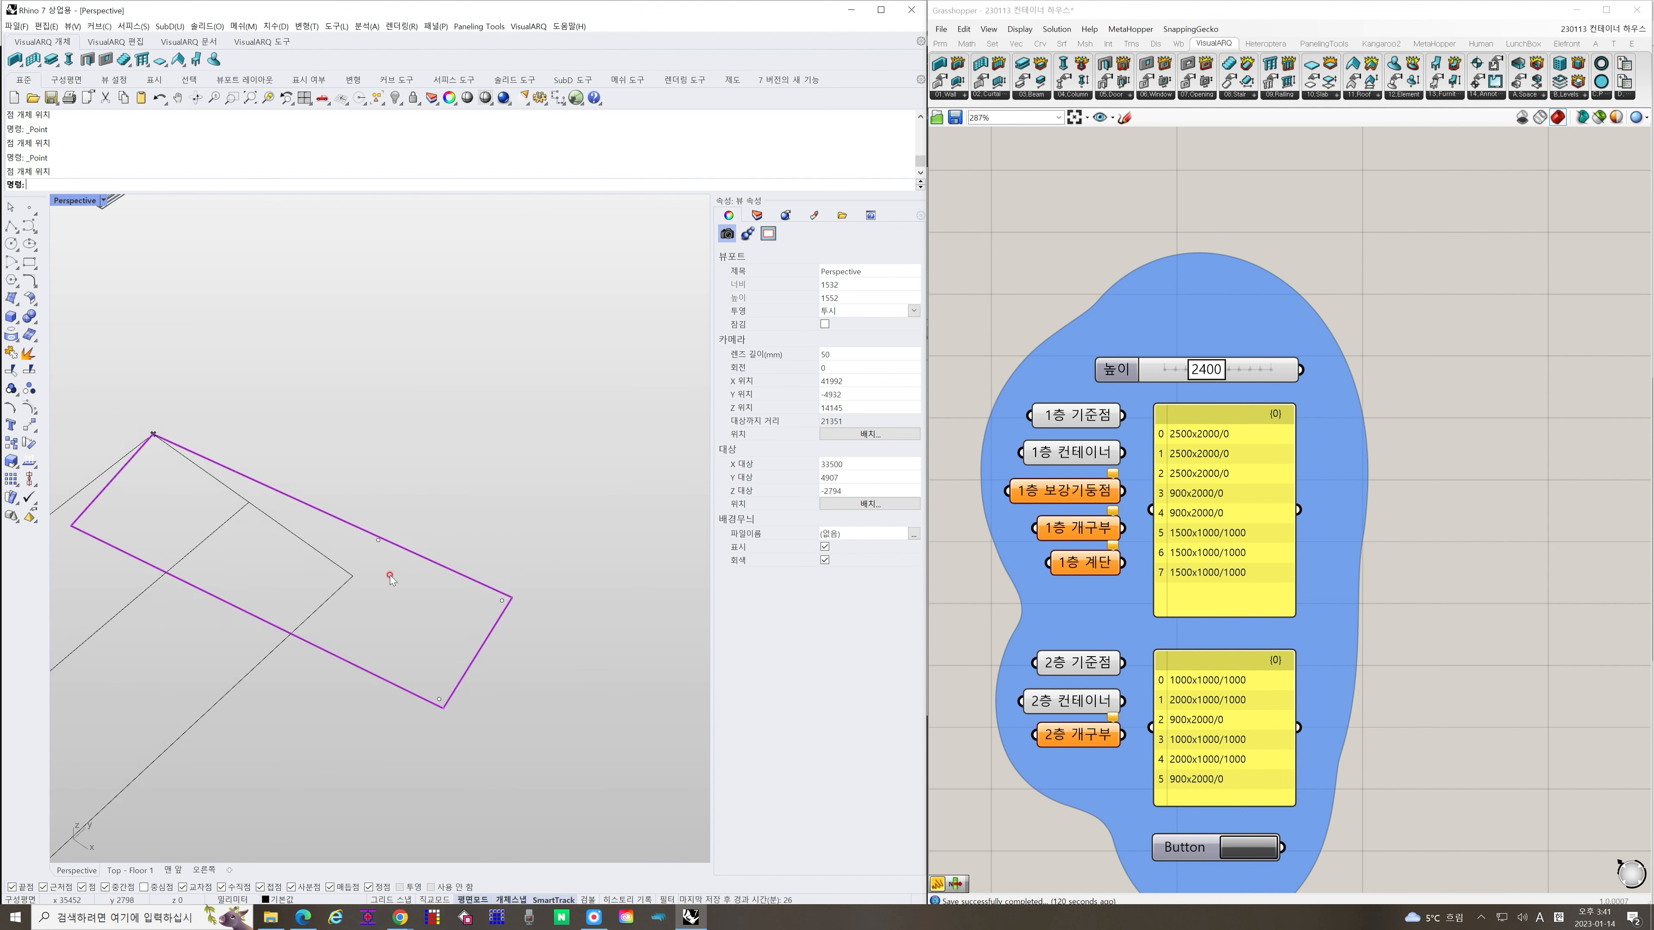
Move the three points from the second-floor base point to the first-floor base point
right_drag(403, 590, 433, 598)
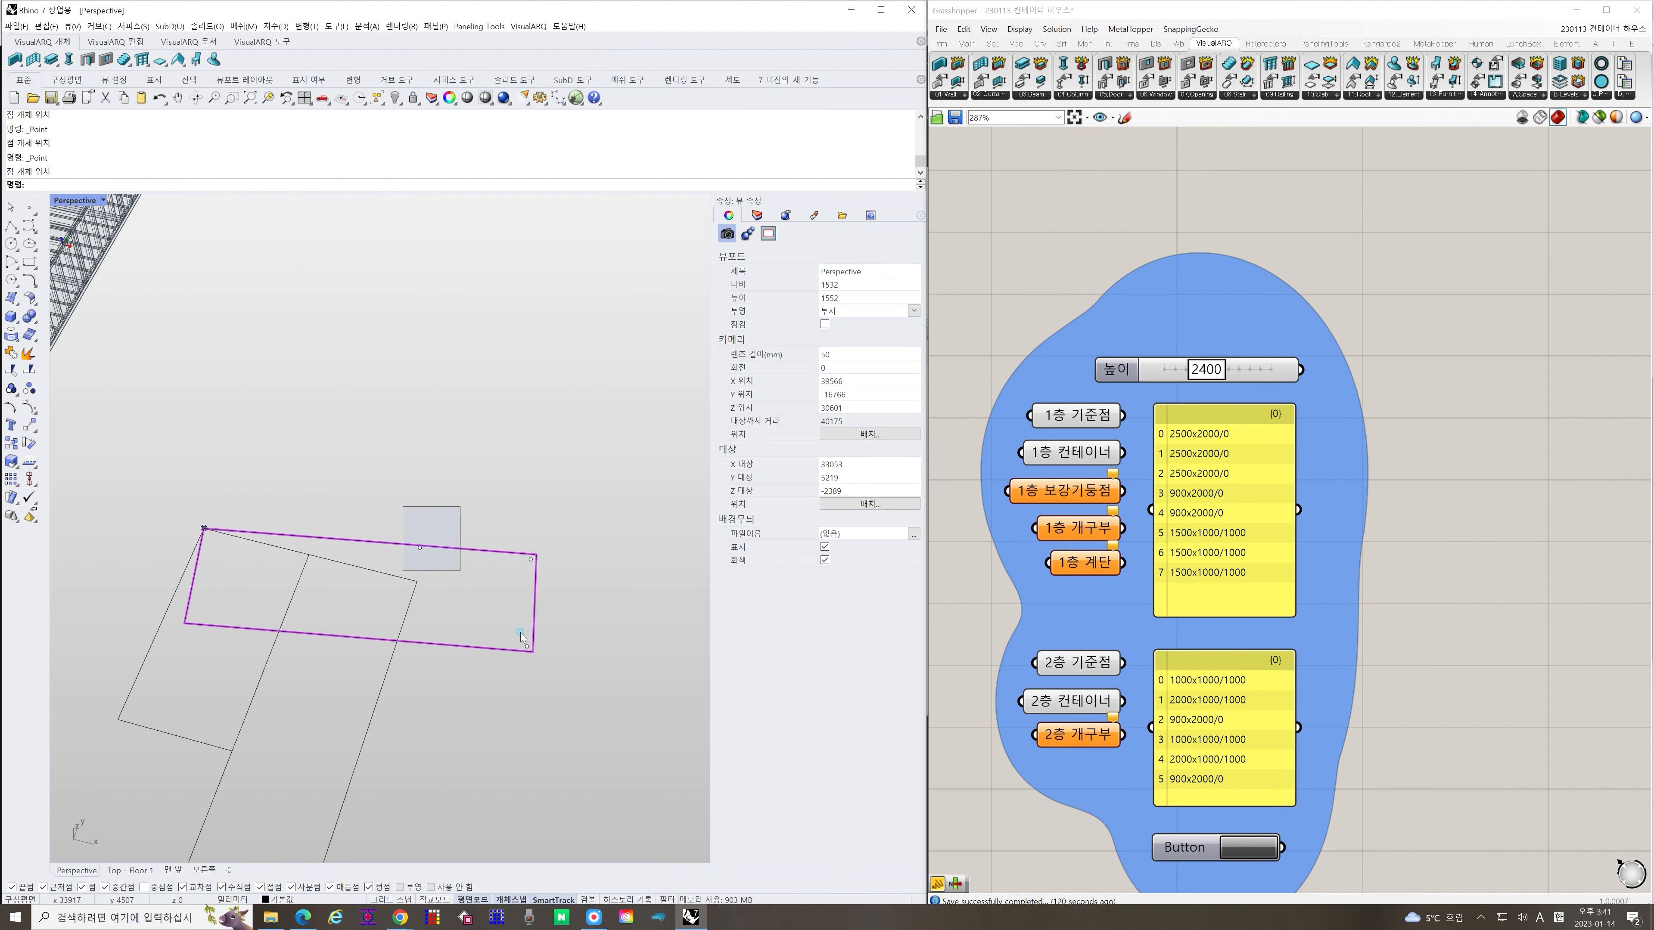
drag(520, 632, 571, 689)
text(move)
key(Return)
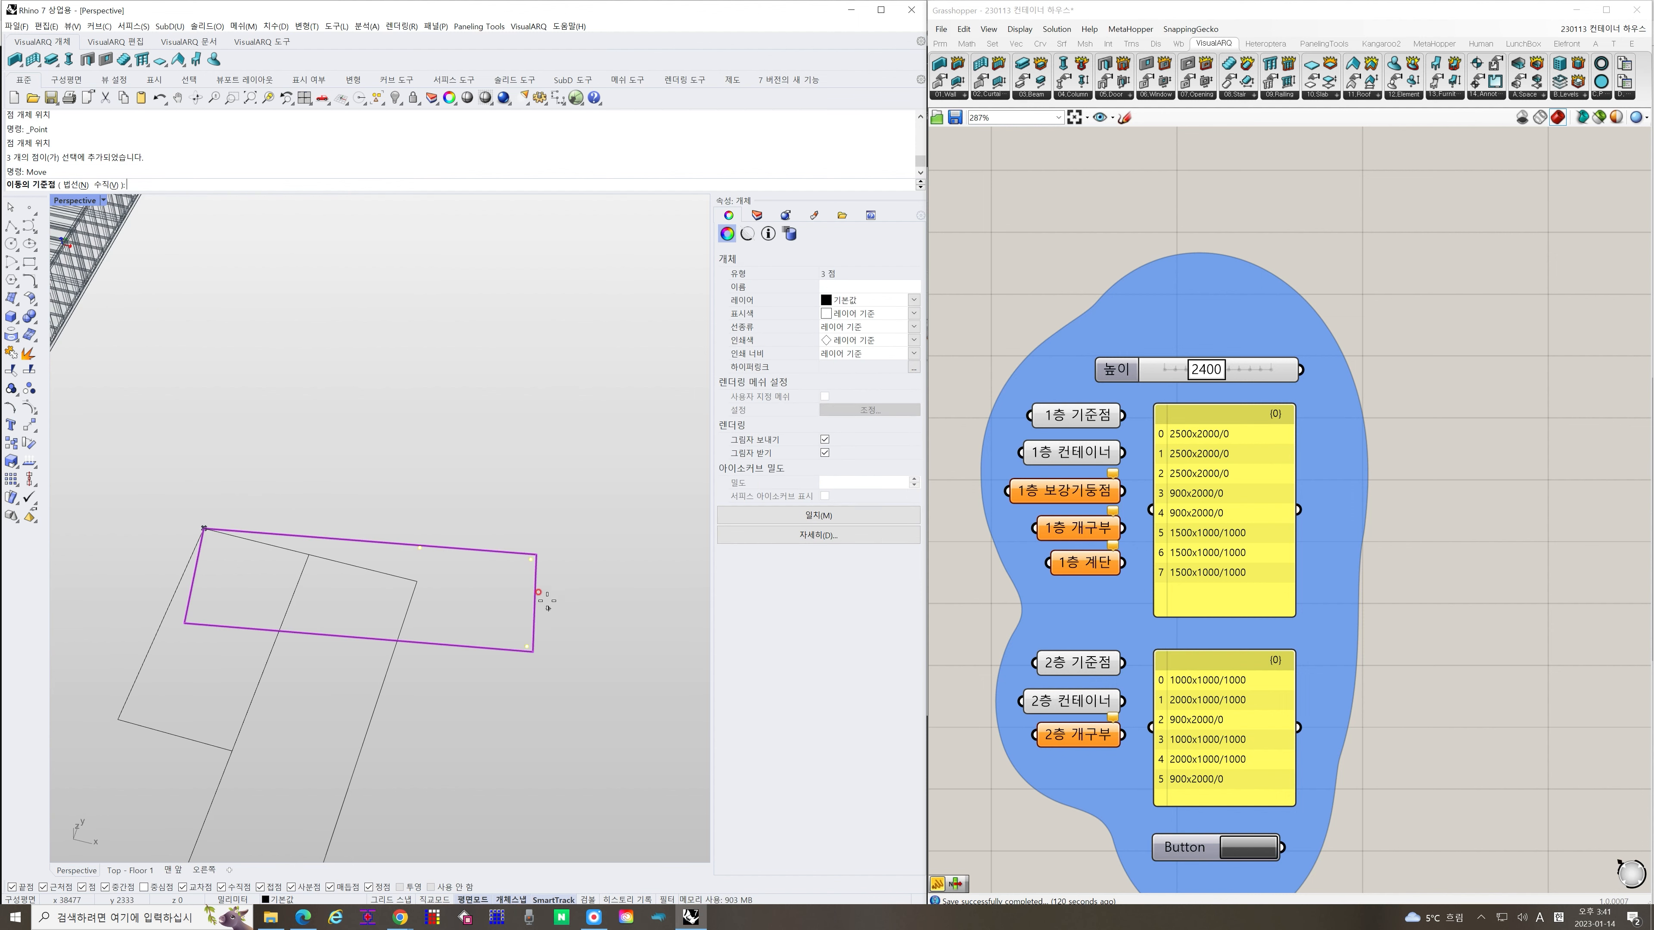
scroll(542, 602, down, 3)
click(327, 554)
scroll(328, 553, down, 4)
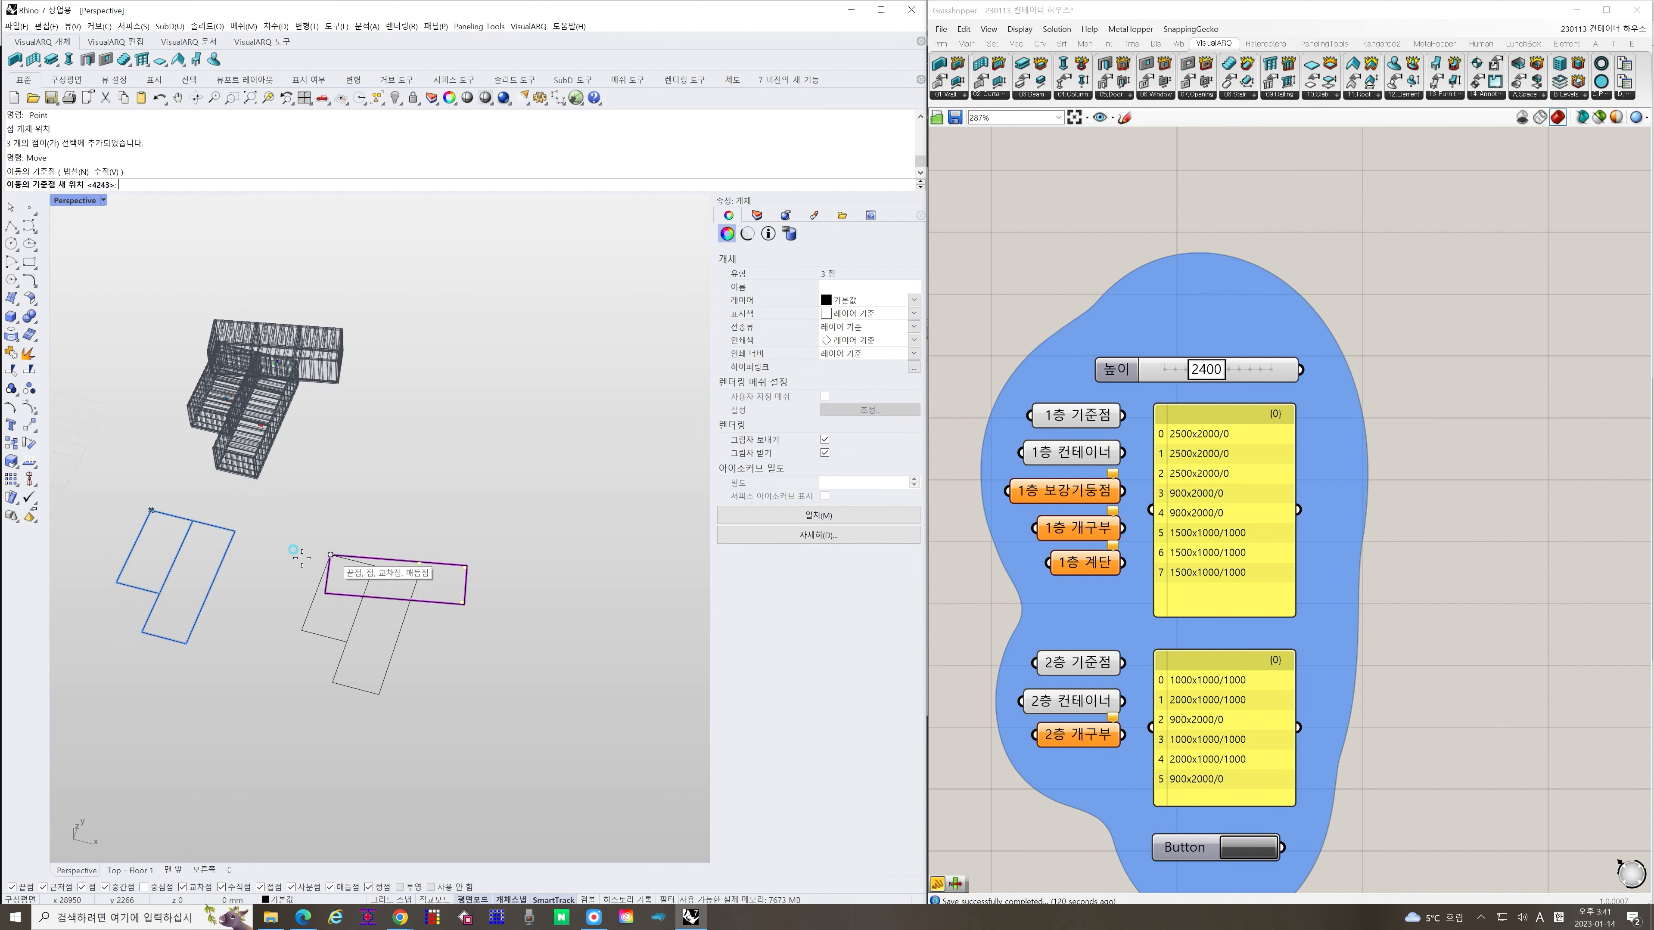
scroll(151, 519, up, 4)
click(146, 502)
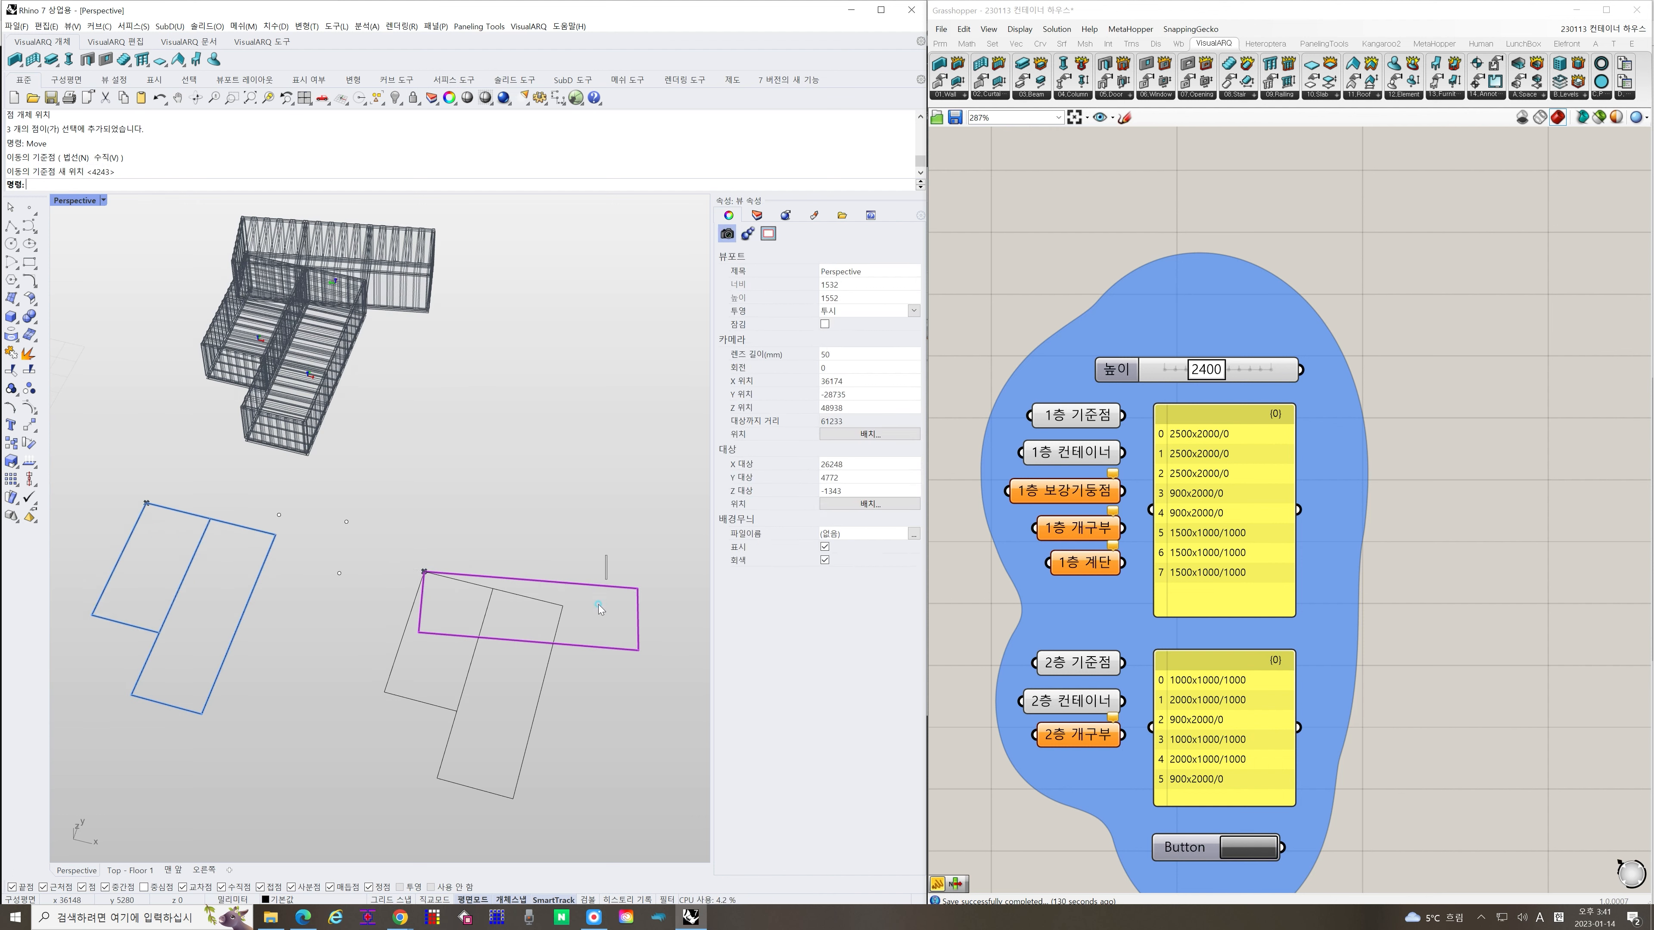
Copy the skewed second-floor container outline from the second-floor base point onto the first-floor base point
click(638, 619)
text(opy)
key(Return)
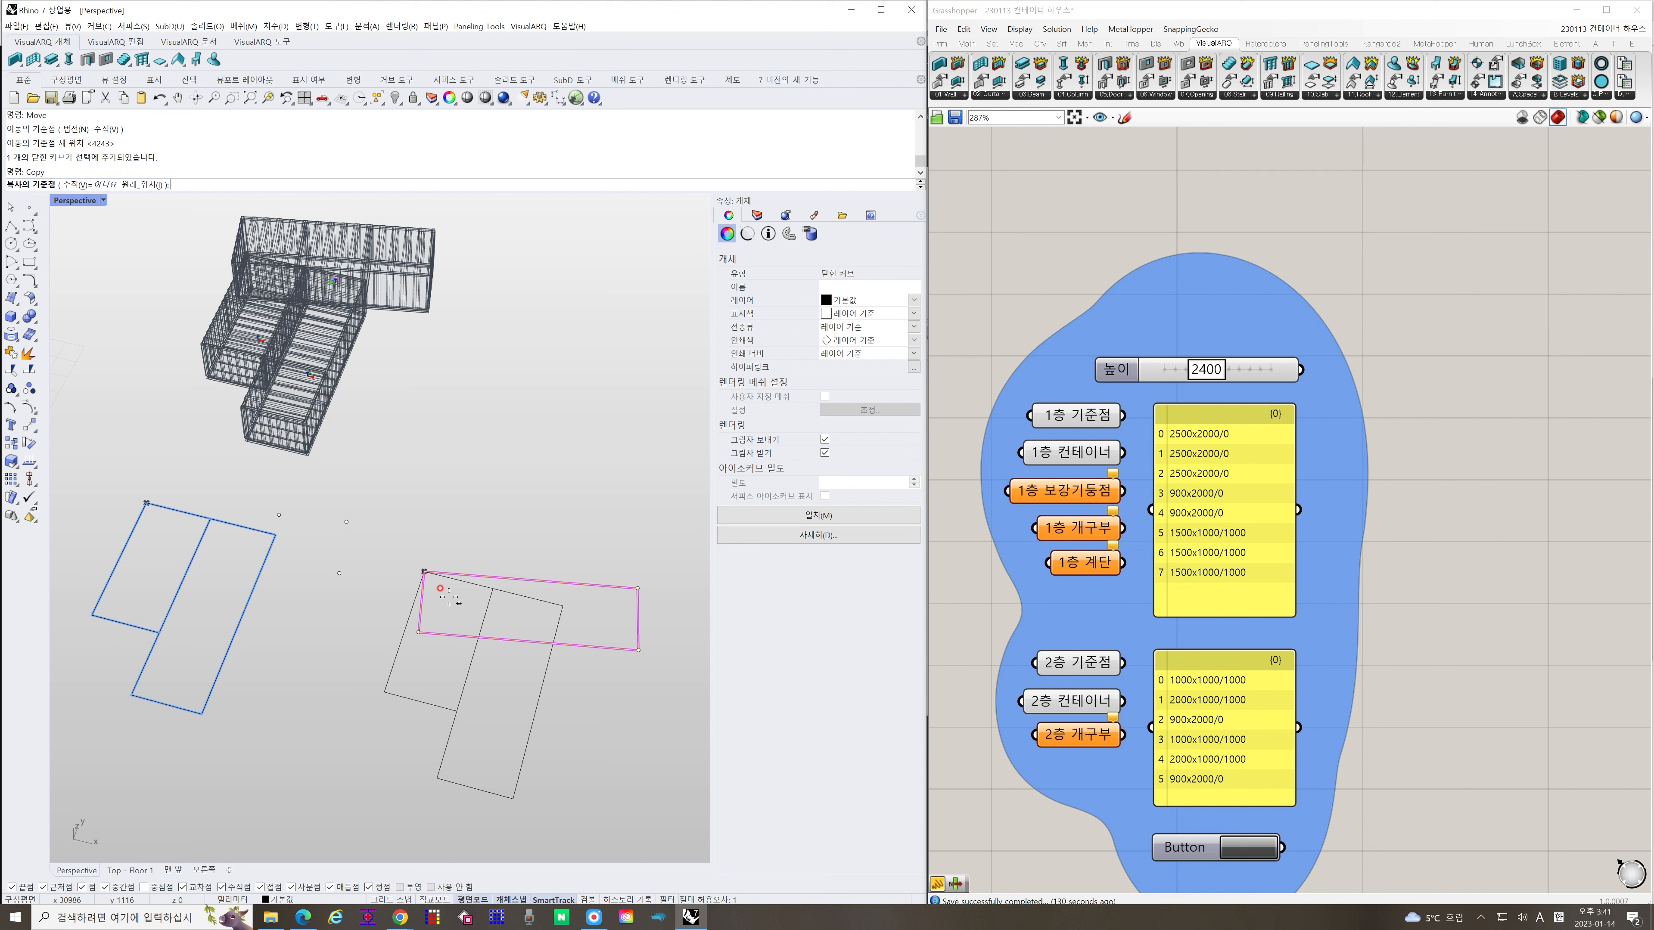
click(423, 571)
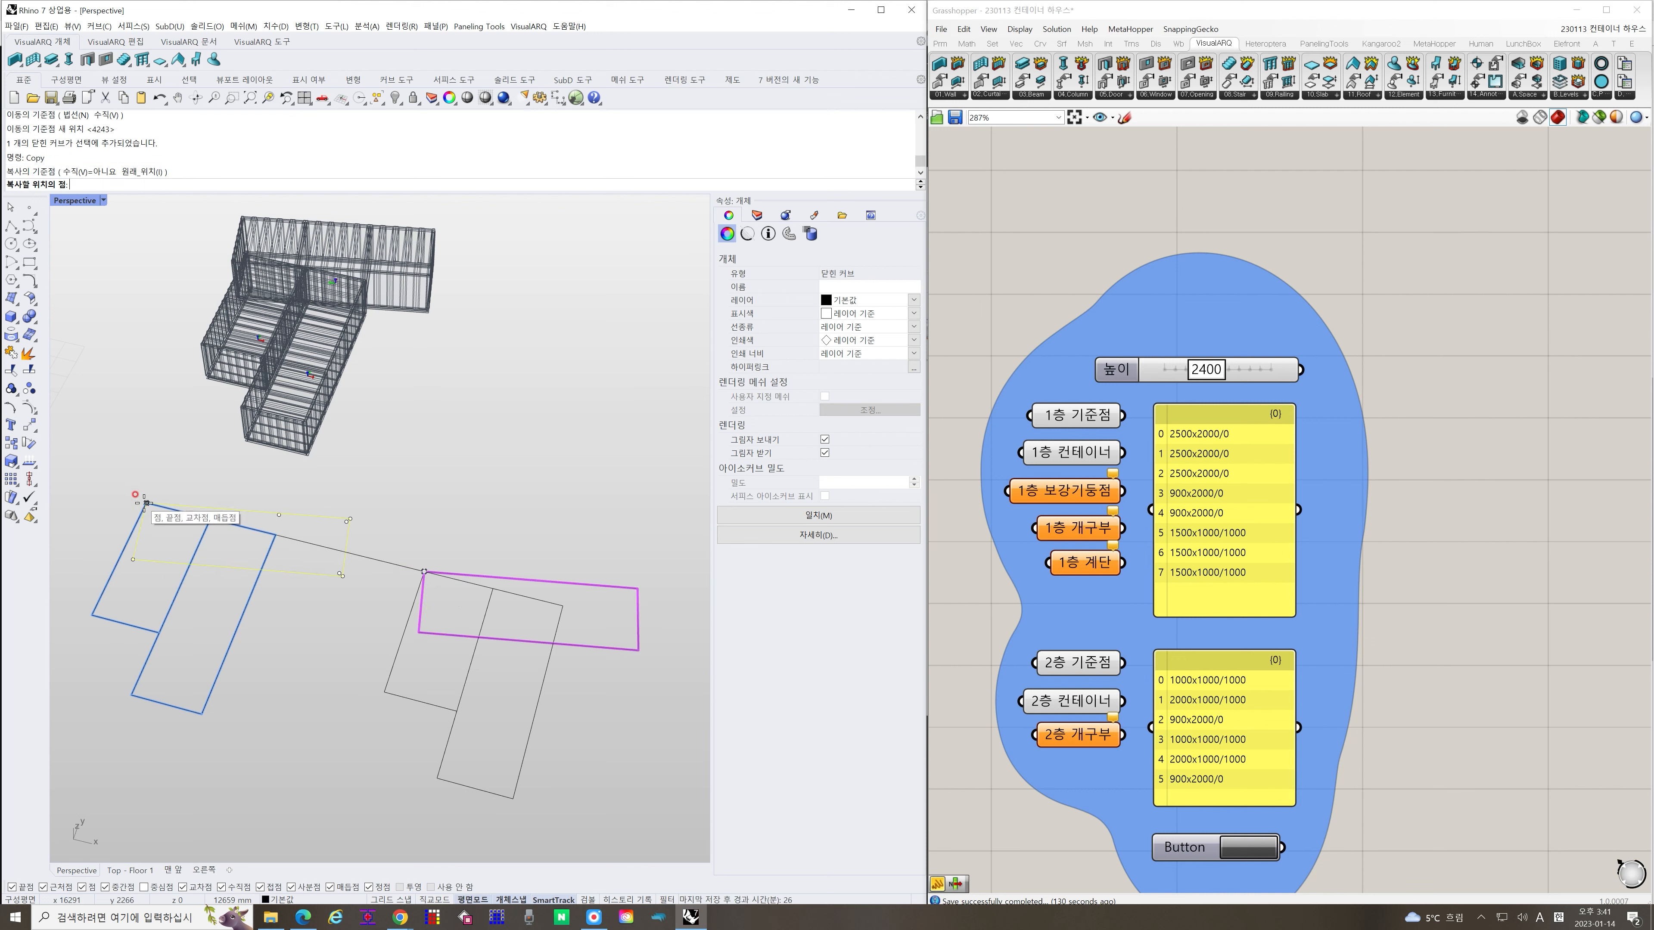
click(146, 502)
key(Escape)
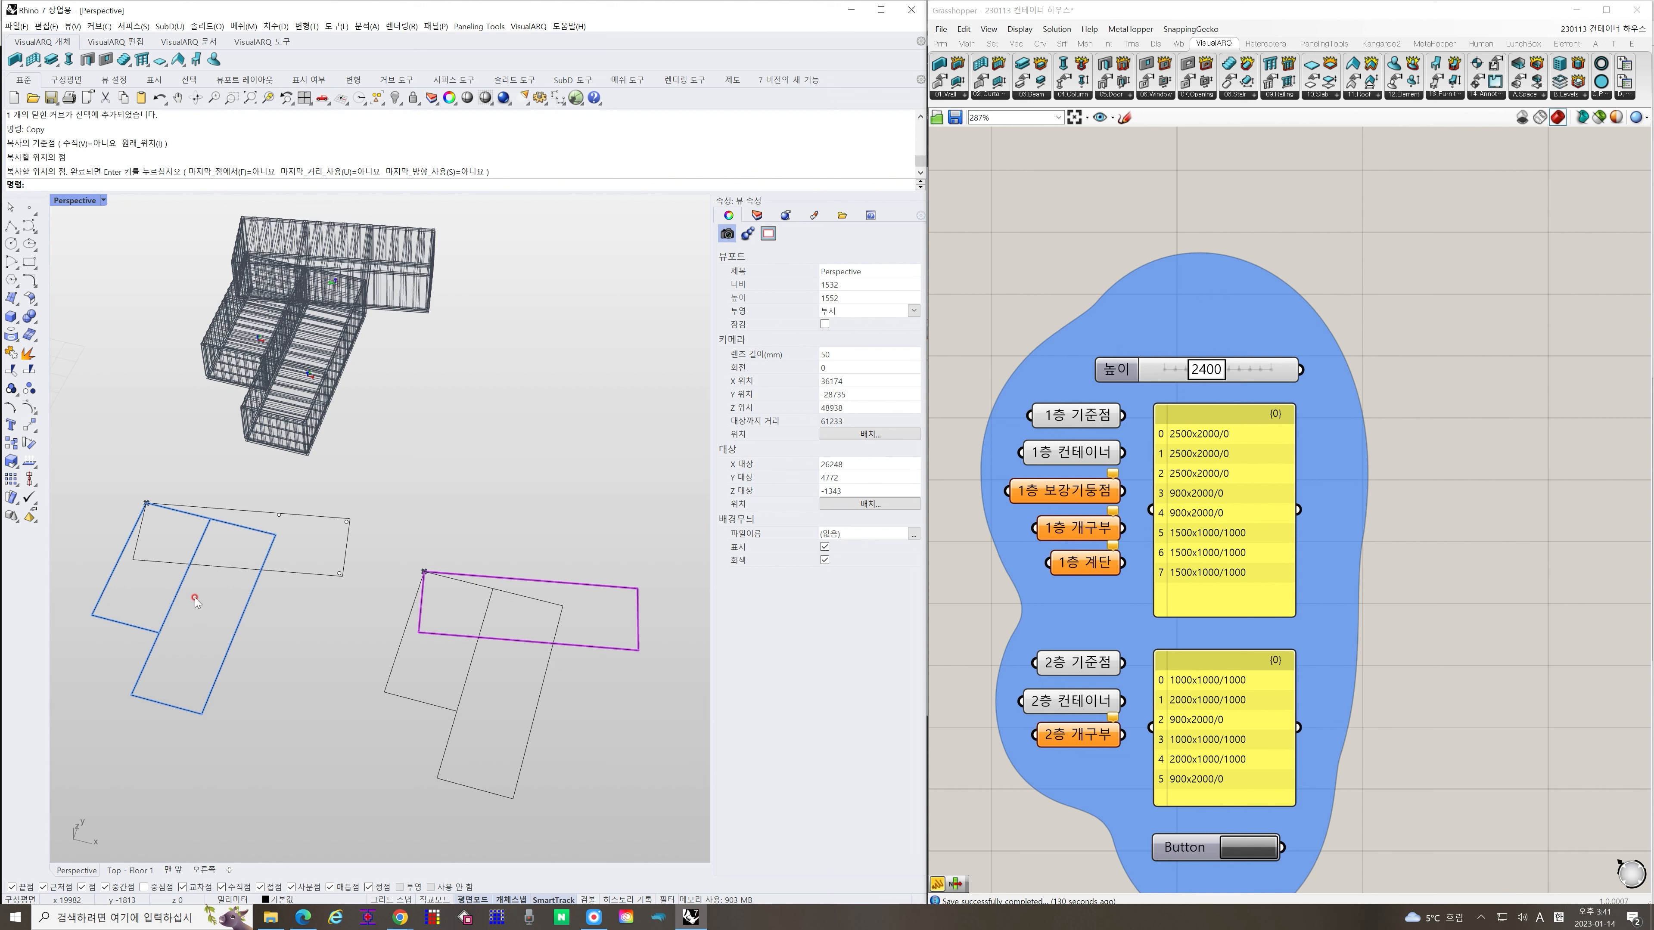
Examine the outlines referenced by the 1층 컨테이너 parameter and the base points of the first- and second-floor plans
click(1050, 455)
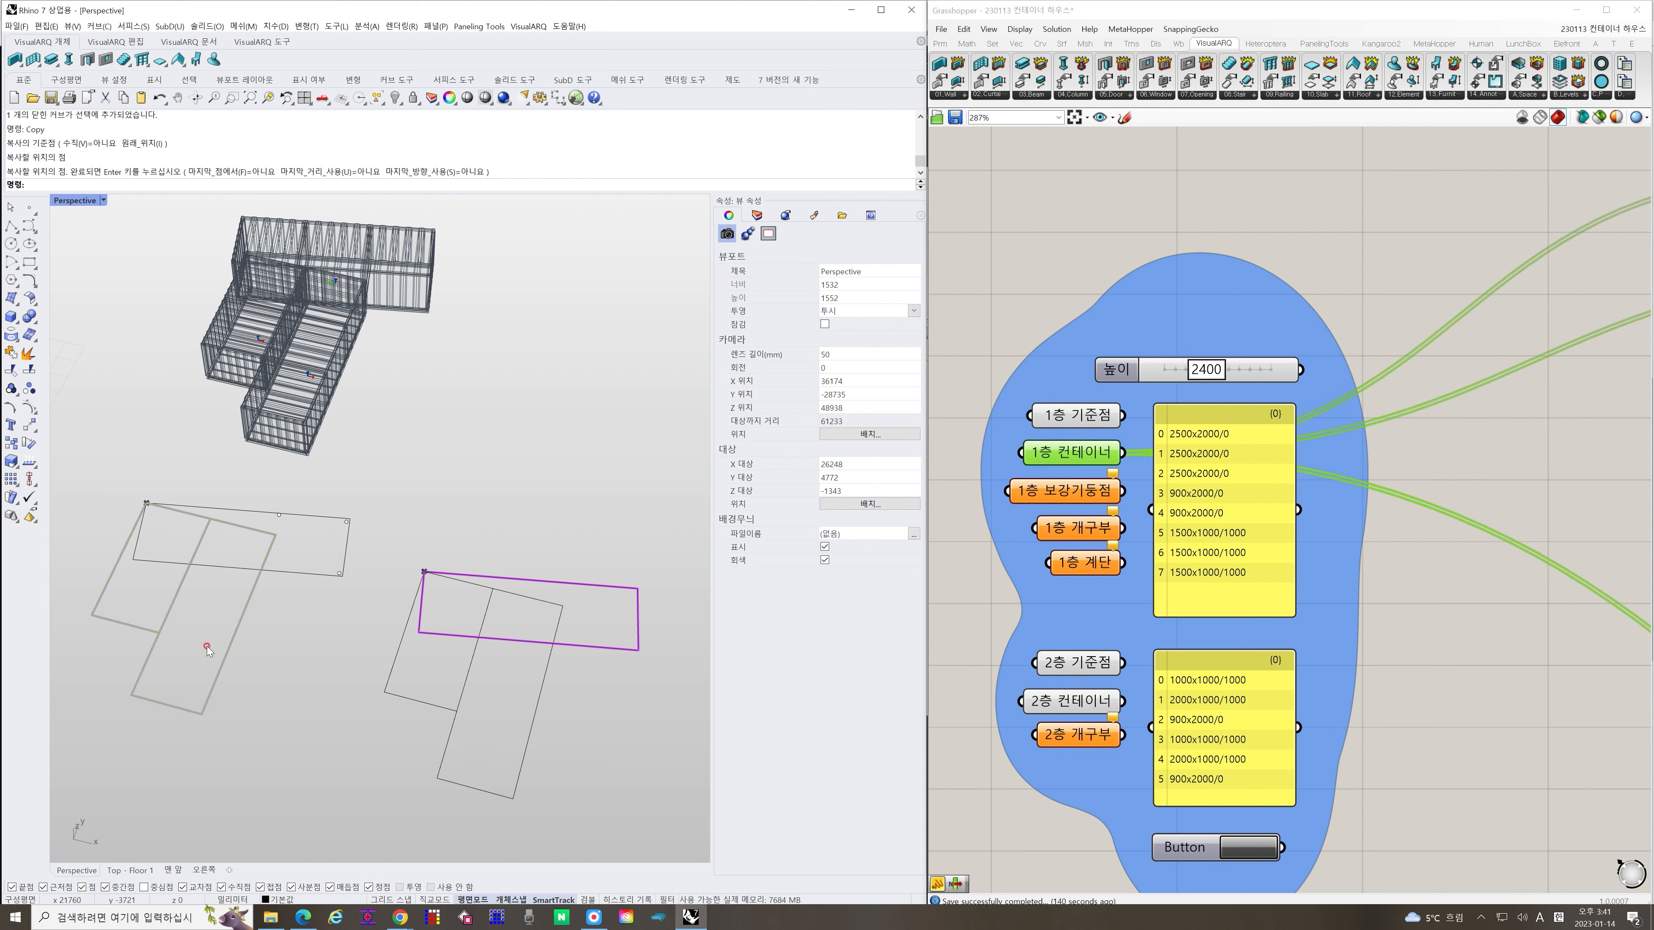
click(941, 629)
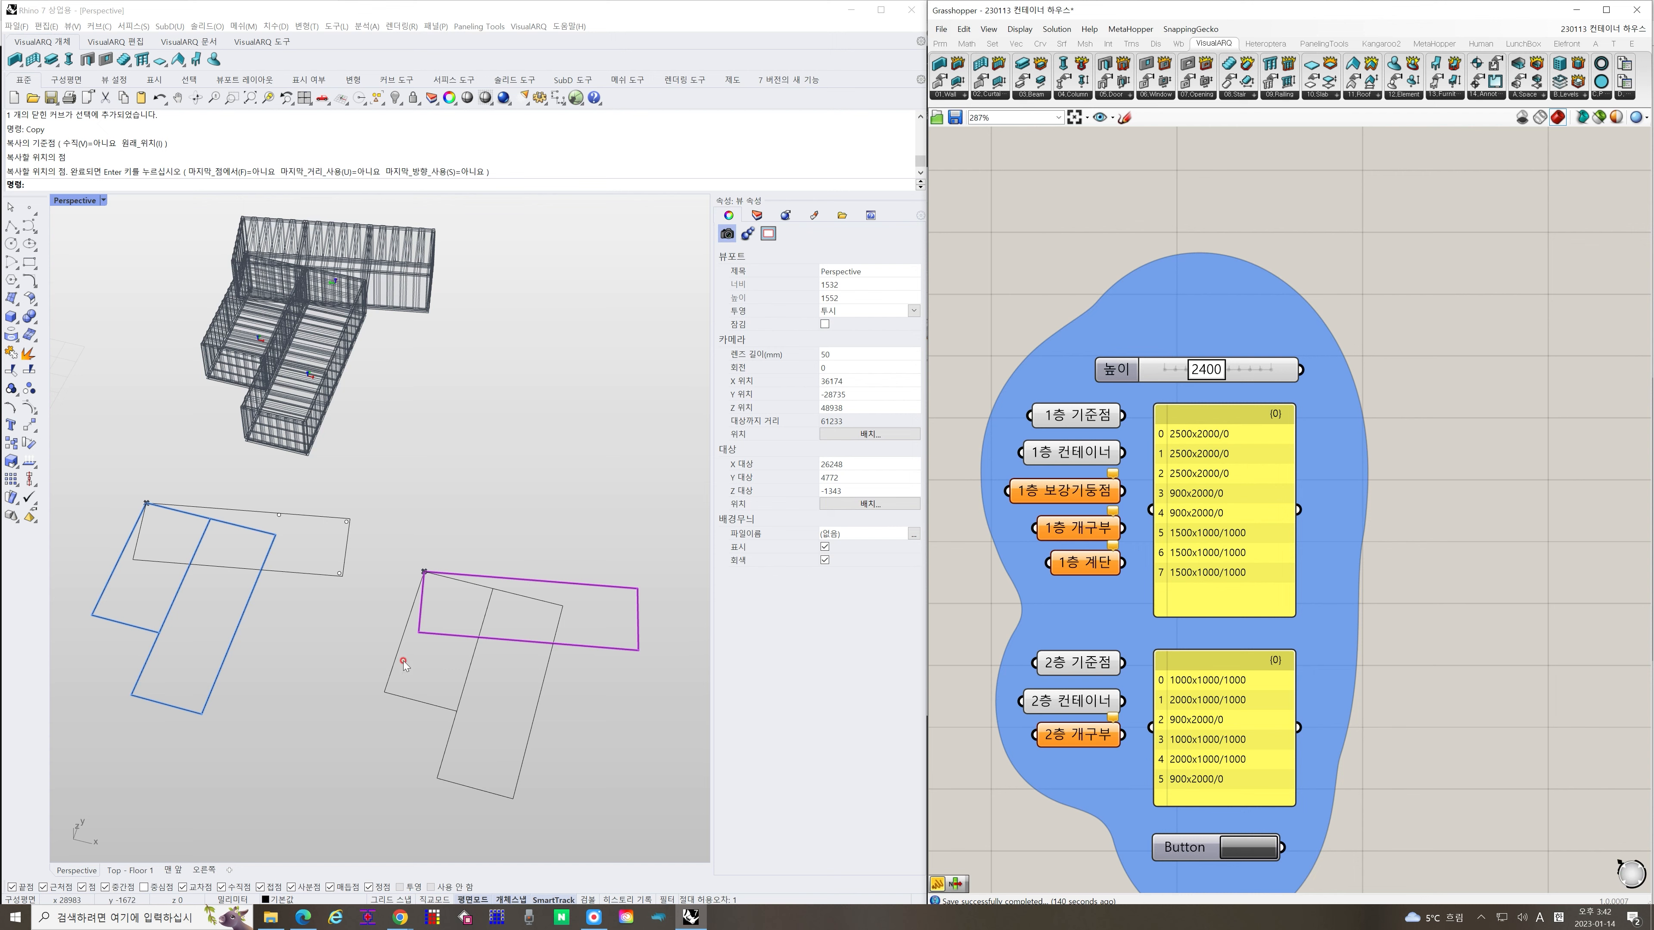
right_drag(401, 707, 291, 598)
scroll(292, 599, up, 2)
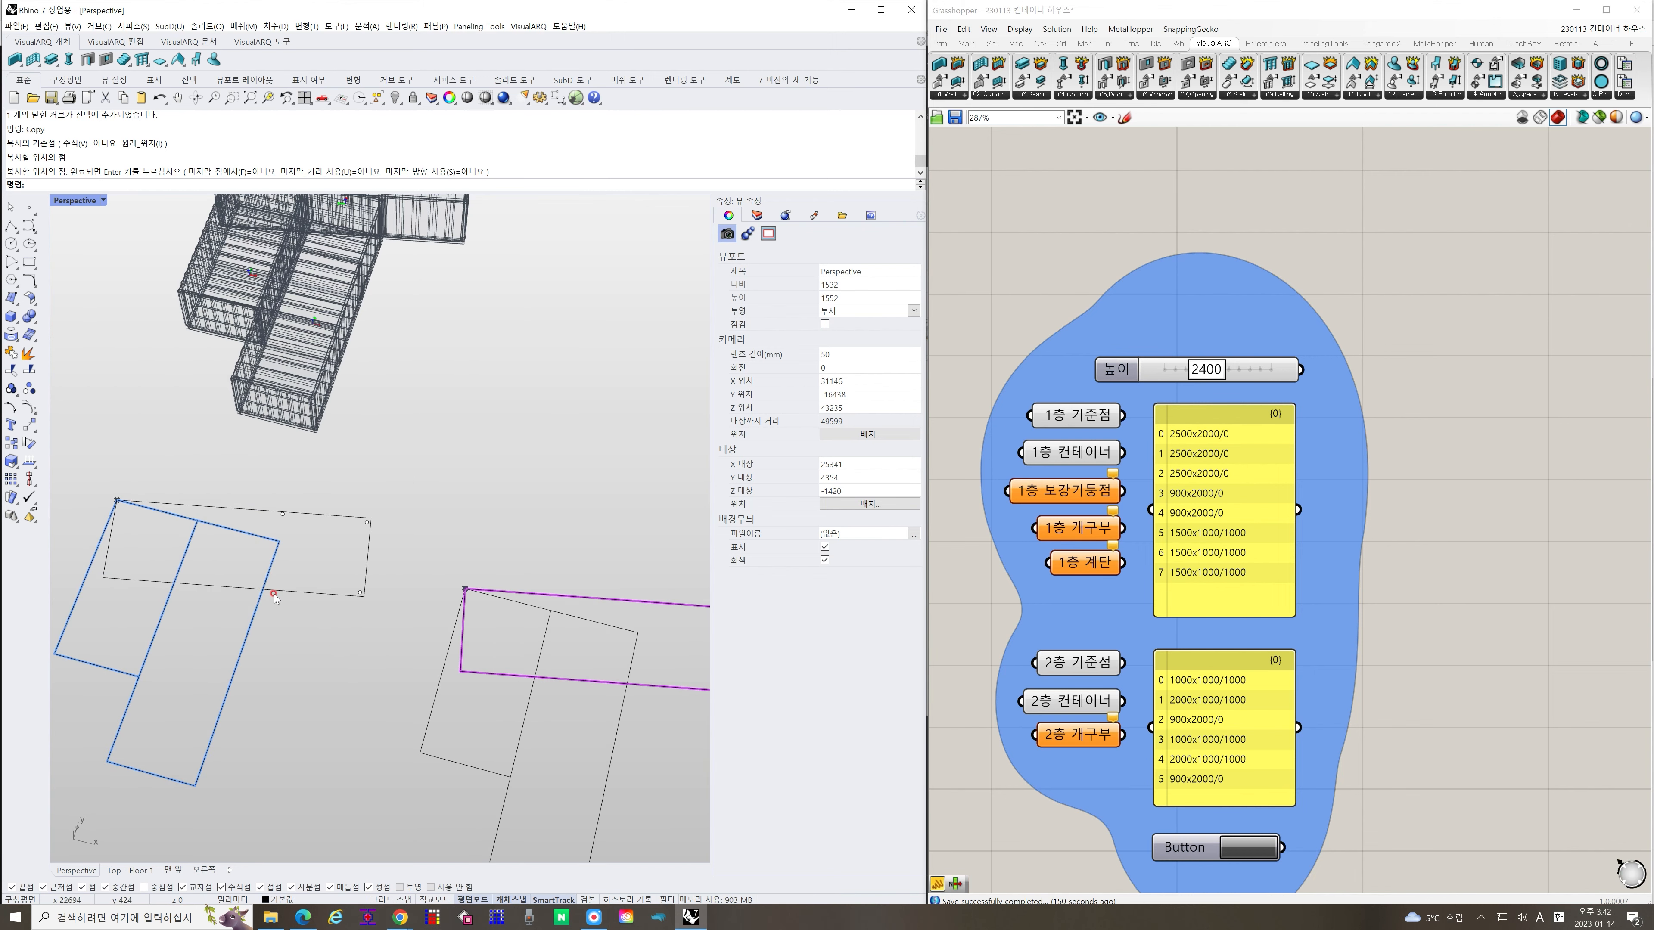
drag(107, 484, 134, 511)
click(183, 480)
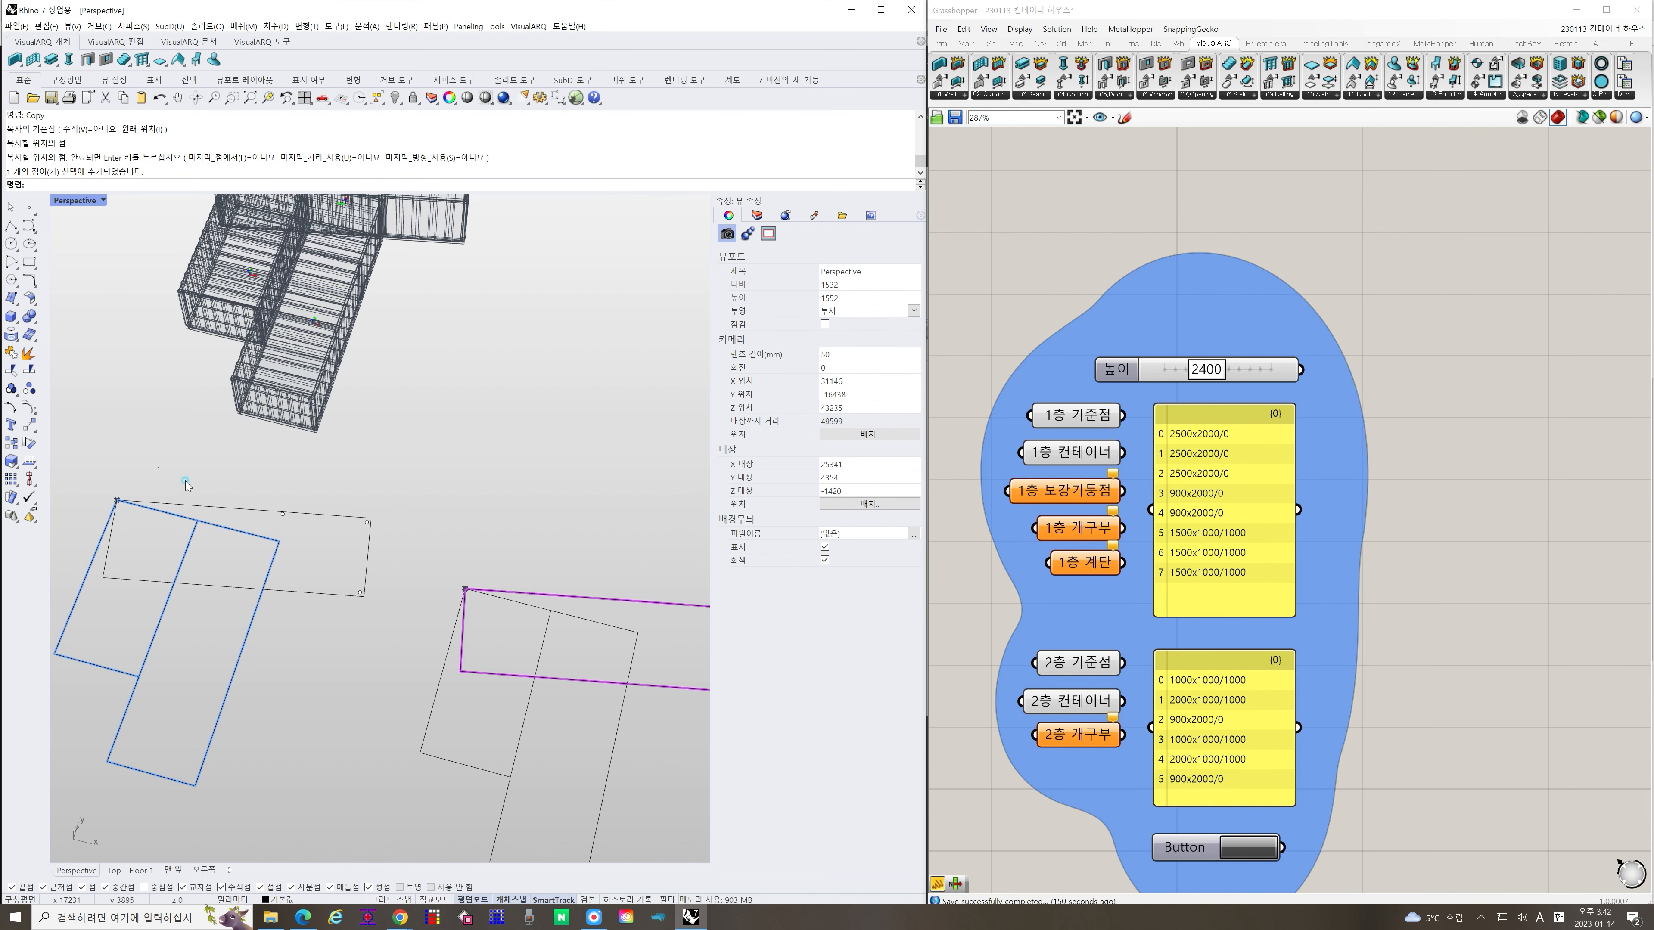
drag(448, 546, 494, 618)
click(485, 534)
mouse_move(413, 562)
right_down()
mouse_move(417, 529)
mouse_move(425, 545)
right_up()
scroll(185, 625, down, 4)
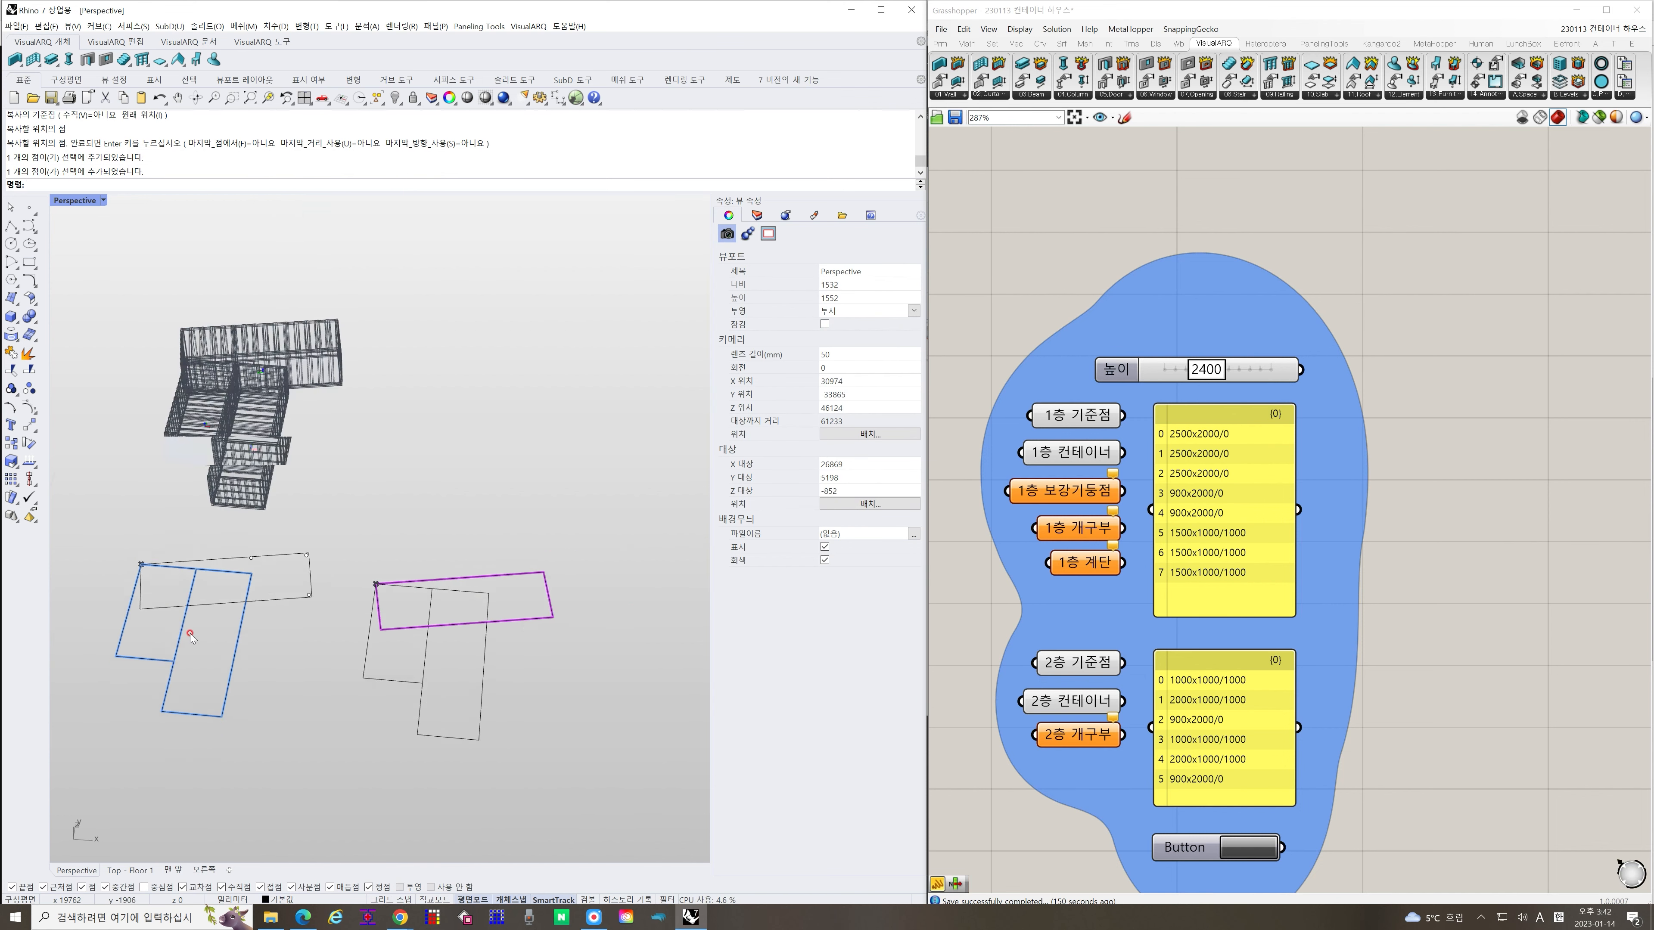
scroll(186, 401, up, 4)
right_drag(187, 398, 95, 422)
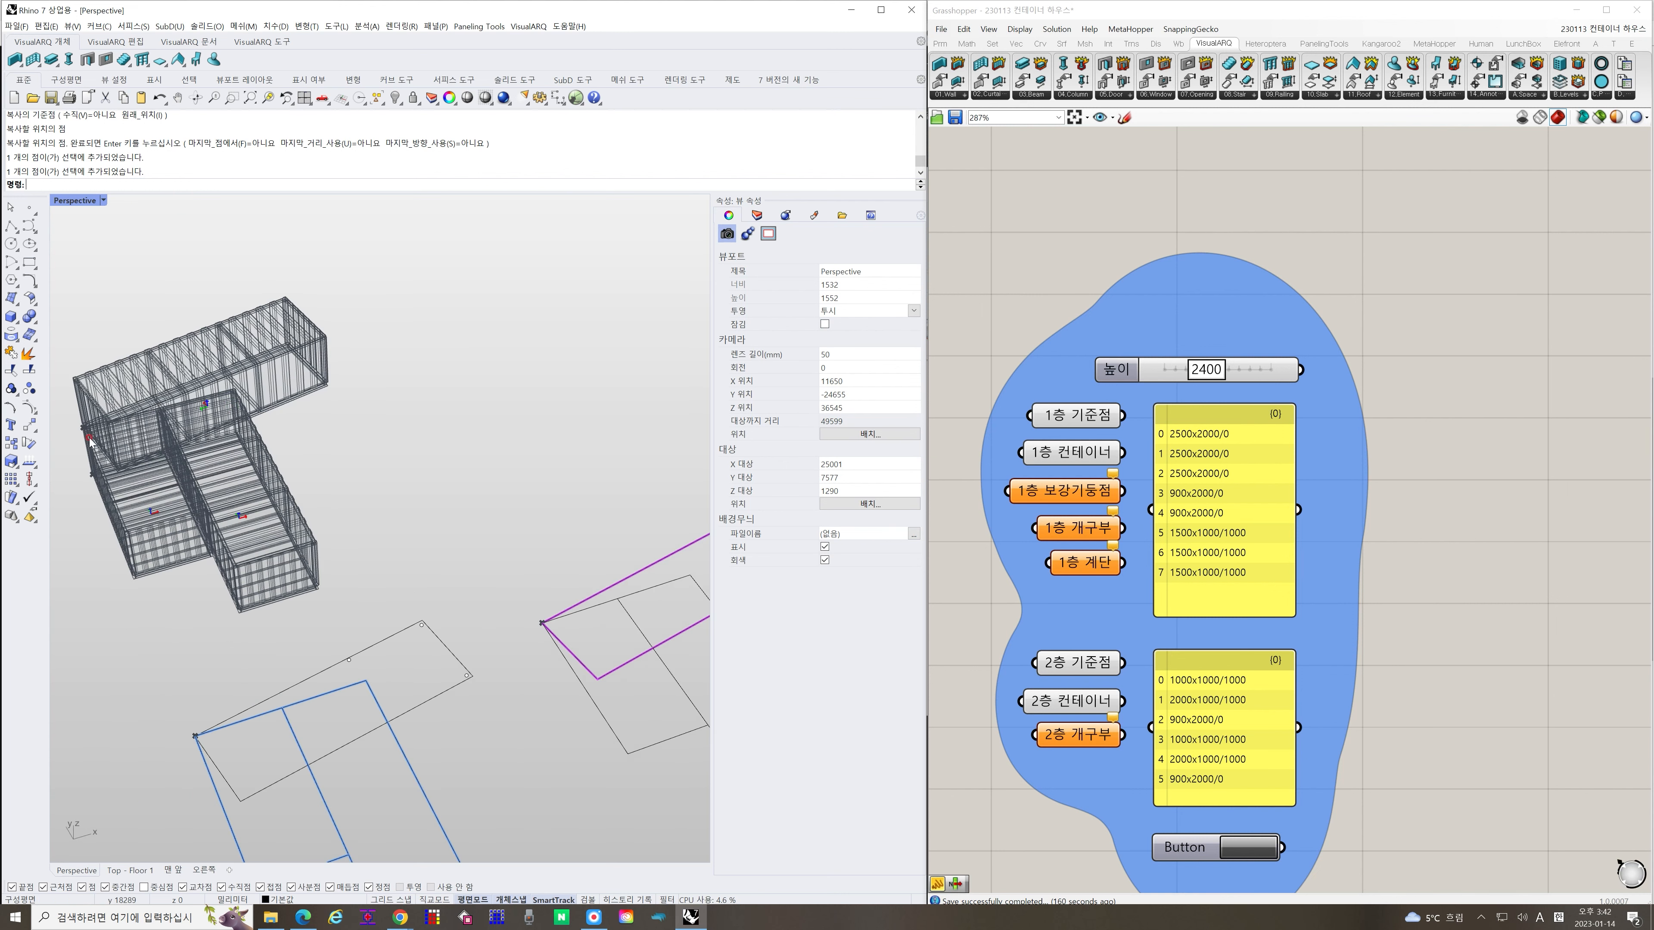
scroll(156, 479, down, 2)
drag(484, 622, 486, 625)
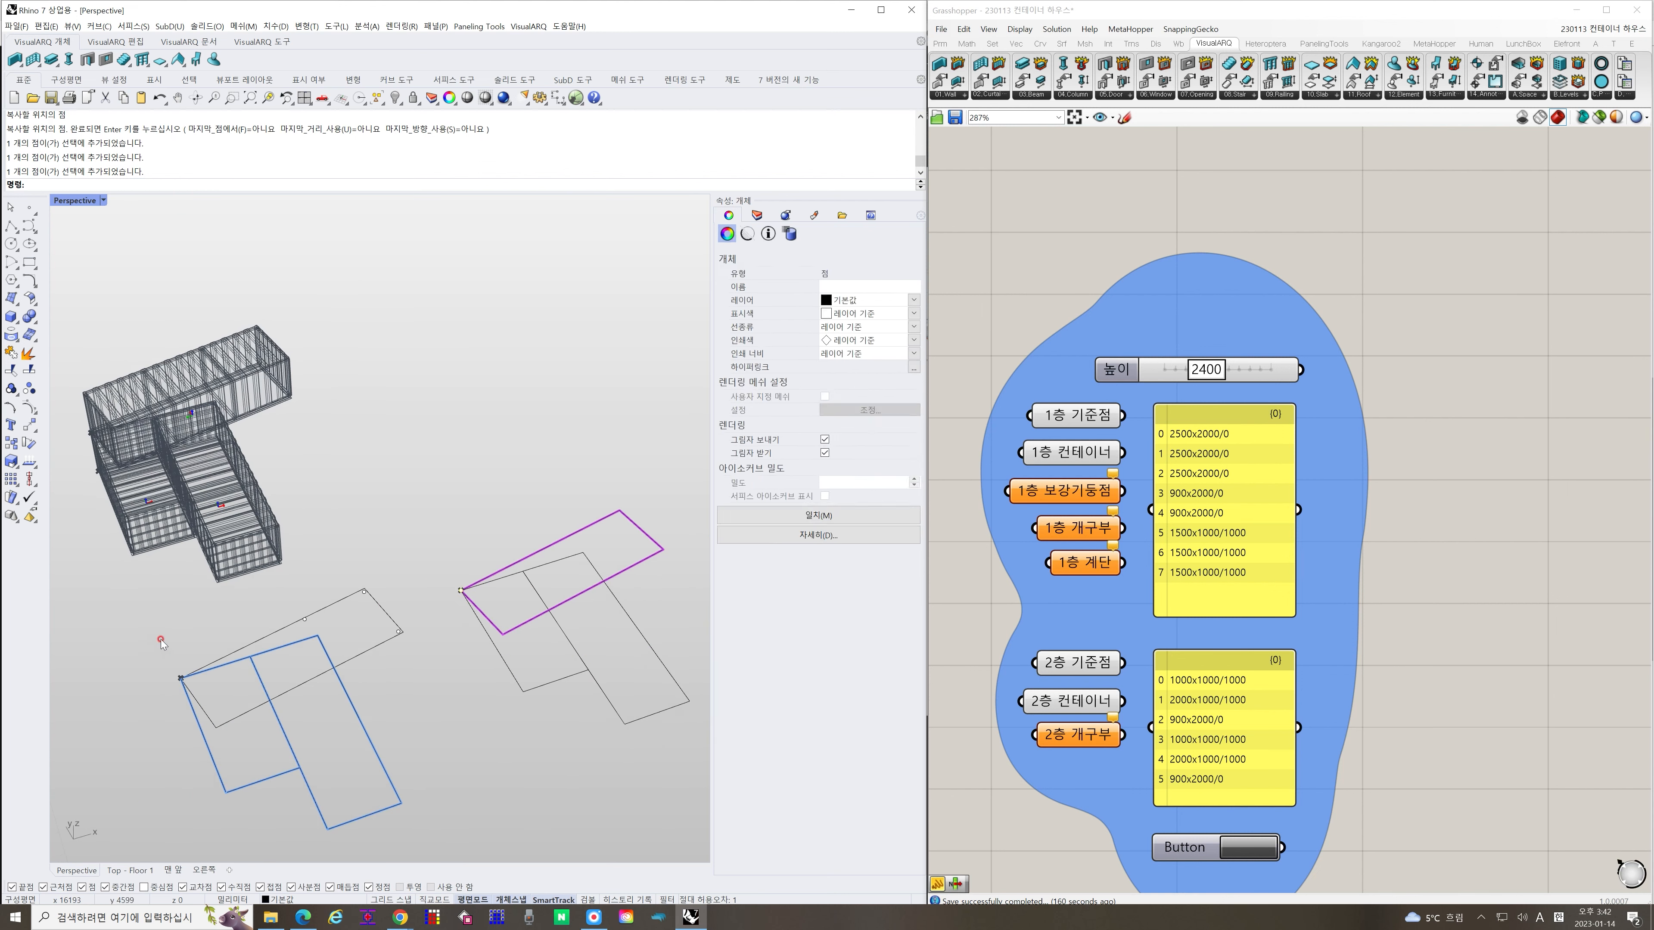
drag(156, 637, 200, 700)
click(385, 725)
right_drag(385, 725, 285, 652)
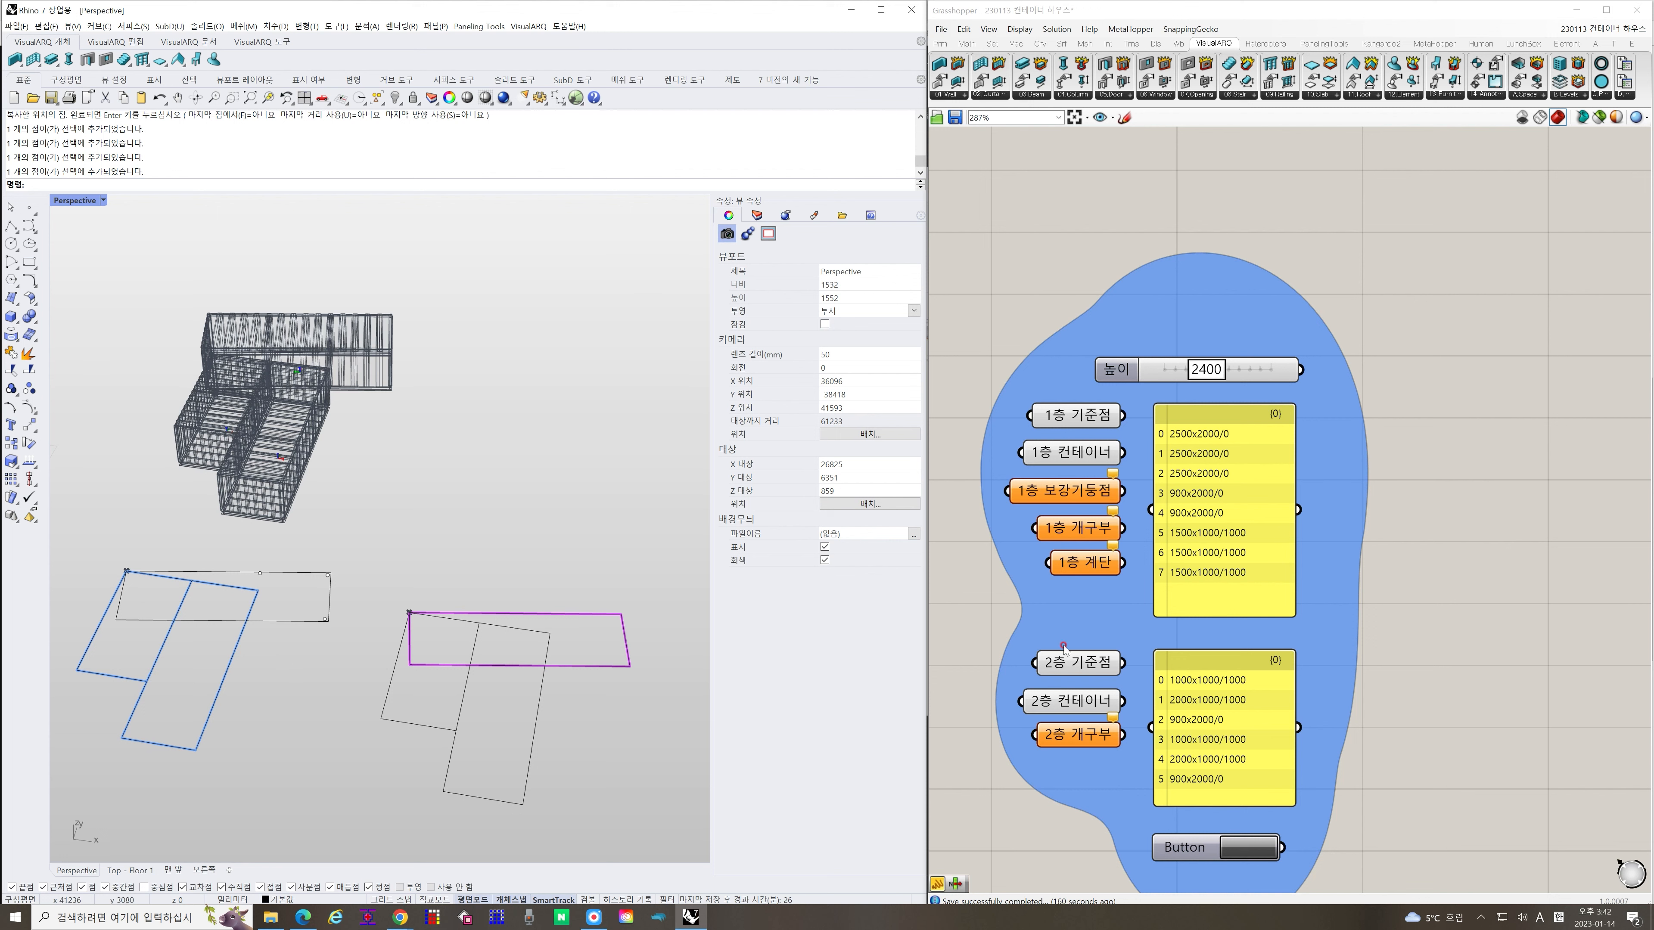
Reference the three overhang points on the first-floor plan as multiple points in the 1층 보강기둥점 parameter
right_click(1065, 487)
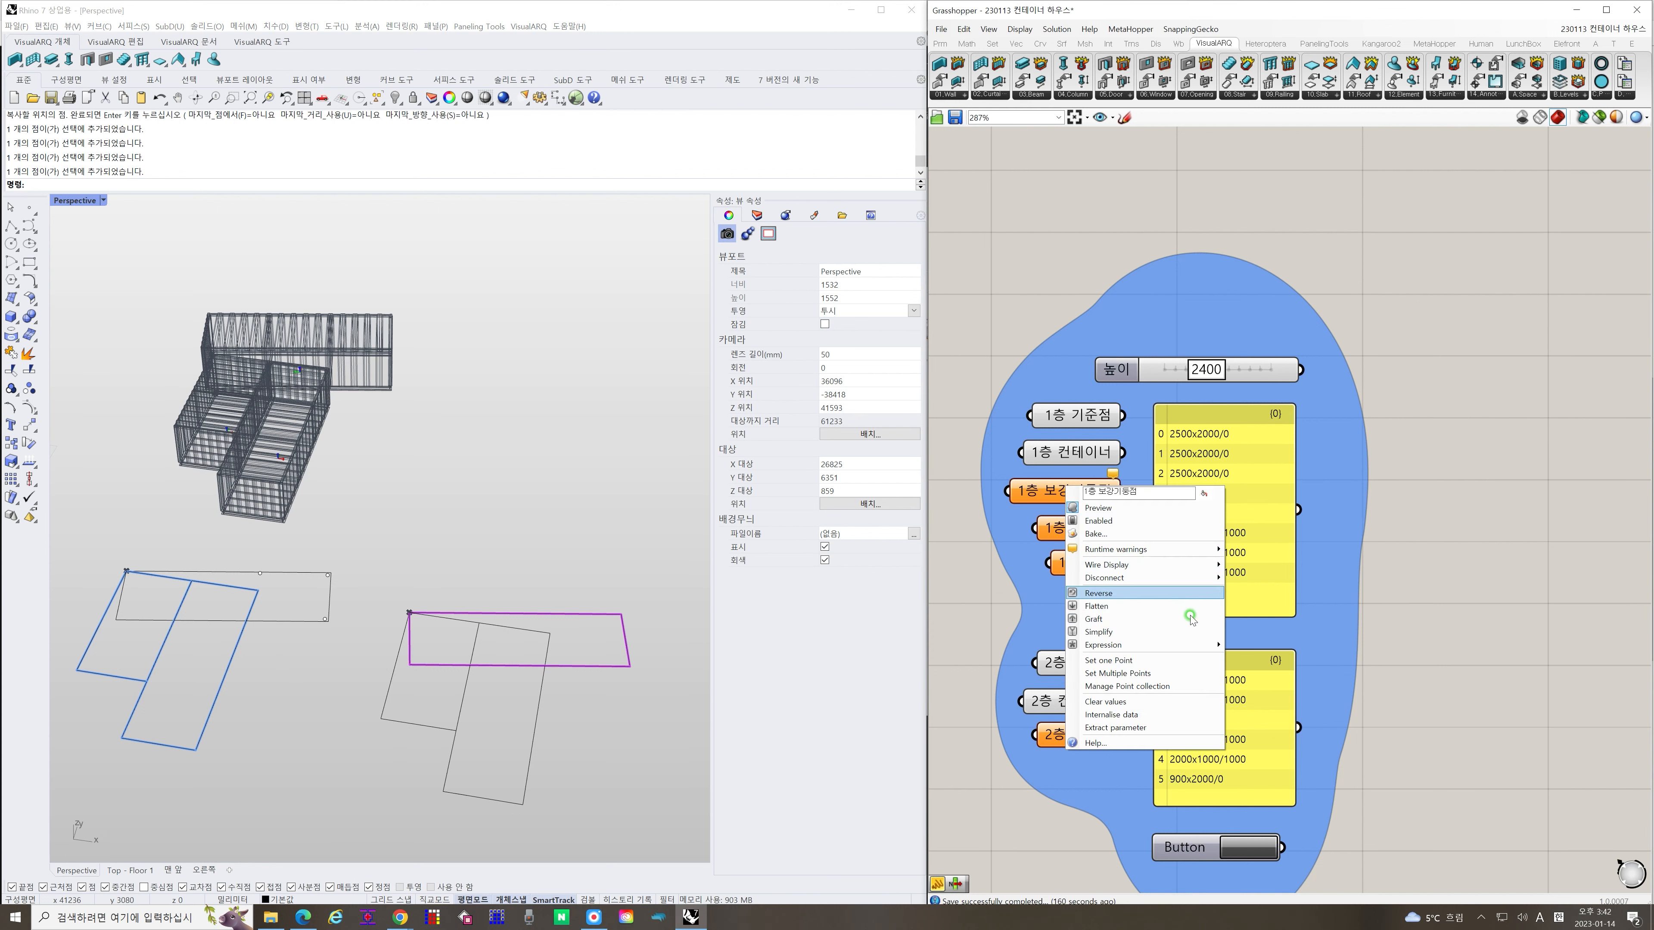
click(1137, 674)
scroll(228, 557, up, 4)
drag(228, 562, 435, 594)
key(Return)
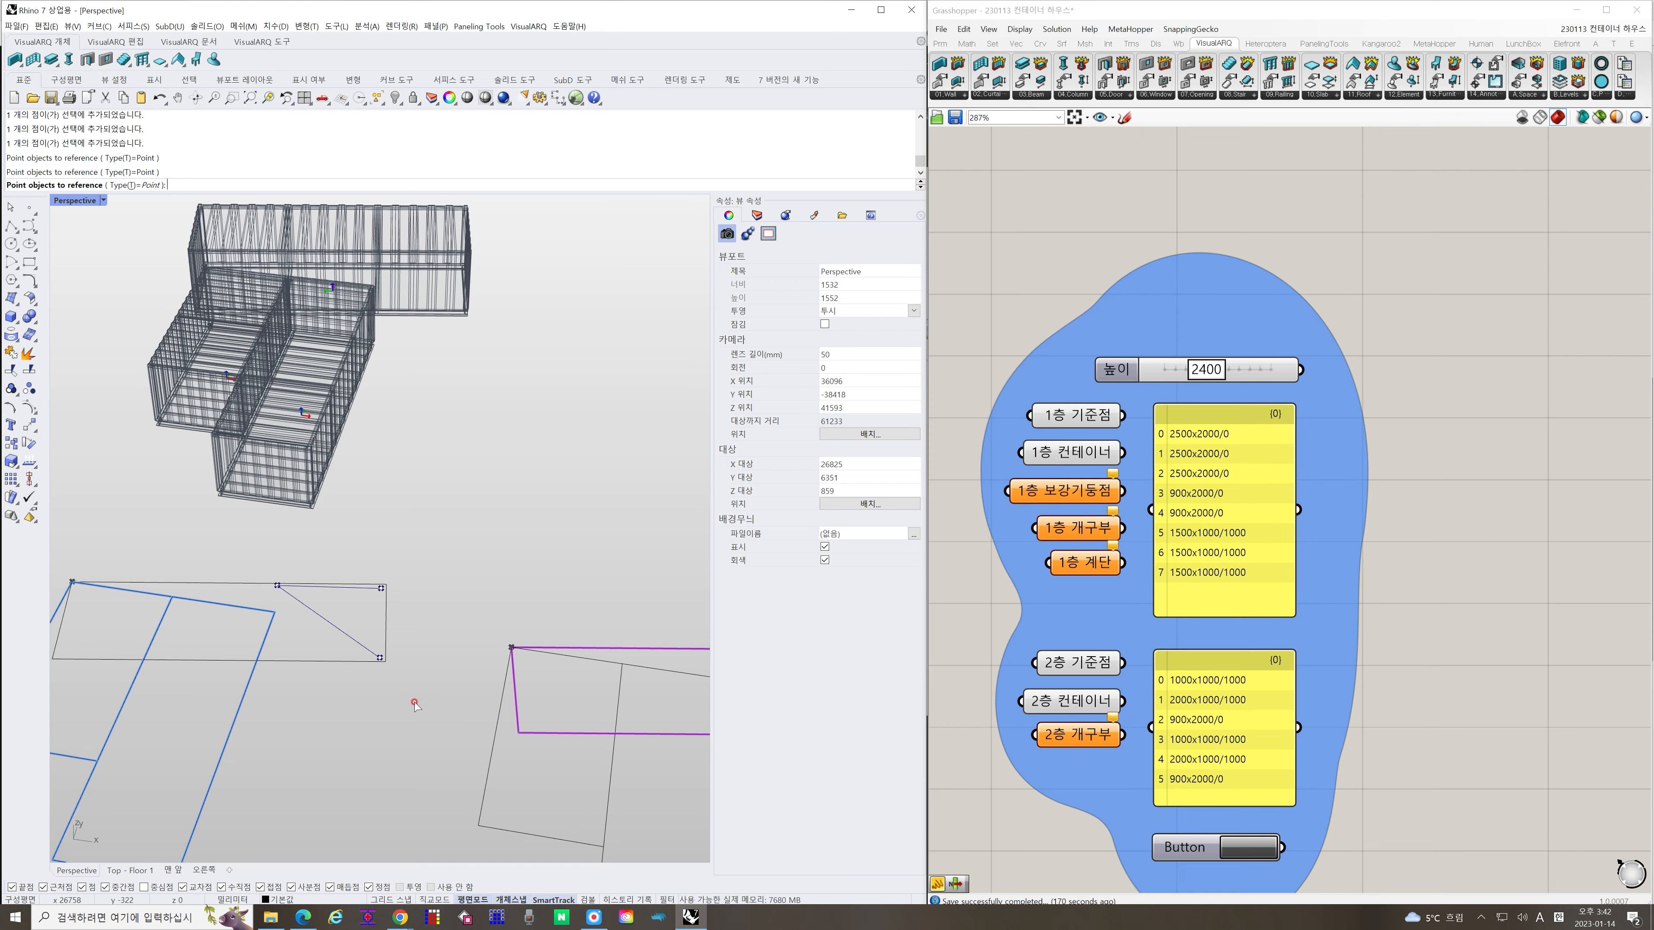
Examine the reinforcement columns under the second-floor container's overhang from several angles
right_drag(392, 619, 330, 621)
scroll(330, 621, down, 5)
right_drag(625, 529, 577, 493)
scroll(586, 524, up, 9)
scroll(578, 492, down, 2)
scroll(576, 493, down, 4)
right_drag(345, 501, 443, 508)
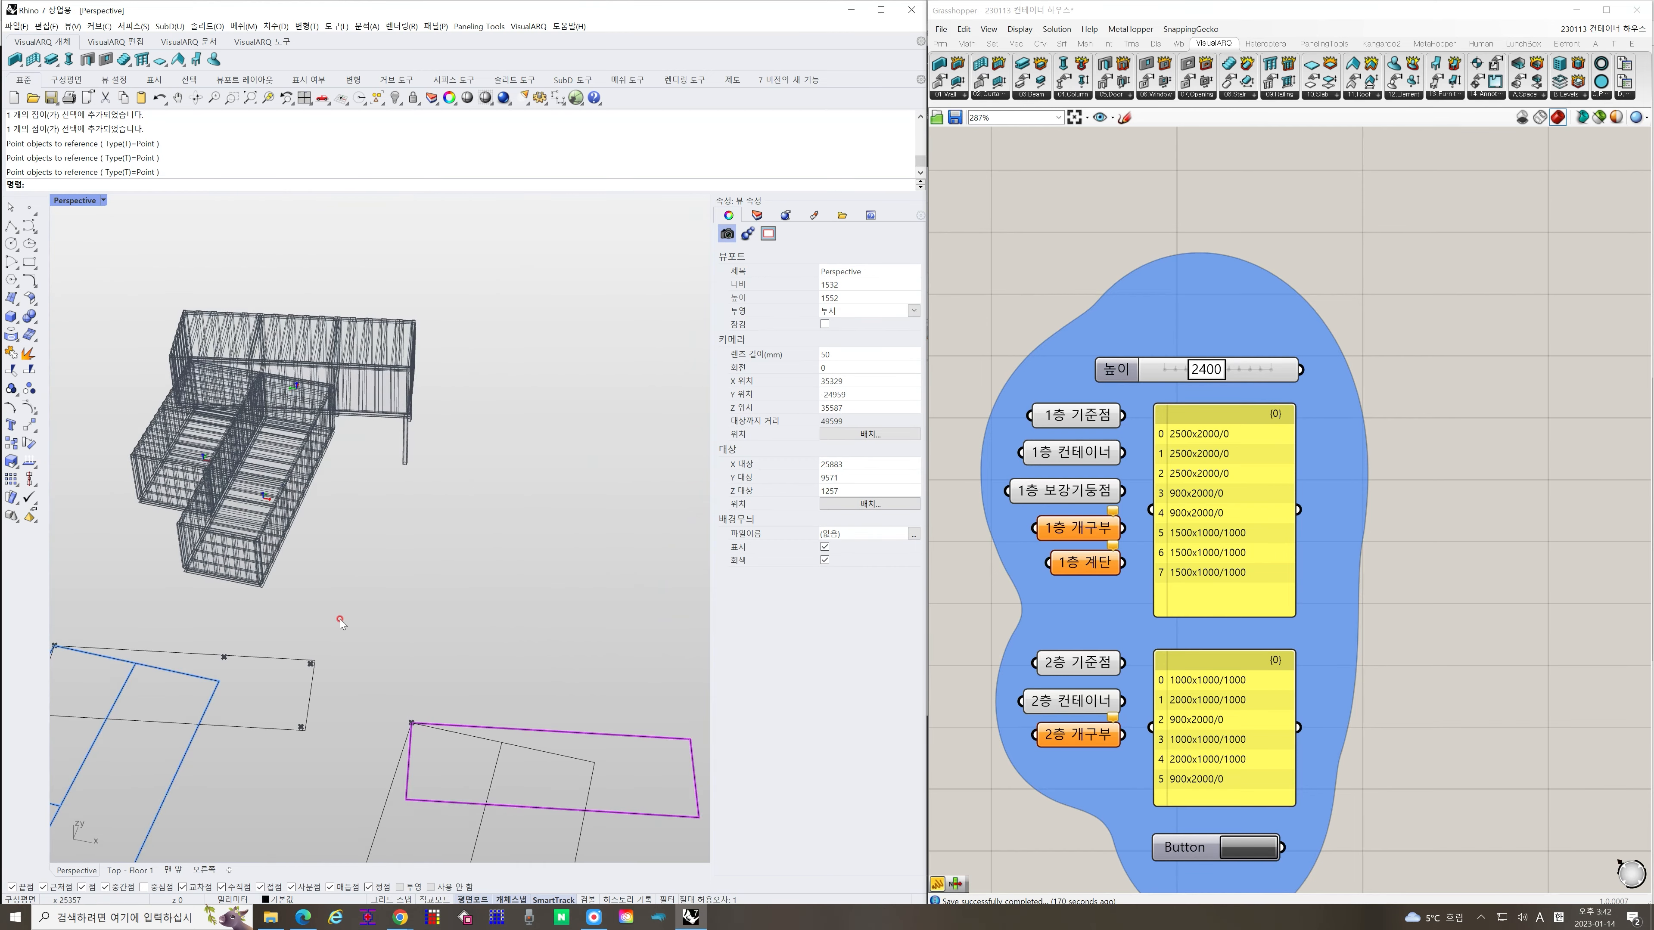
shift+right_drag(344, 622, 450, 515)
right_drag(383, 601, 407, 631)
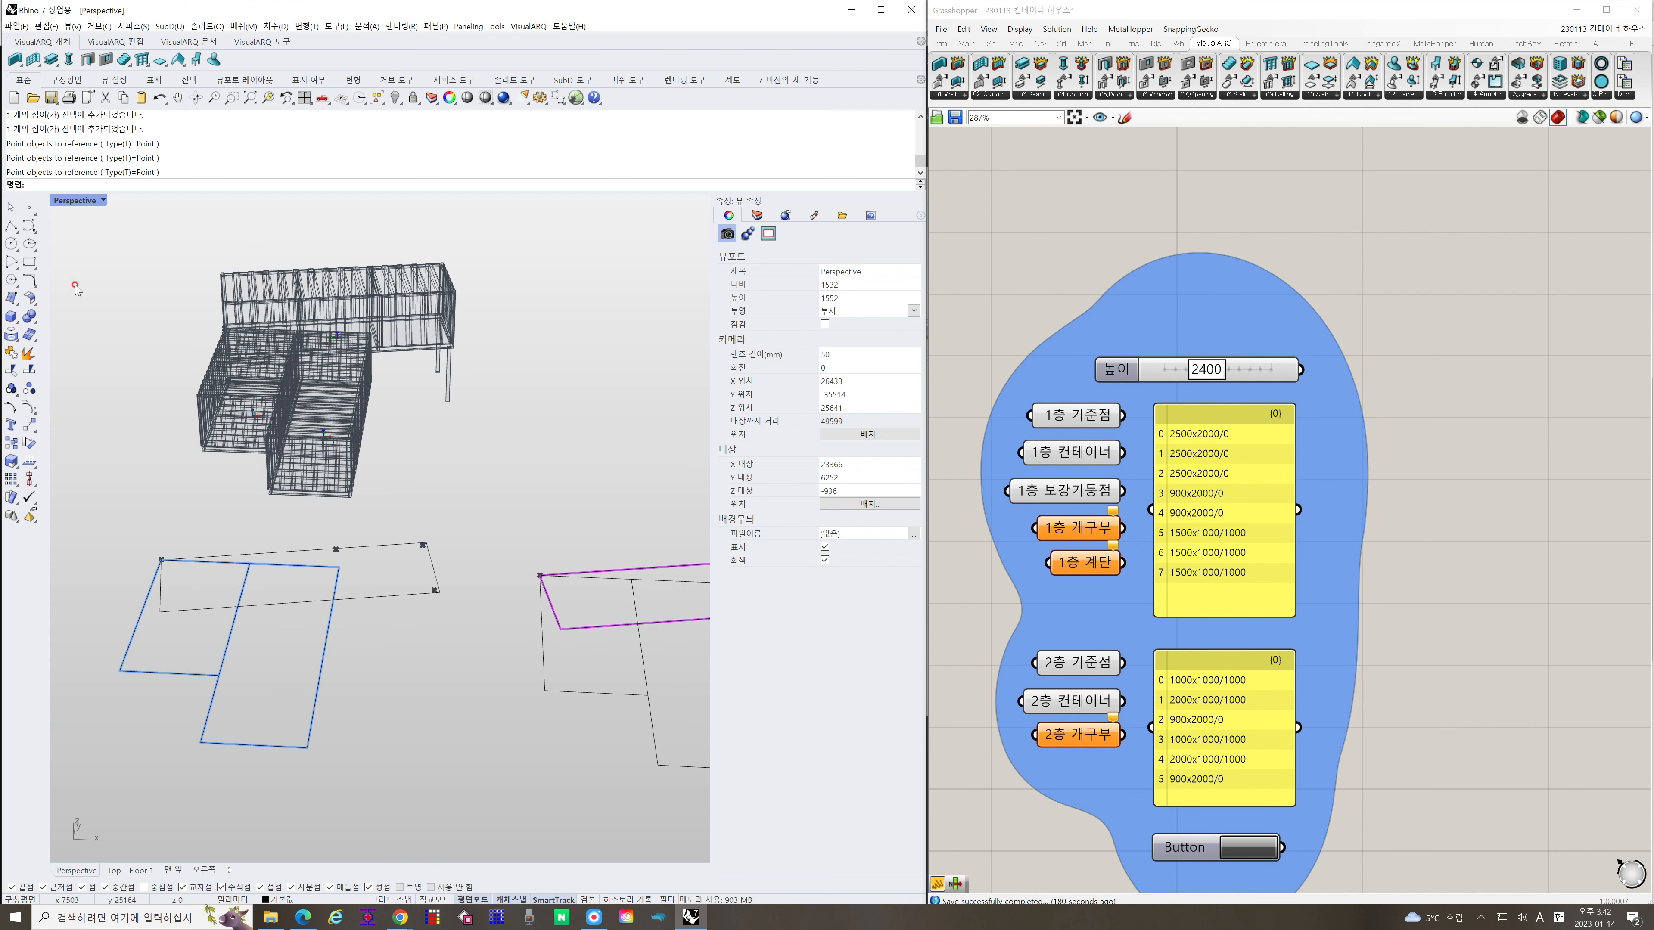
Place four points on the first-floor outlines: at the midpoints of both containers' front short edges and of their outer long edges
click(30, 208)
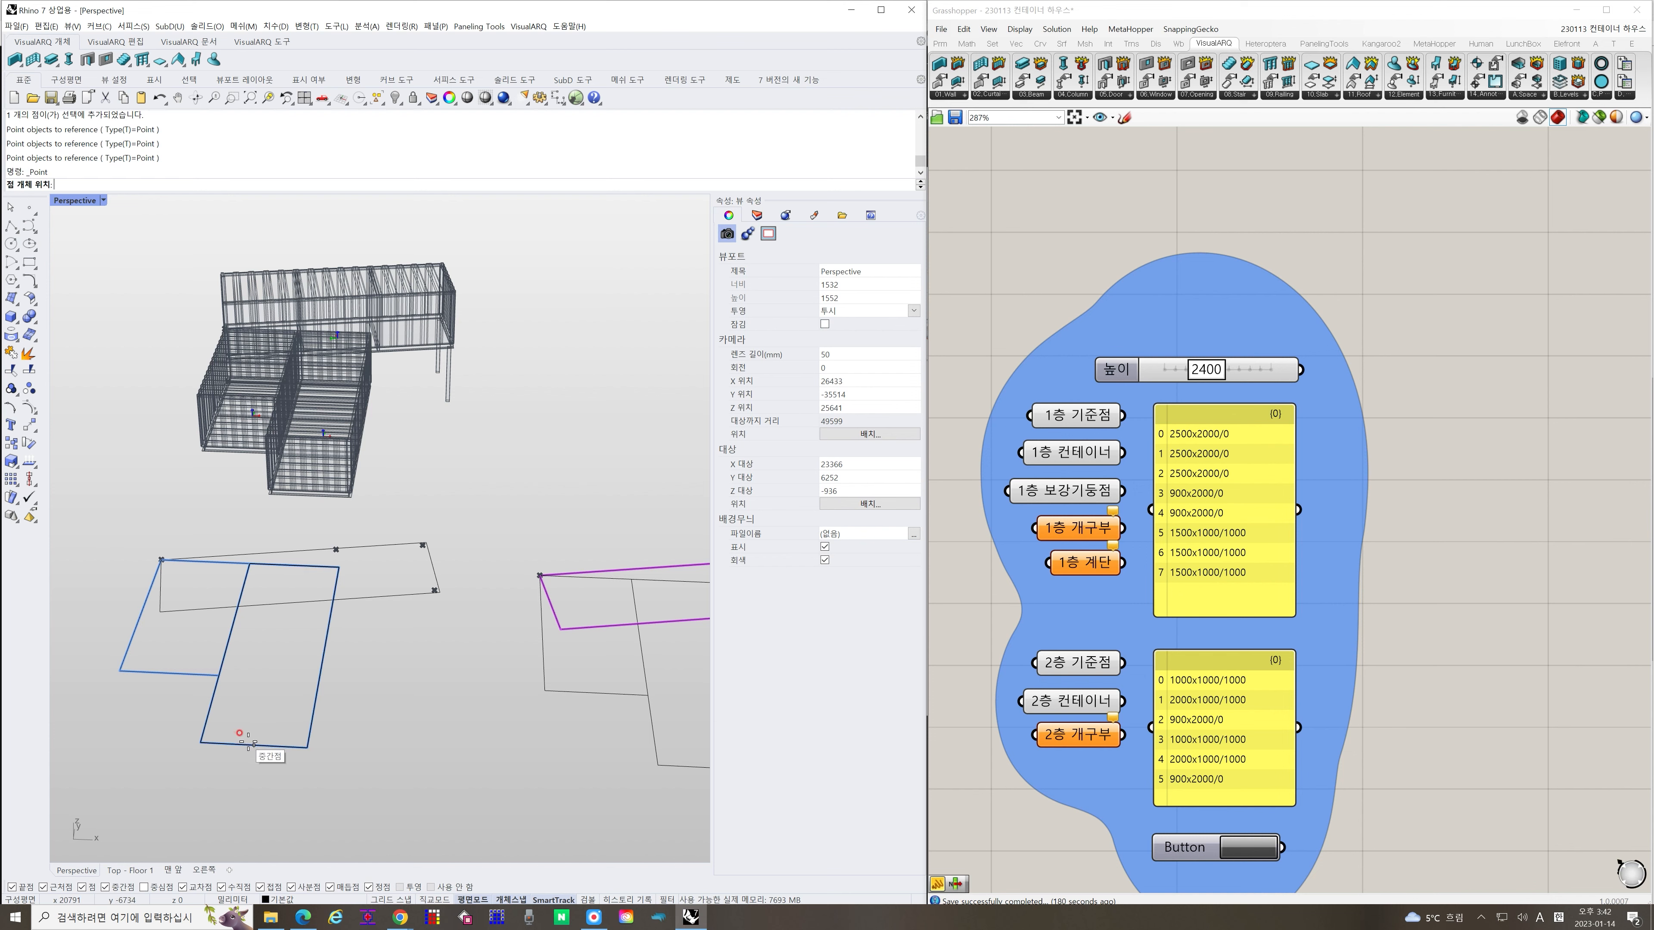
click(239, 734)
key(Return)
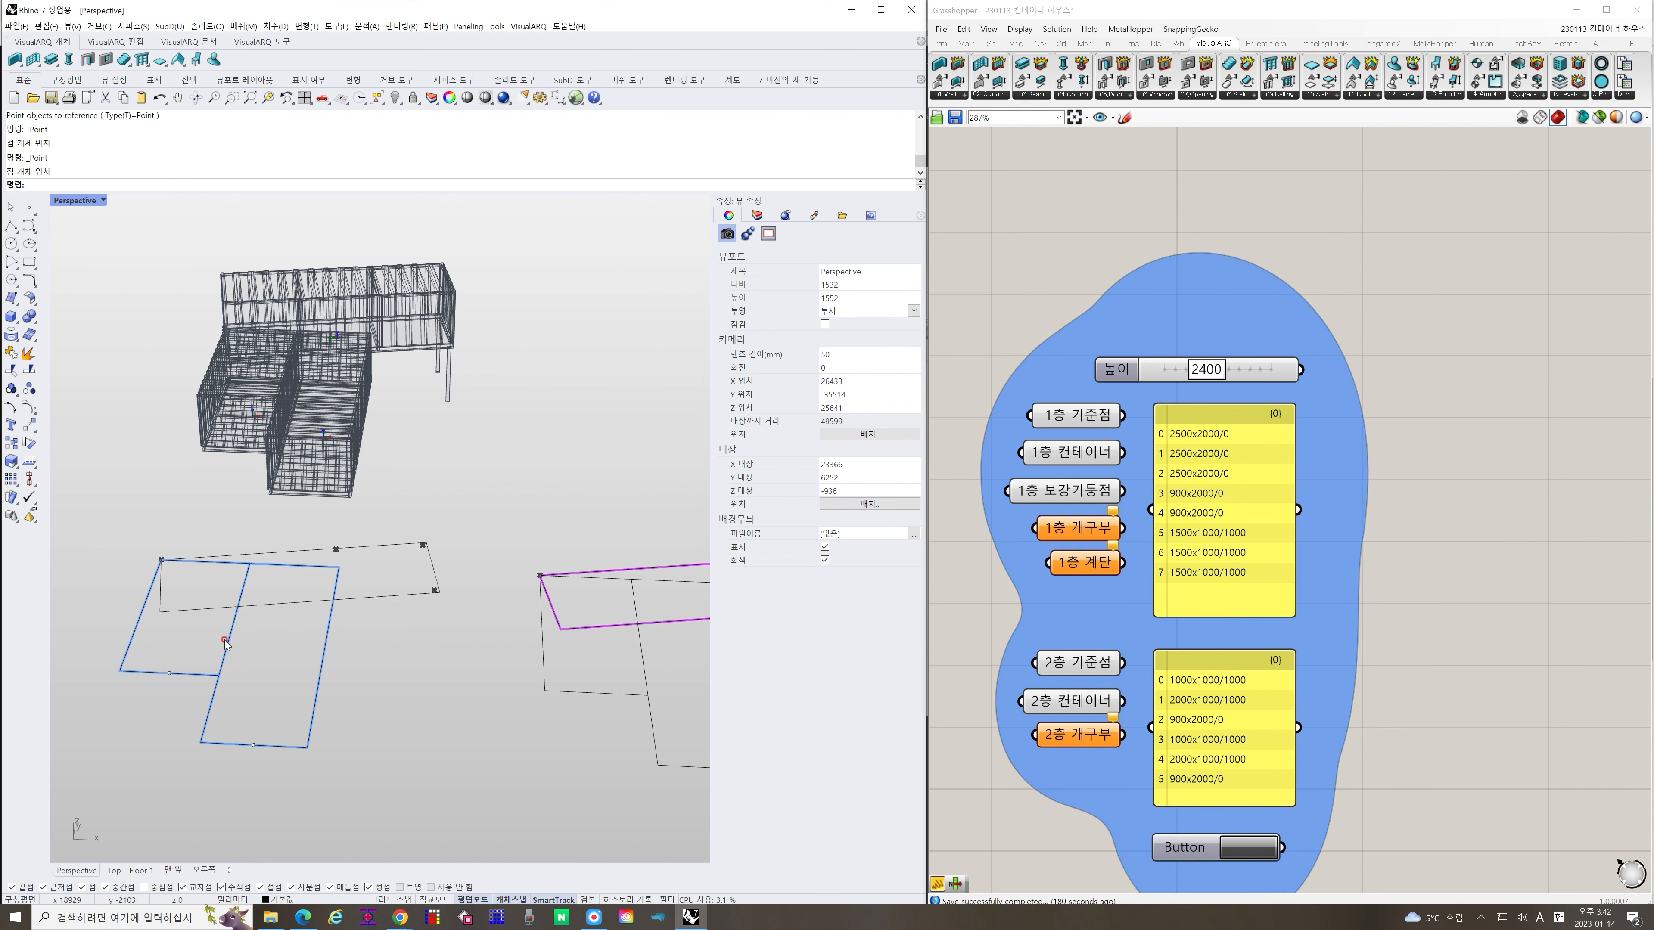
right_drag(225, 642, 333, 694)
right_click(332, 692)
click(332, 692)
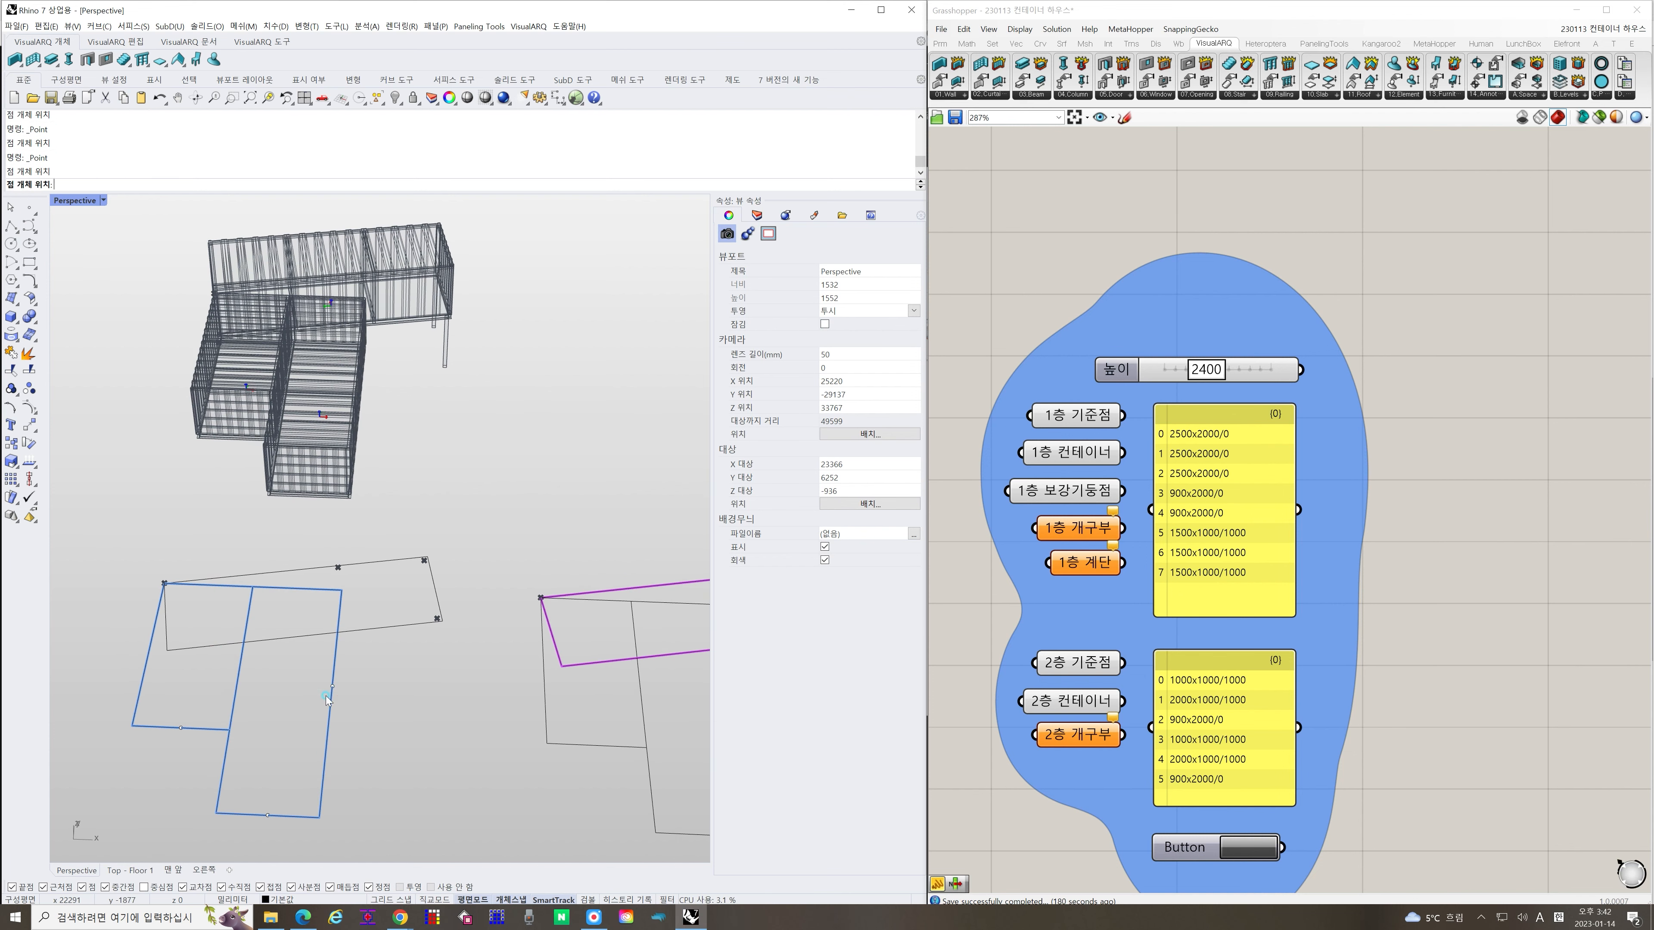
right_click(150, 653)
click(149, 653)
scroll(149, 653, down, 2)
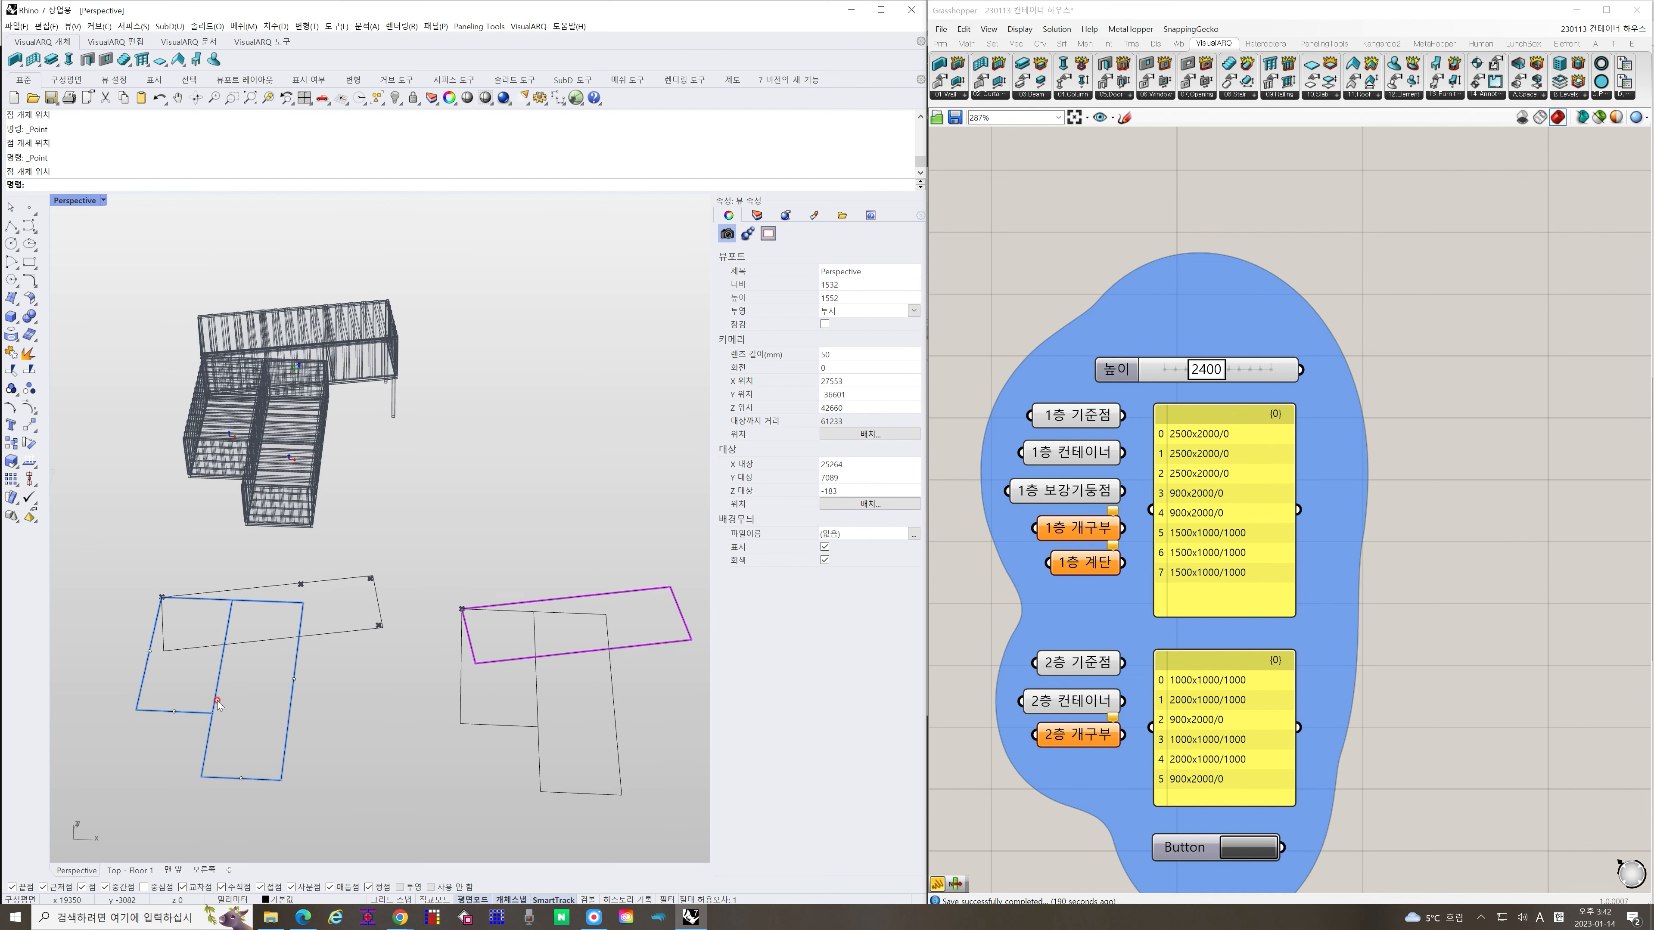
Place two more points at the midpoints of both first-floor containers' rear short edges, on the base point side
right_drag(217, 697, 270, 668)
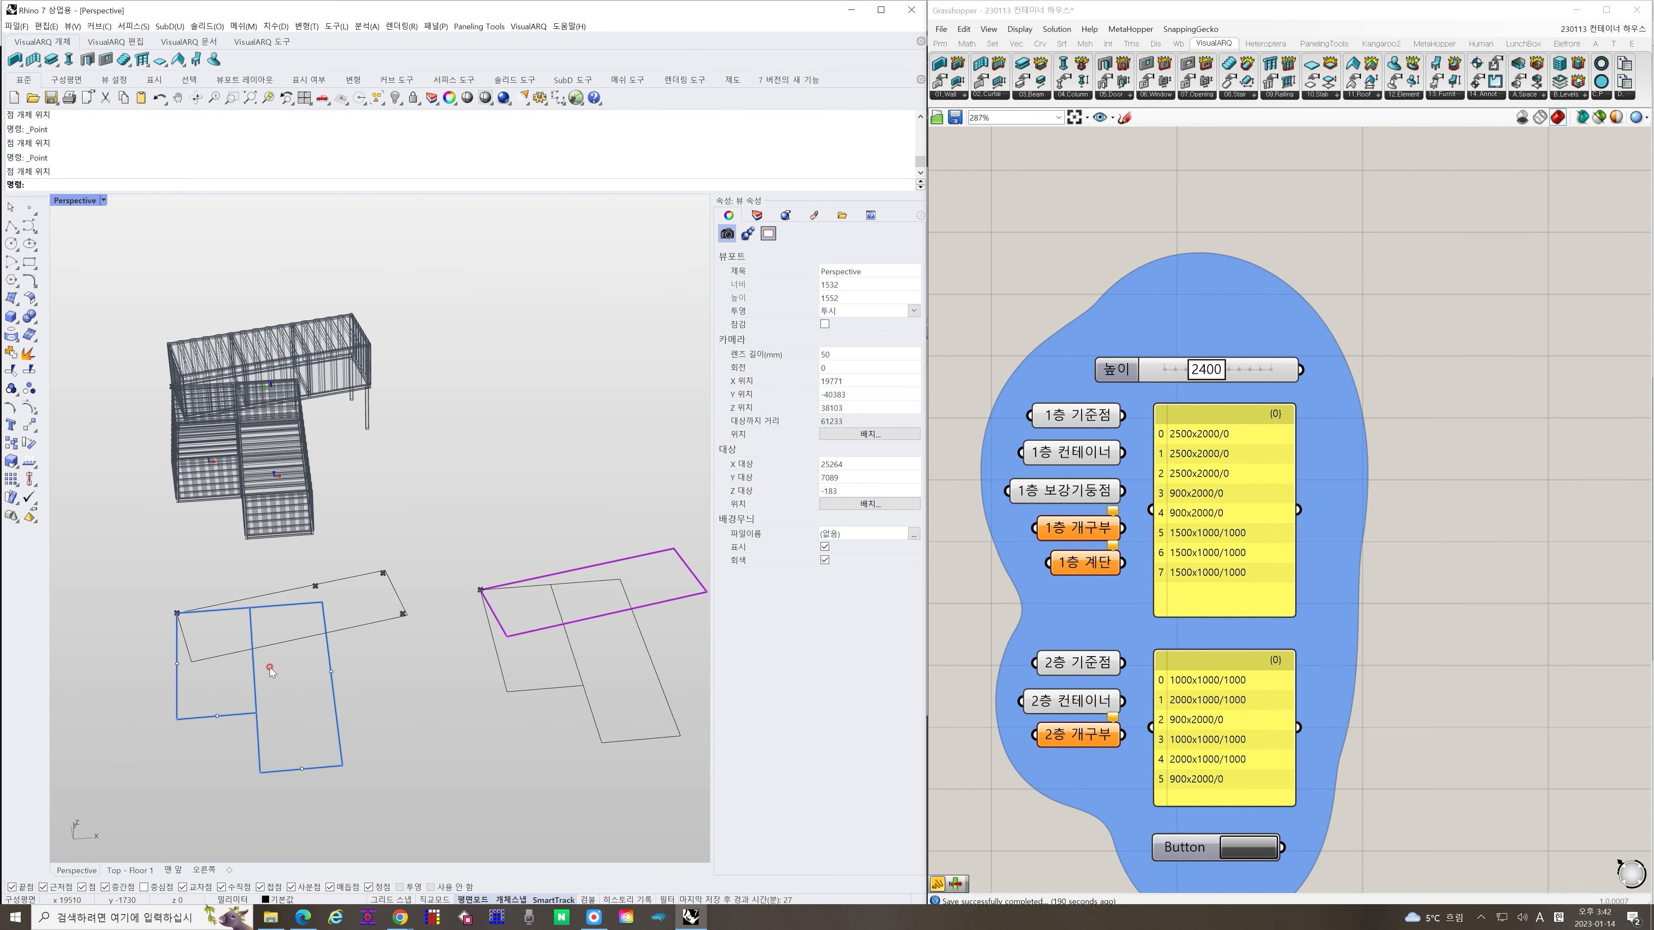
right_click(276, 598)
click(285, 605)
right_click(226, 623)
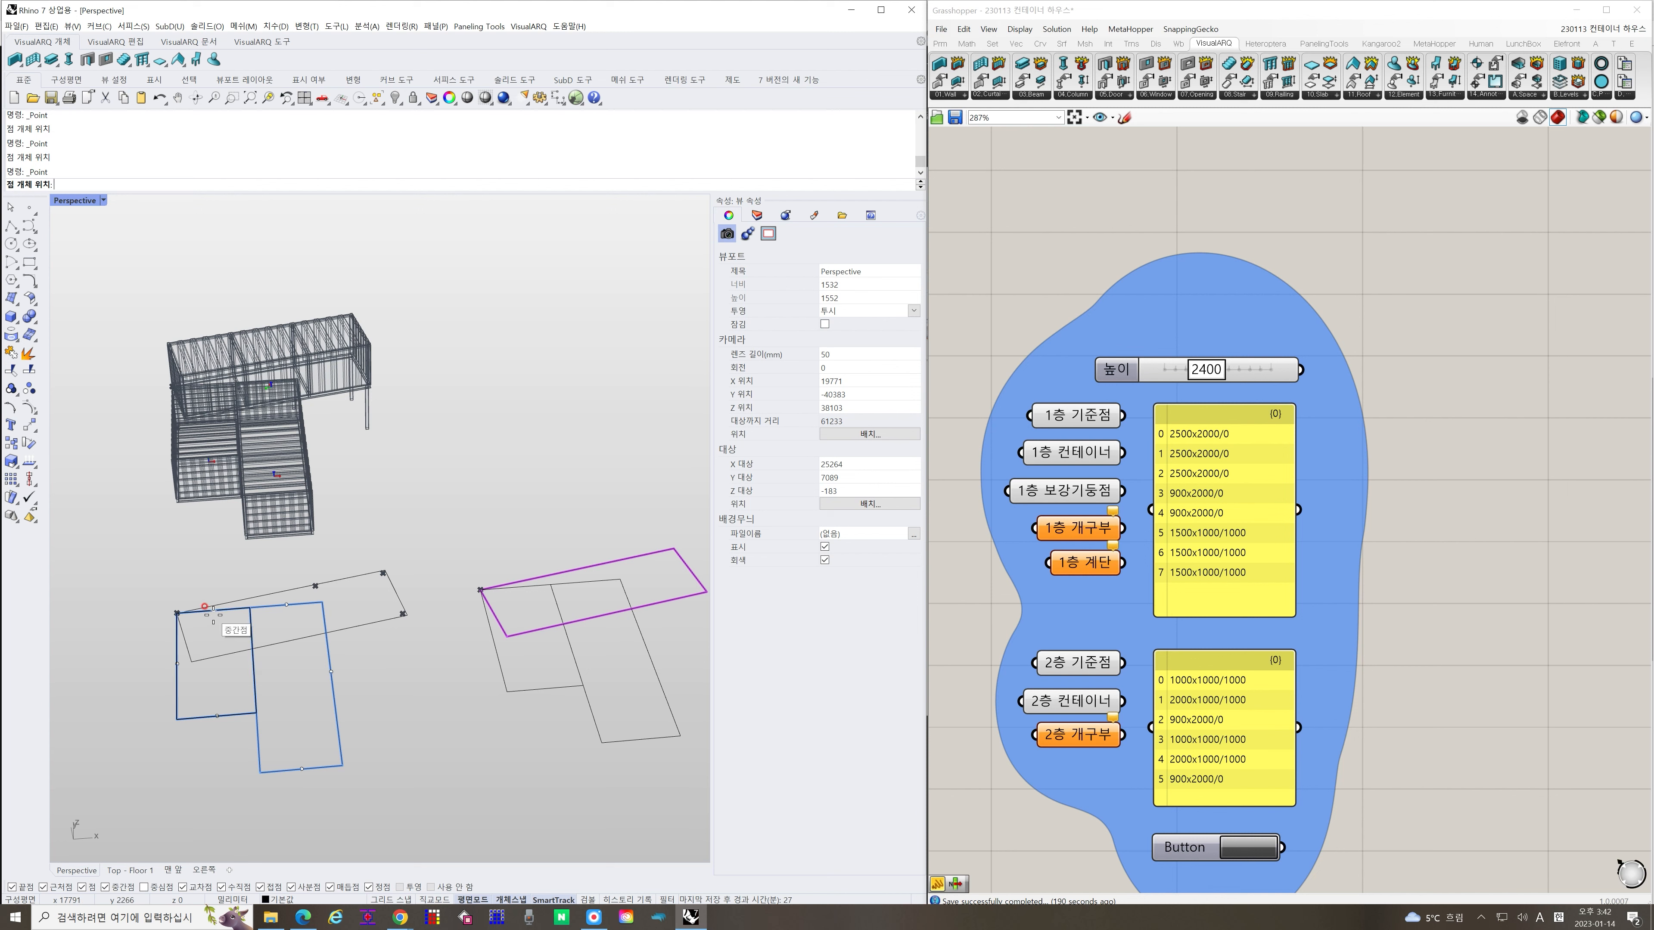
click(213, 610)
shift+right_drag(246, 702, 369, 630)
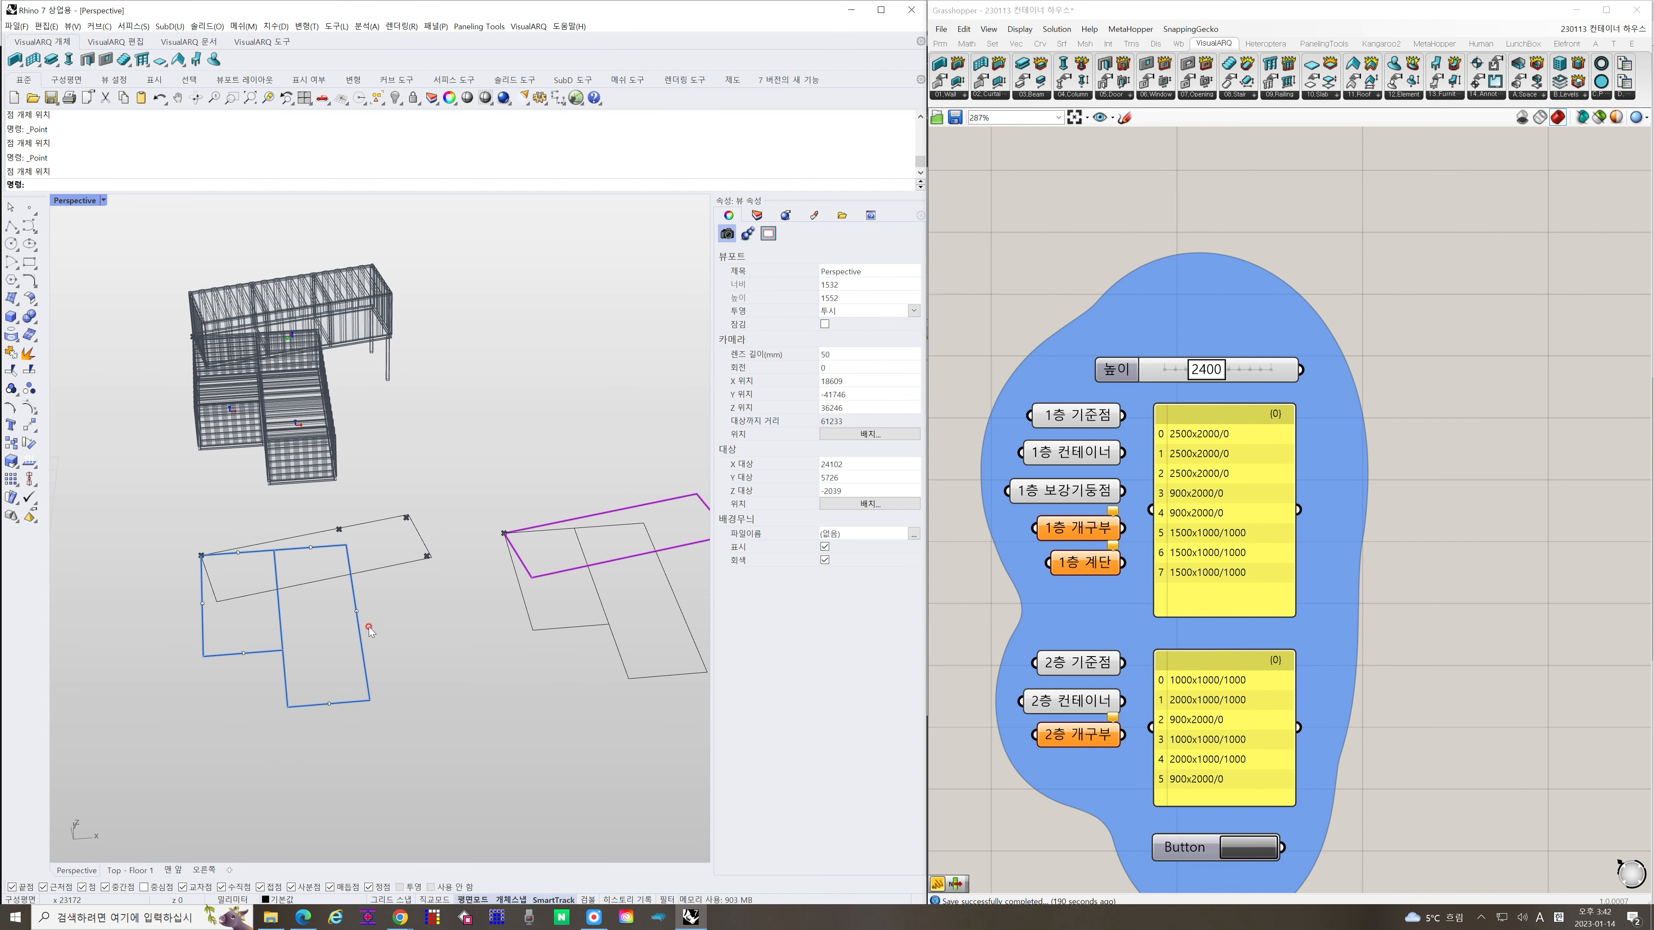
click(237, 554)
Reference the six edge midpoints in the 1층 개구부 parameter, picked clockwise from the shorter container's outer long edge
right_click(1085, 533)
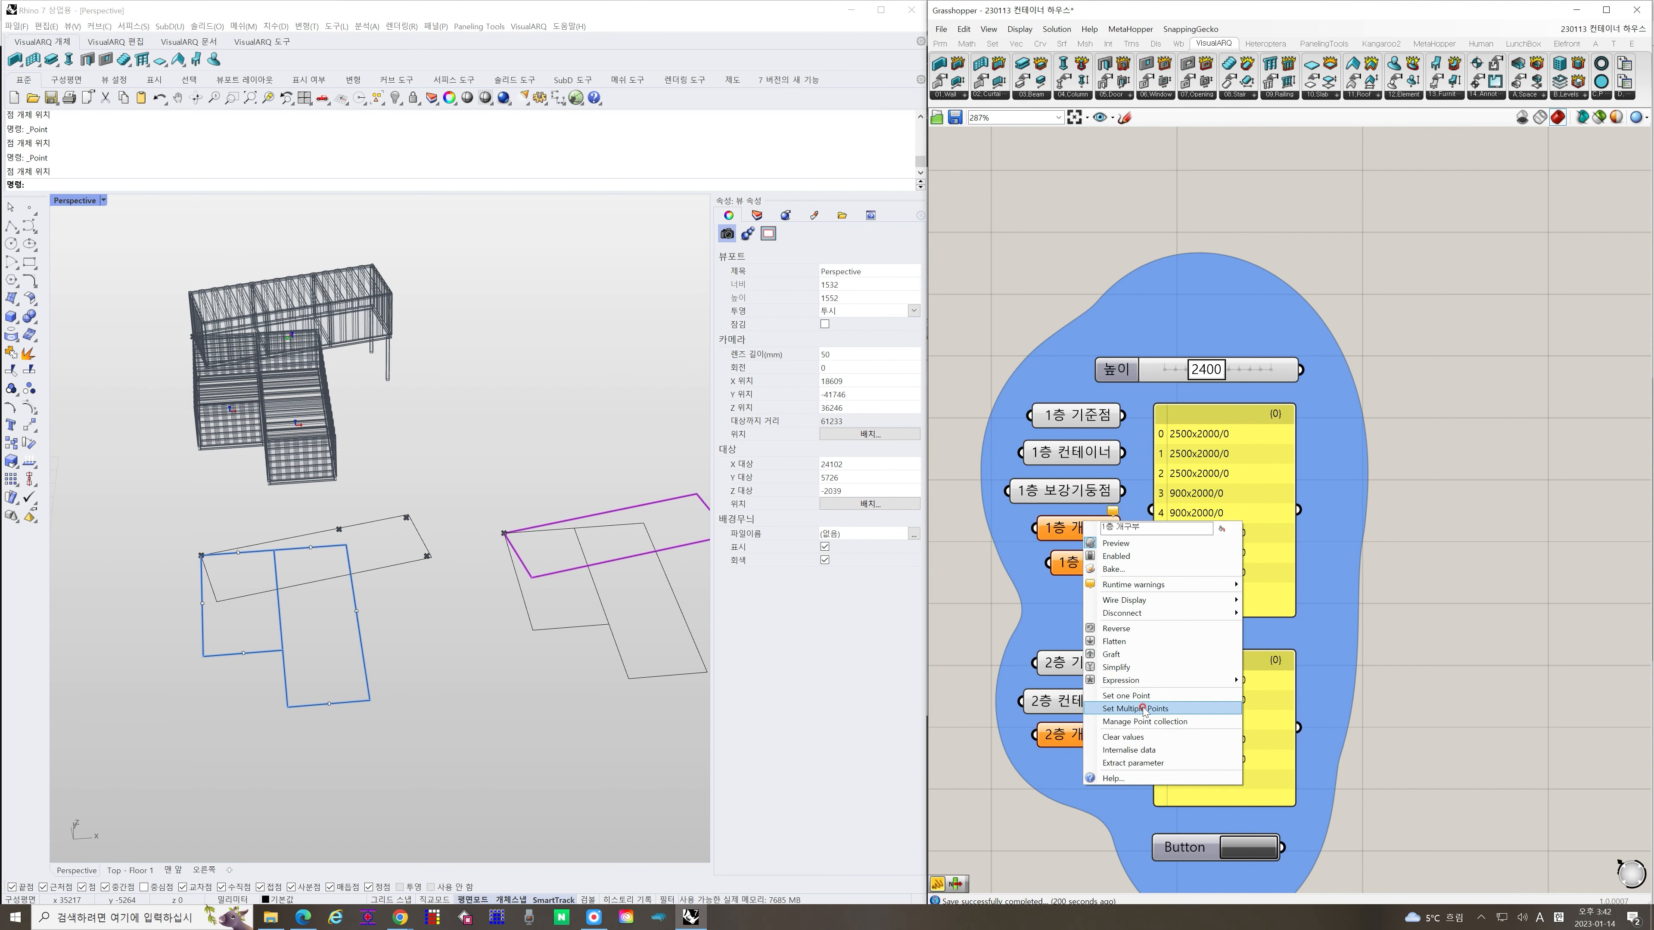
click(1107, 709)
drag(226, 626, 226, 626)
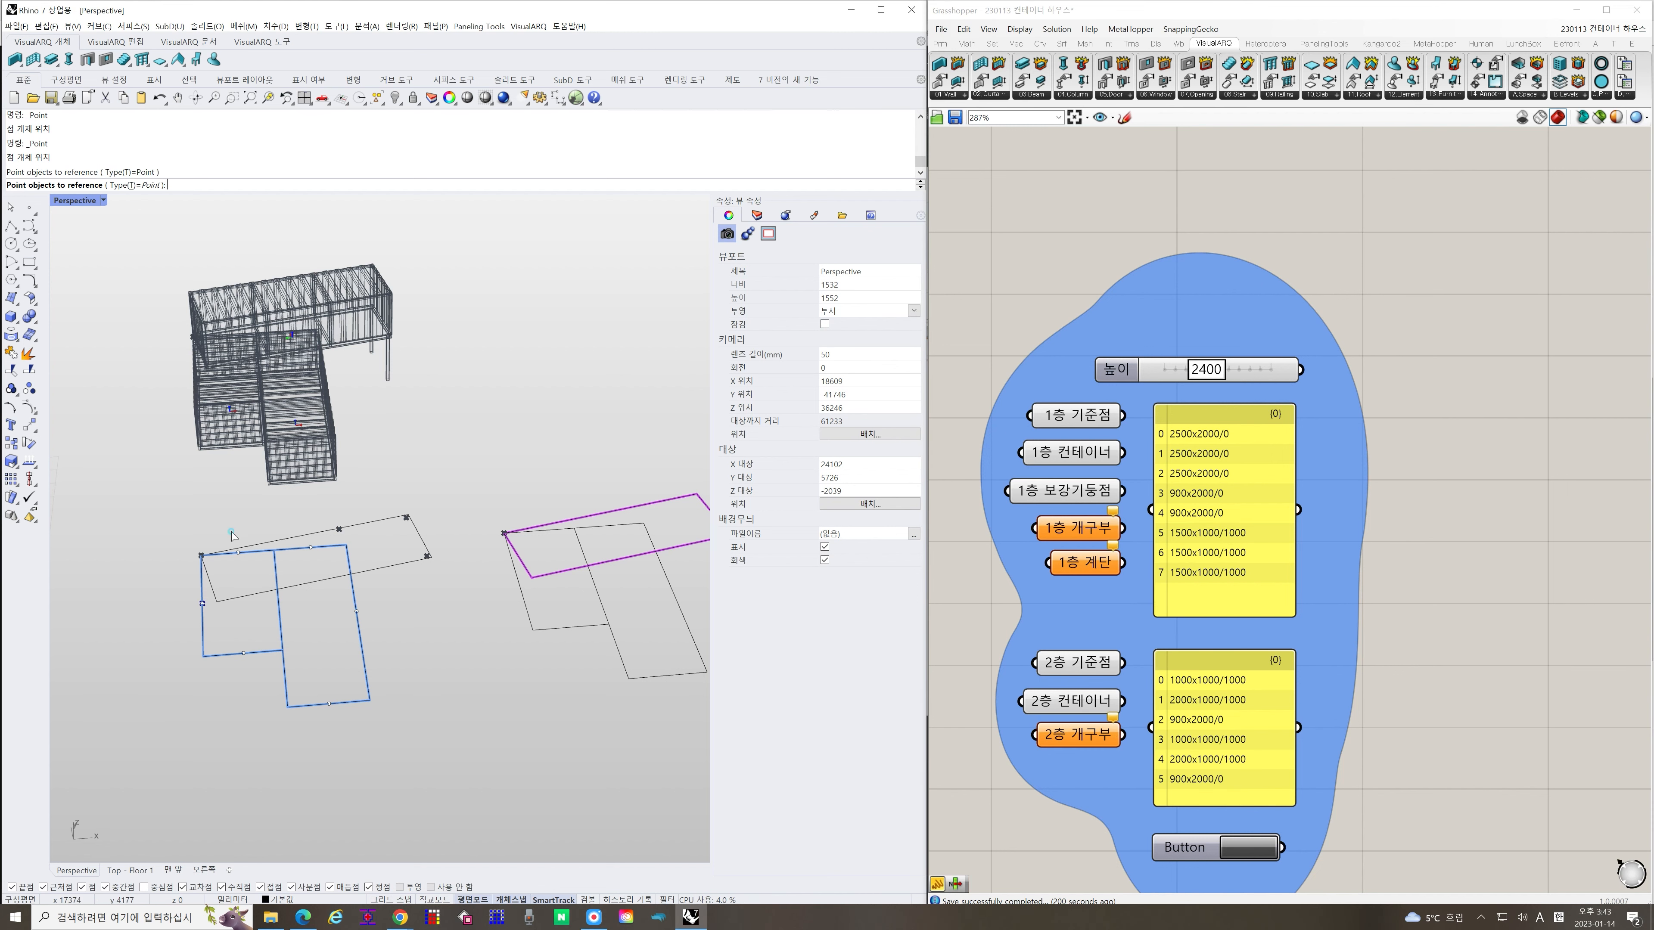
click(238, 552)
click(311, 548)
click(356, 611)
click(329, 704)
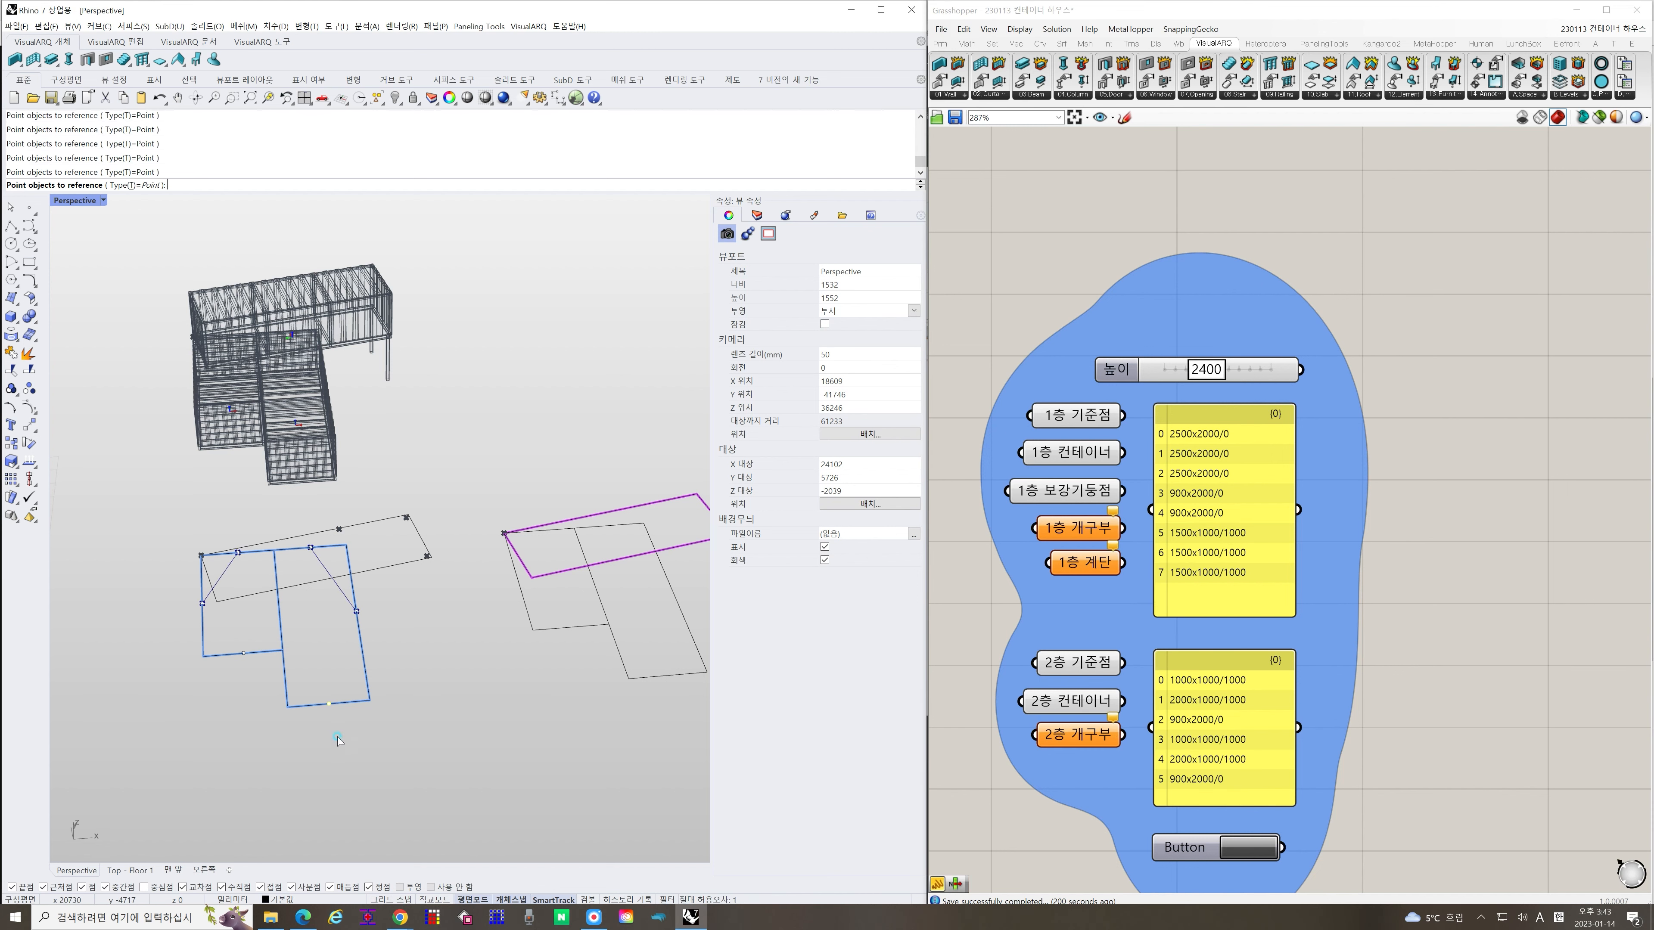
drag(265, 684, 266, 686)
right_click(265, 687)
right_drag(265, 688, 249, 665)
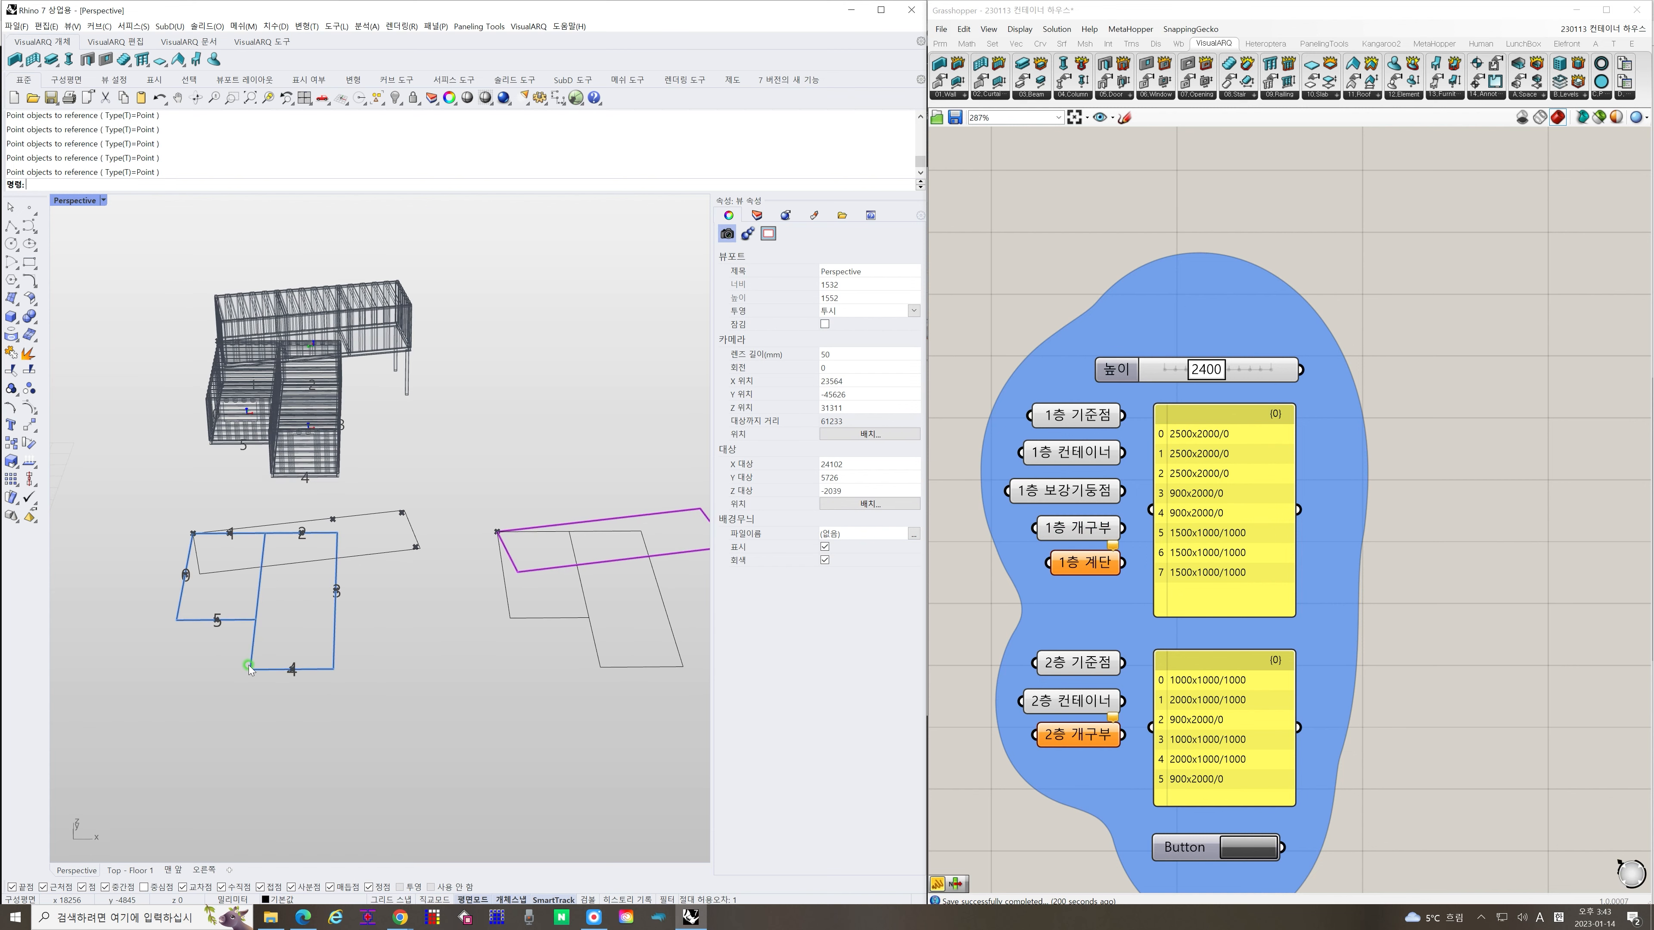
Delete all first-floor opening sizes in the upper panel except the first line, 2500x2000/0
scroll(247, 565, up, 5)
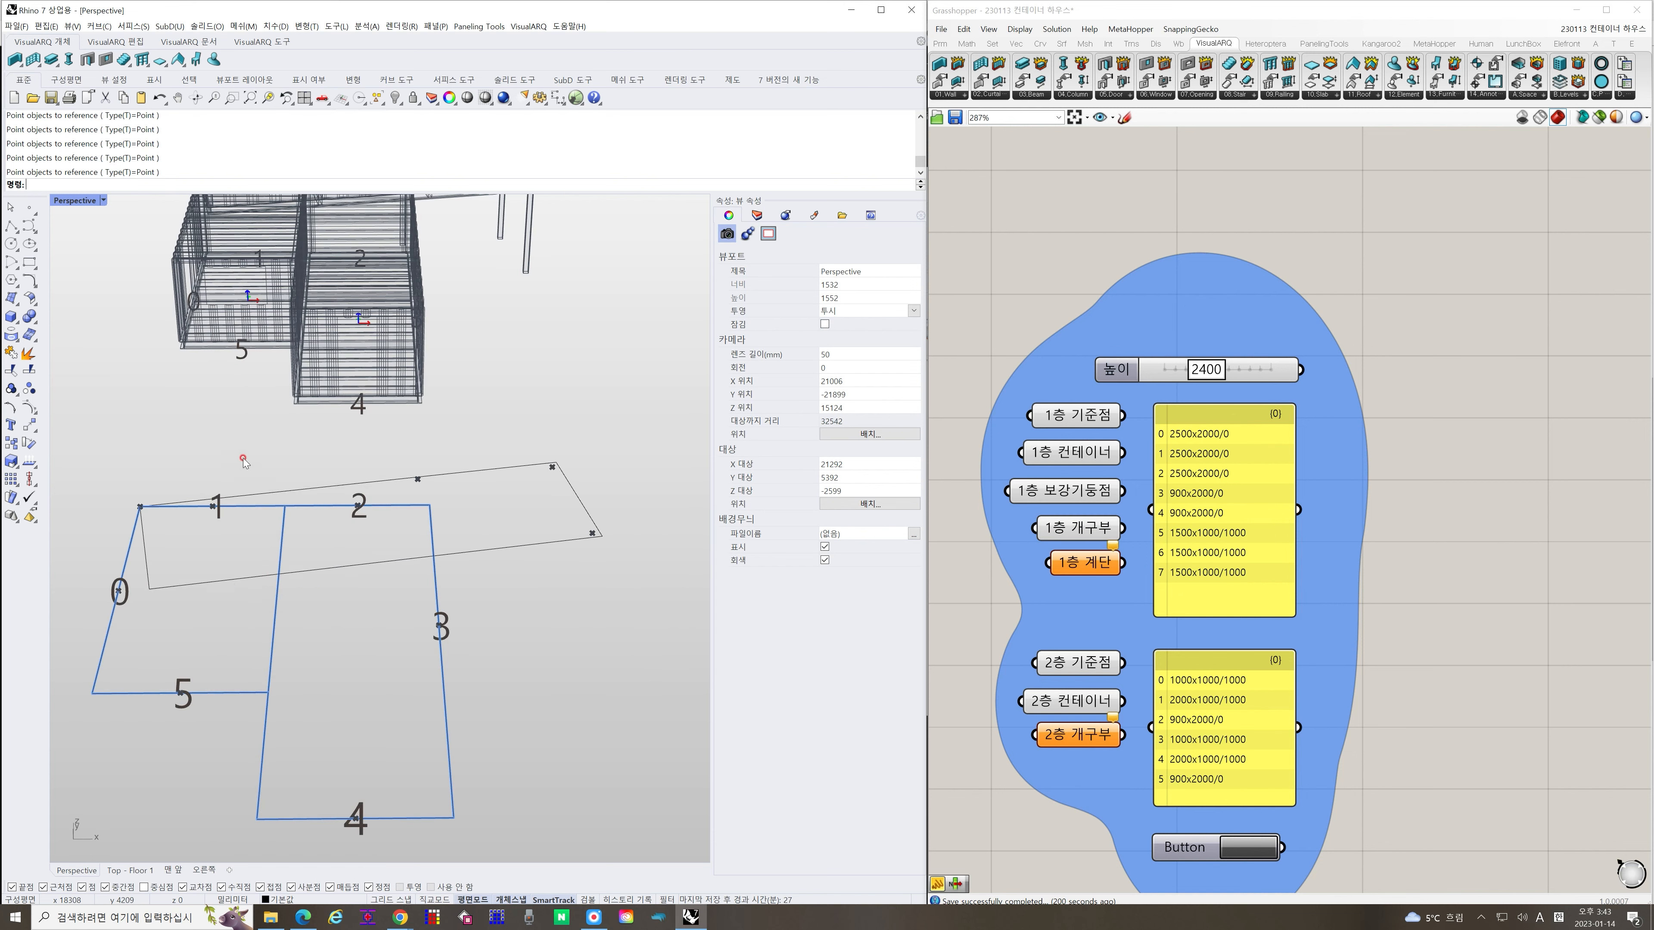
right_drag(243, 461, 249, 404)
double_click(1220, 545)
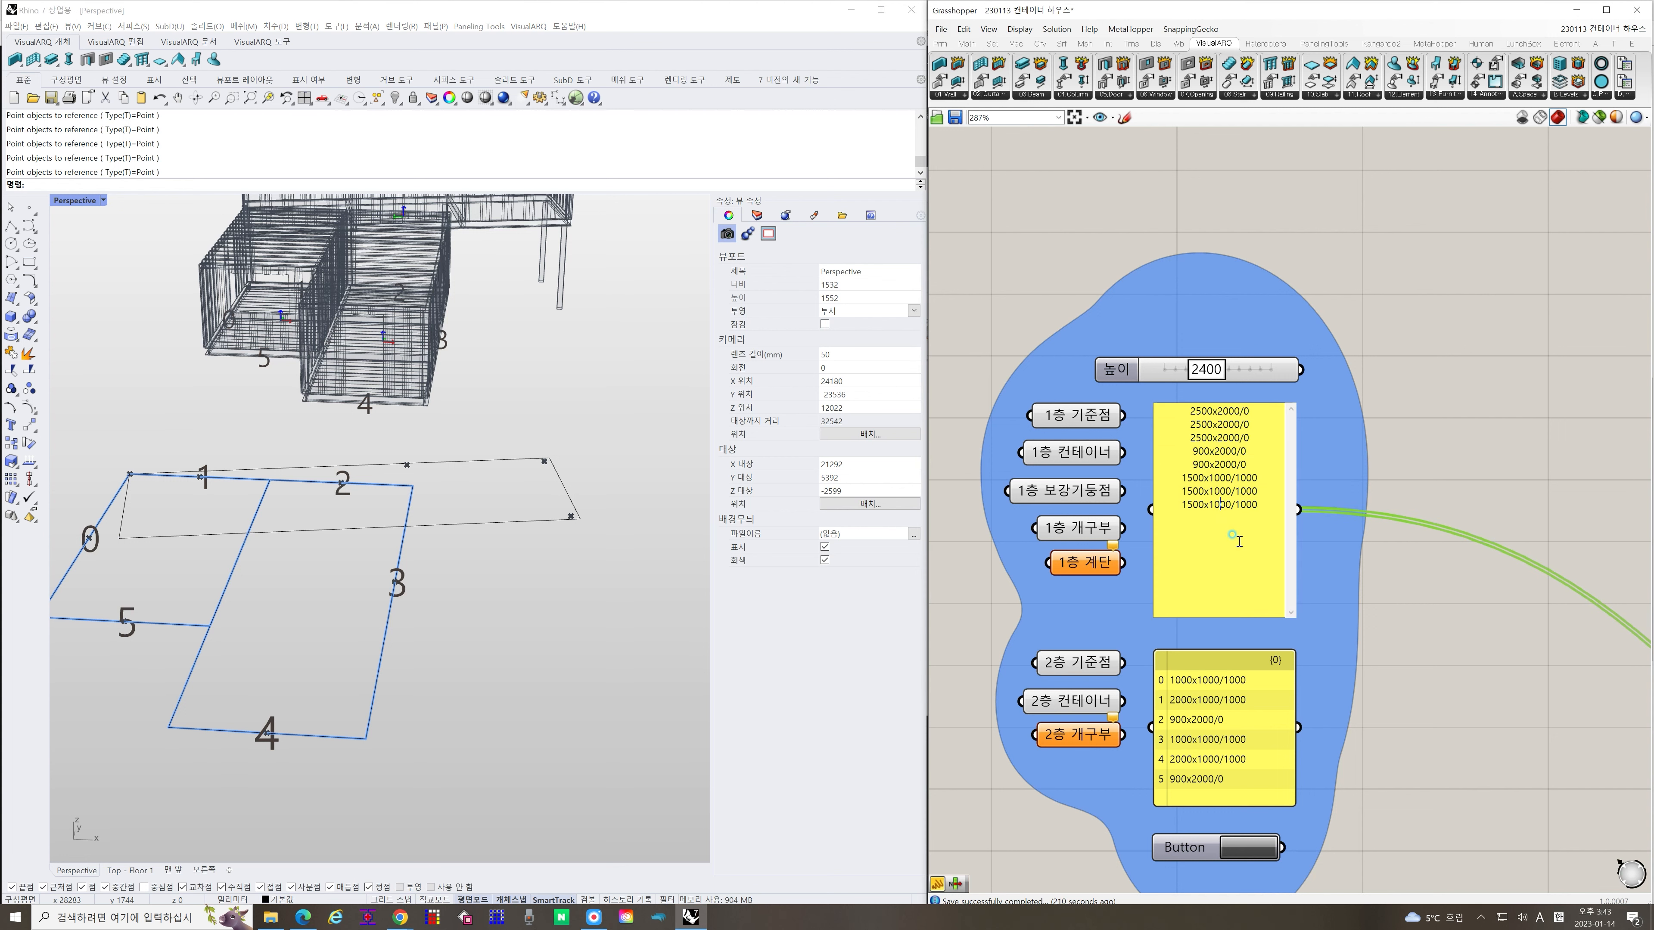
drag(1251, 520, 1151, 424)
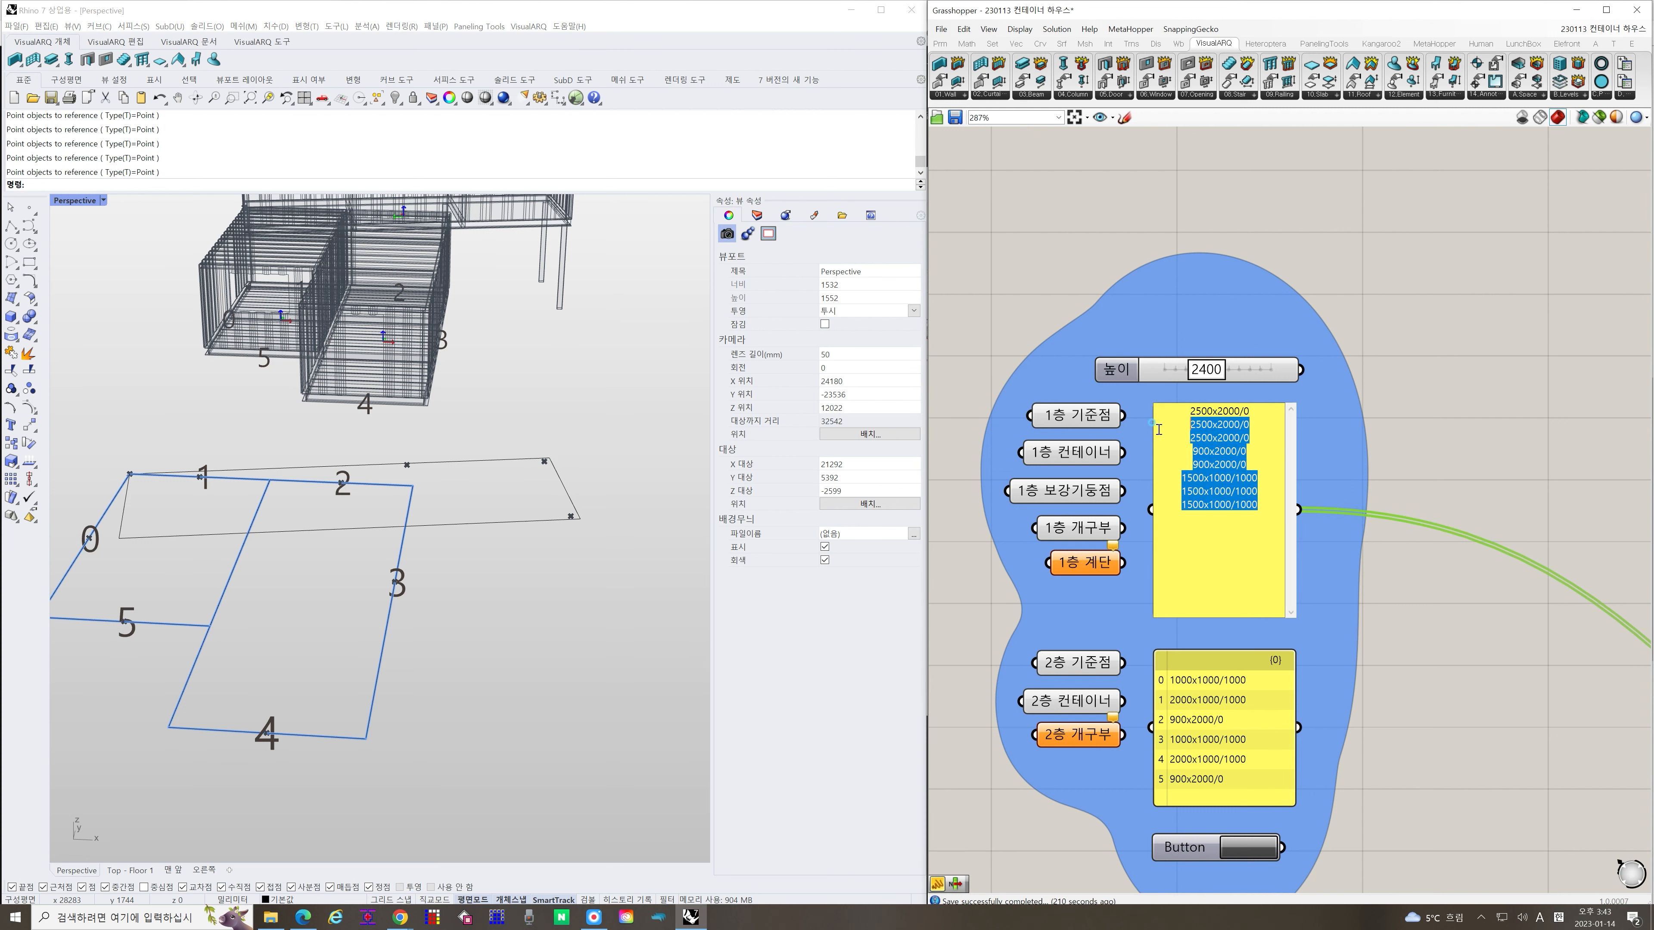
key(Delete)
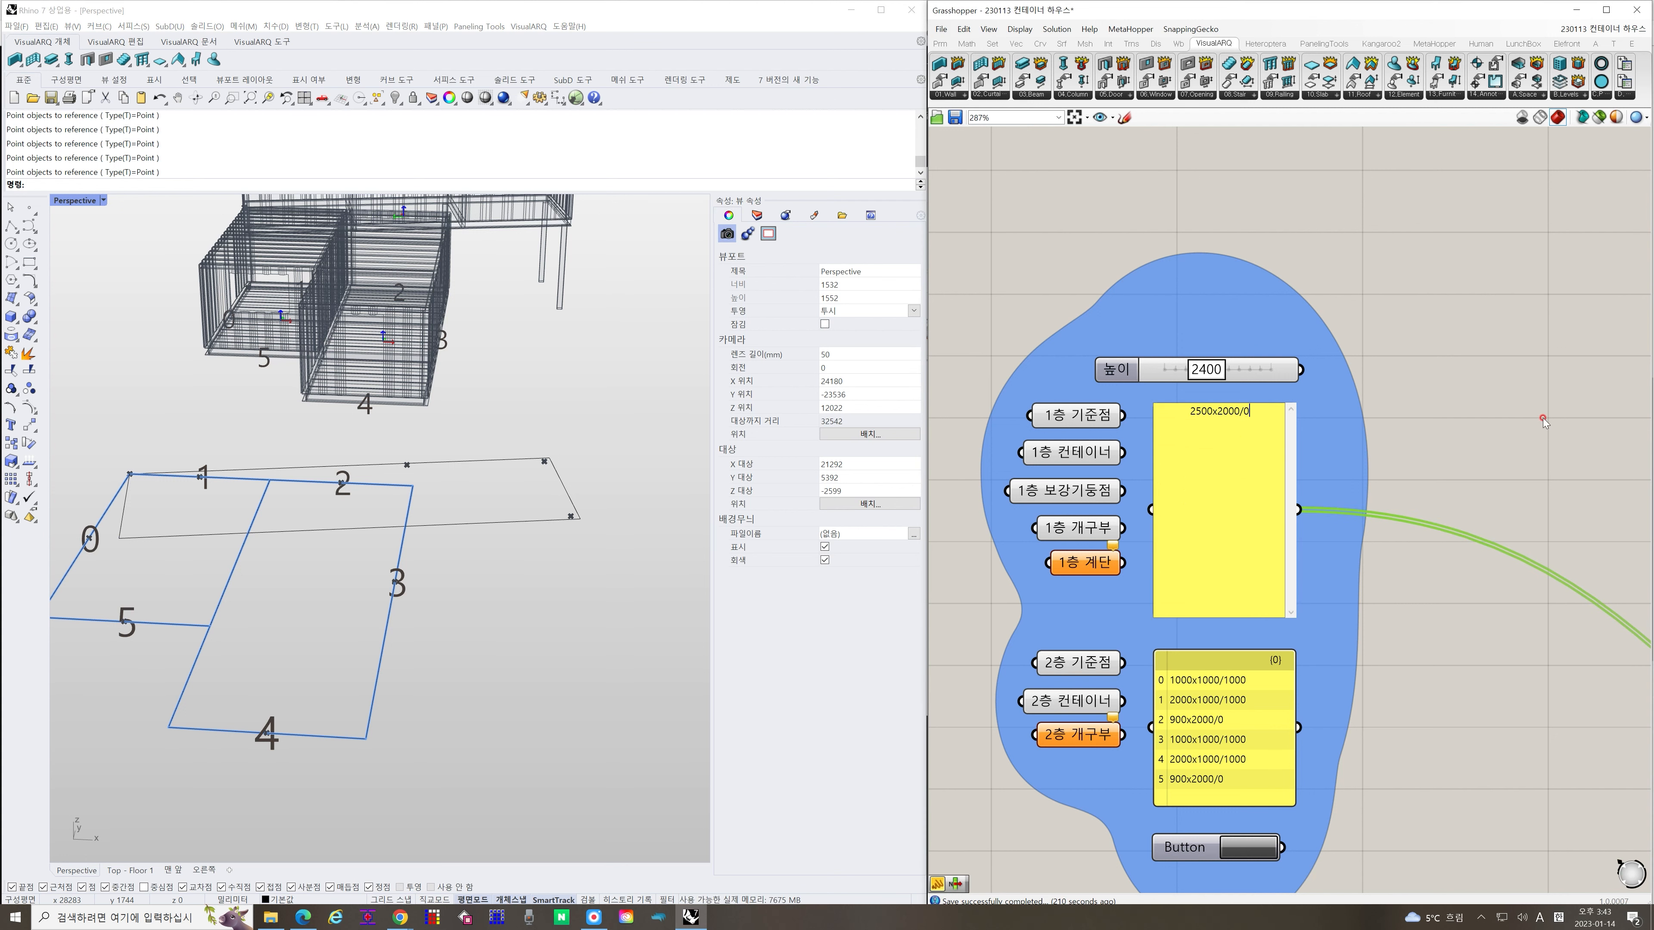
Examine the numbered opening positions on the first-floor containers and compare them with the numbers on the plan outlines
right_drag(345, 516, 331, 606)
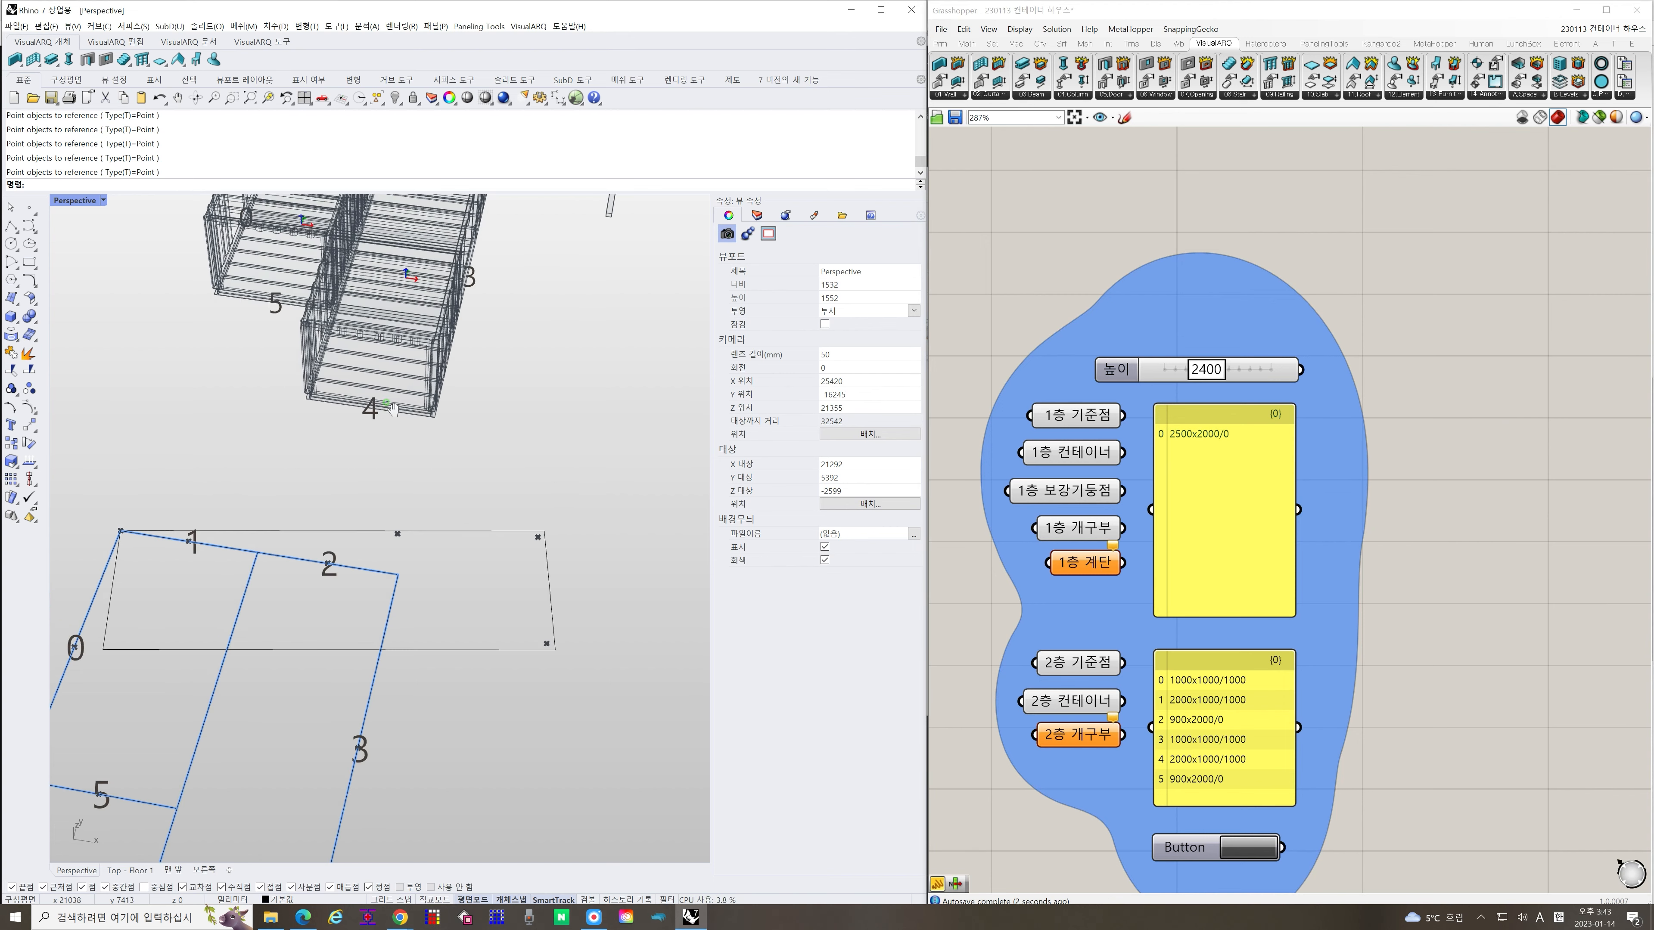
shift+right_drag(355, 321, 400, 417)
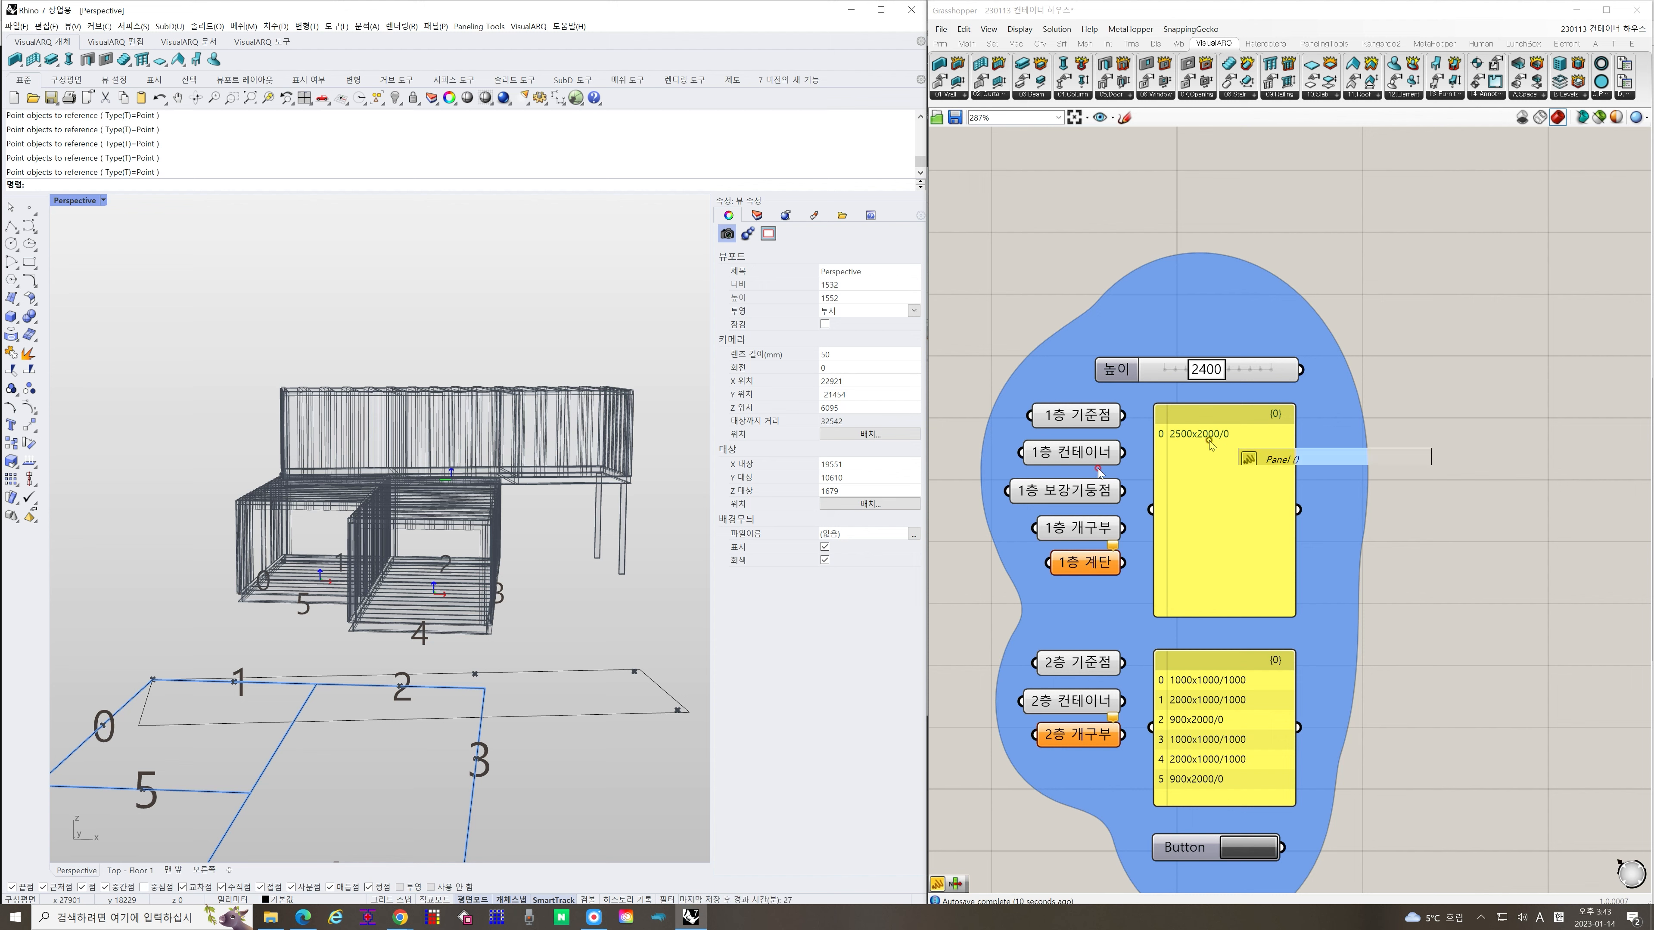
right_drag(390, 534, 341, 542)
scroll(287, 582, up, 5)
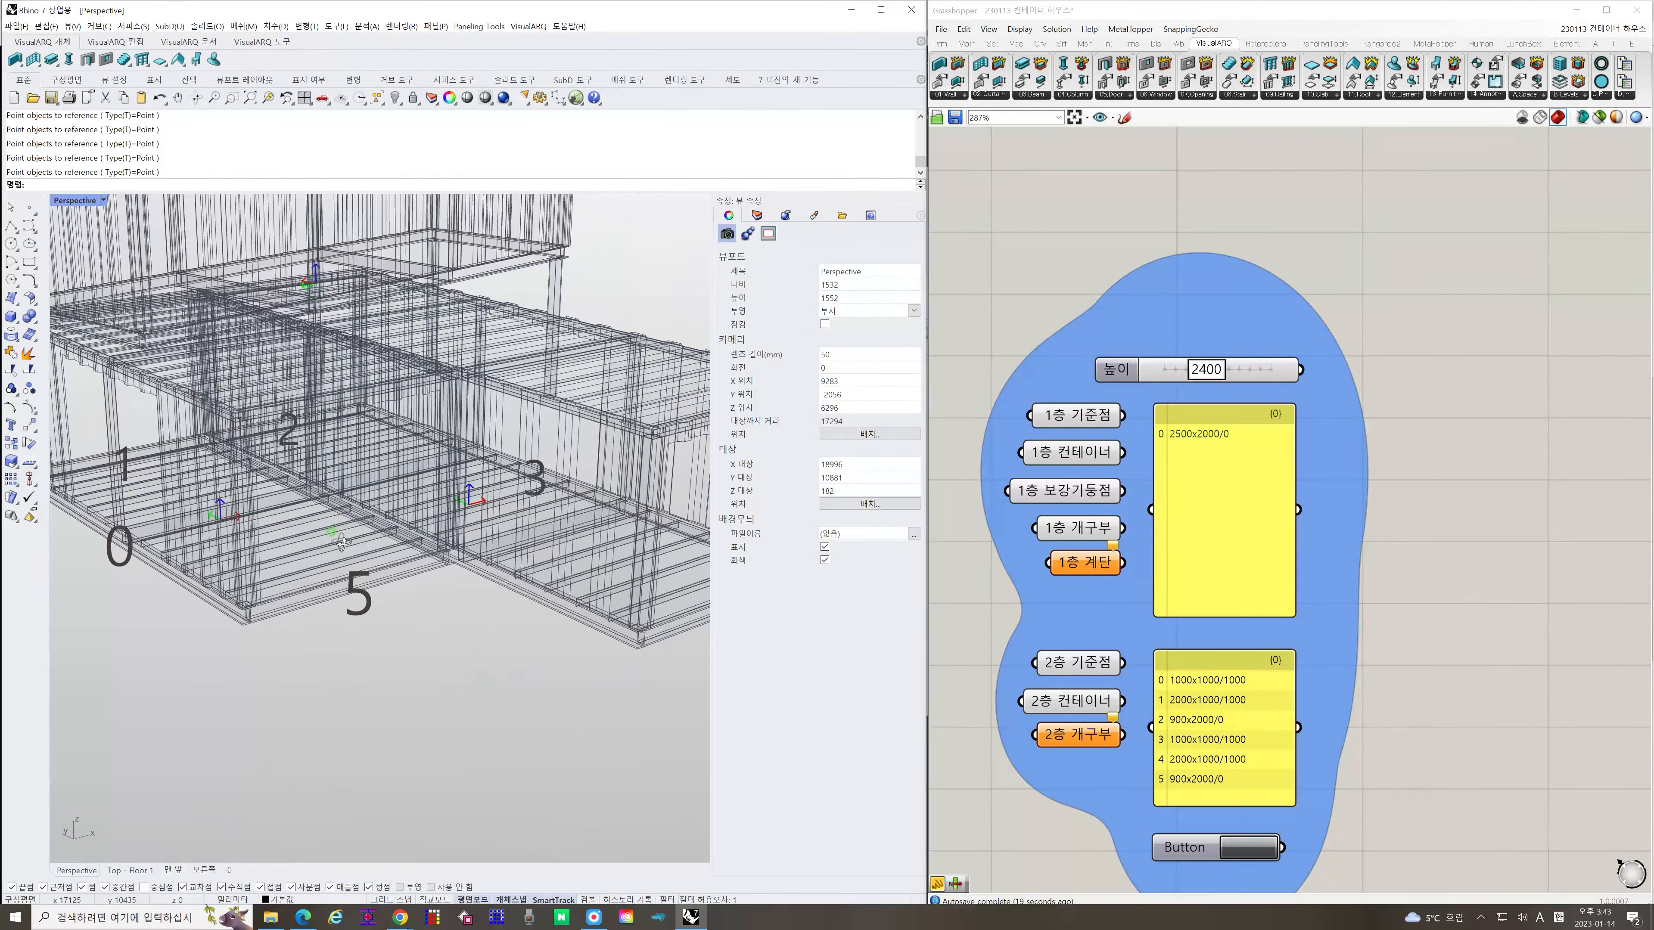
scroll(328, 541, down, 6)
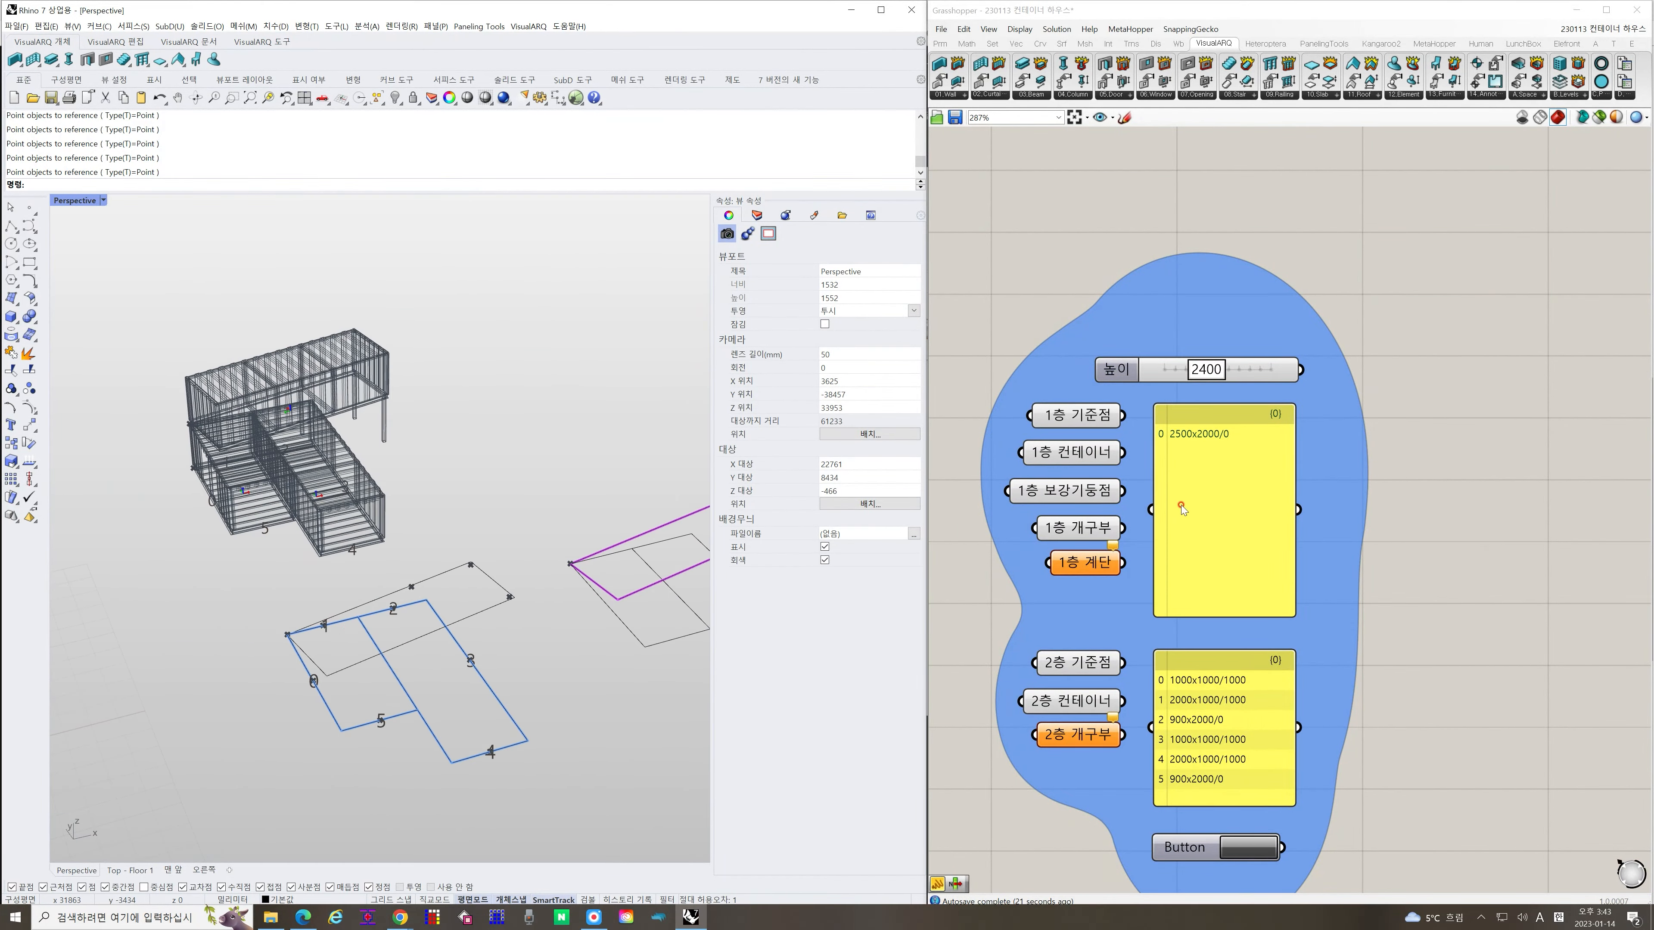
scroll(294, 678, up, 2)
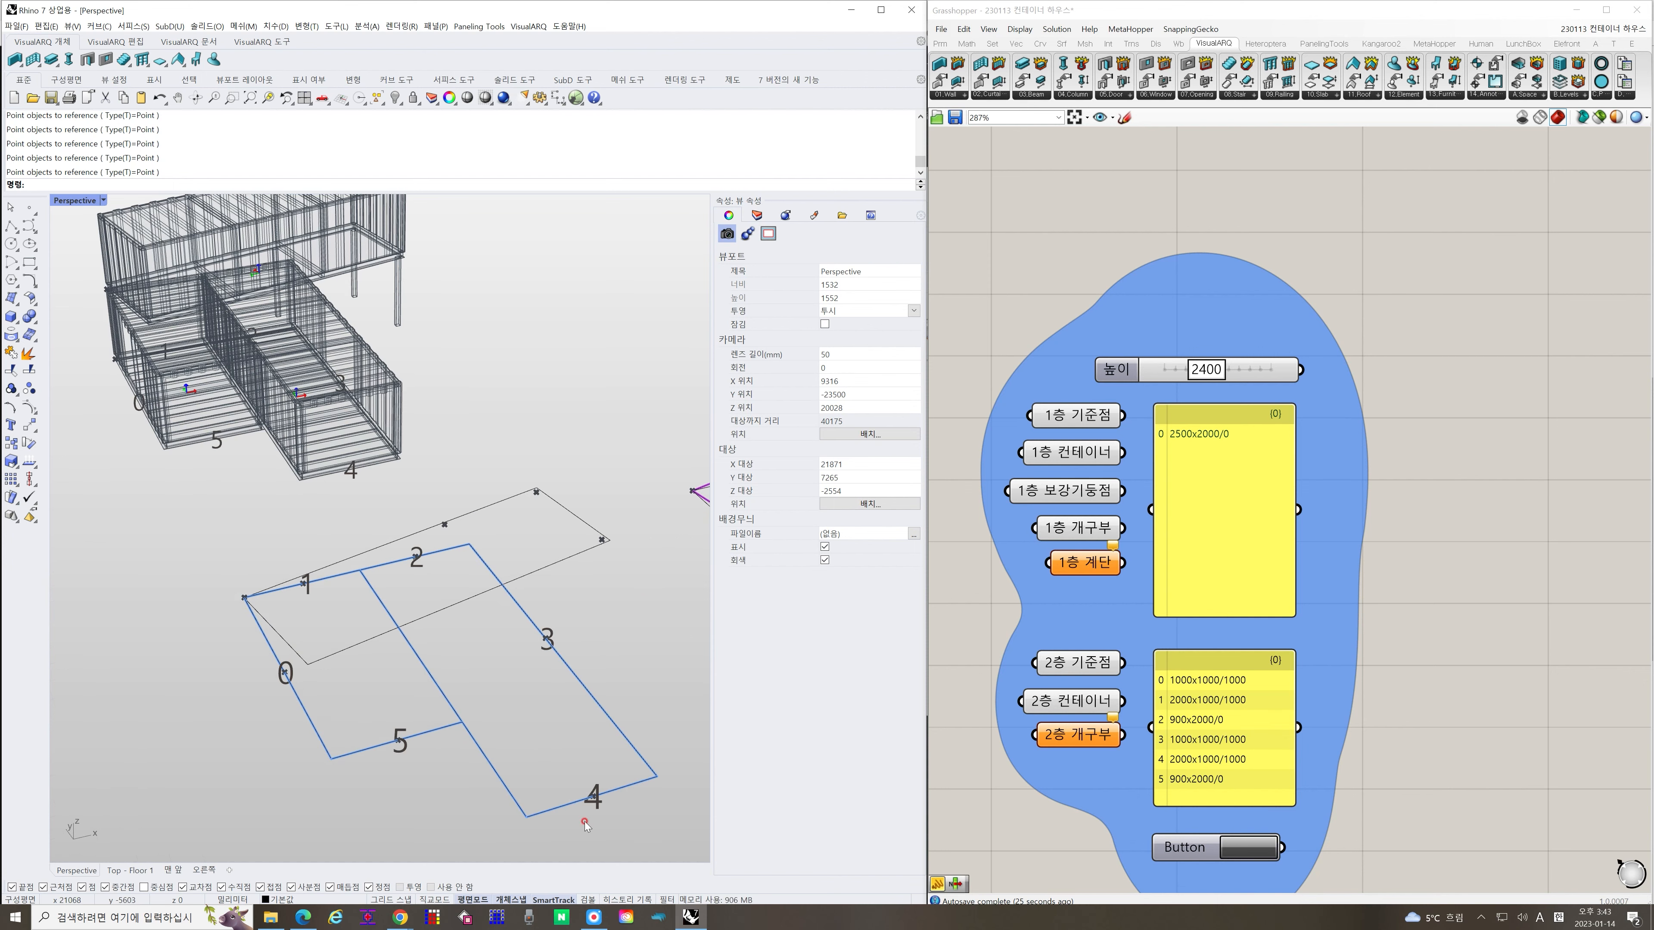
right_drag(270, 541, 198, 459)
scroll(202, 403, up, 2)
right_drag(202, 403, 142, 365)
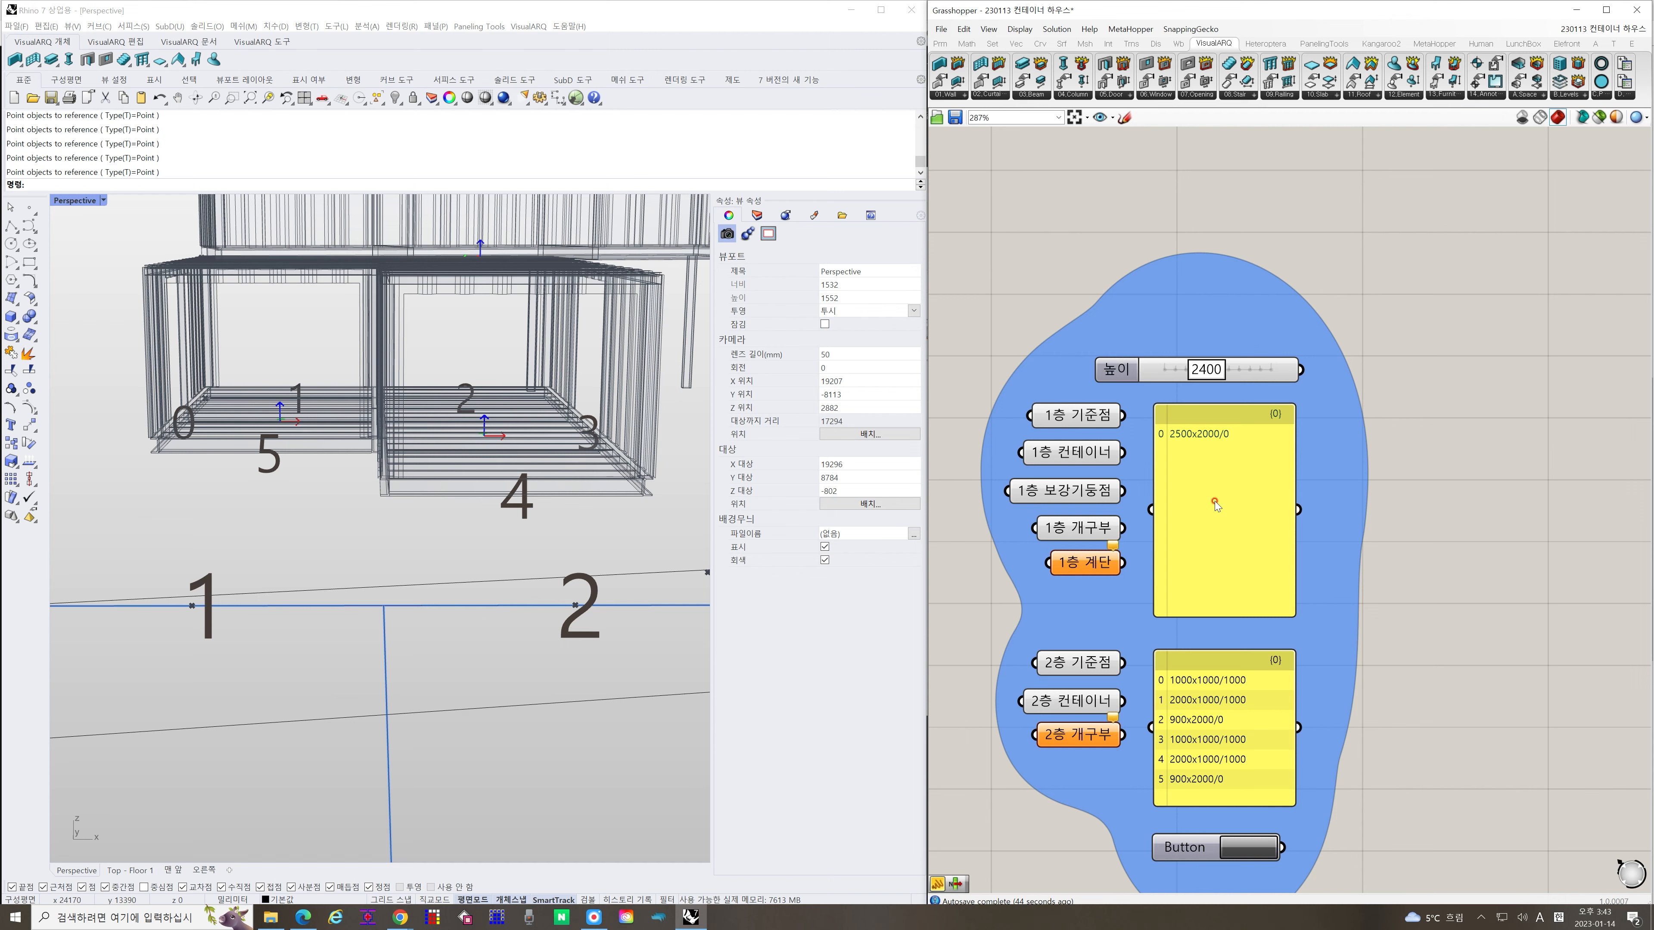
right_drag(501, 443, 468, 486)
scroll(467, 481, down, 6)
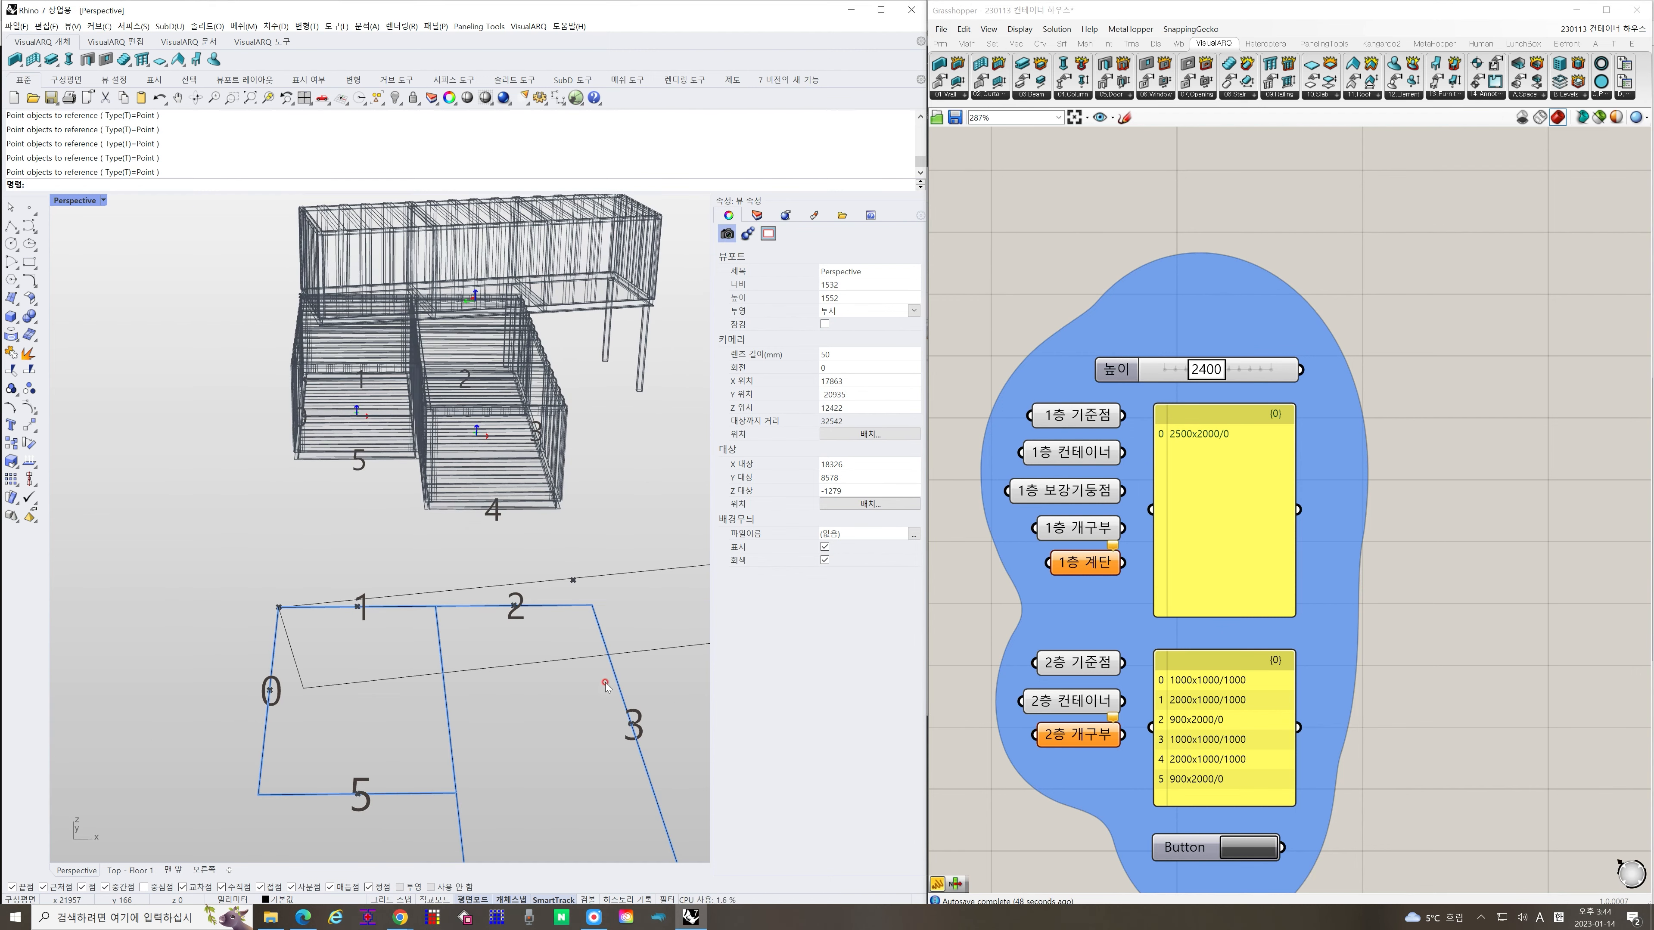
scroll(435, 685, down, 5)
right_drag(435, 684, 449, 745)
scroll(449, 745, up, 3)
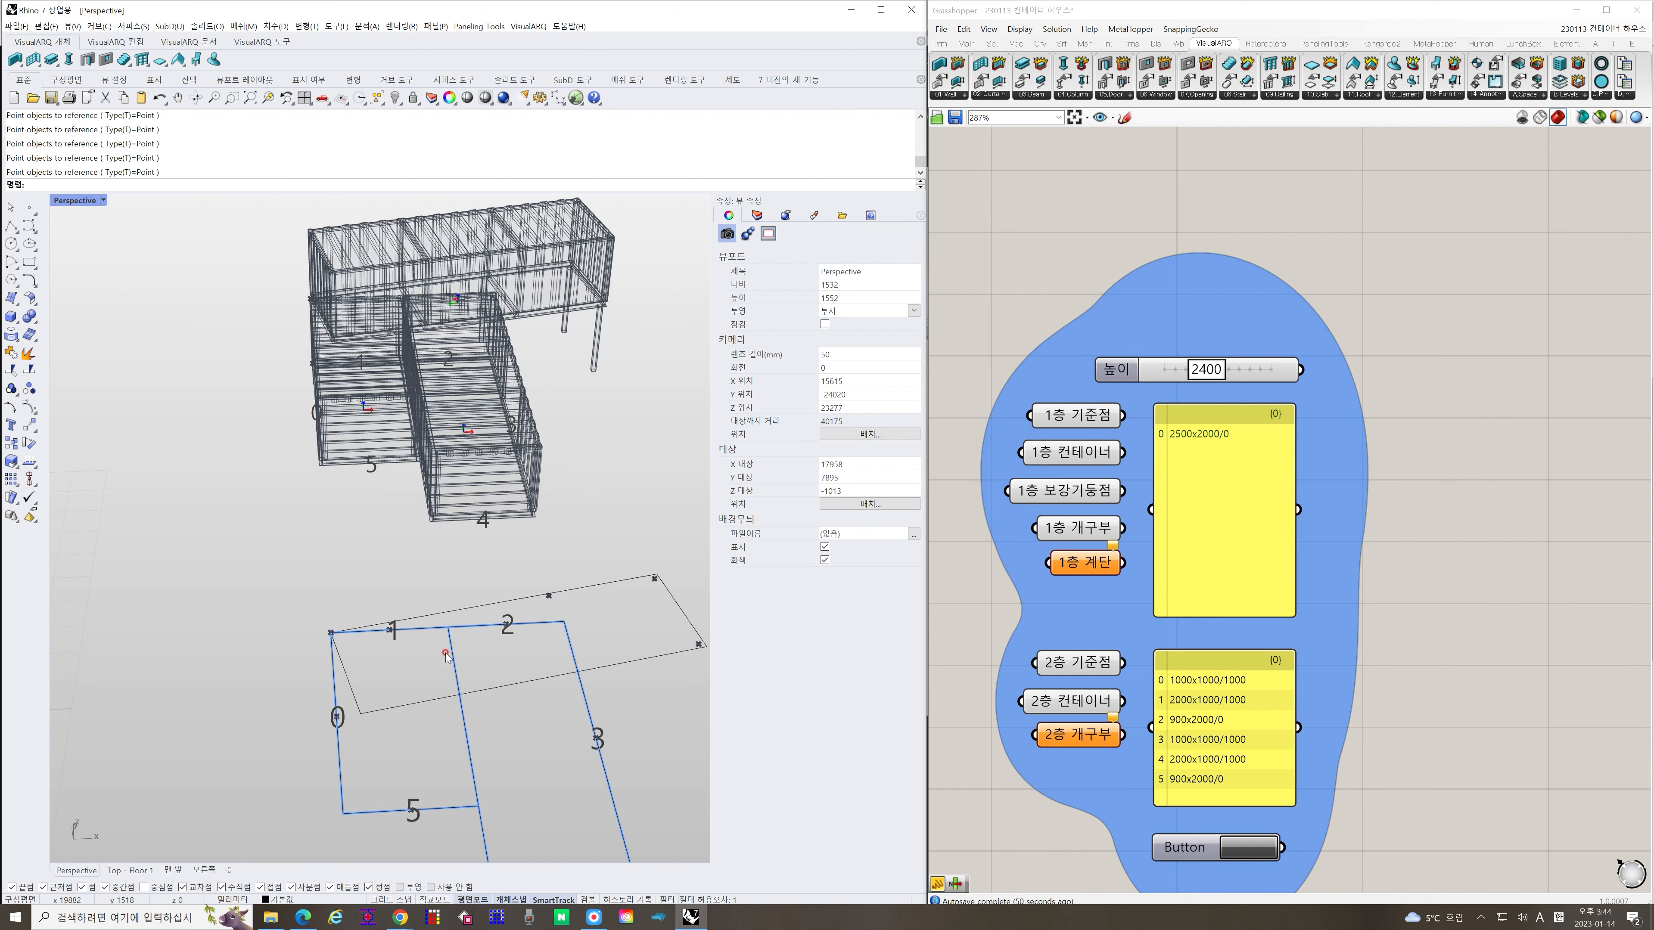
Repeat the size 2500x2000/0 in the upper panel until there are six first-floor opening lines
shift+right_drag(445, 653, 454, 605)
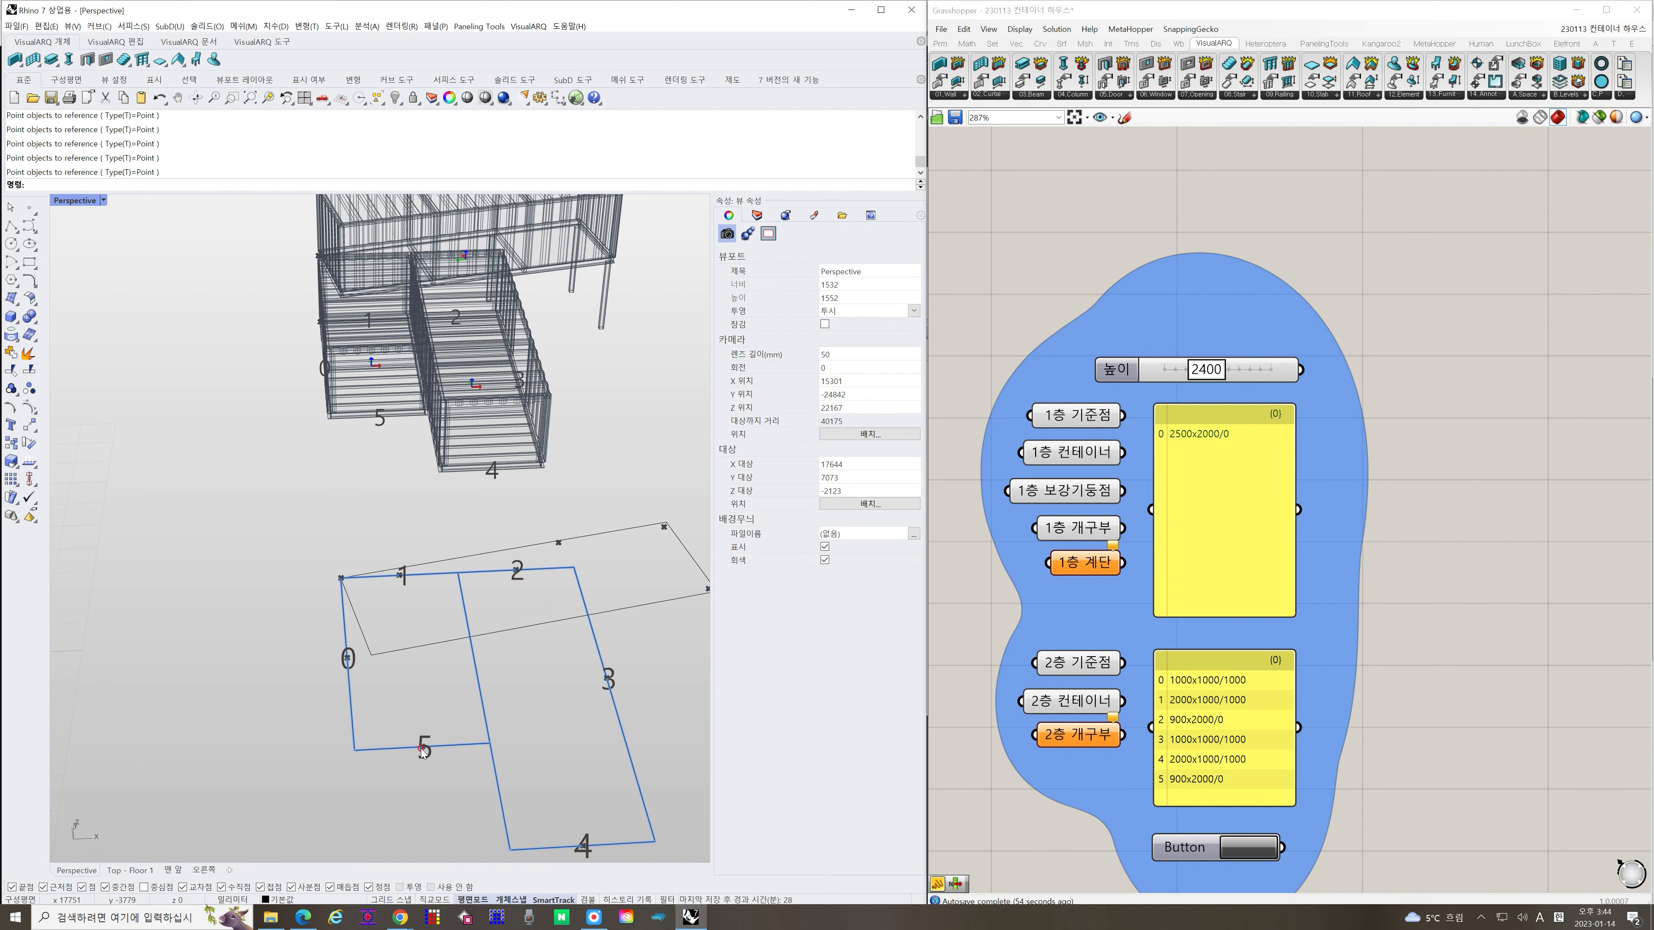
double_click(1181, 450)
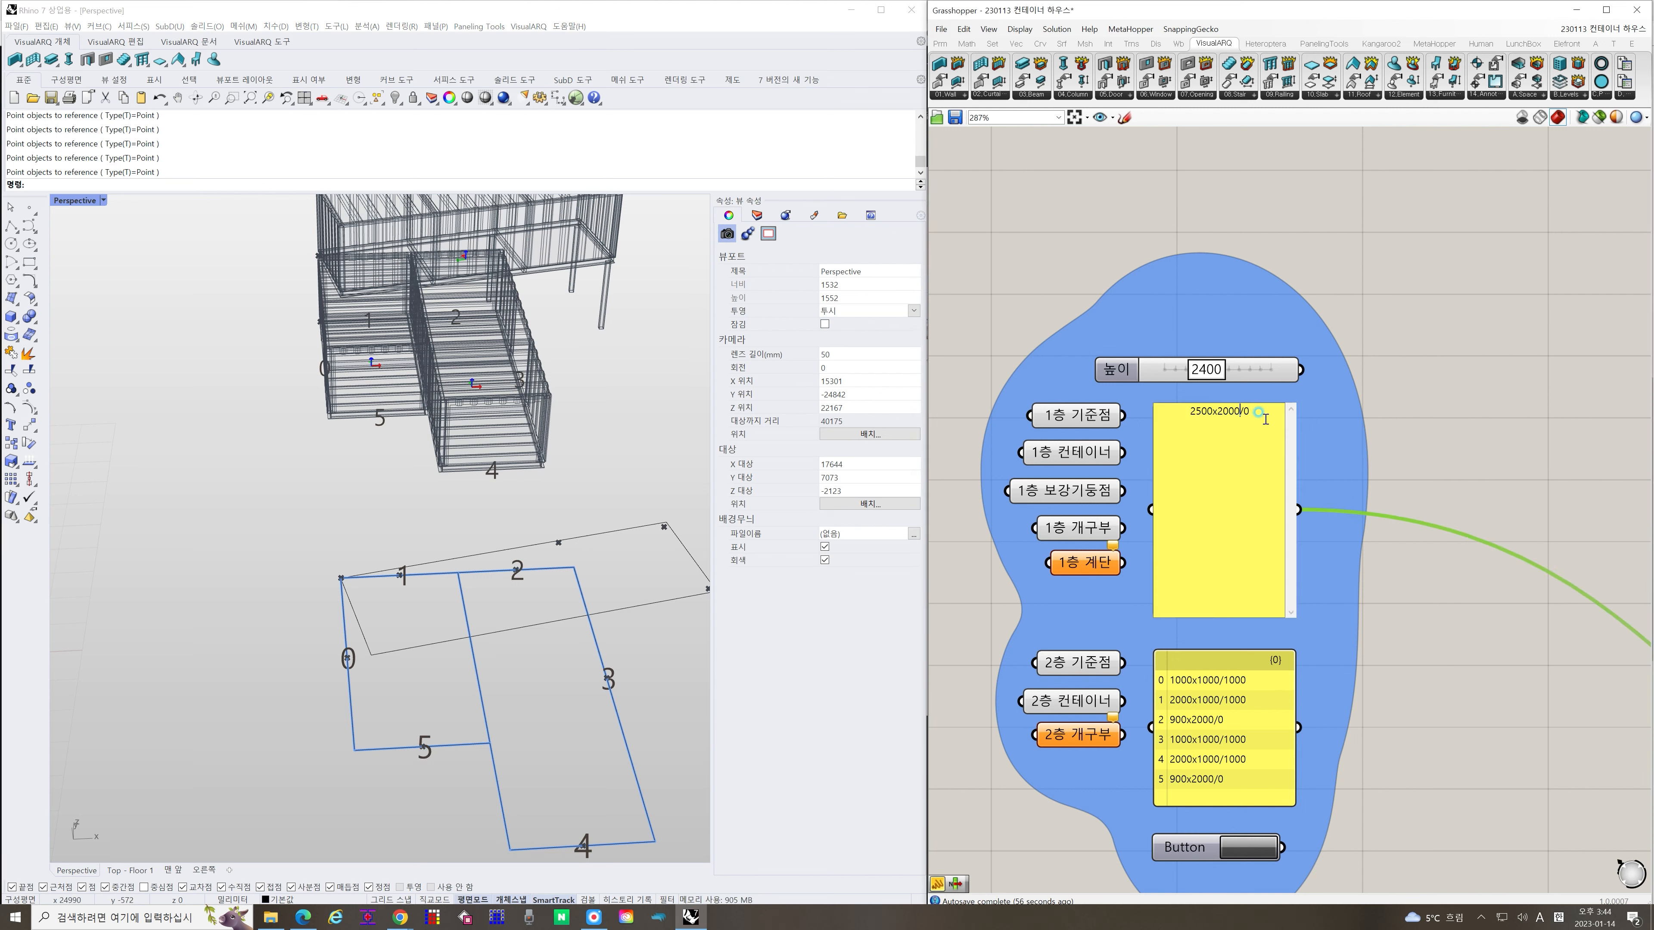
click(1263, 411)
key(ctrl+v)
key(ctrl+v)
key(ctrl+v)
key(ctrl+v)
text(2500x2000/0)
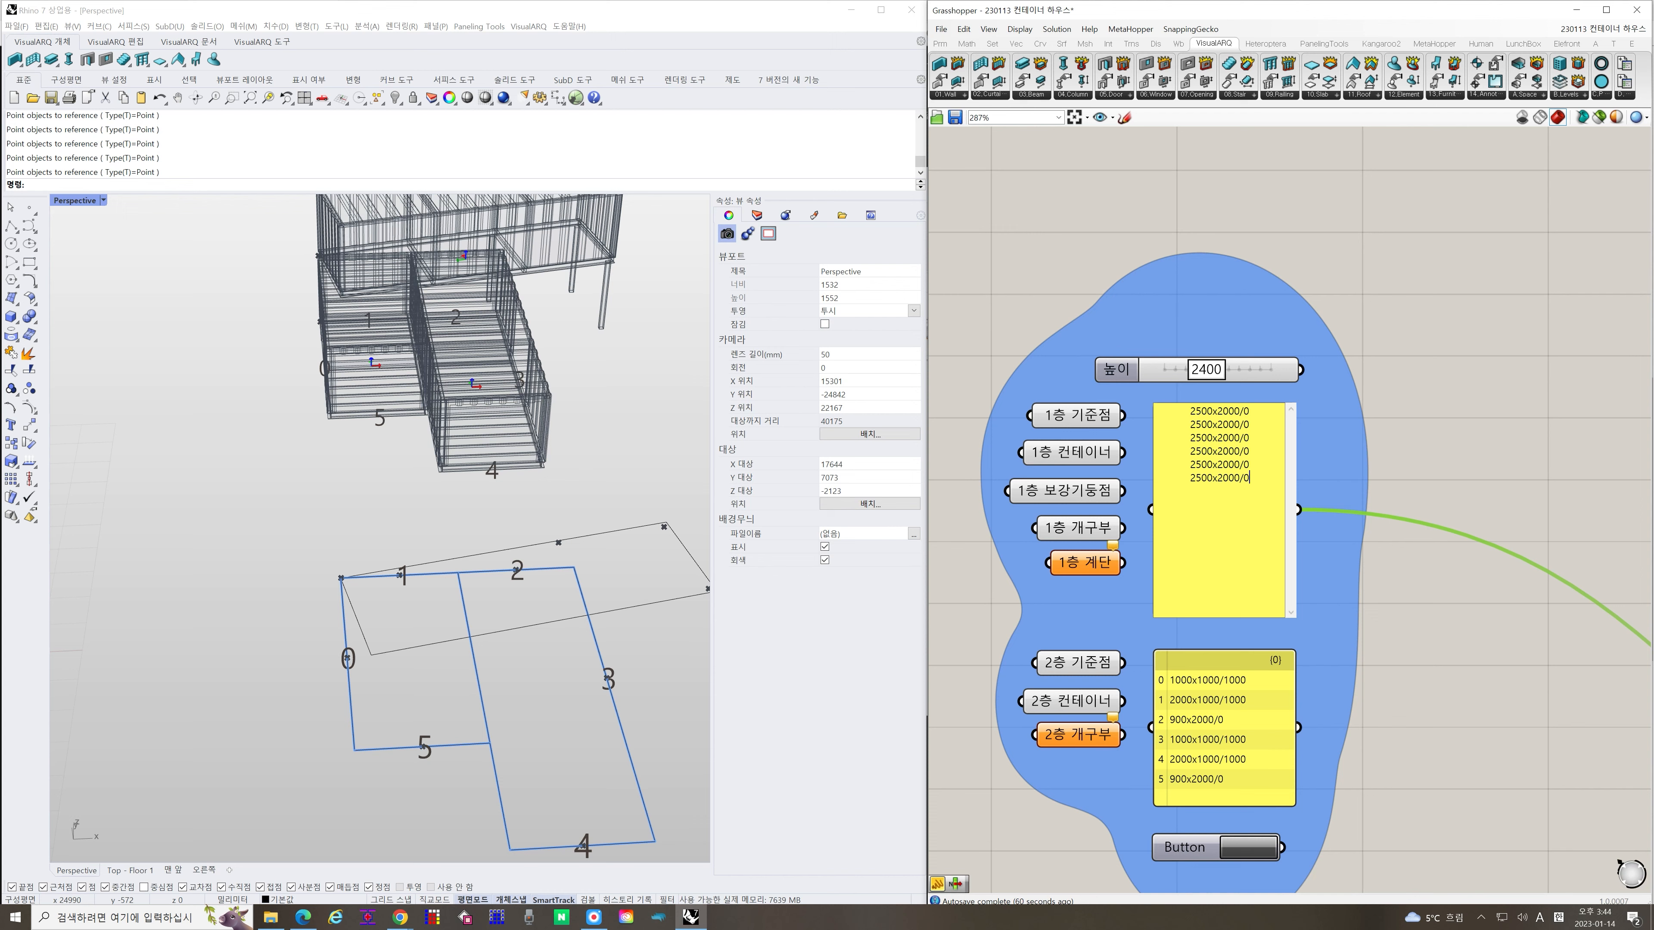
click(1463, 441)
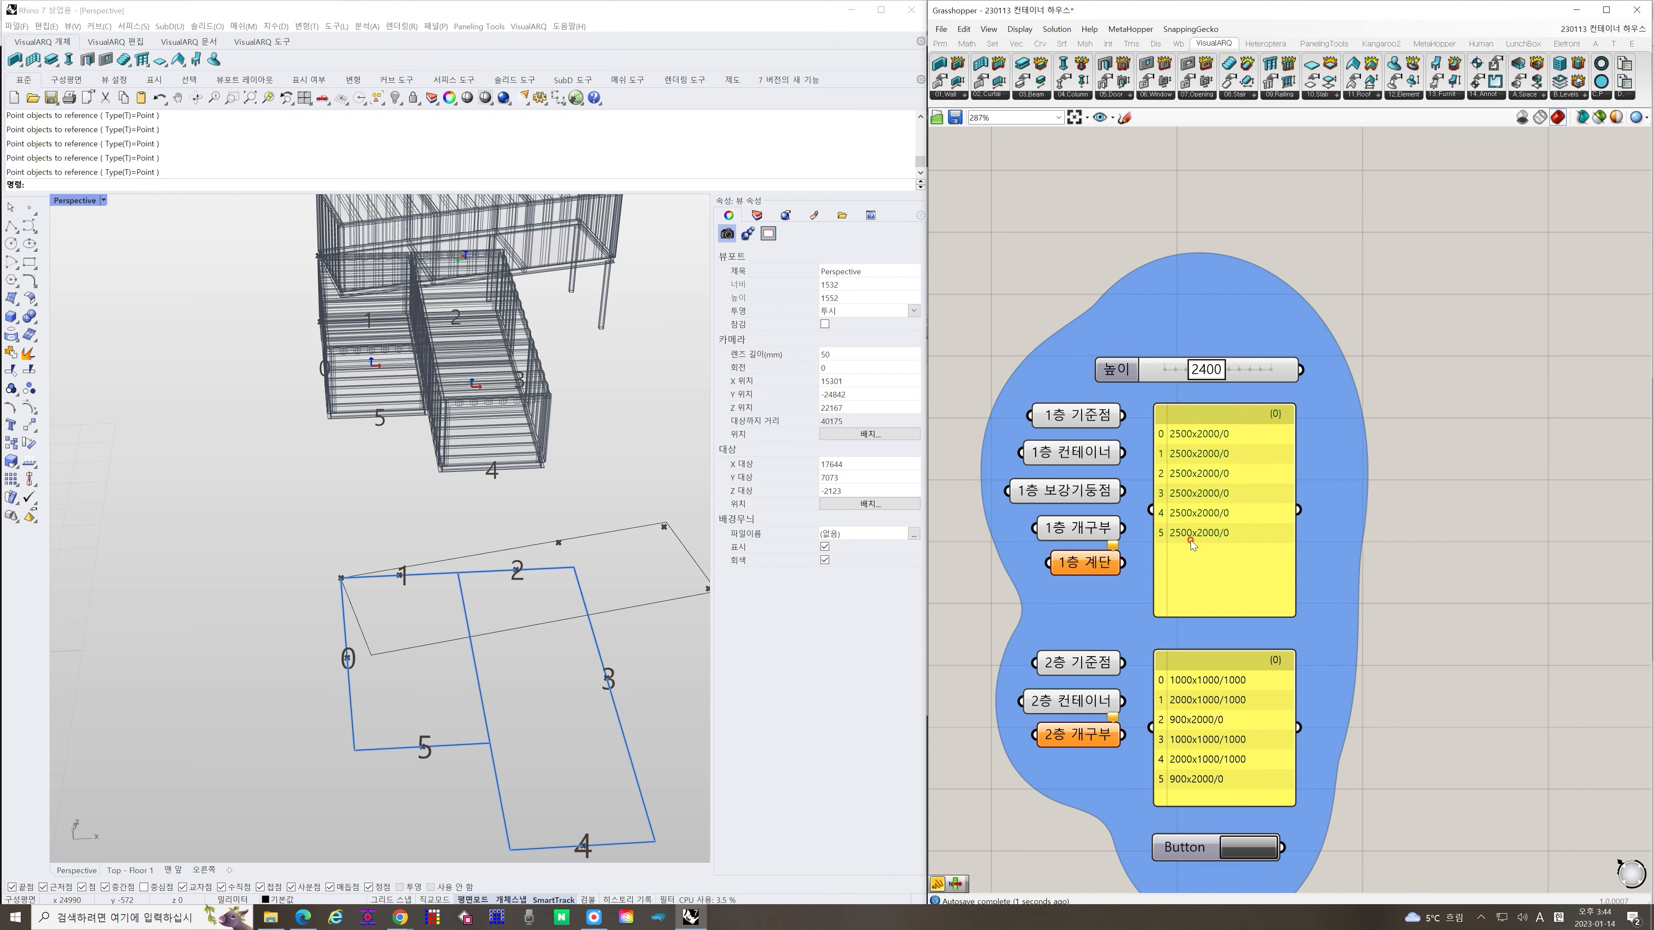
Set the size of first-floor opening 5, on the shorter container's front short edge, to 900x2000/0
right_drag(539, 469, 485, 450)
scroll(394, 391, up, 14)
right_drag(395, 391, 456, 417)
double_click(1190, 494)
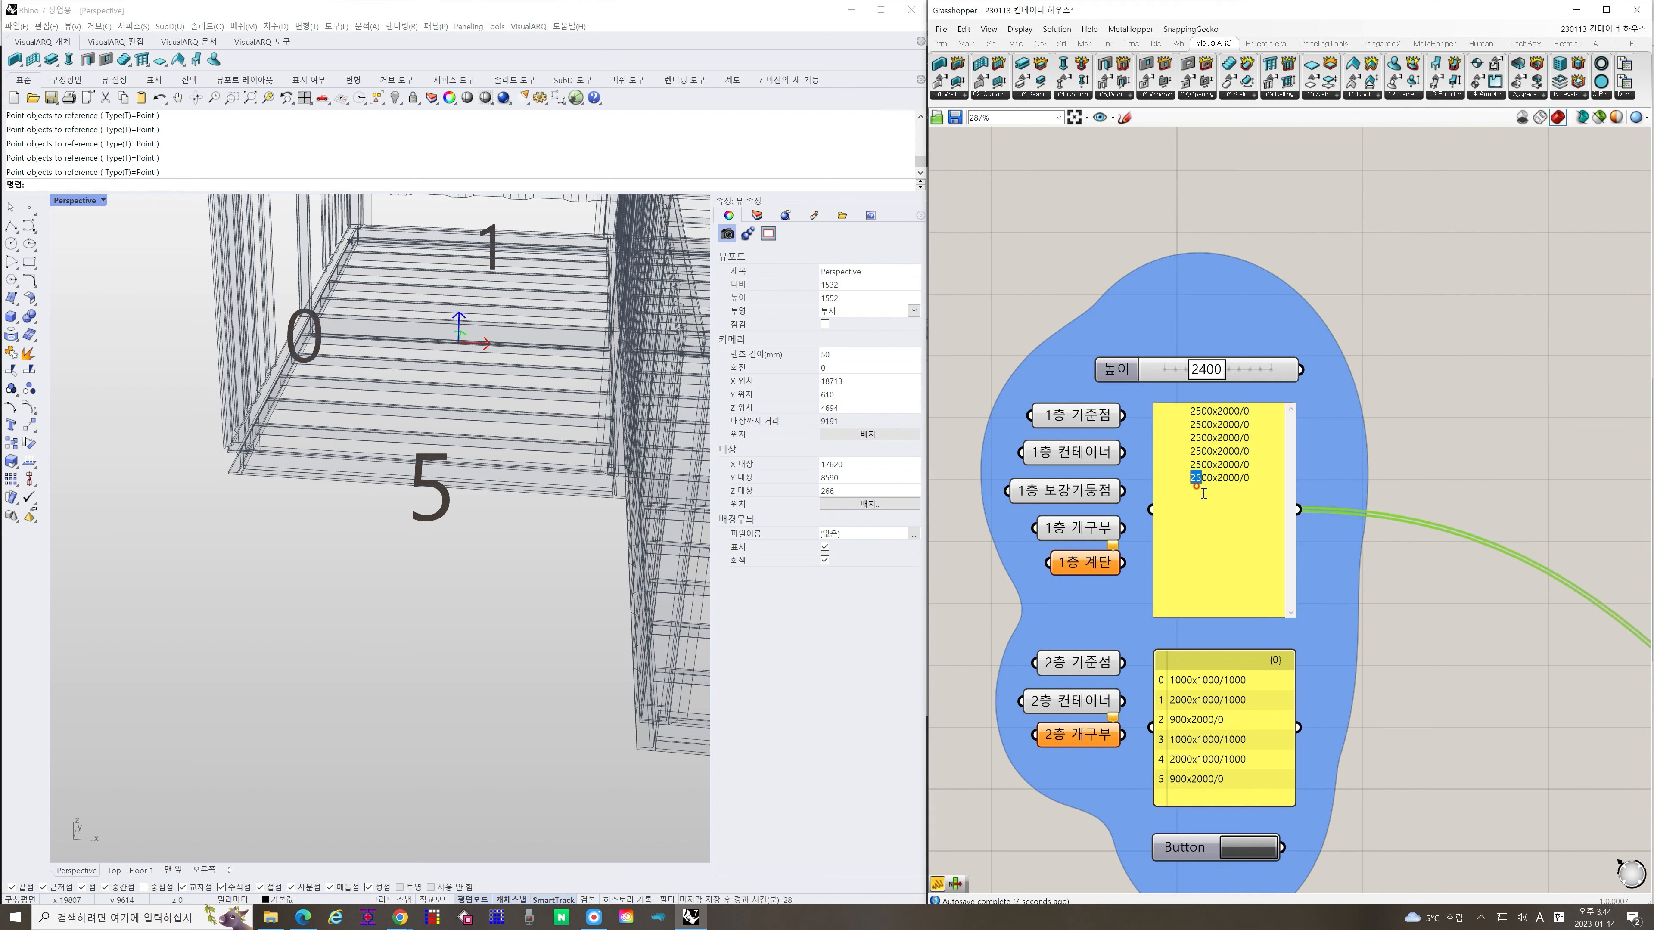
text(8)
Set the size of first-floor opening 3, on the longer container's outer long edge, to 1000x1000/1000
right_drag(691, 546, 474, 387)
scroll(478, 385, down, 7)
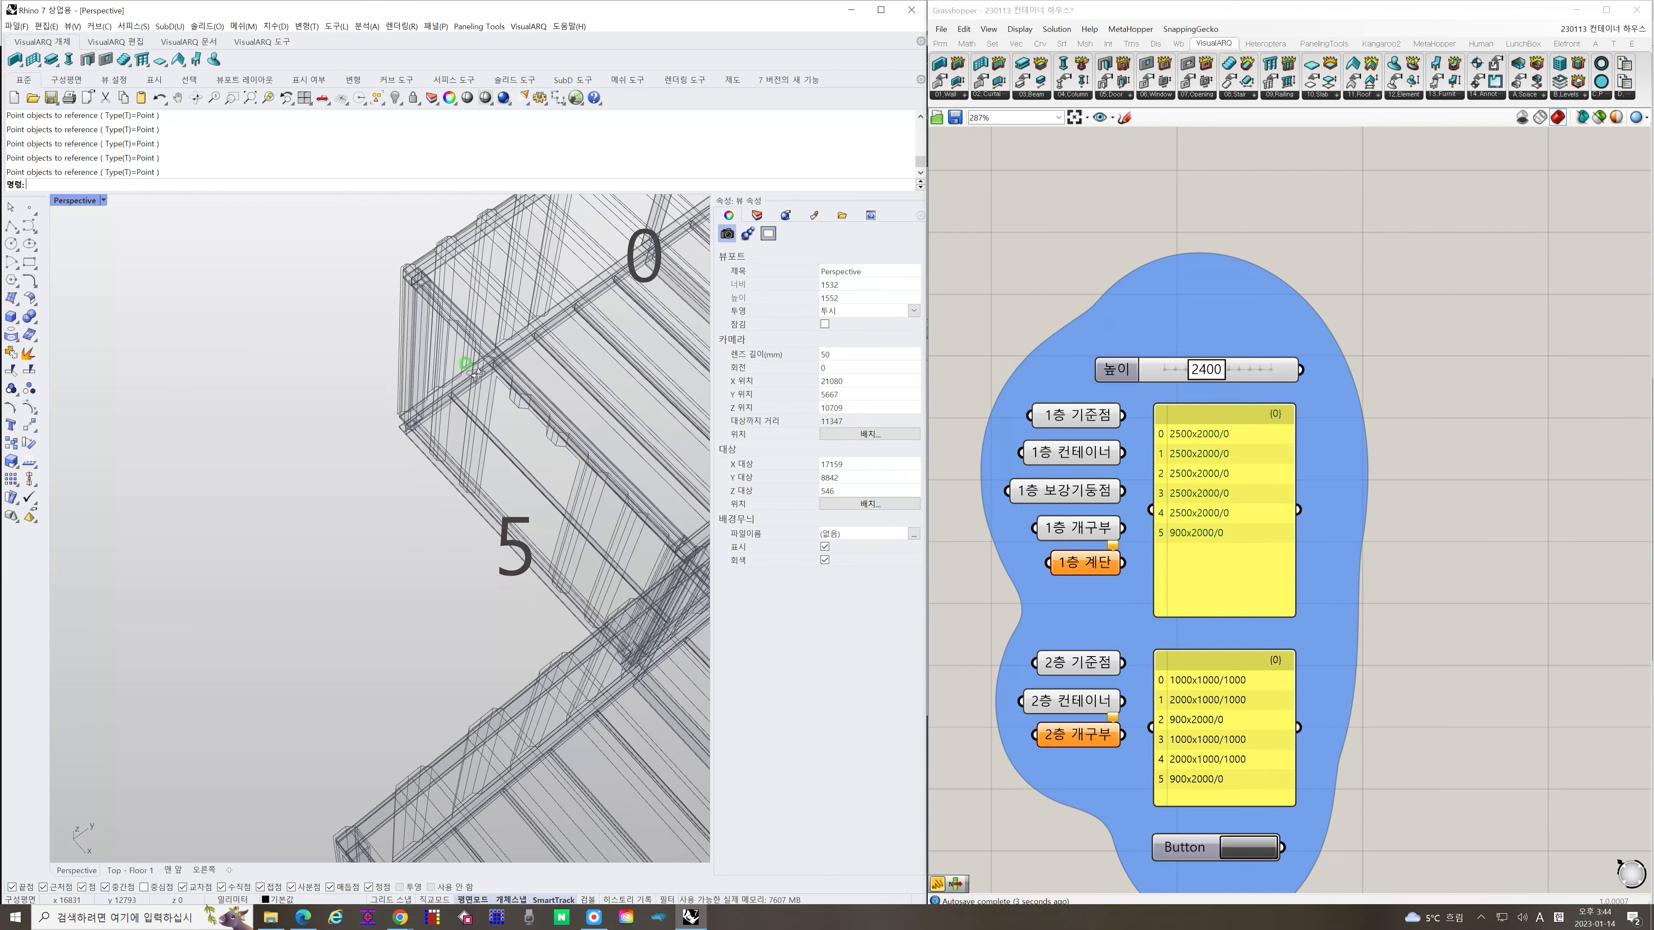
scroll(490, 384, down, 4)
scroll(492, 528, up, 2)
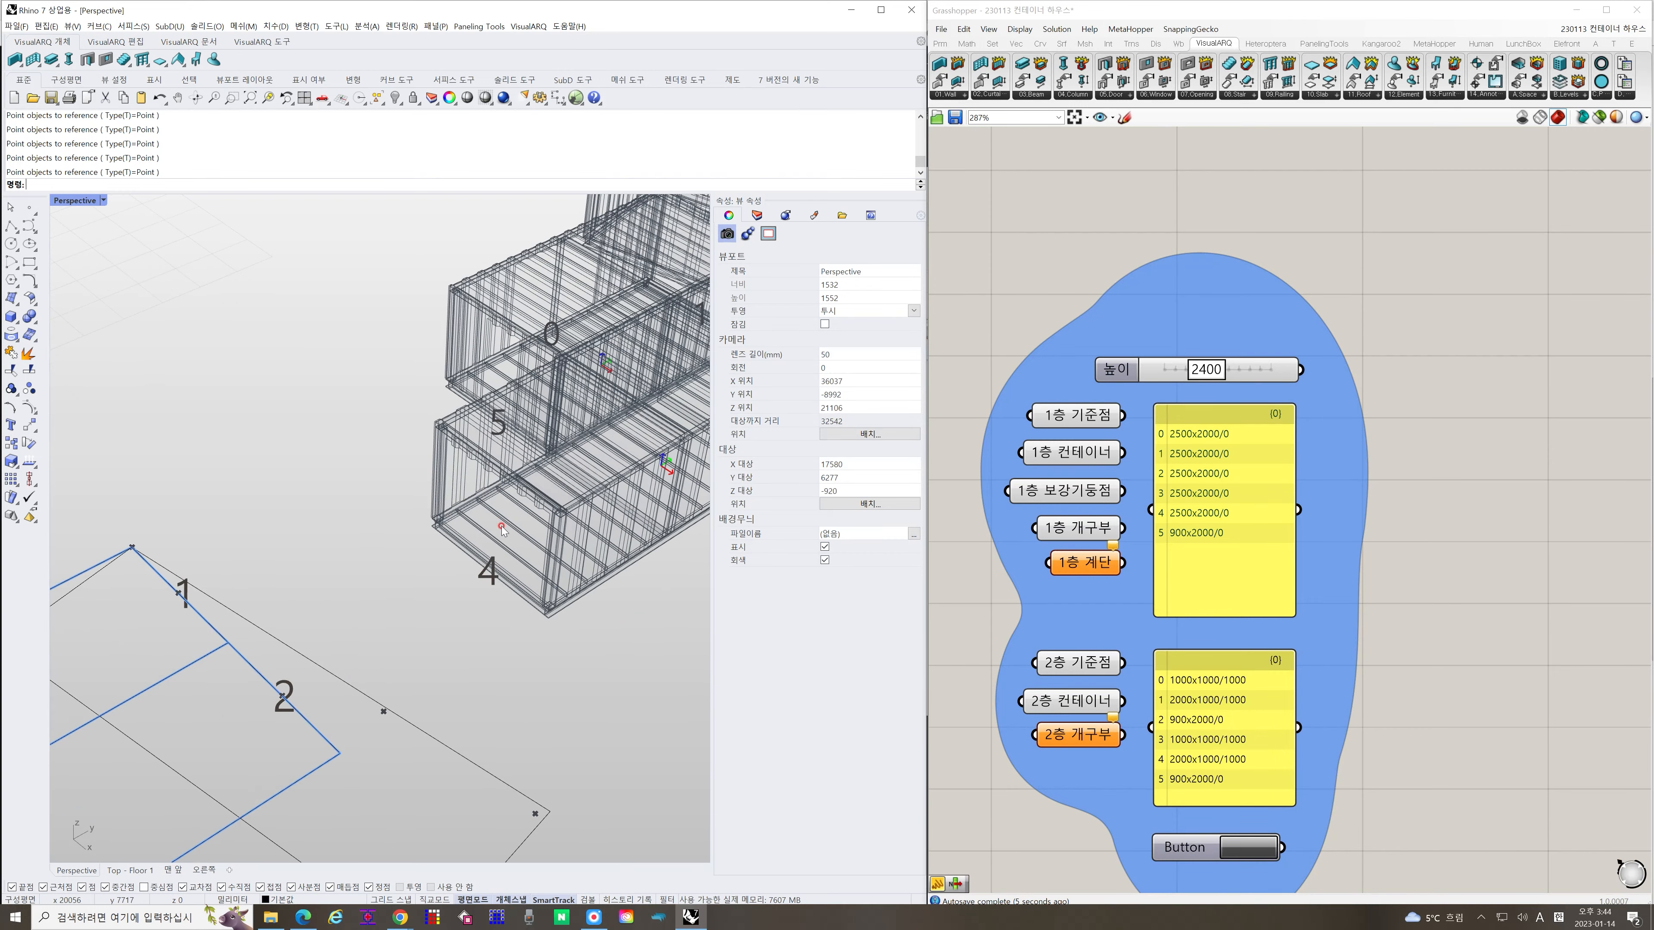
right_drag(493, 538, 504, 496)
scroll(530, 497, down, 2)
scroll(505, 497, up, 6)
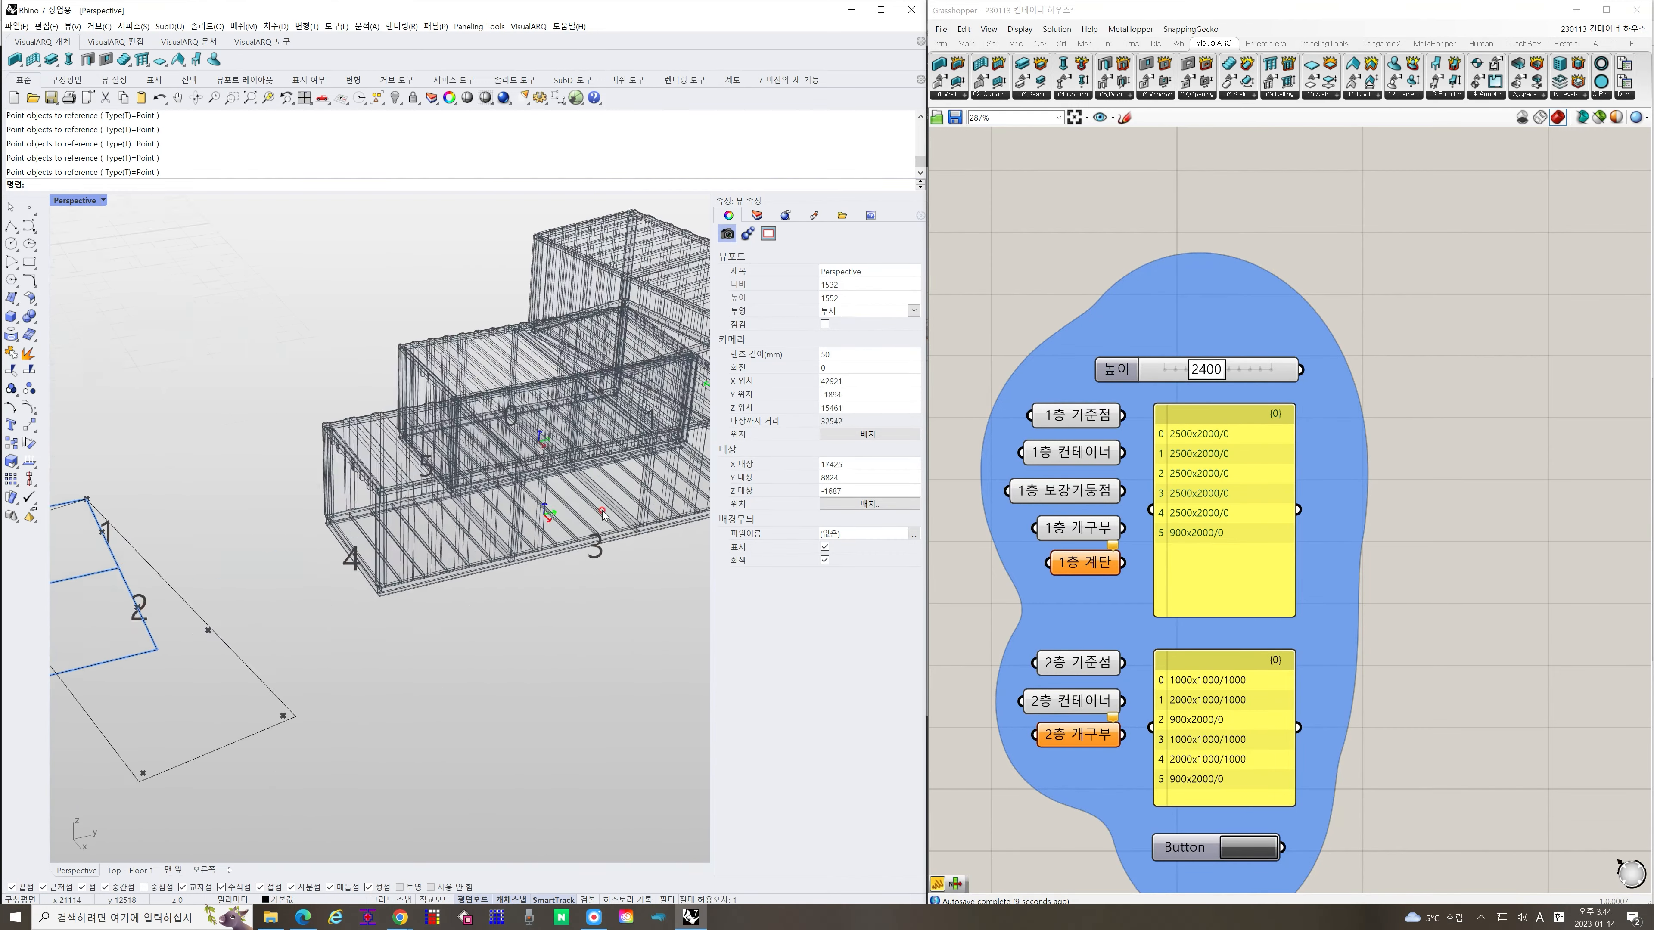
double_click(1191, 501)
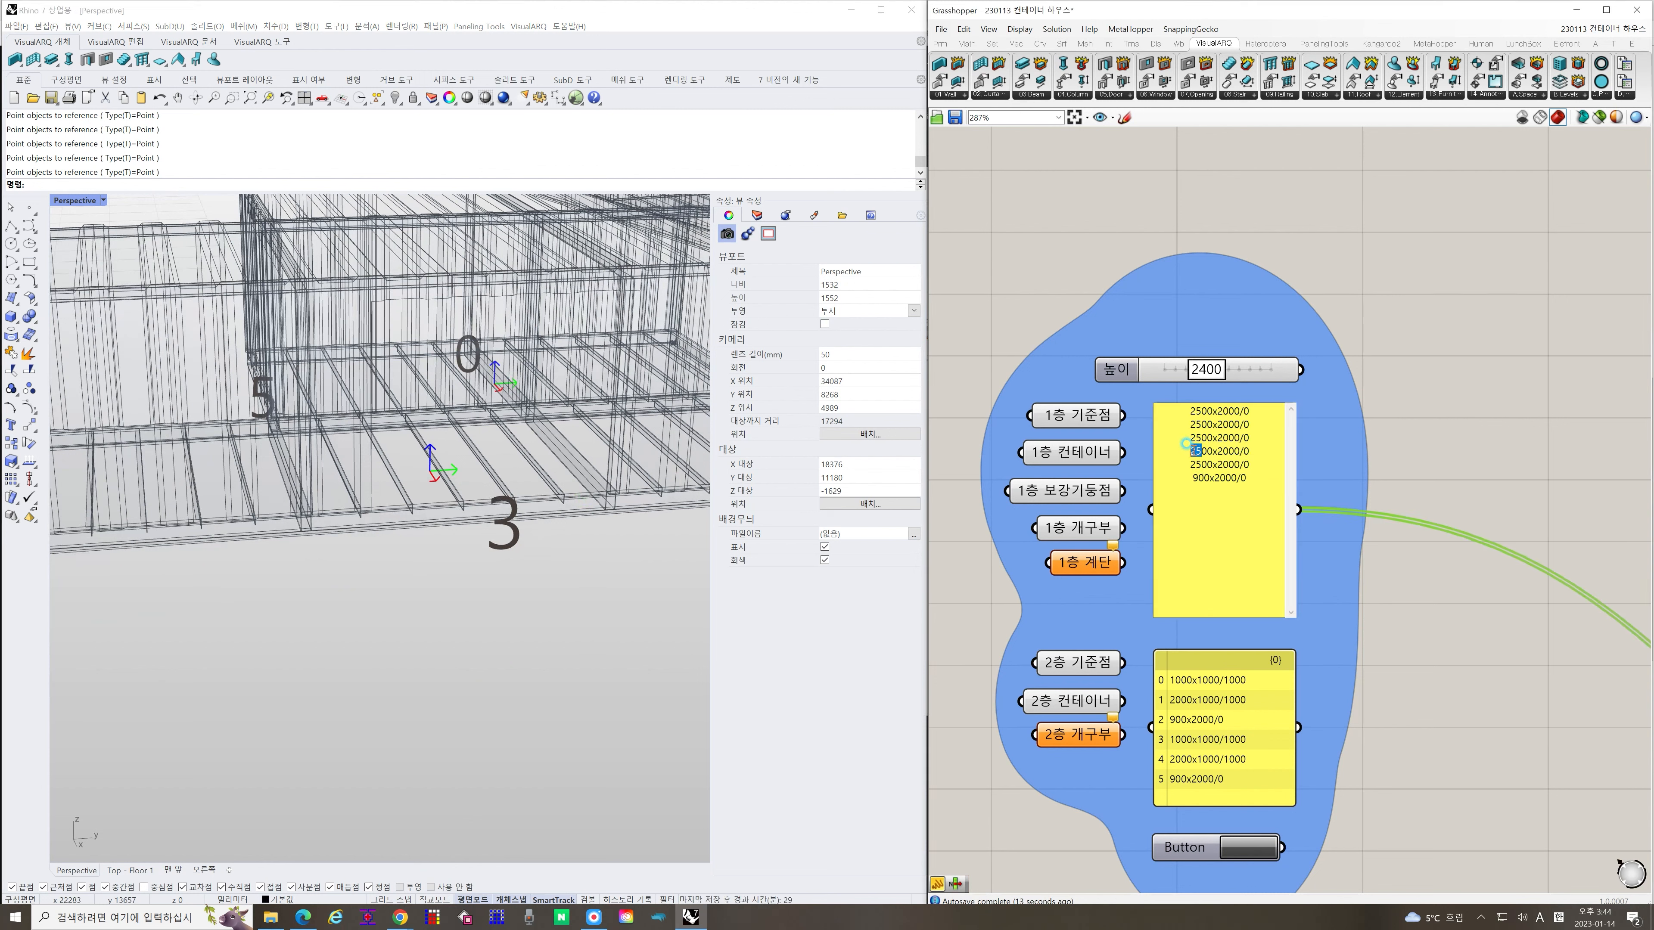
text(1)
drag(1218, 451, 1213, 451)
text(0)
drag(1244, 451, 1249, 451)
text(1000)
click(1461, 508)
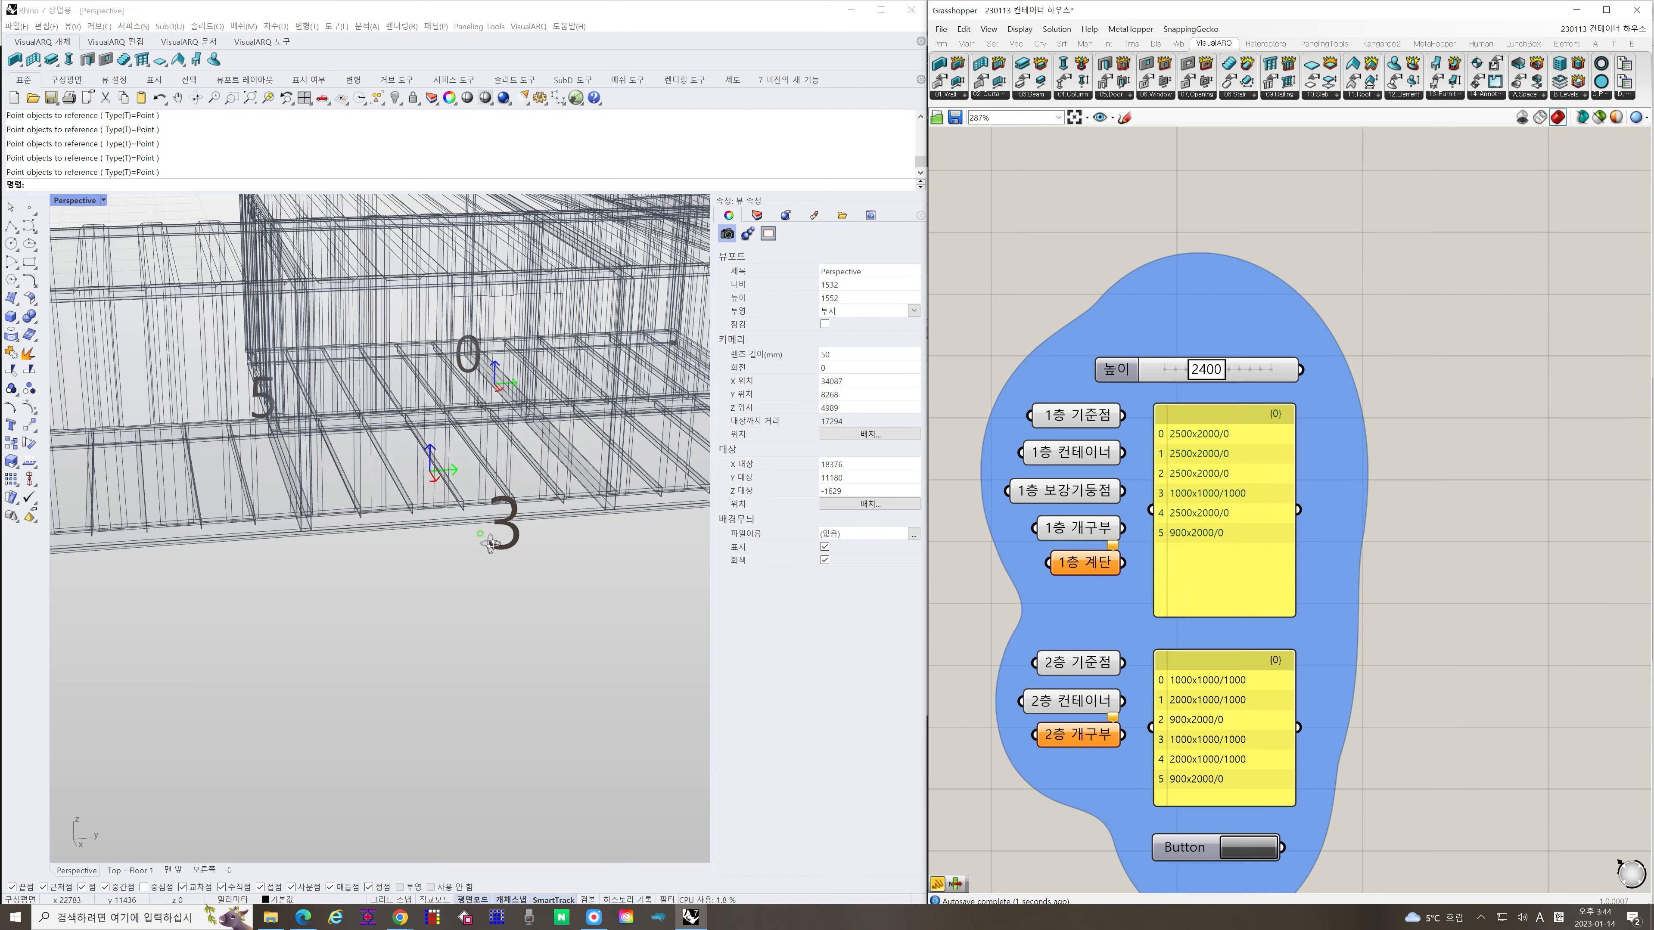
Examine the resized openings on the first-floor containers from several sides
right_drag(414, 471, 518, 524)
scroll(310, 568, up, 4)
scroll(345, 565, down, 4)
scroll(340, 563, down, 8)
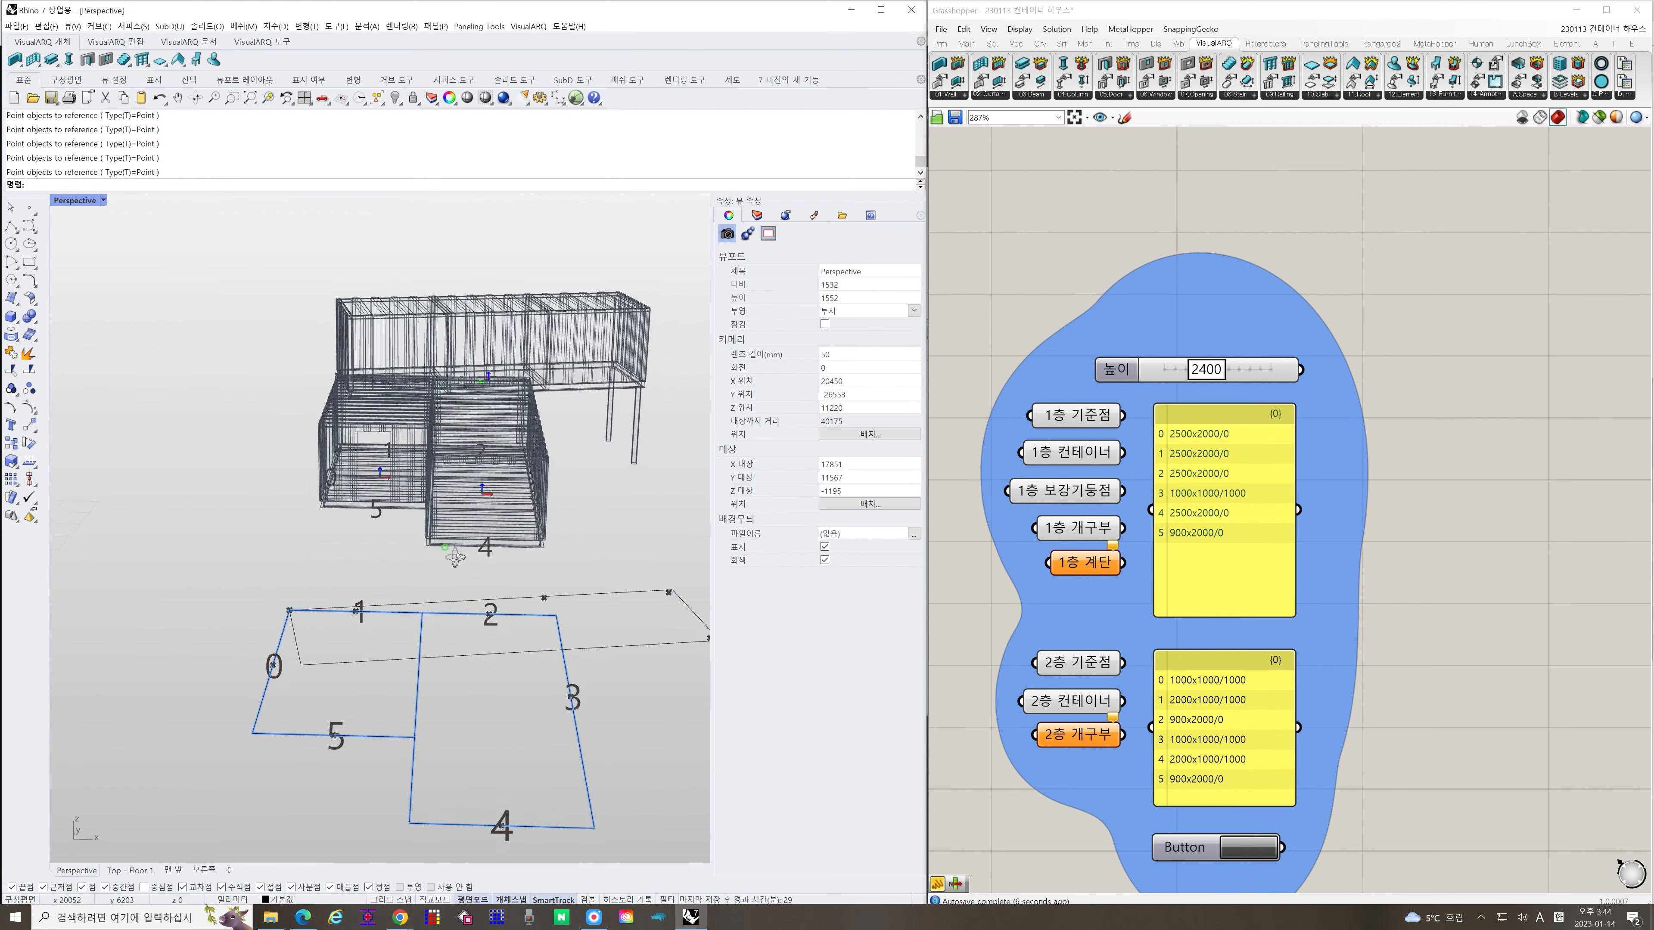
scroll(520, 521, up, 6)
scroll(520, 521, up, 2)
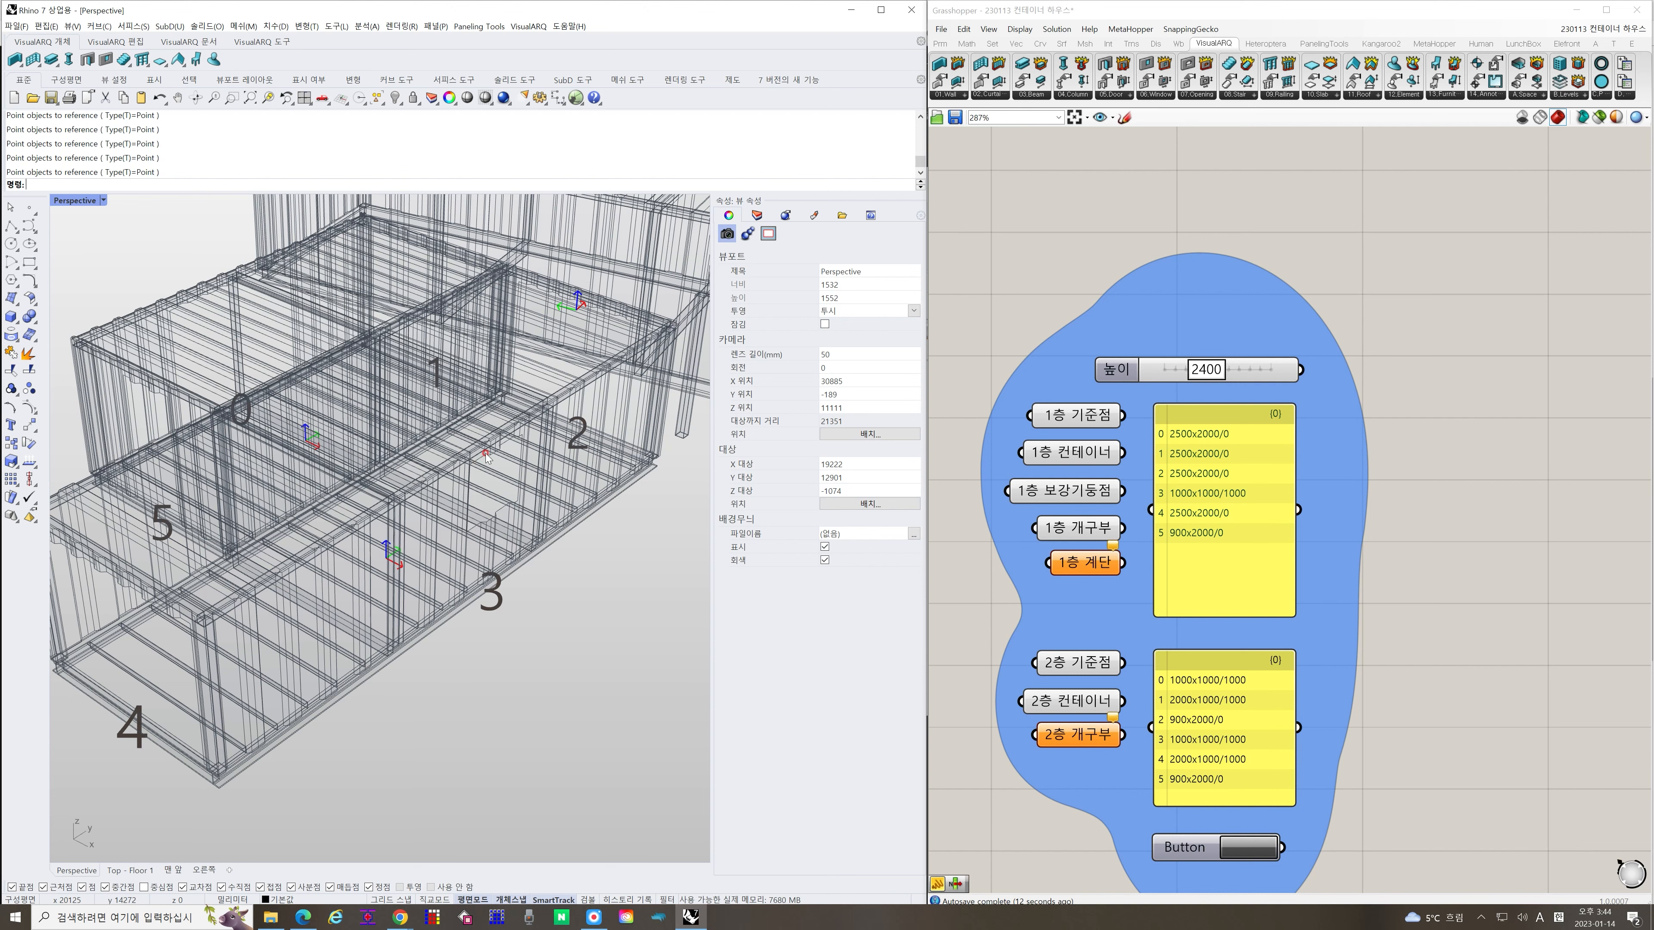
Locate the Move, Join and Trim components of the upper opening group, highlight the Join geometry, and examine the first-floor wall surfaces
scroll(1260, 594, down, 8)
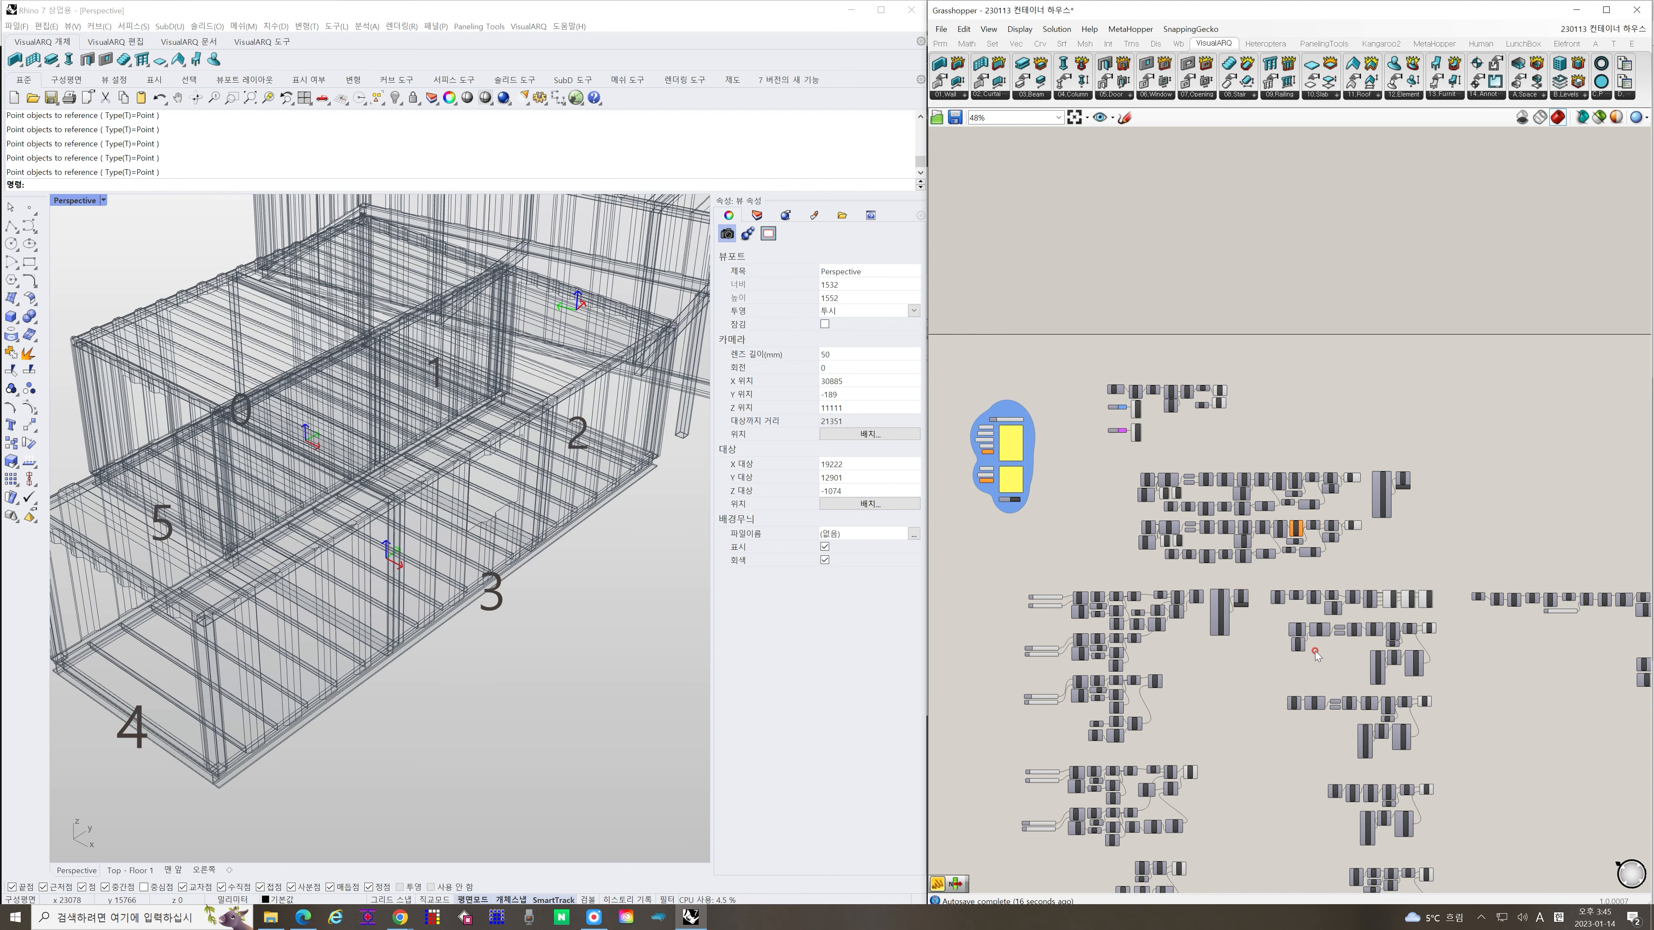
scroll(1387, 716, up, 5)
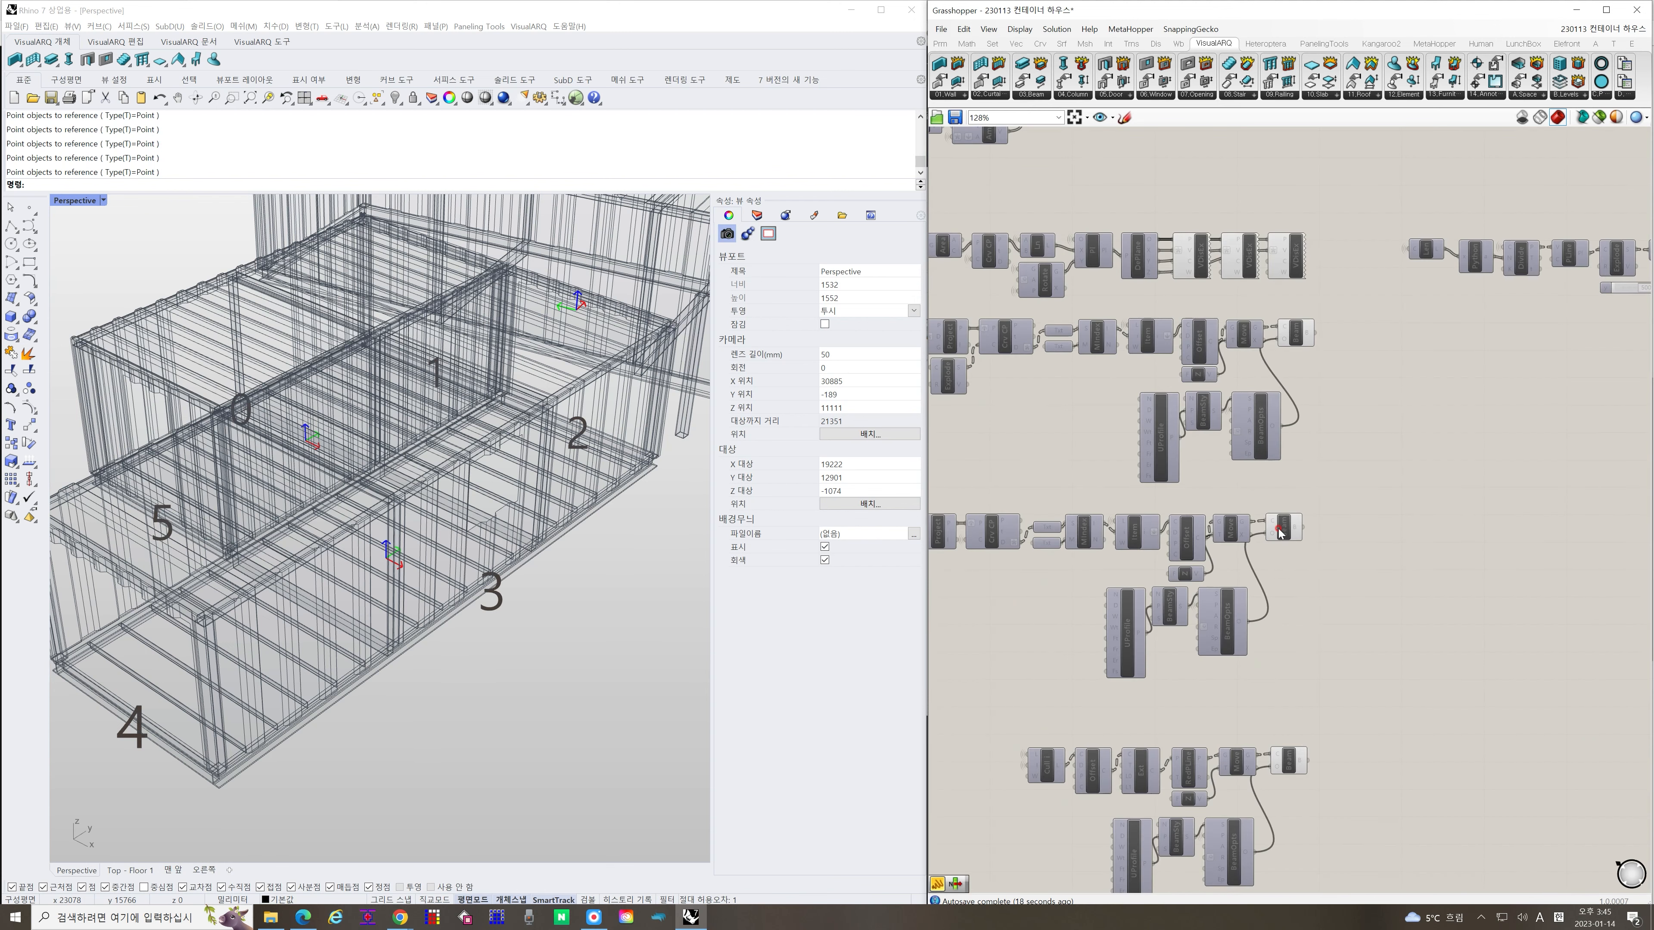
click(1283, 528)
click(1280, 563)
right_drag(1297, 479, 1339, 723)
right_drag(1040, 239, 1264, 504)
scroll(1265, 504, up, 2)
scroll(1264, 505, up, 2)
click(1334, 405)
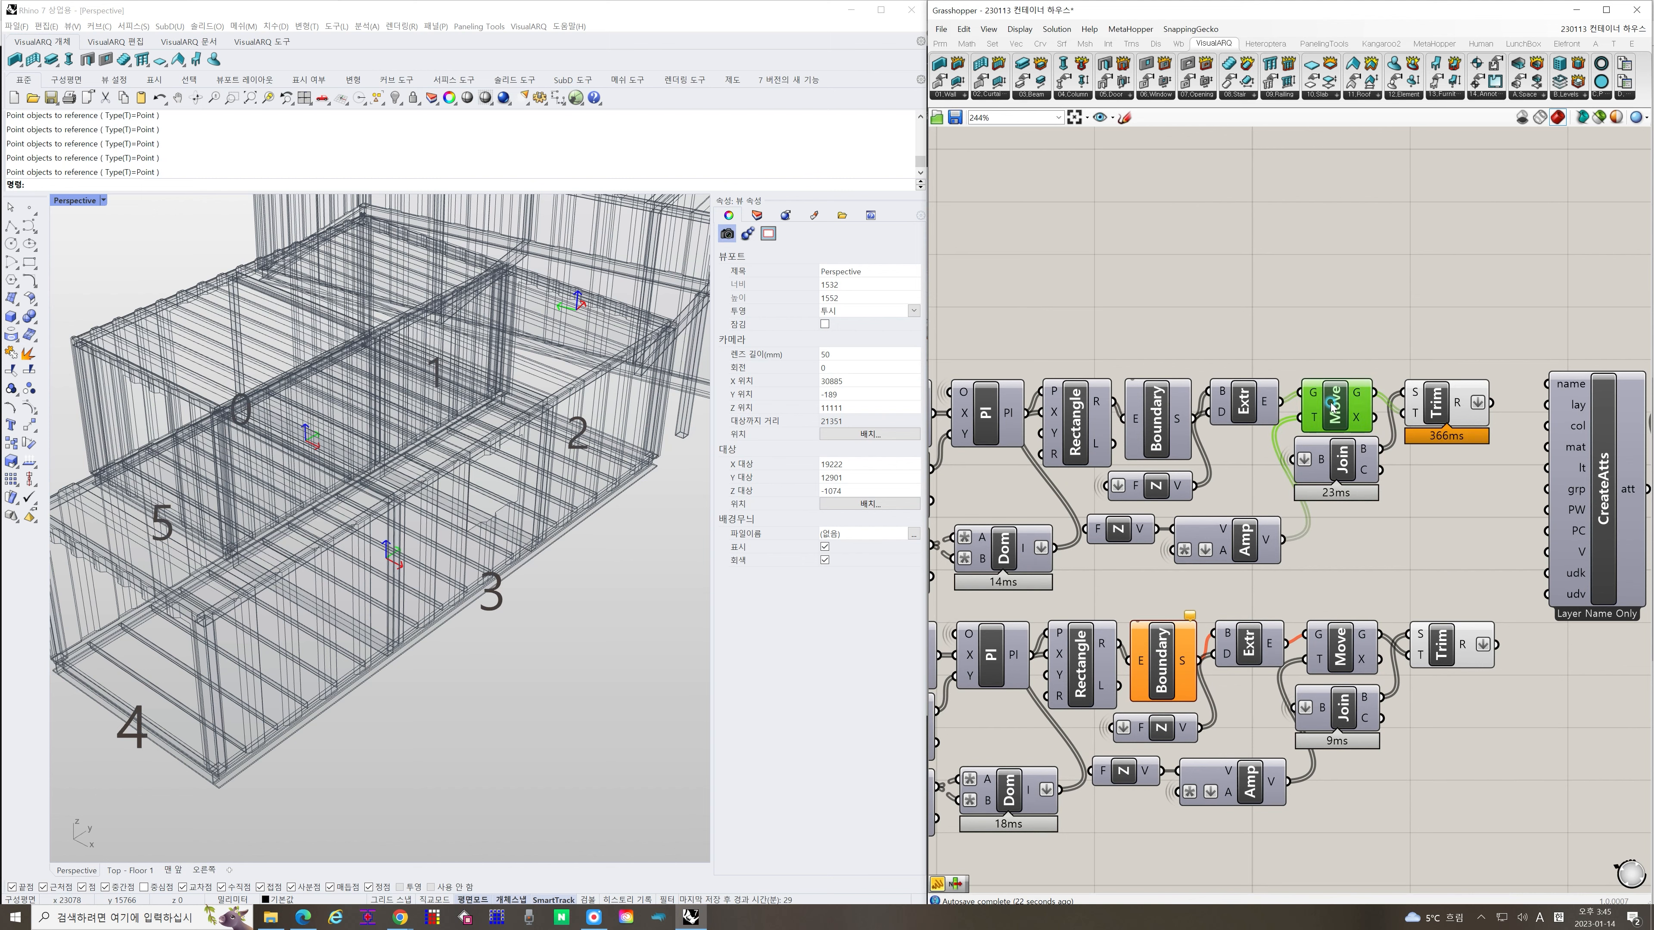
click(1341, 459)
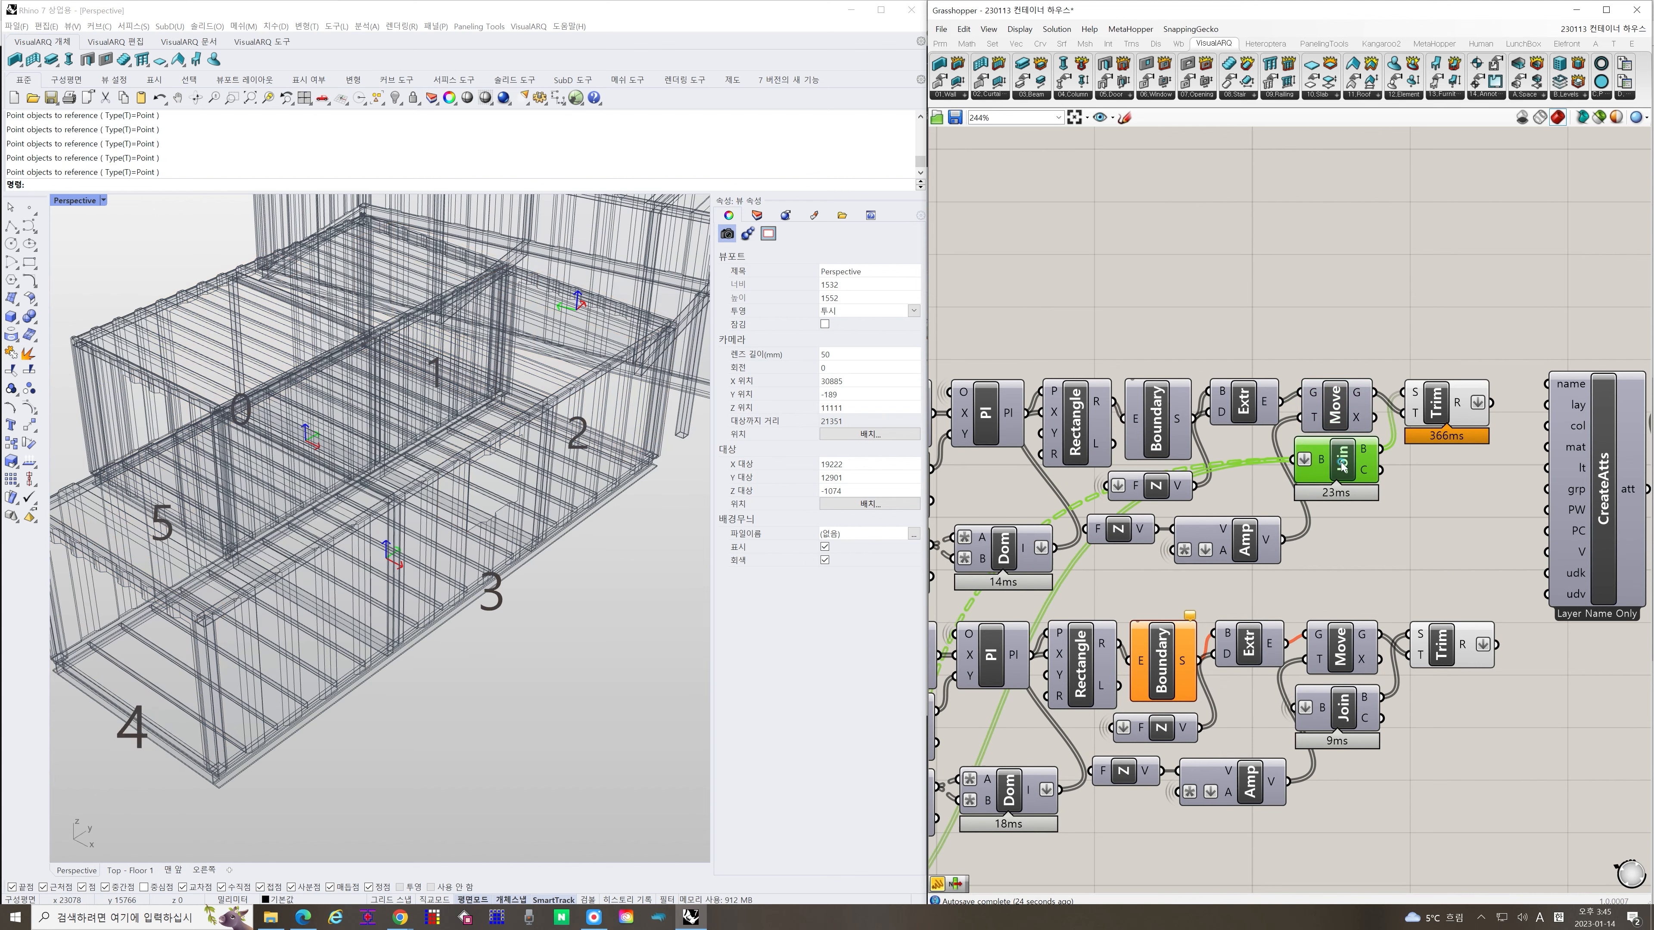
right_drag(476, 534, 420, 512)
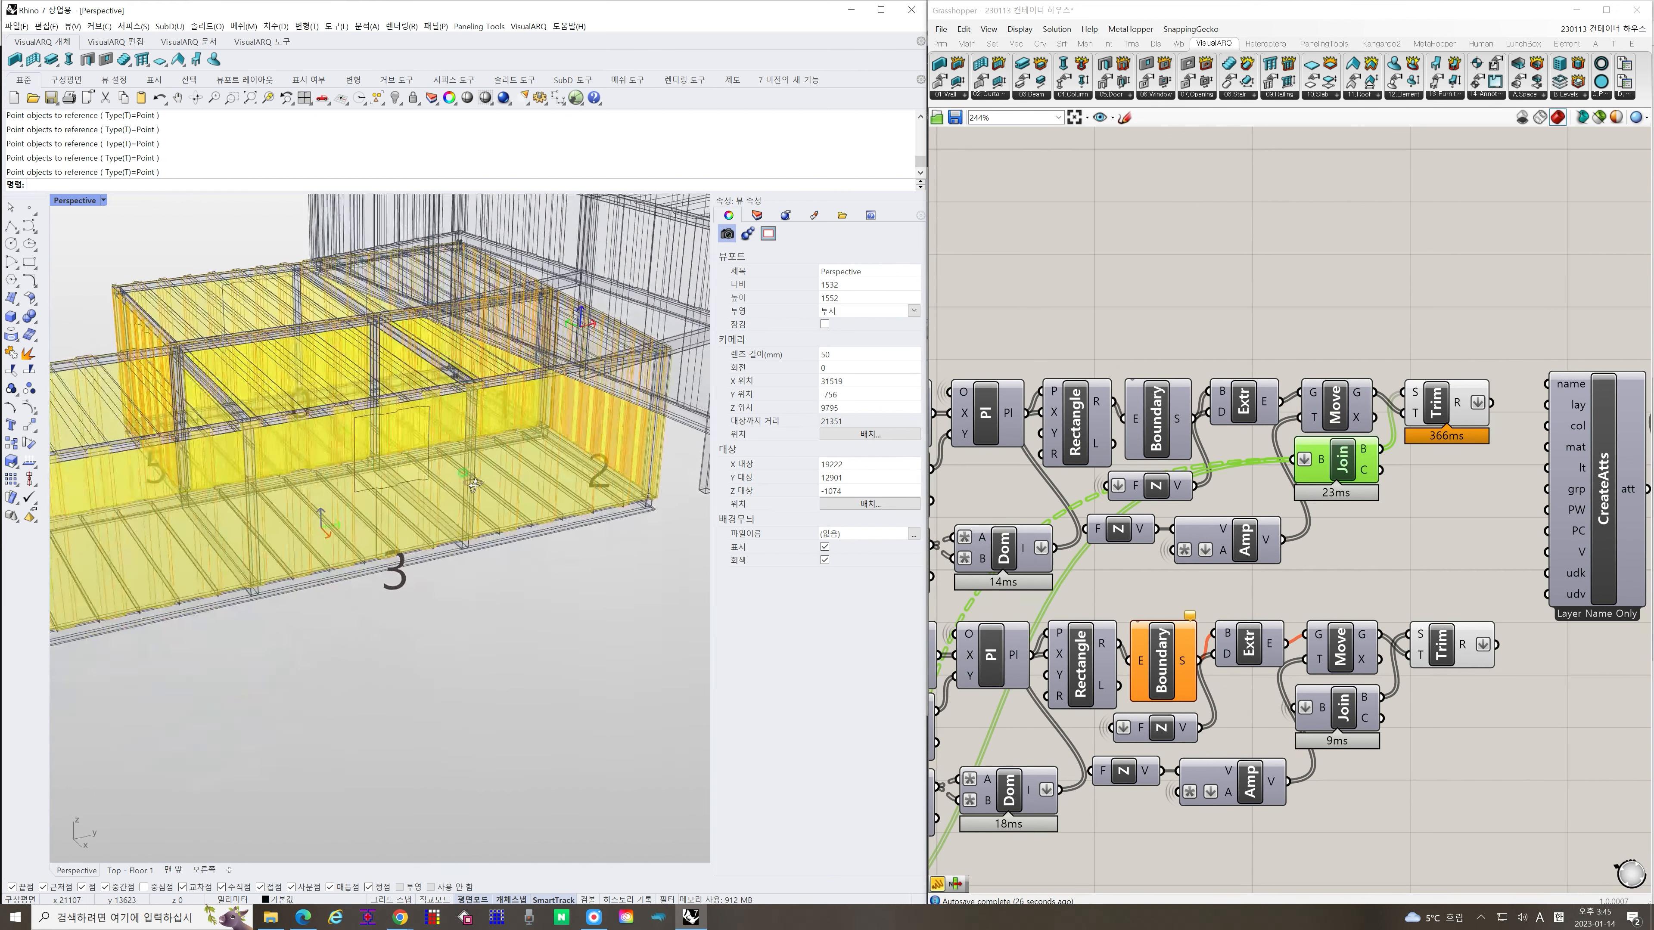
scroll(651, 454, up, 8)
scroll(564, 499, up, 2)
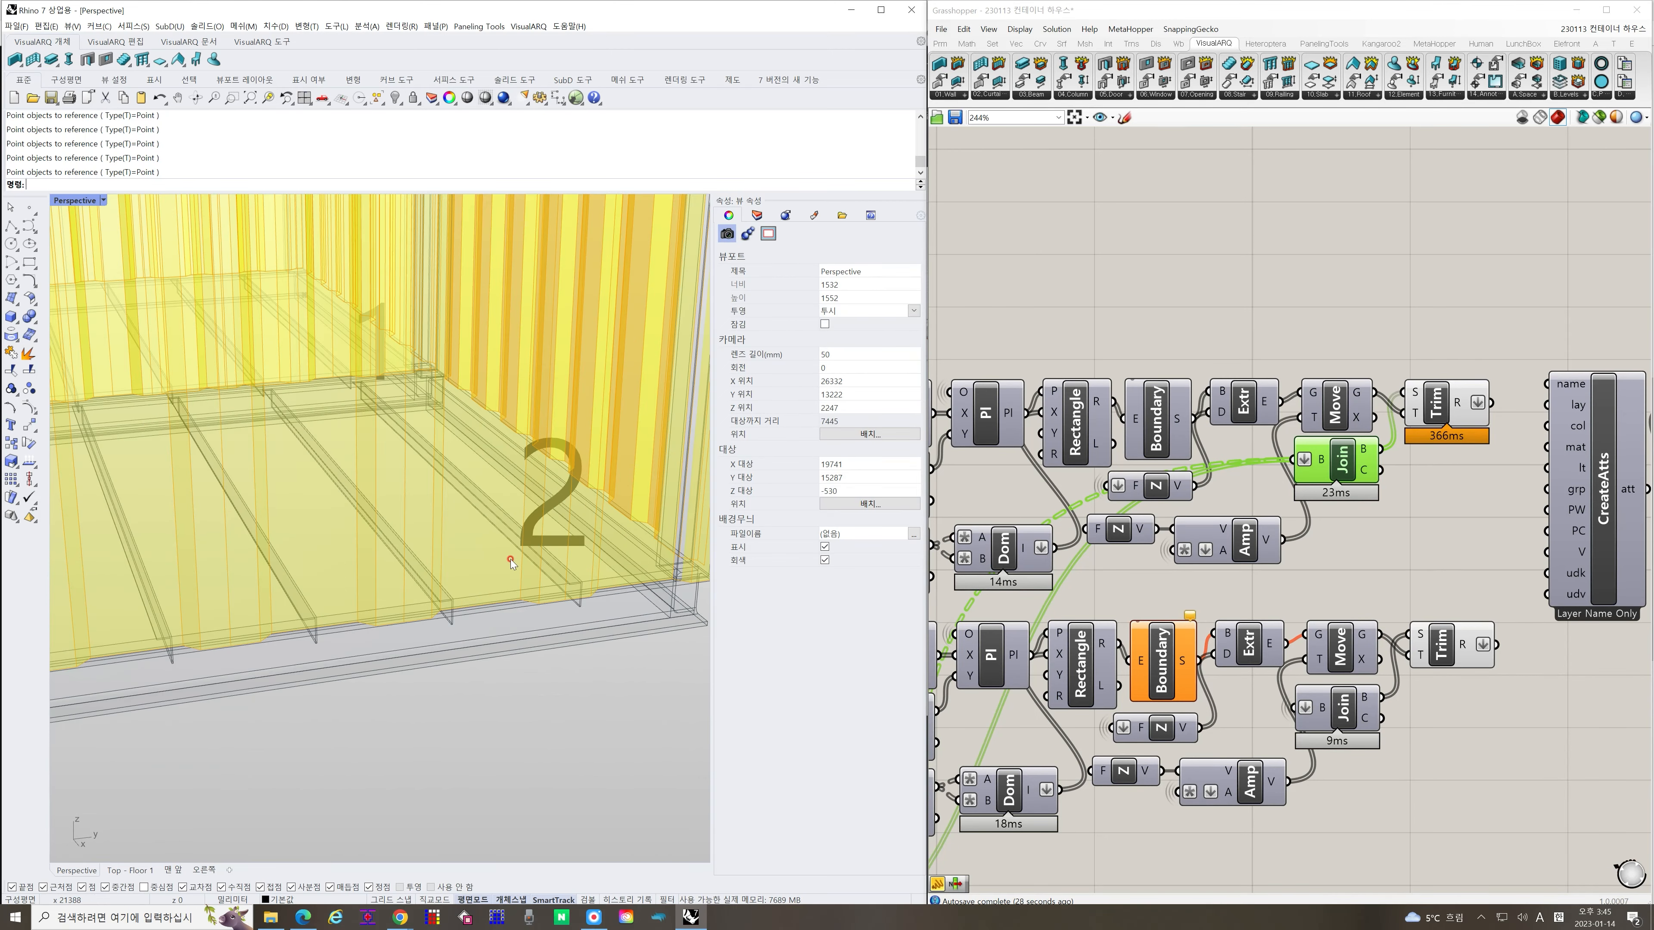
scroll(402, 614, down, 3)
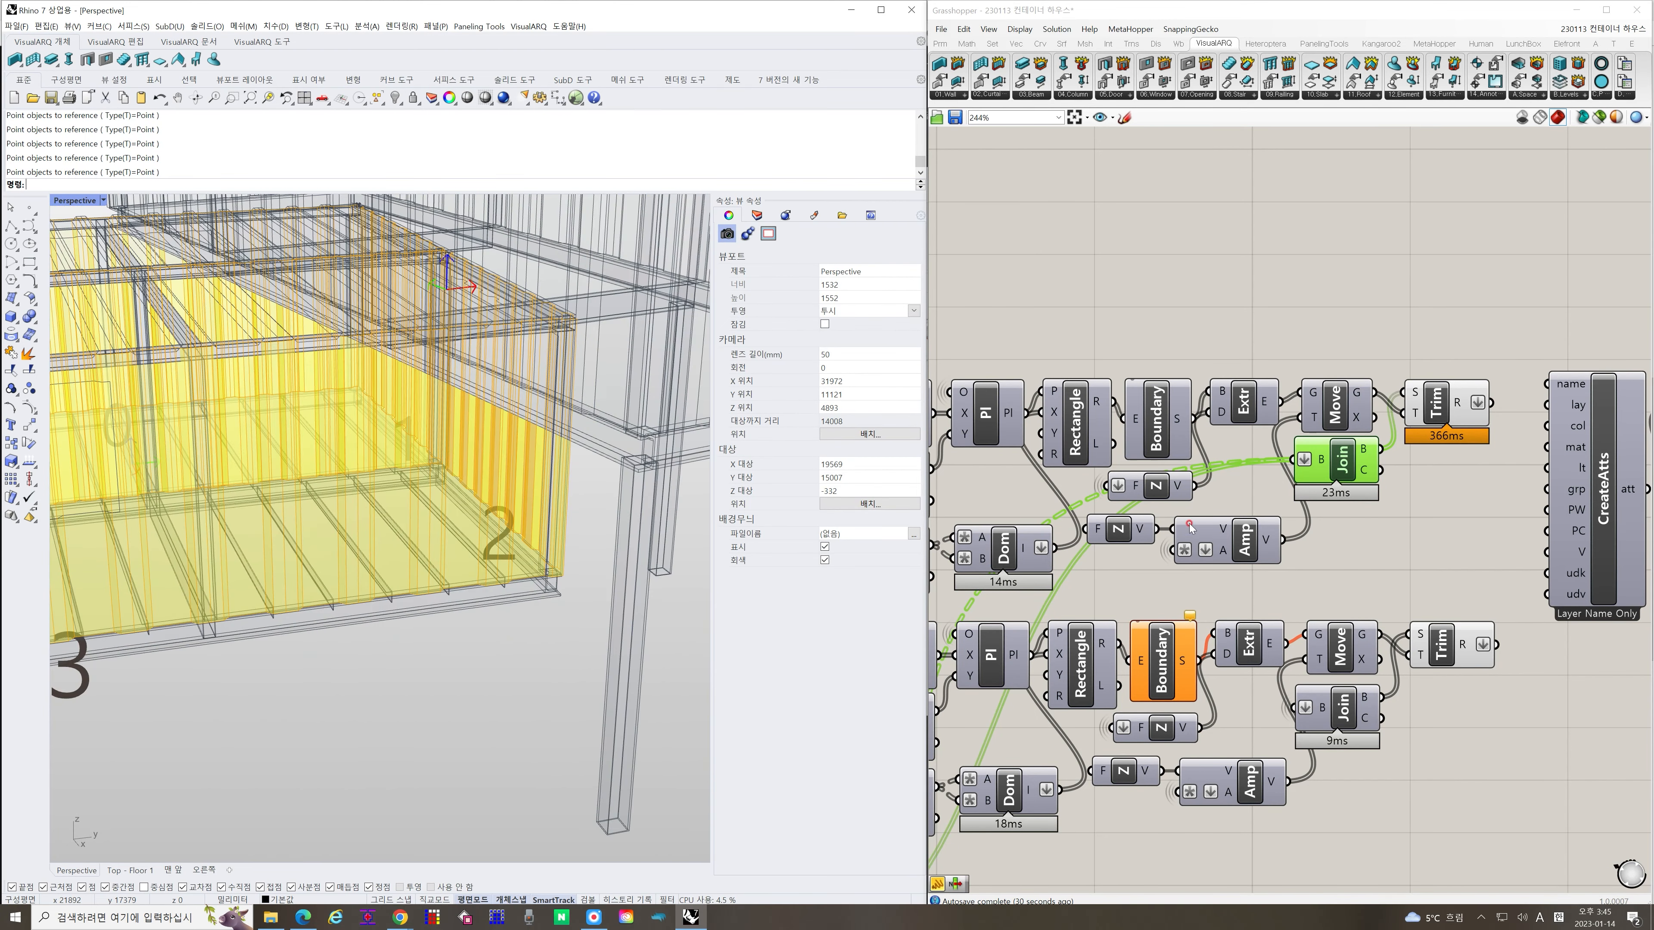
scroll(306, 524, down, 6)
right_drag(320, 522, 401, 497)
scroll(402, 497, up, 4)
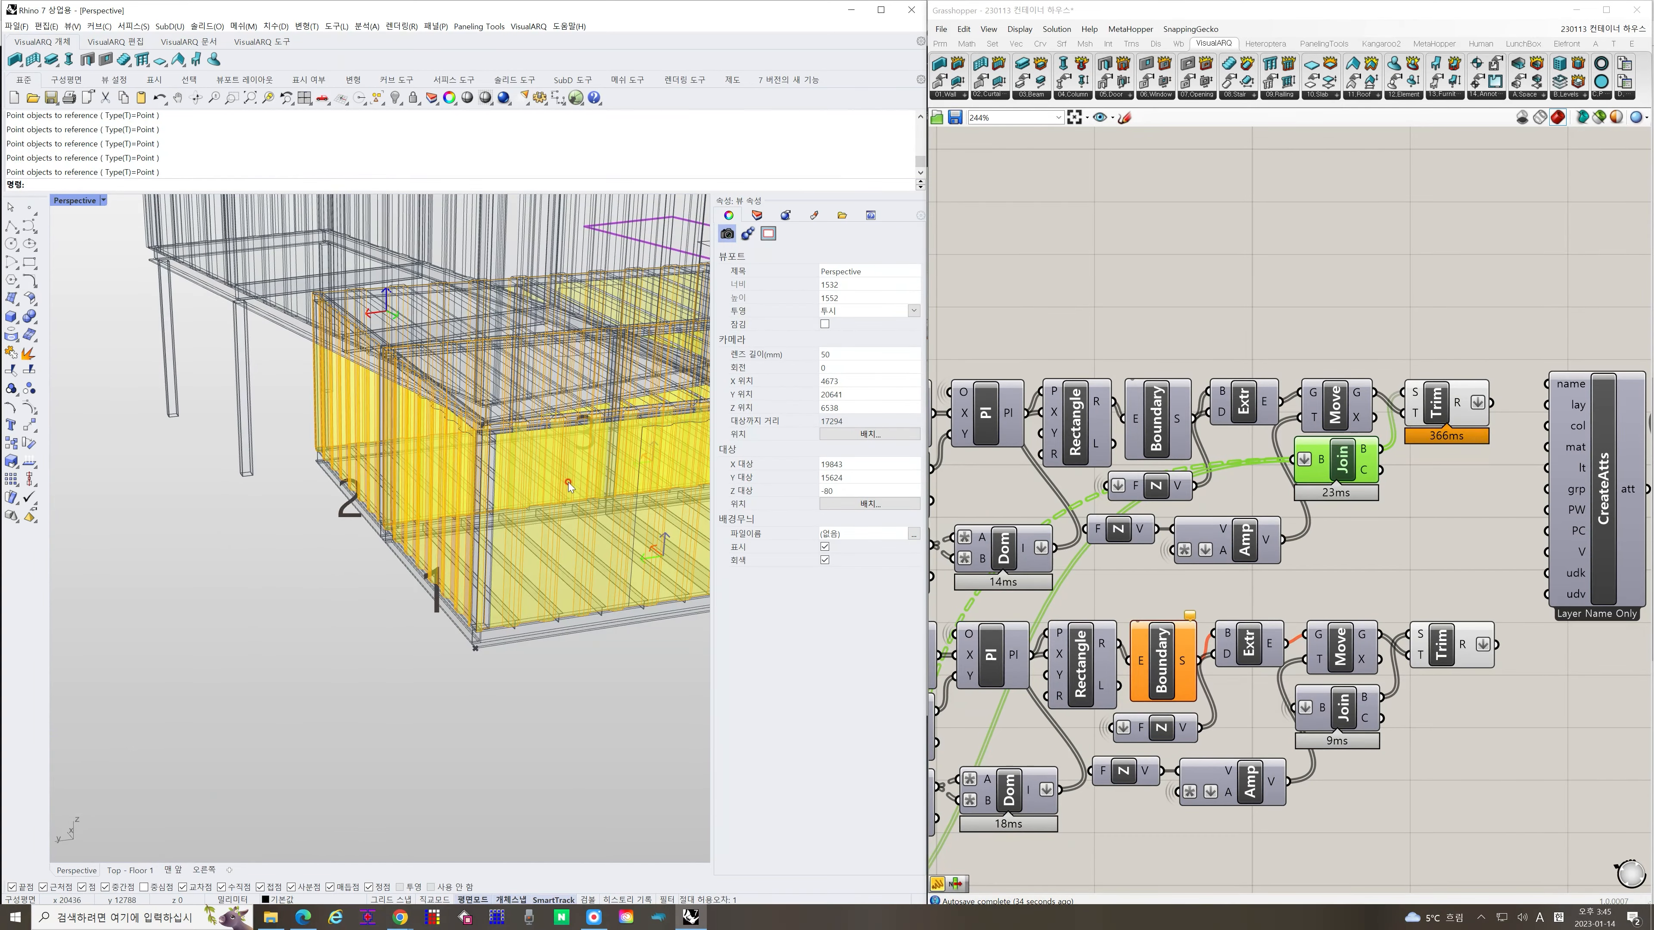
right_drag(569, 482, 307, 456)
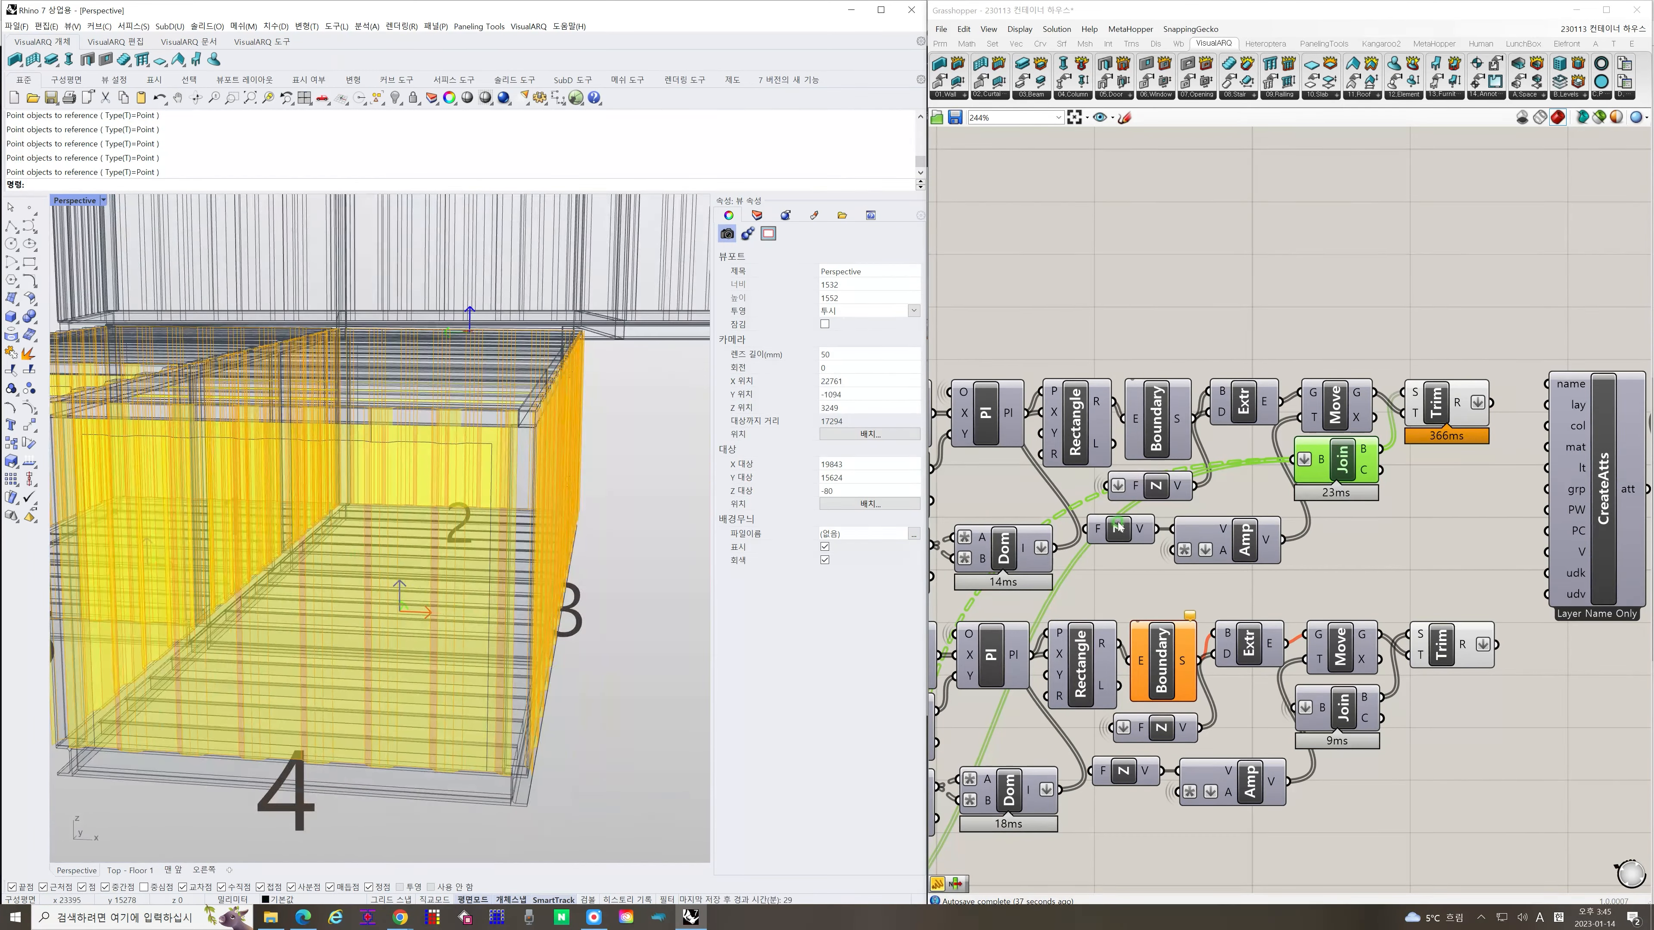
Inspect the Join component's list of input breps and highlight its wall geometry again for review
click(1359, 534)
mouse_move(1319, 461)
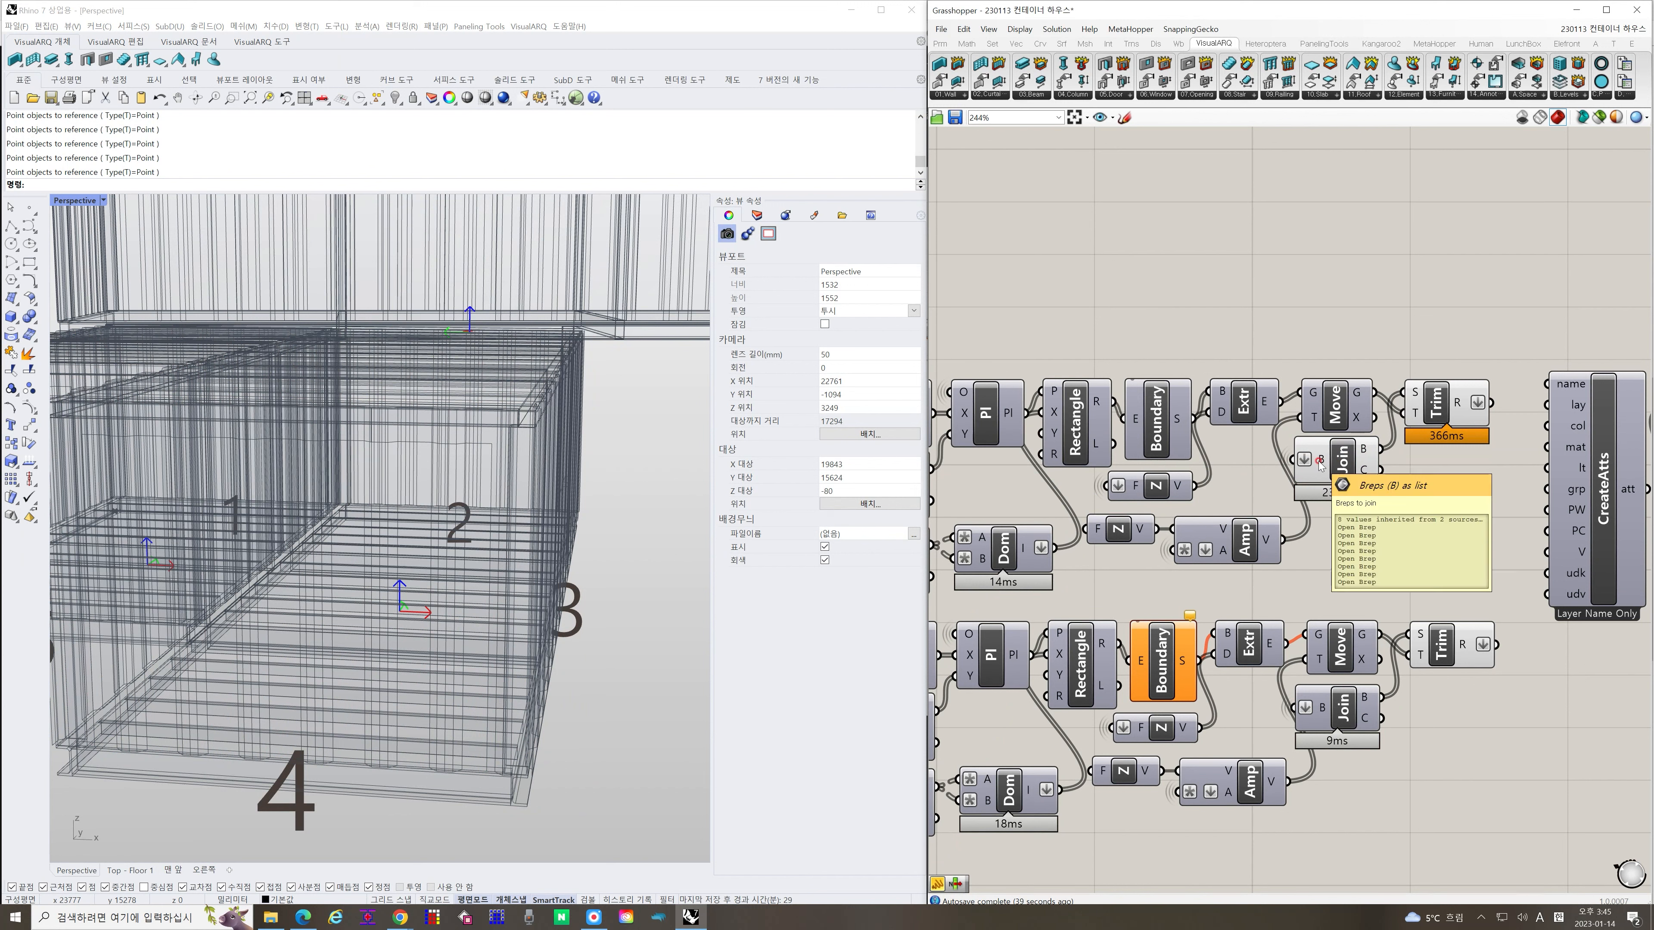
click(1341, 461)
mouse_move(635, 565)
right_down()
mouse_move(589, 560)
mouse_move(501, 496)
mouse_move(463, 492)
mouse_move(631, 534)
right_up()
click(1456, 527)
Highlight the Move component's output and examine the opening boxes that cut through the first-floor walls
click(1335, 404)
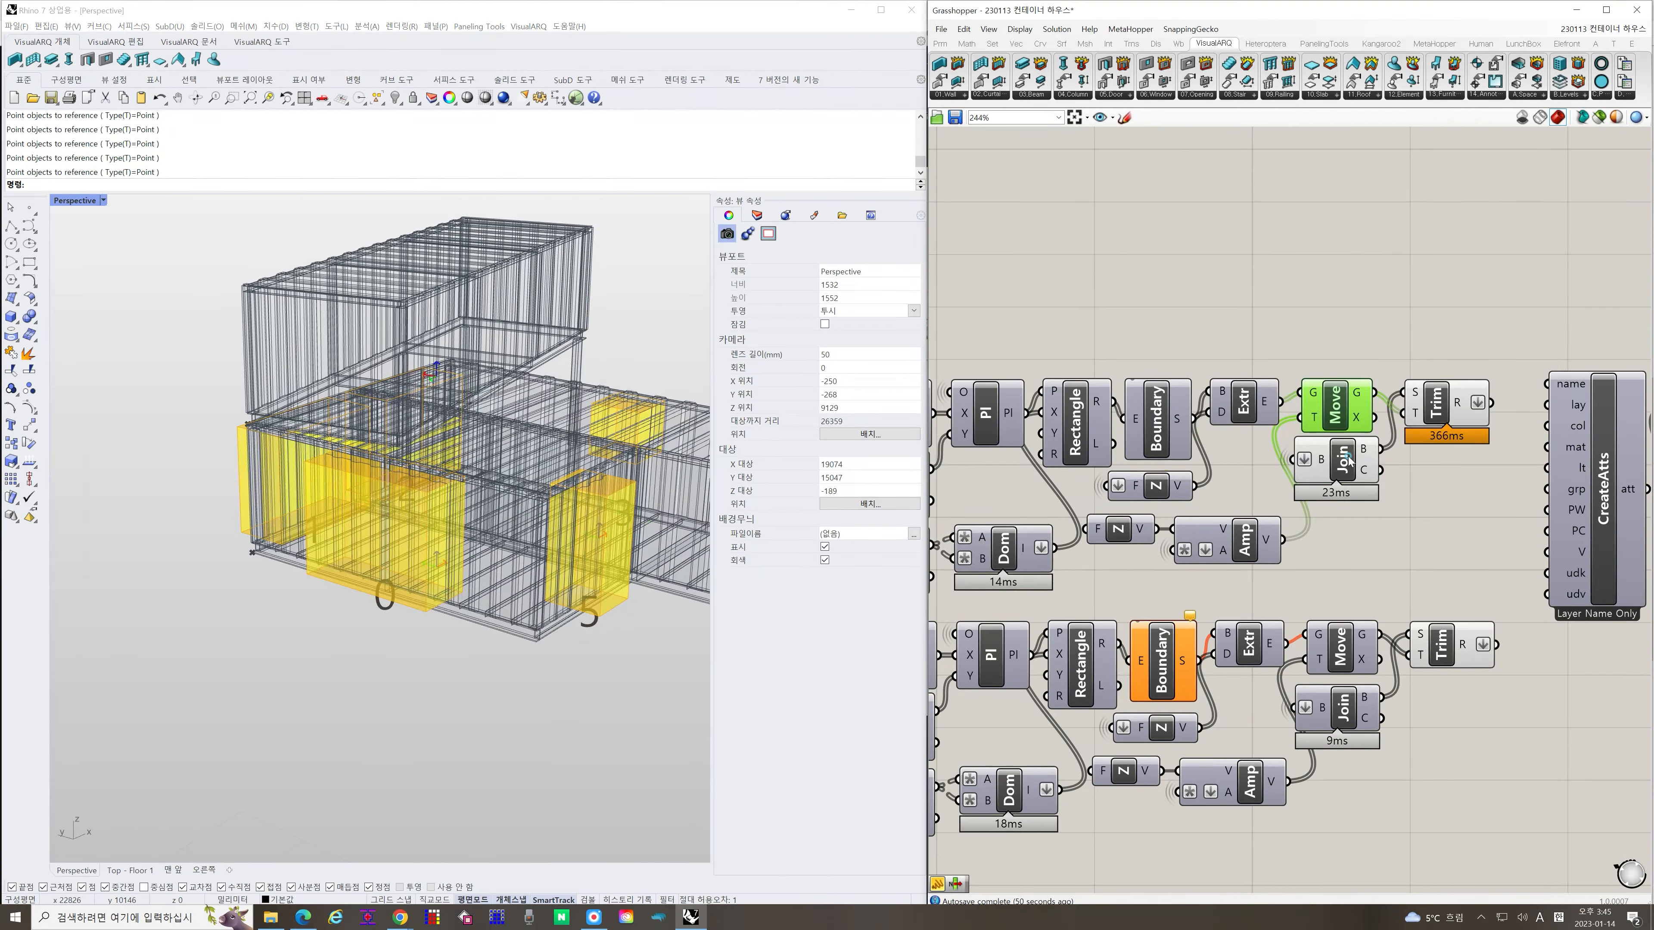
scroll(438, 510, up, 5)
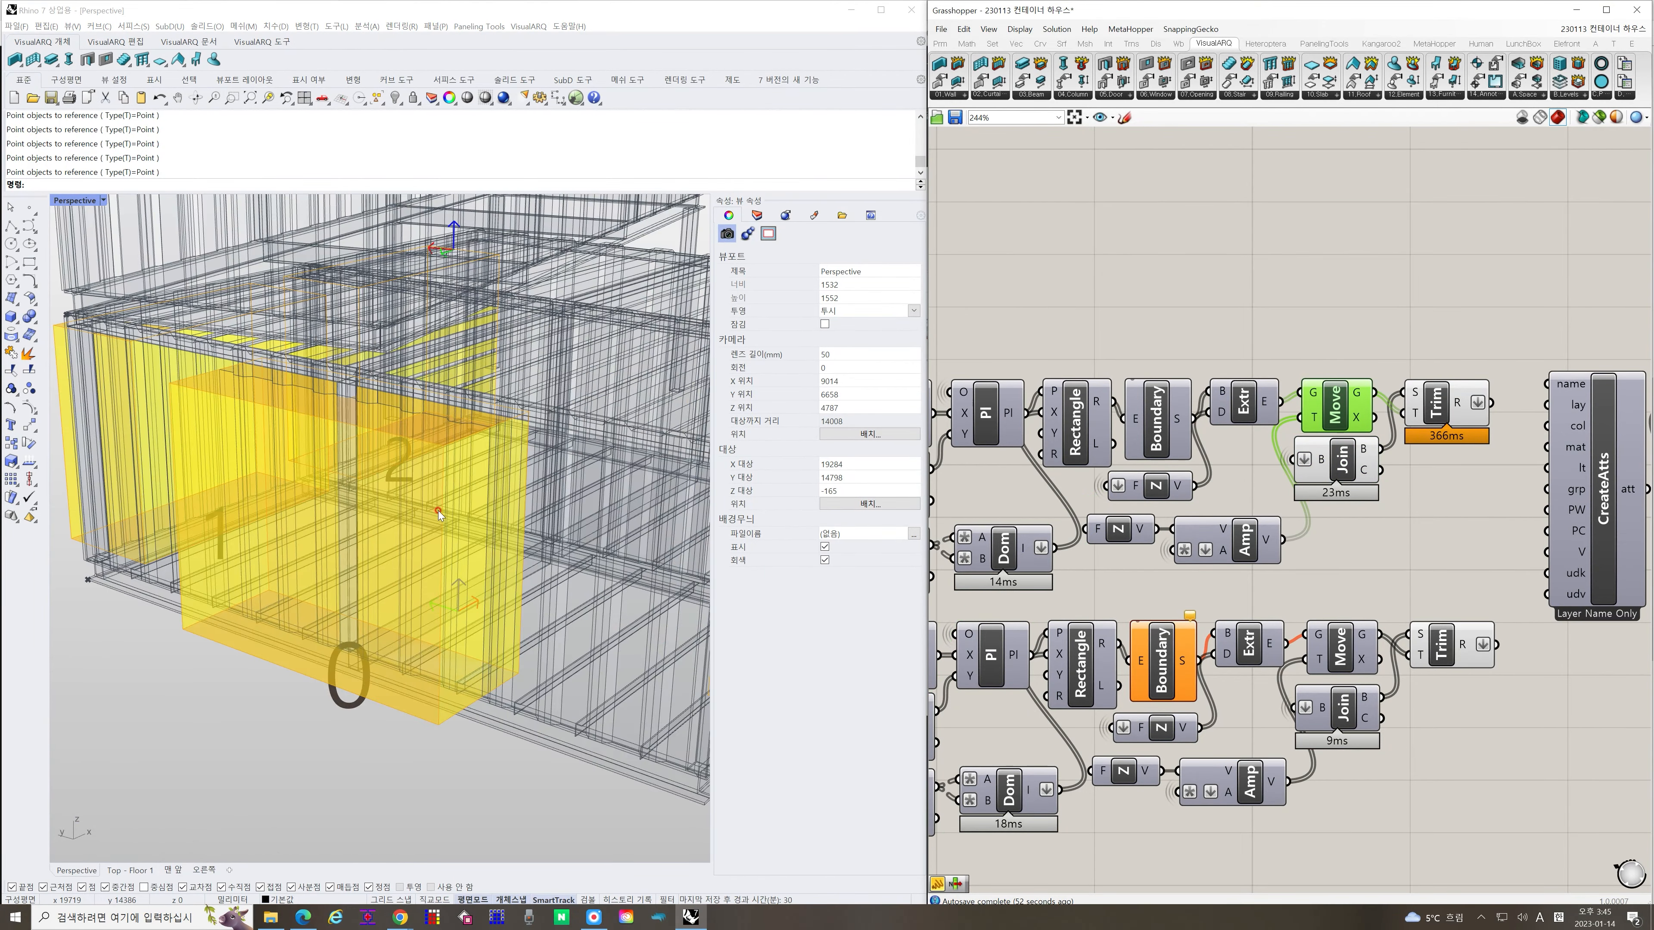
scroll(407, 504, down, 4)
right_drag(417, 506, 385, 496)
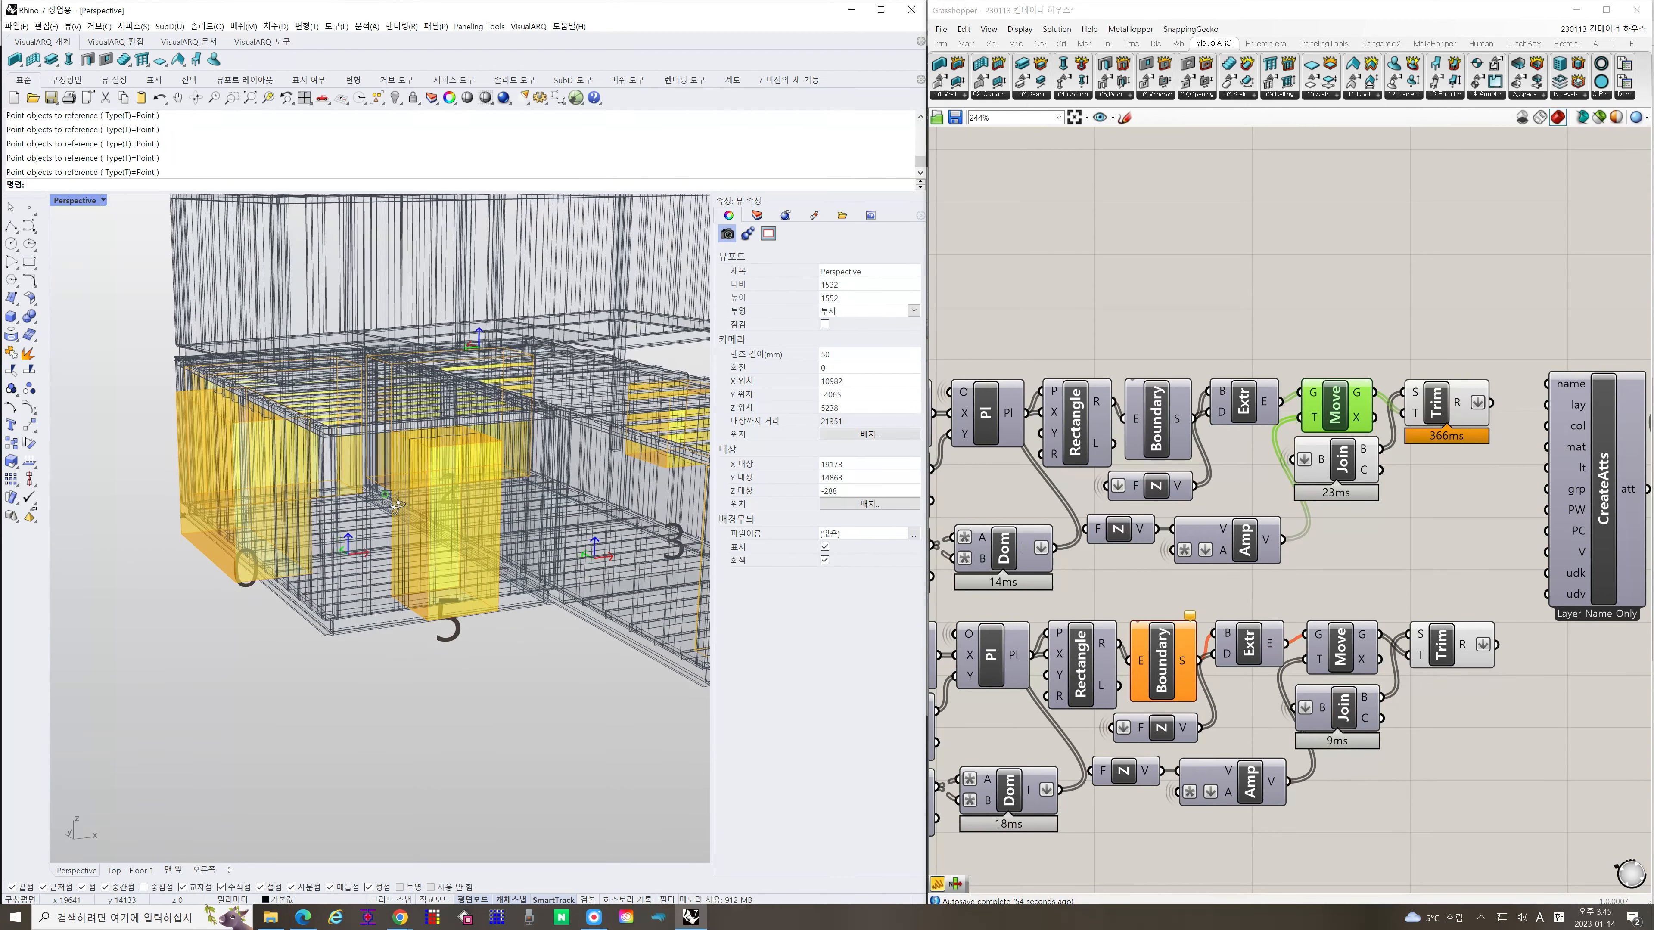
drag(1358, 339, 1341, 459)
drag(1480, 479, 1459, 425)
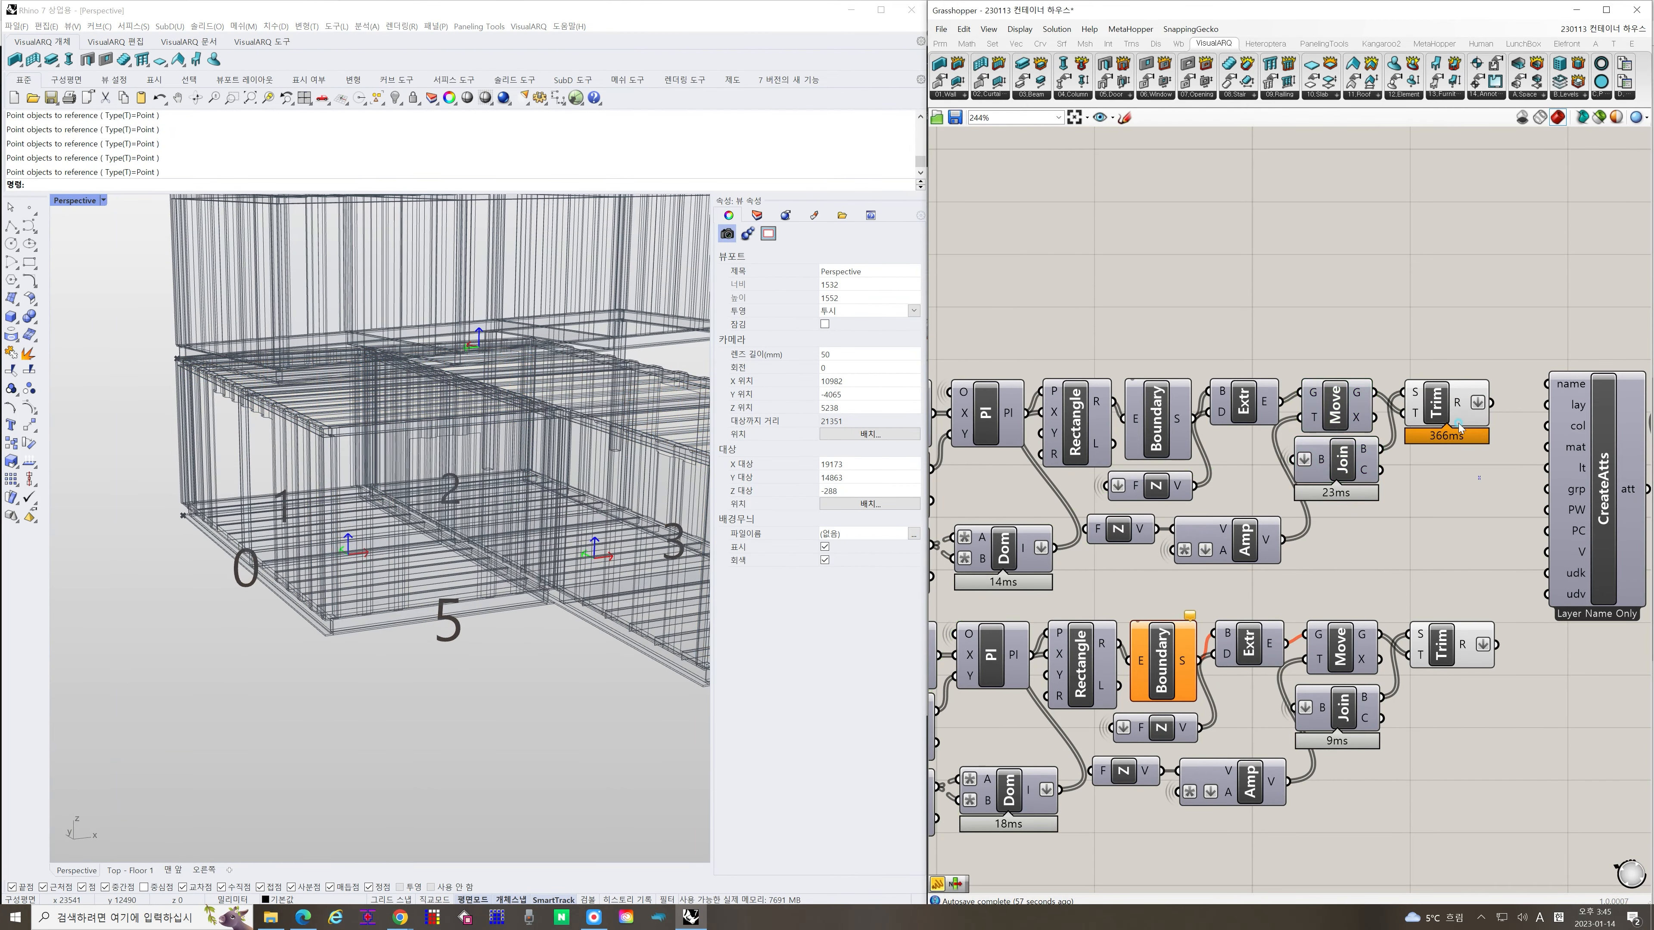
Highlight the Trim component's output and examine the first-floor walls with the openings cut out
click(1439, 407)
mouse_move(495, 541)
right_down()
mouse_move(528, 549)
mouse_move(502, 532)
mouse_move(494, 559)
right_up()
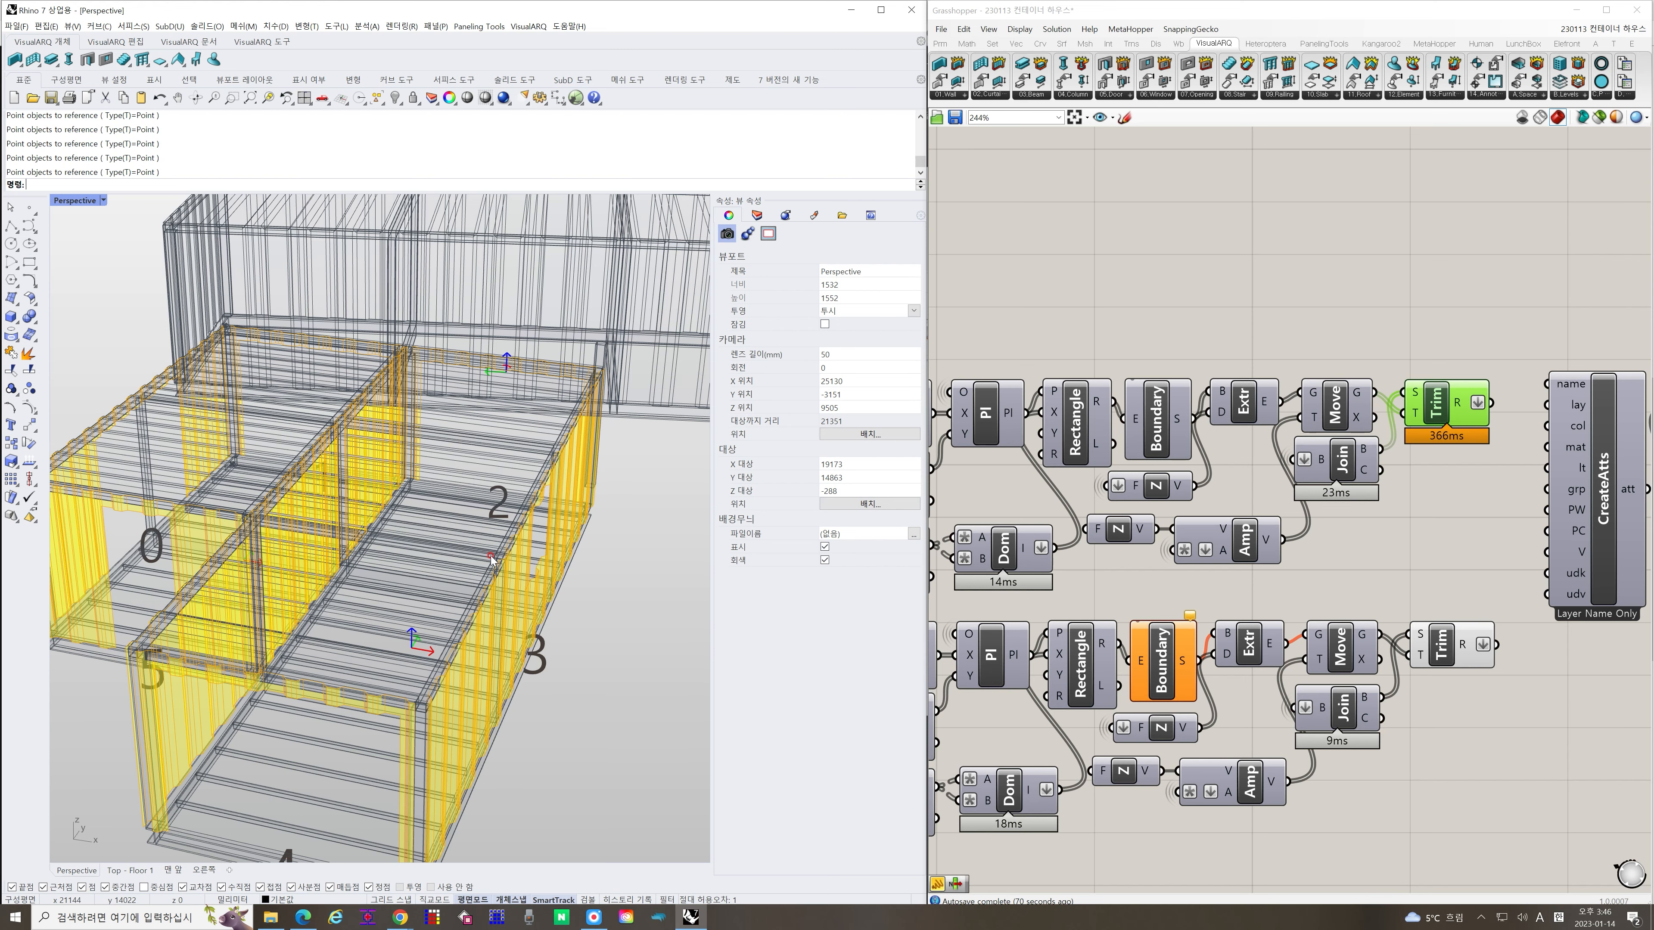
right_drag(494, 551, 408, 578)
scroll(403, 548, down, 5)
click(1370, 551)
Place four points at the midpoints of the second-floor container outline's edges, two on long edges and two on short edges
scroll(1305, 555, down, 5)
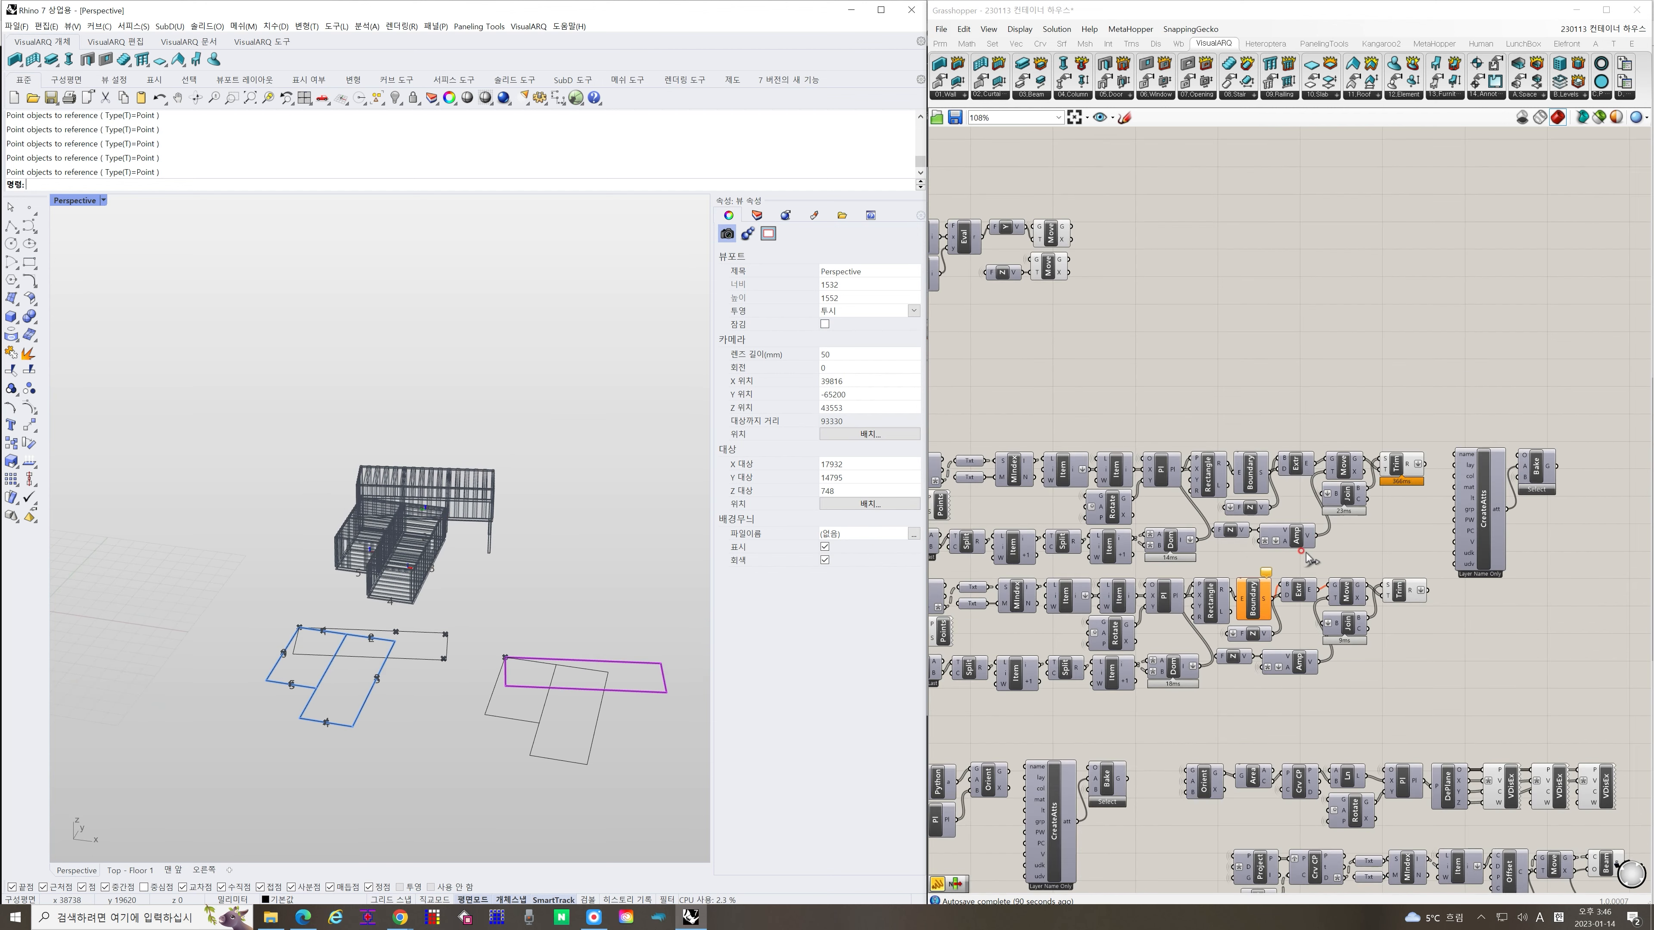
scroll(1296, 560, down, 5)
right_drag(999, 516, 1156, 510)
scroll(1156, 510, up, 10)
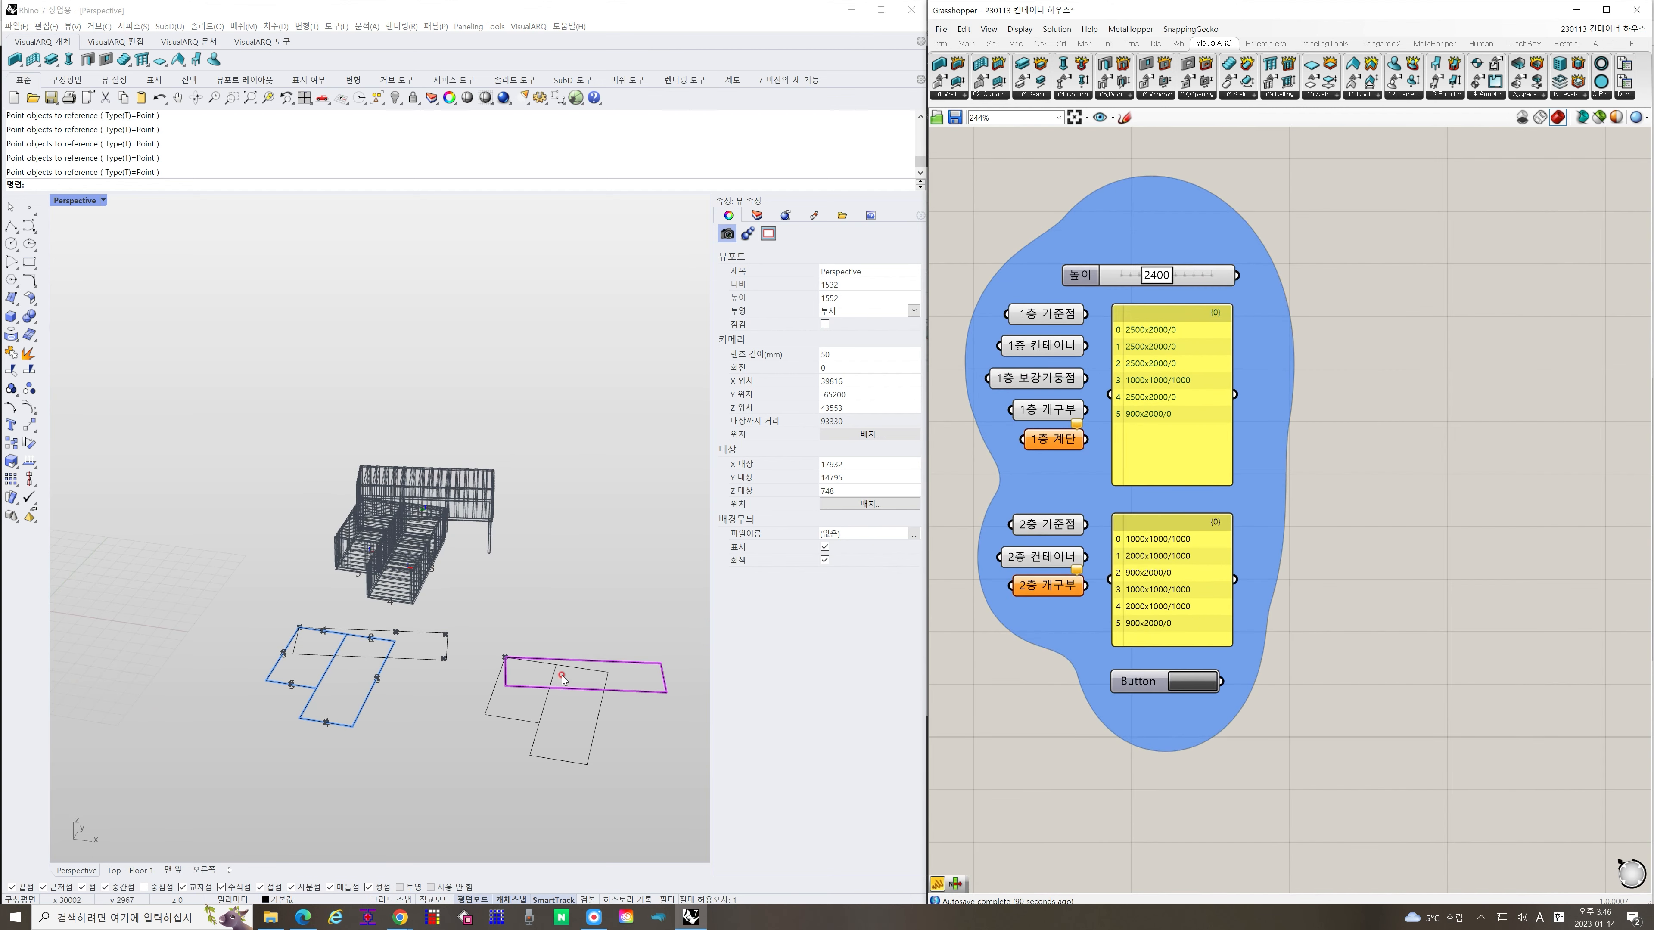
scroll(564, 679, up, 5)
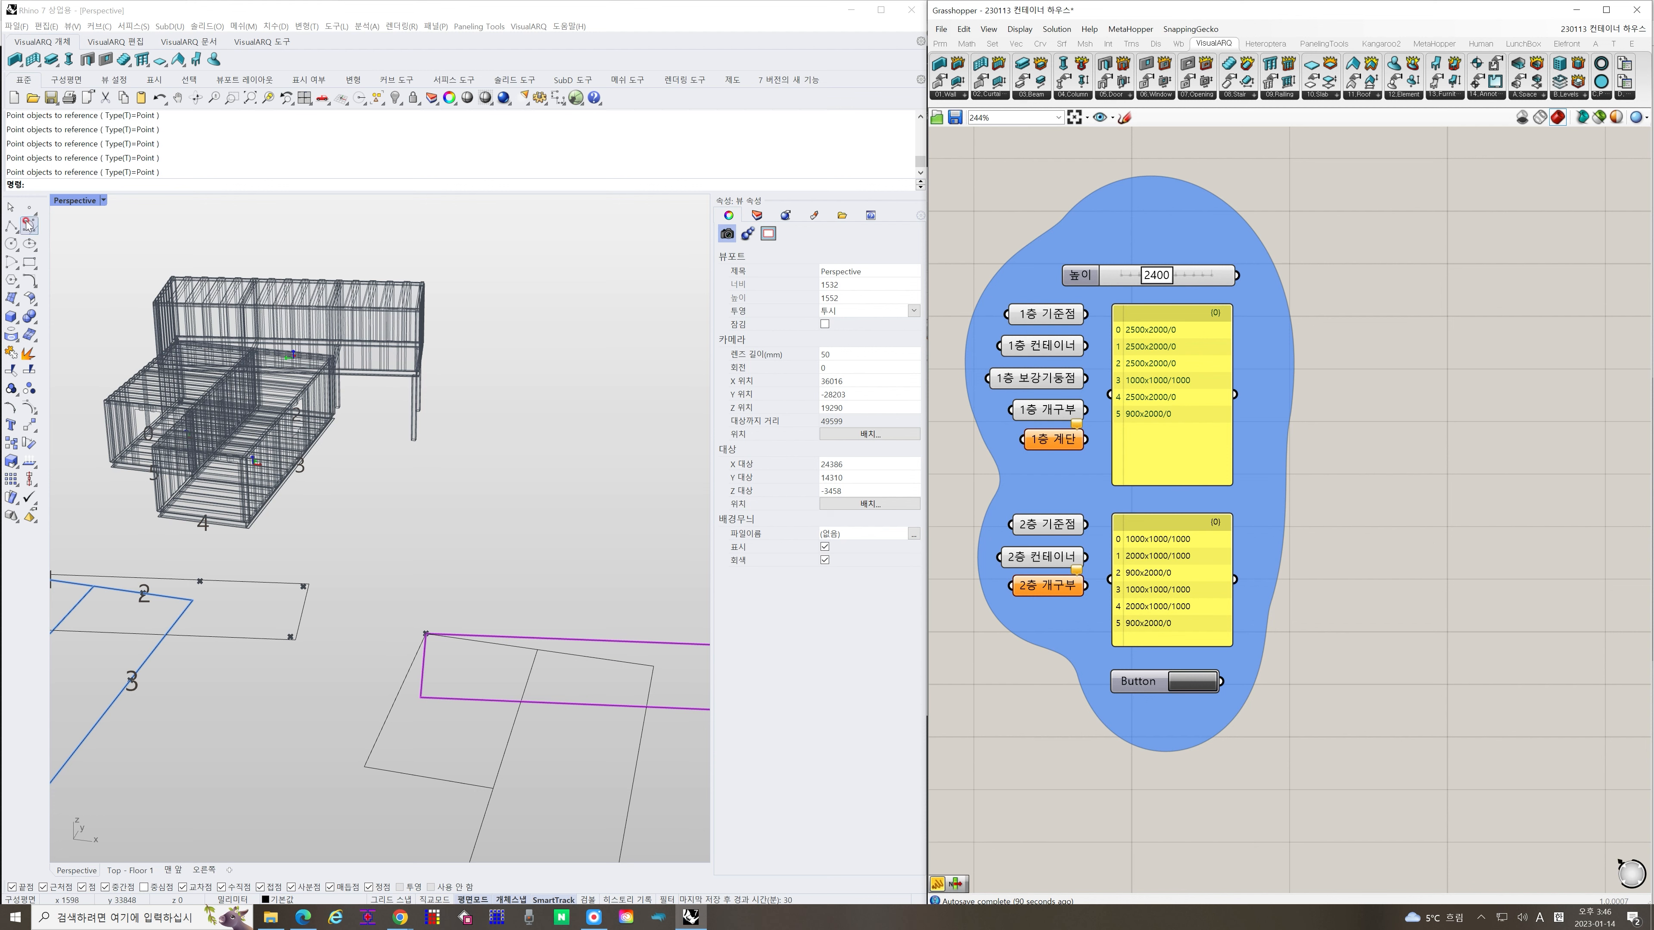
click(29, 207)
click(580, 704)
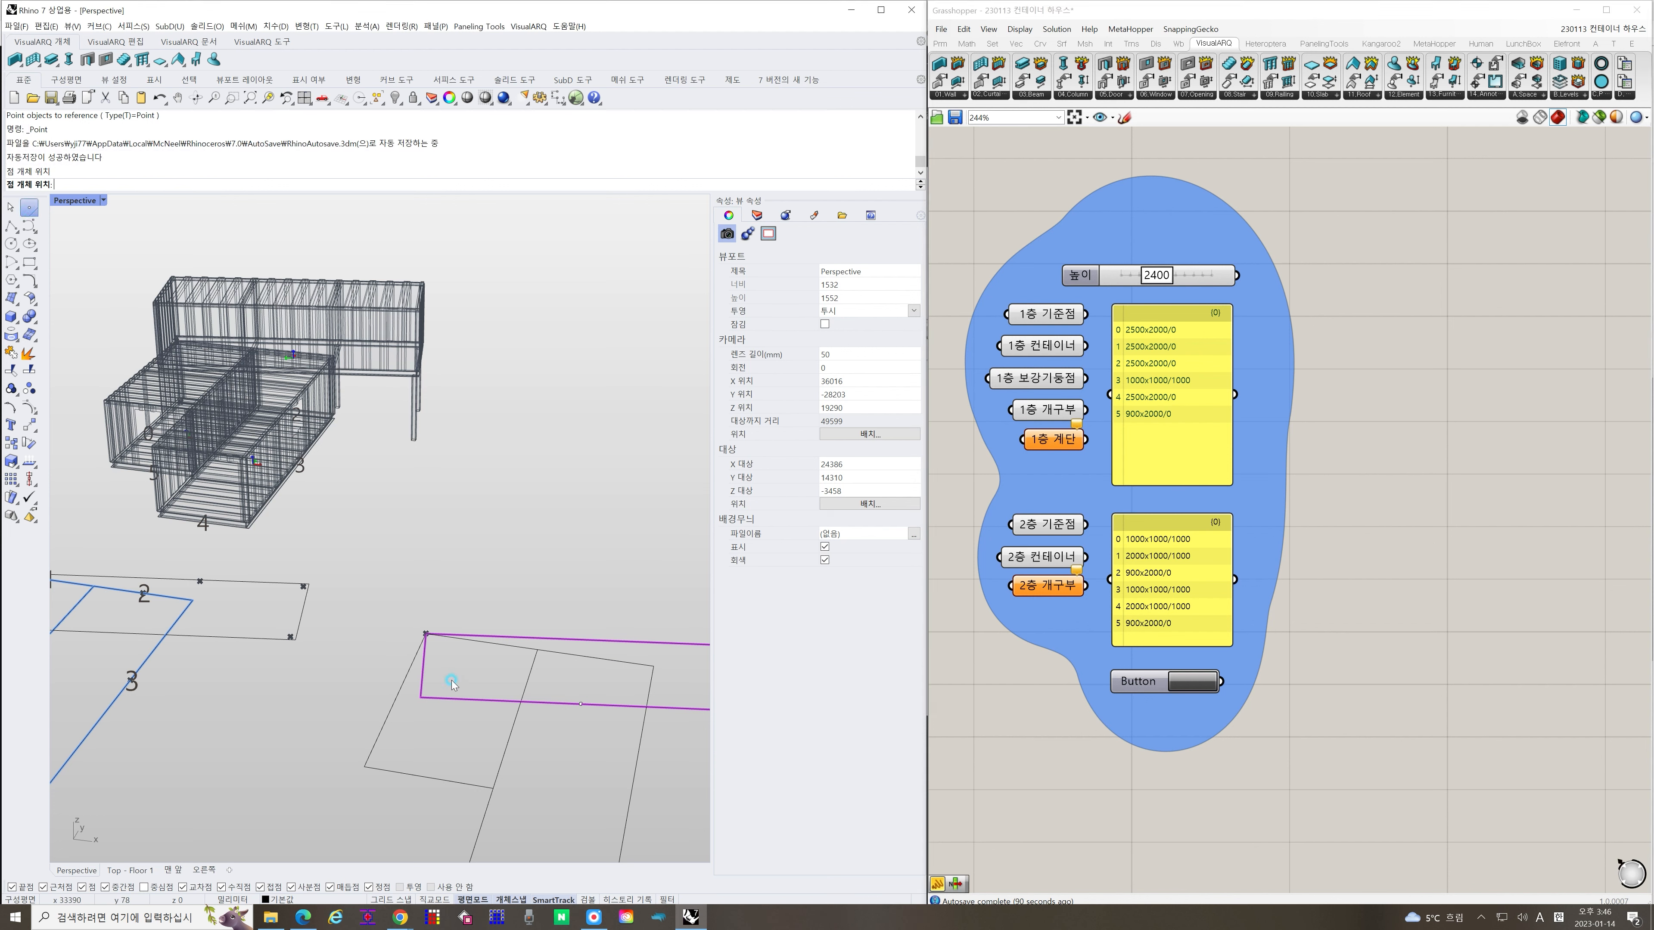
right_click(425, 667)
click(424, 666)
shift+right_drag(503, 689, 459, 685)
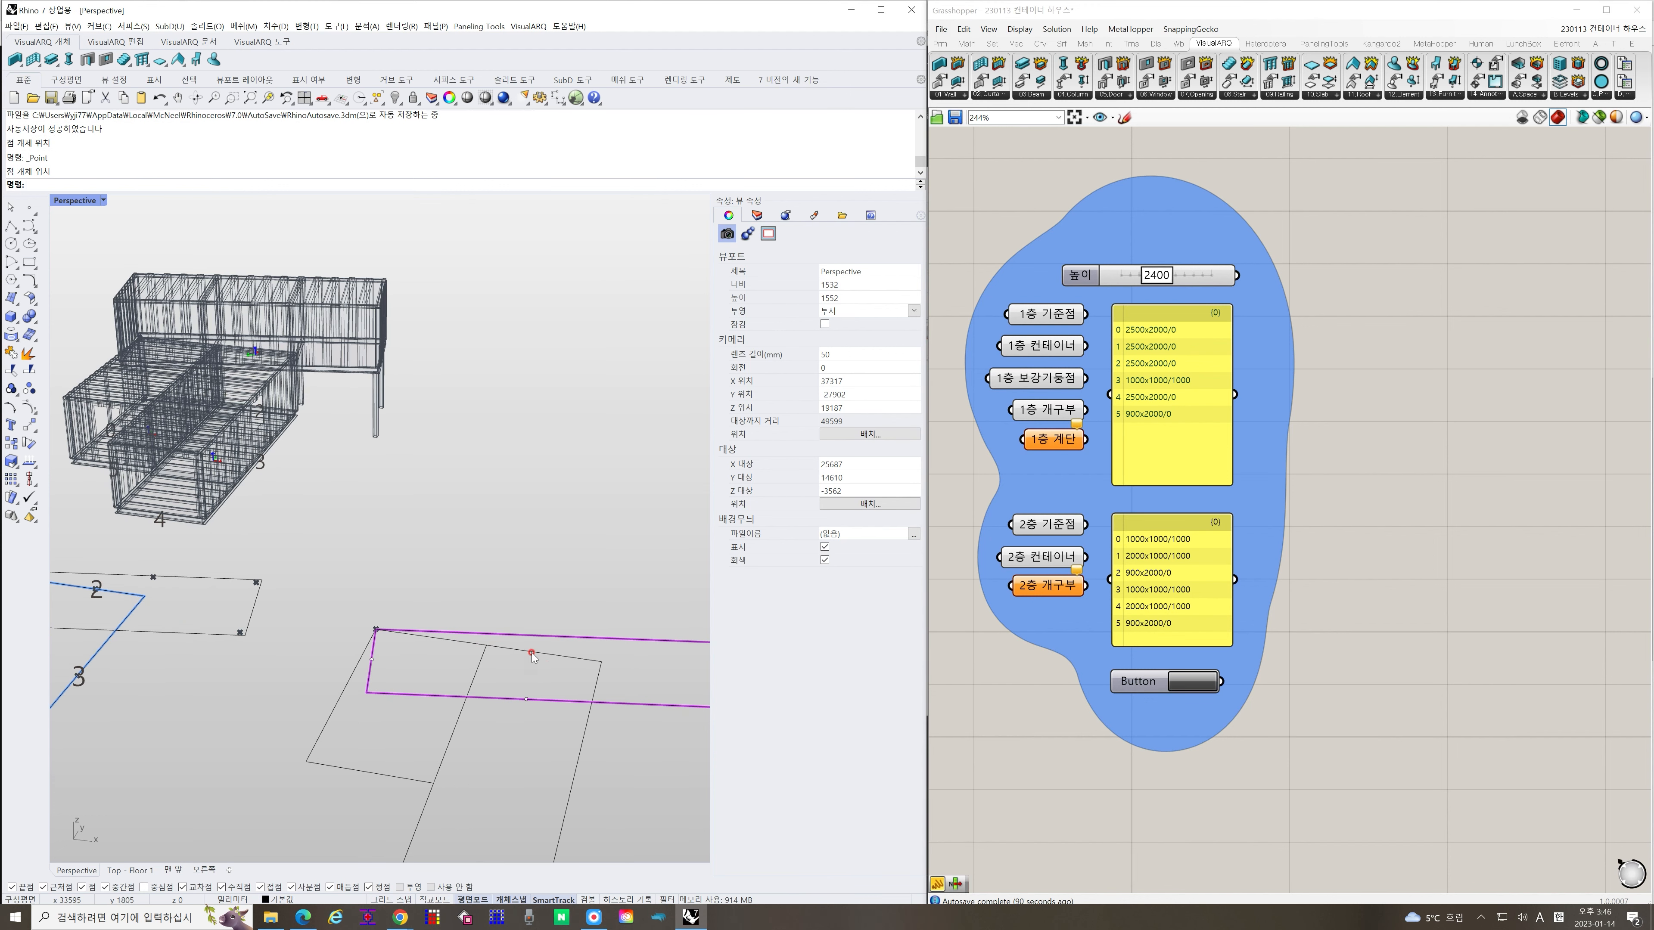
right_click(532, 644)
click(534, 635)
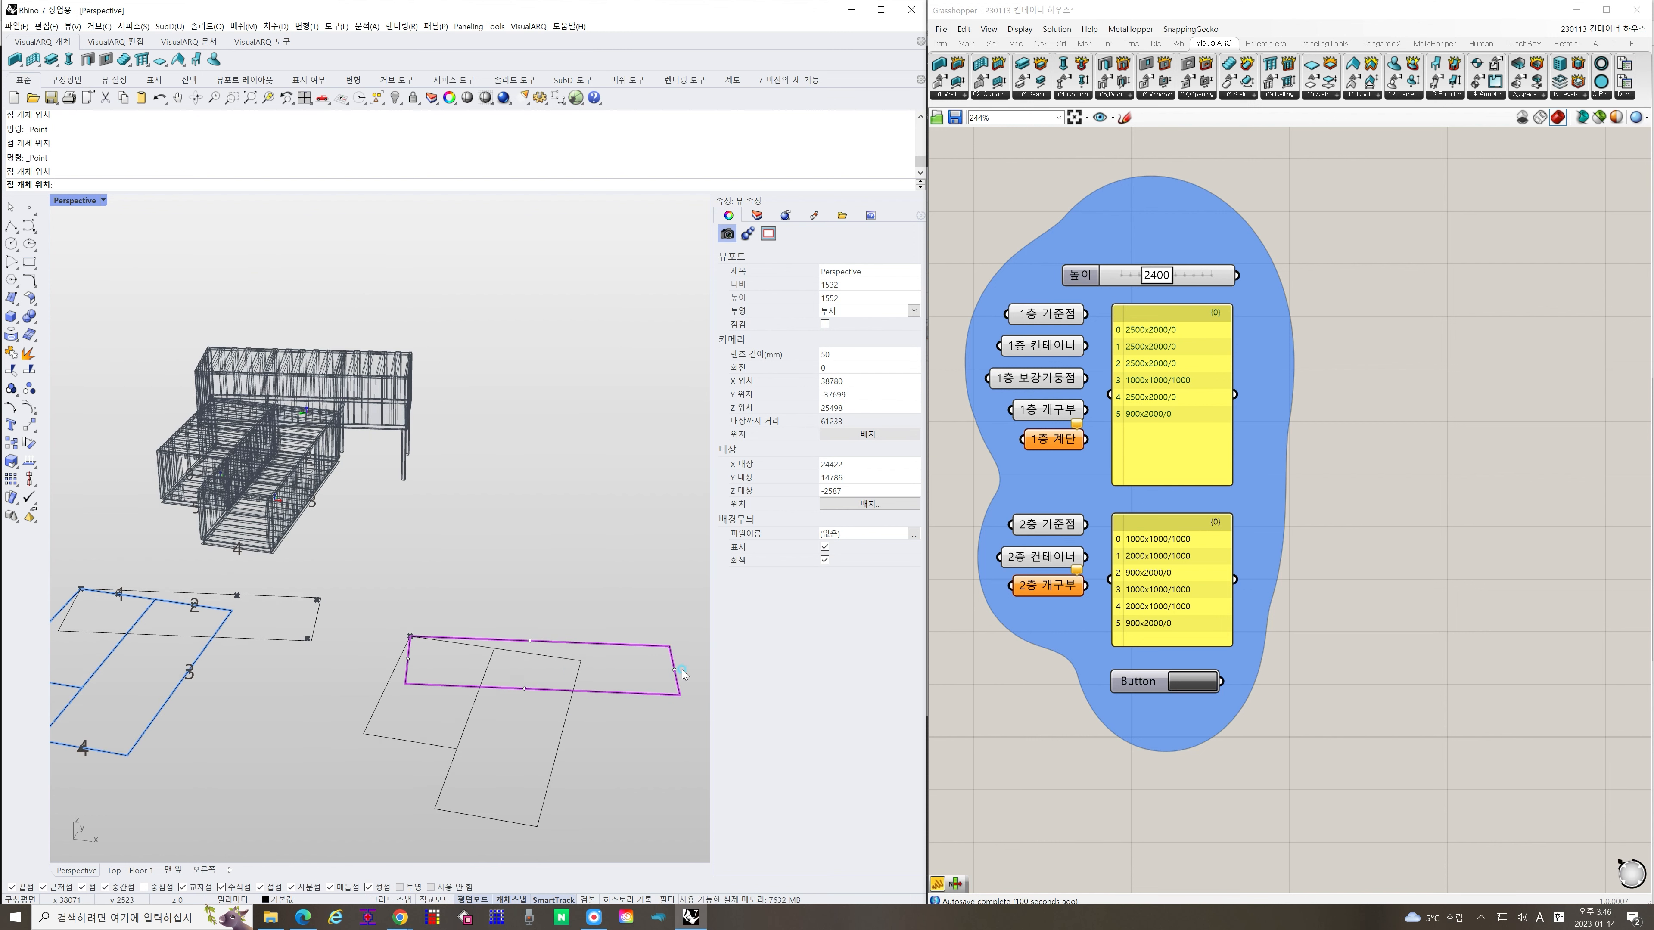
scroll(267, 492, down, 2)
Reference the four midpoint points on the second-floor container outline, plus none others, as multiple points in the 2층 개구부 parameter
right_drag(1097, 656, 1099, 654)
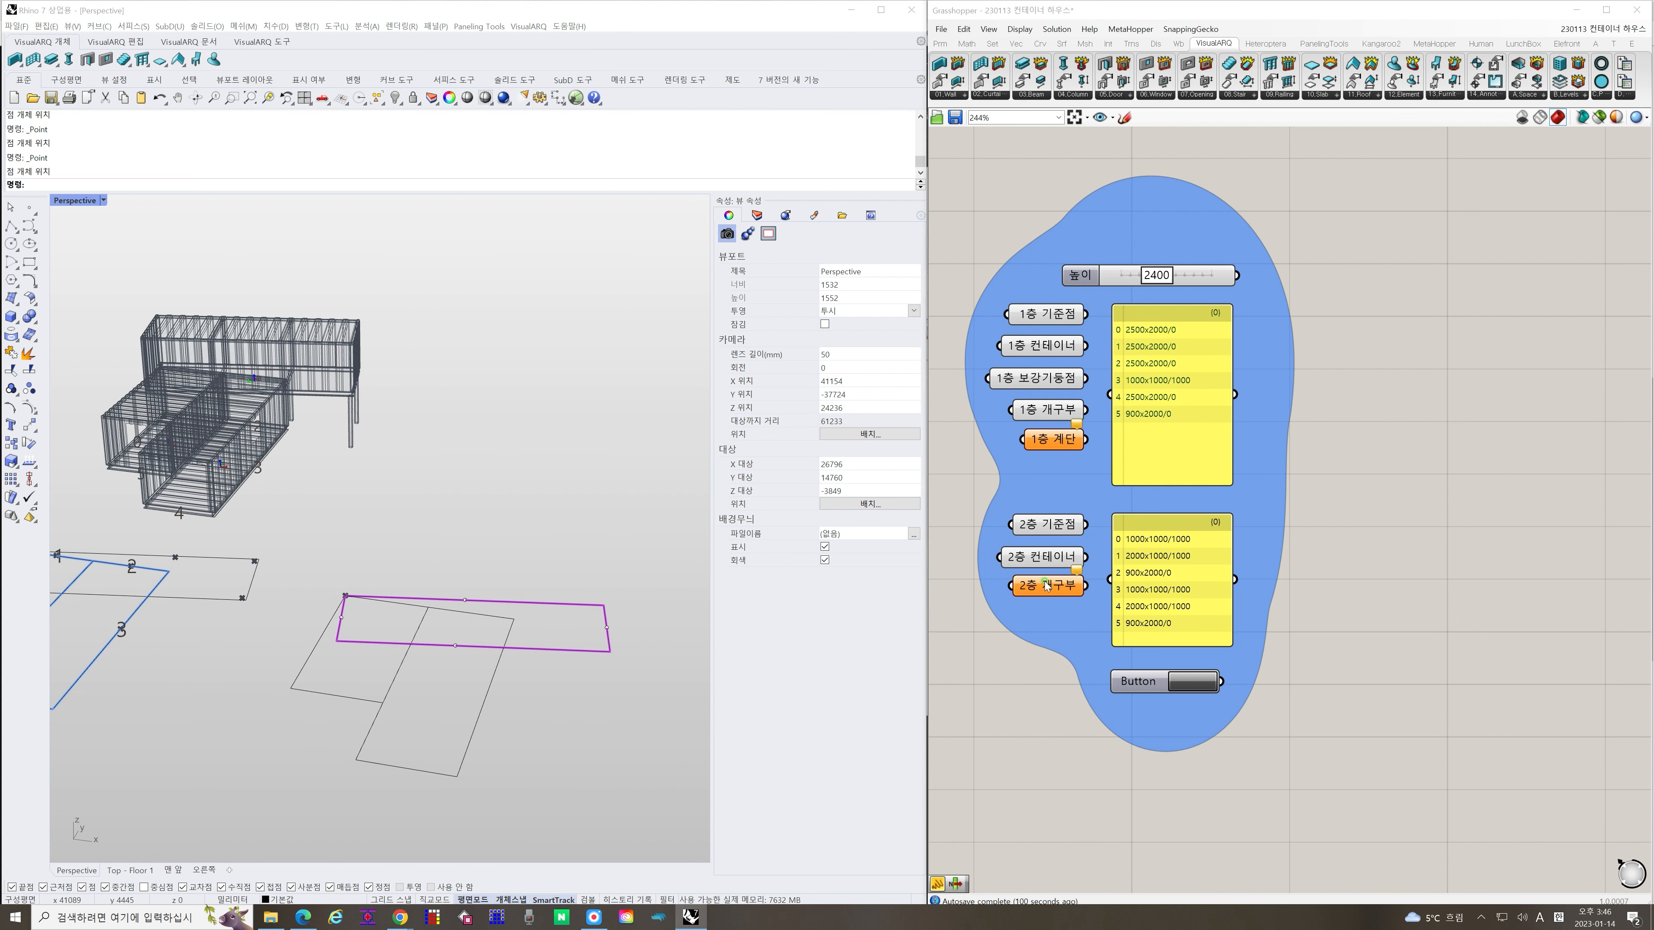
right_click(1062, 603)
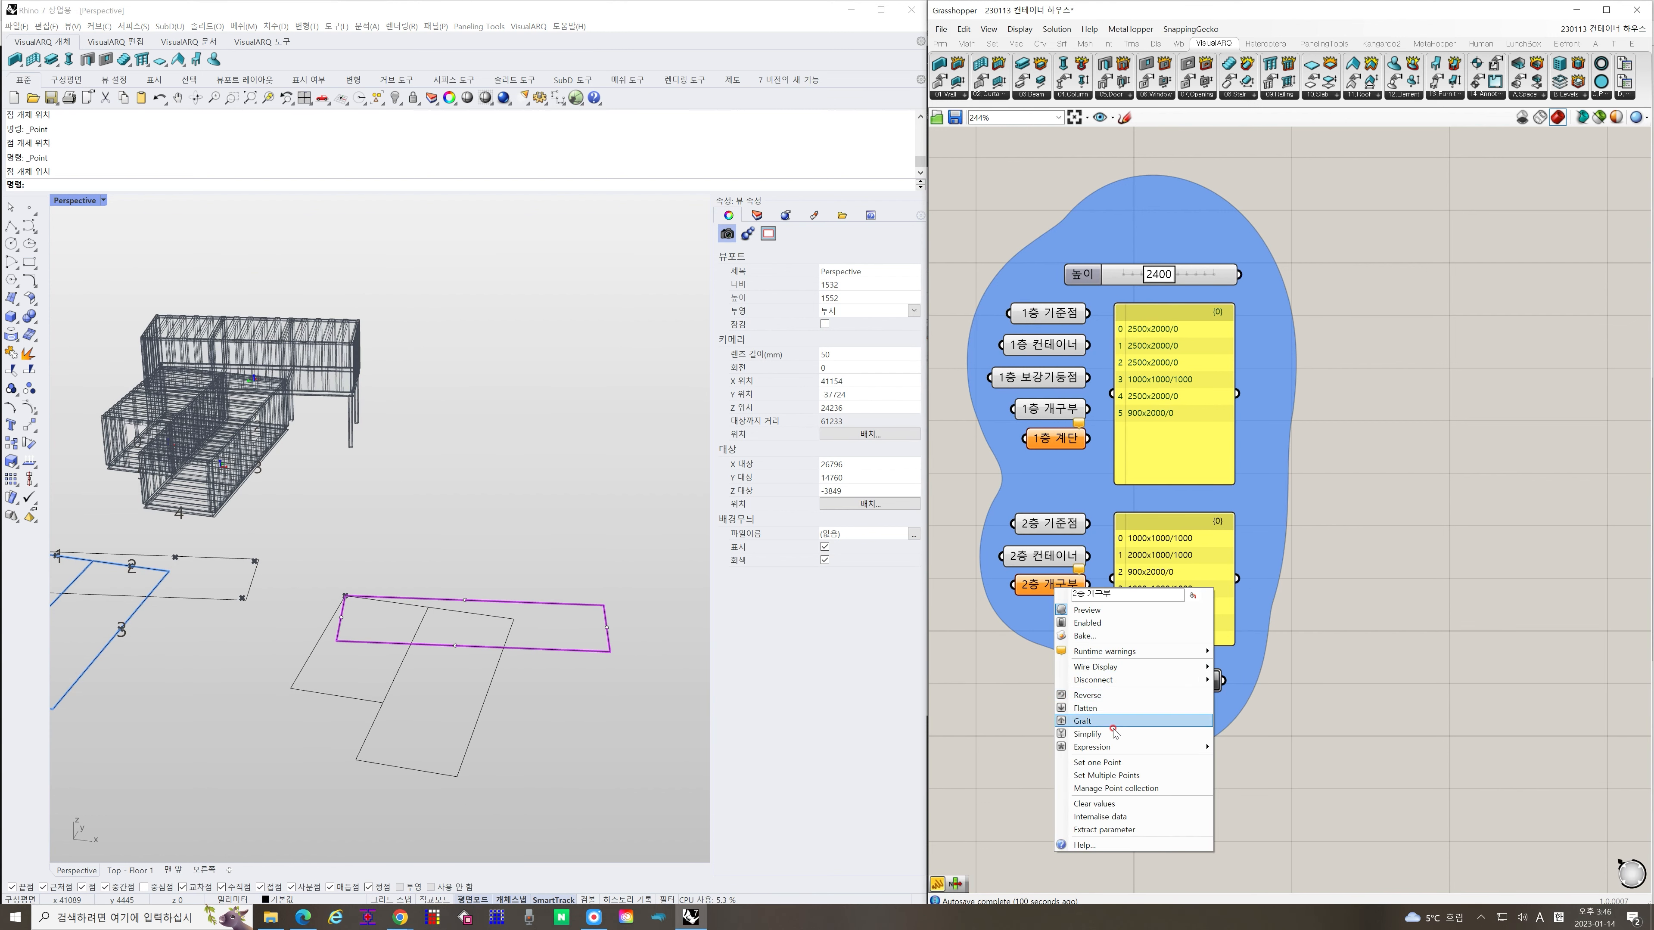
click(1107, 774)
scroll(345, 625, up, 5)
click(337, 612)
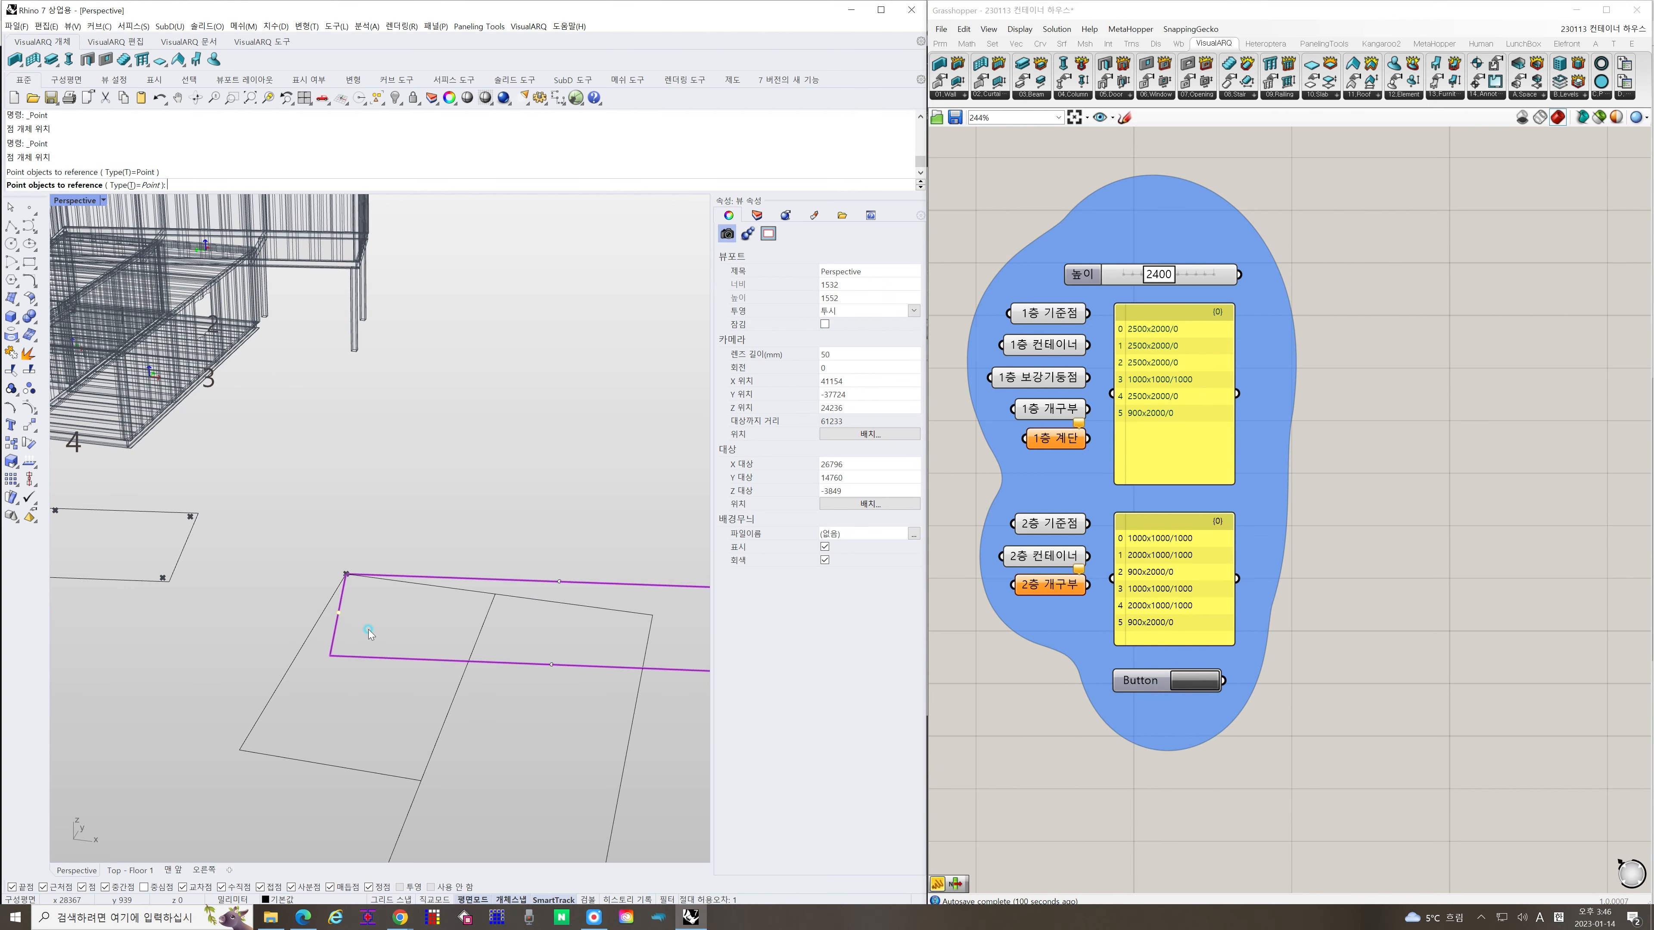
click(562, 581)
scroll(576, 623, down, 5)
click(661, 622)
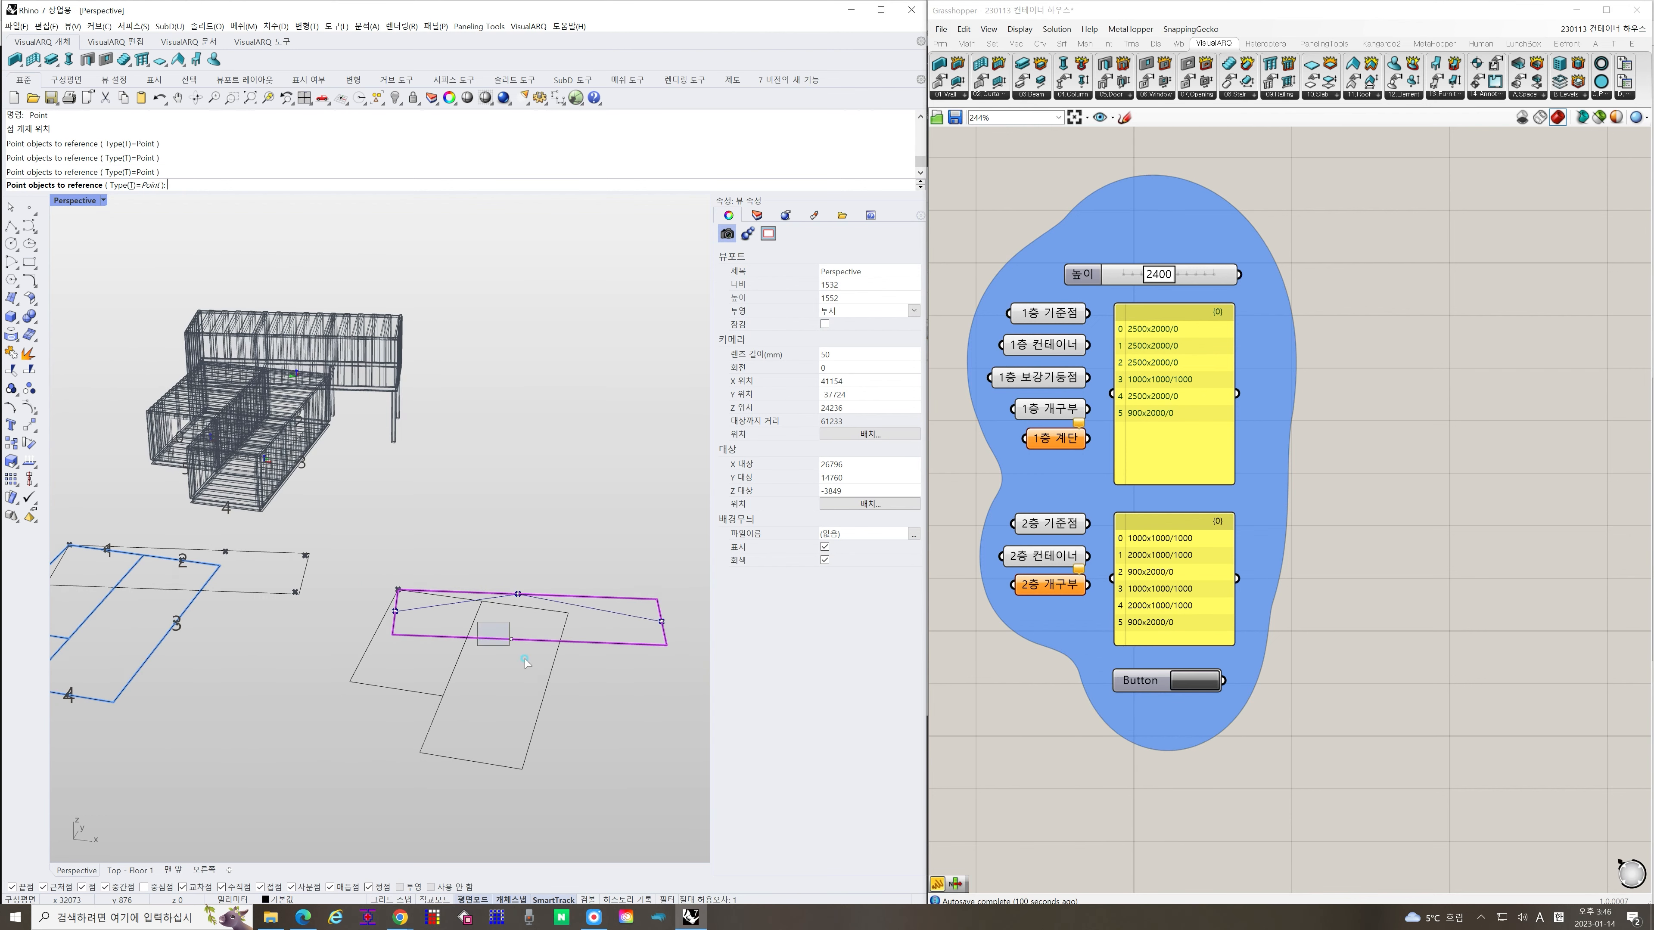
click(511, 639)
key(Return)
scroll(404, 624, up, 2)
scroll(404, 624, down, 2)
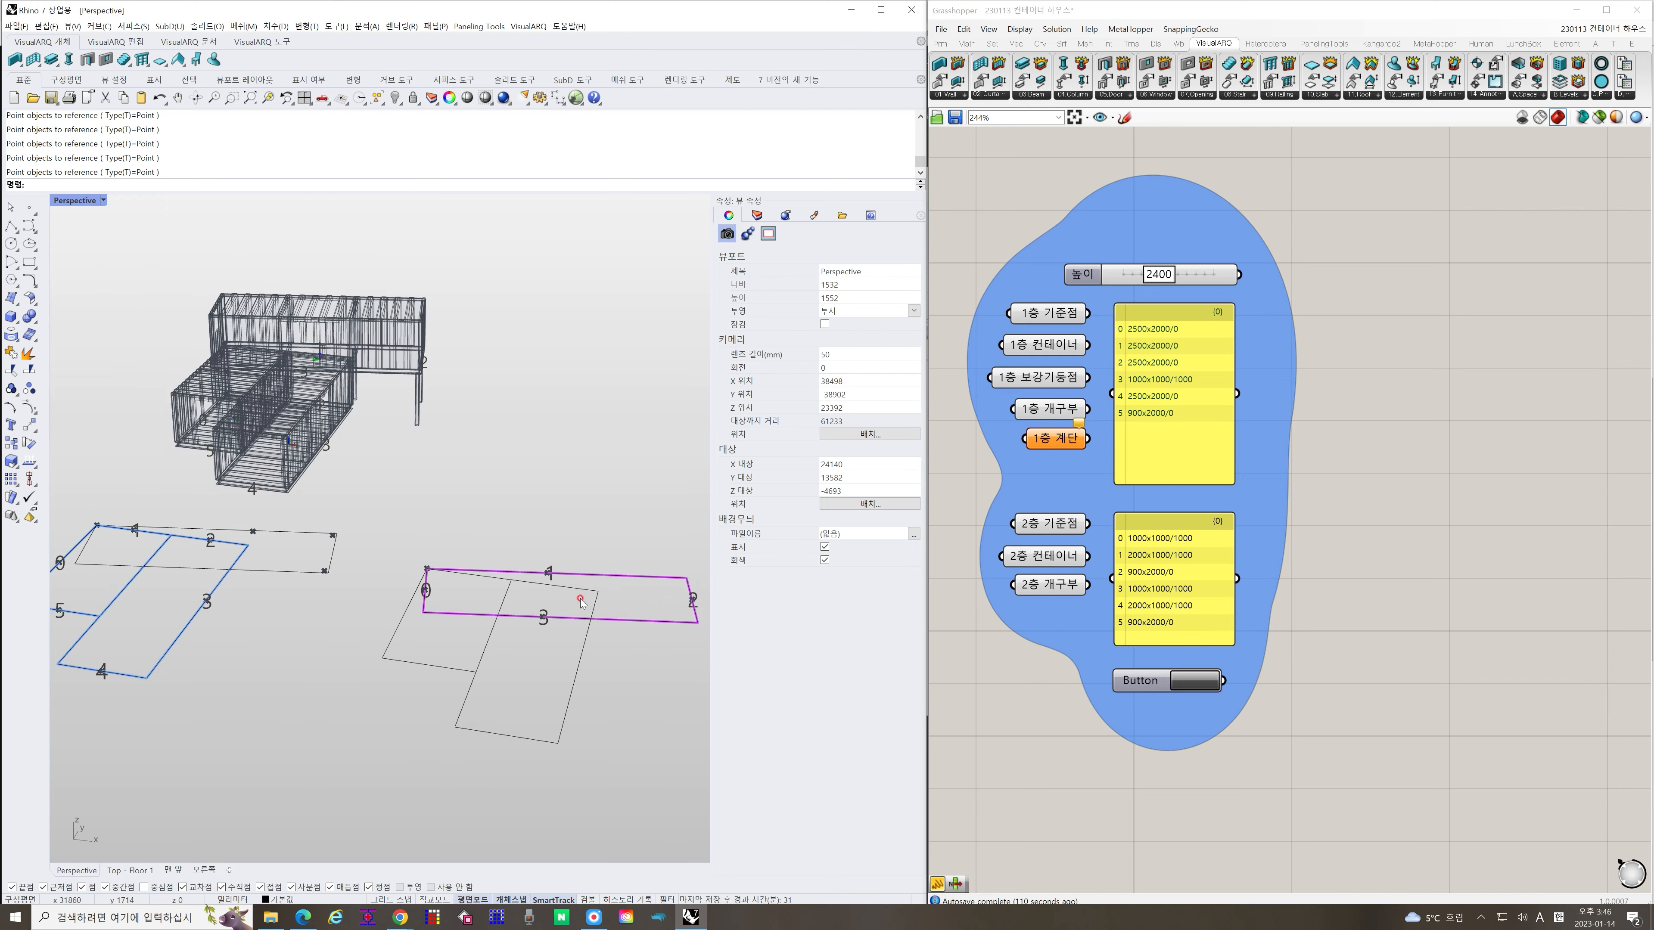
Delete the last two entries, 2000x1000/1000 and 900x2000/0, from the second-floor opening size list
right_drag(529, 632, 454, 382)
scroll(243, 304, up, 10)
right_drag(242, 304, 326, 443)
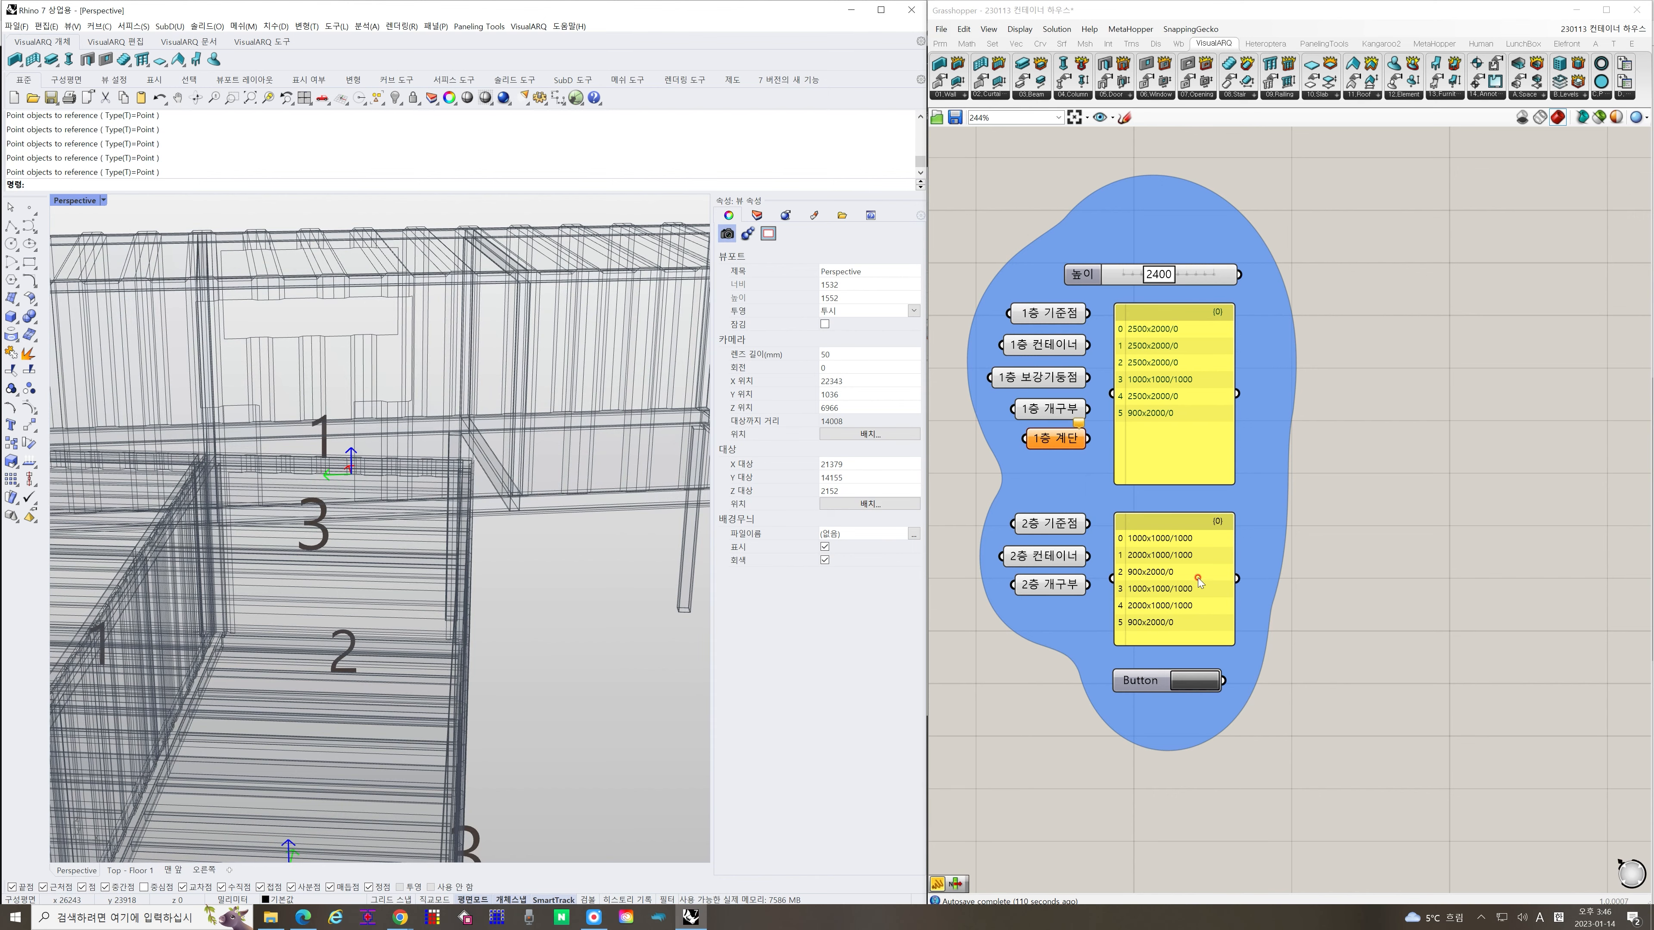
scroll(656, 573, down, 5)
right_drag(656, 573, 488, 490)
scroll(471, 494, up, 8)
scroll(484, 472, down, 3)
scroll(488, 490, down, 4)
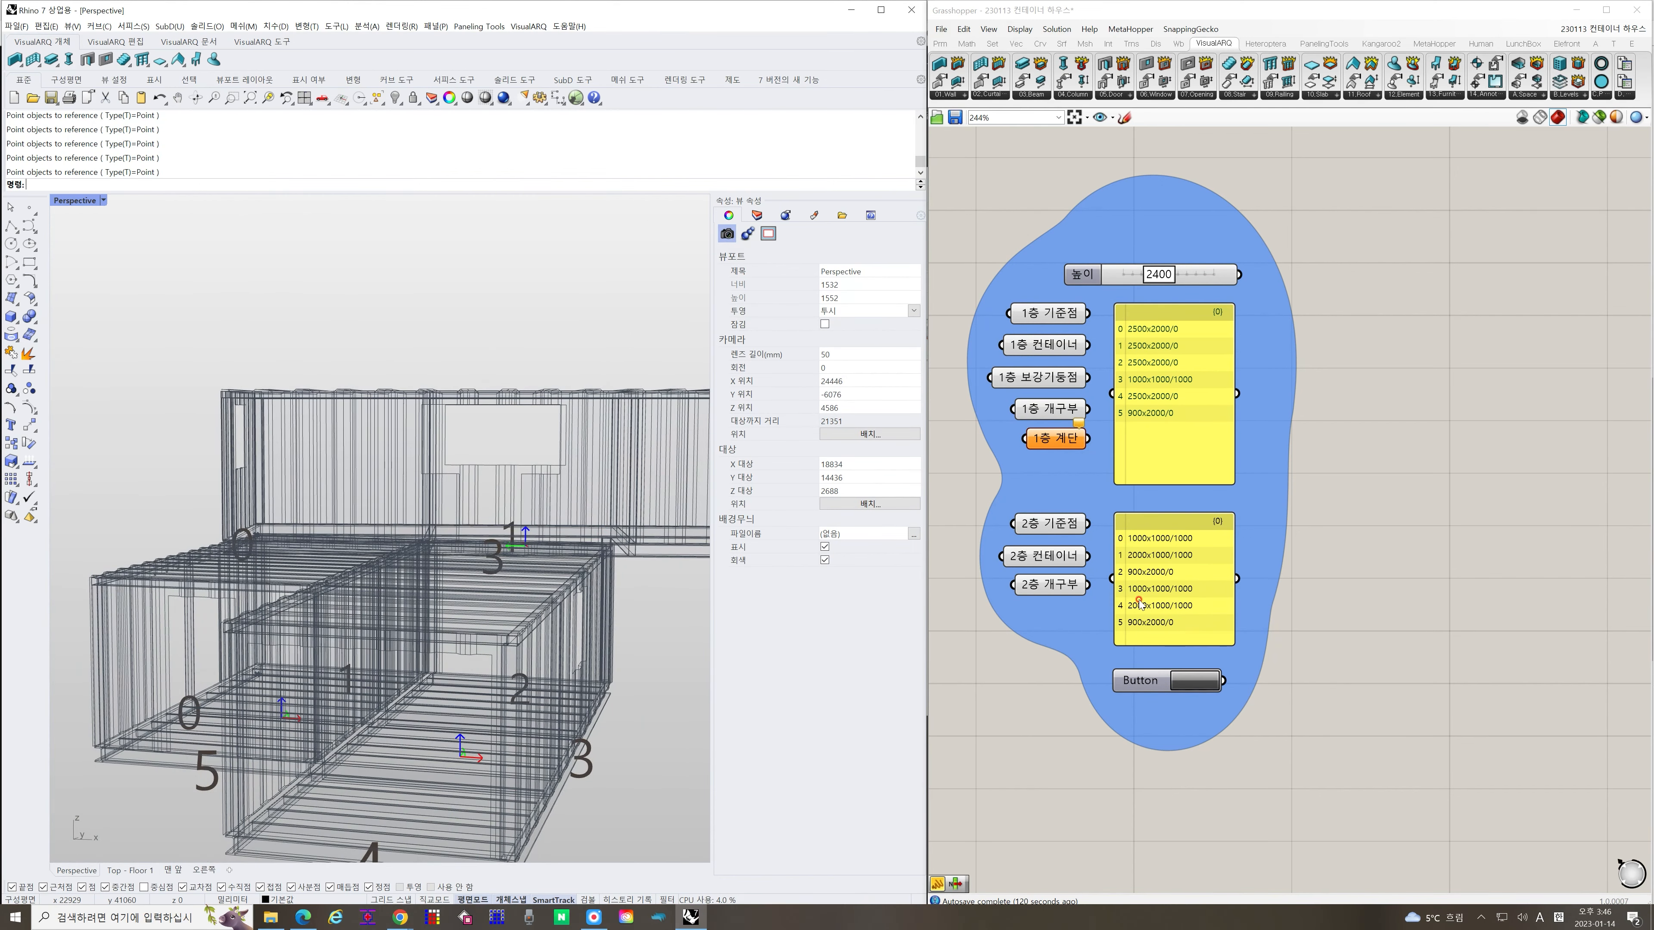
double_click(1188, 624)
drag(1192, 589, 1129, 567)
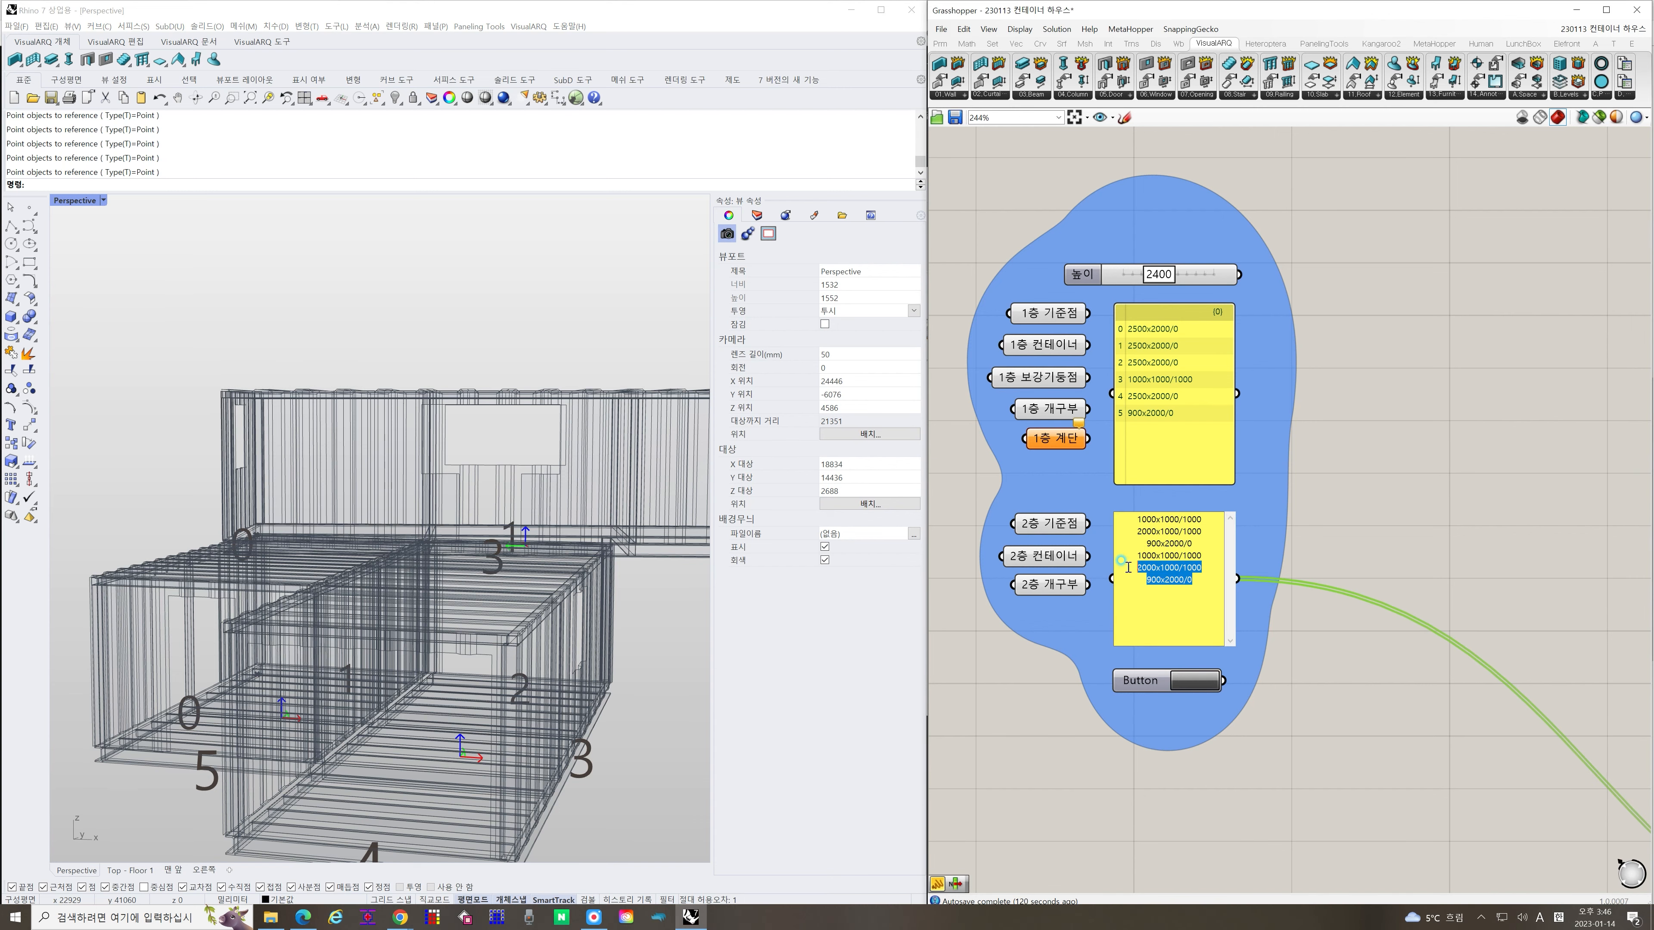
key(BackSpace)
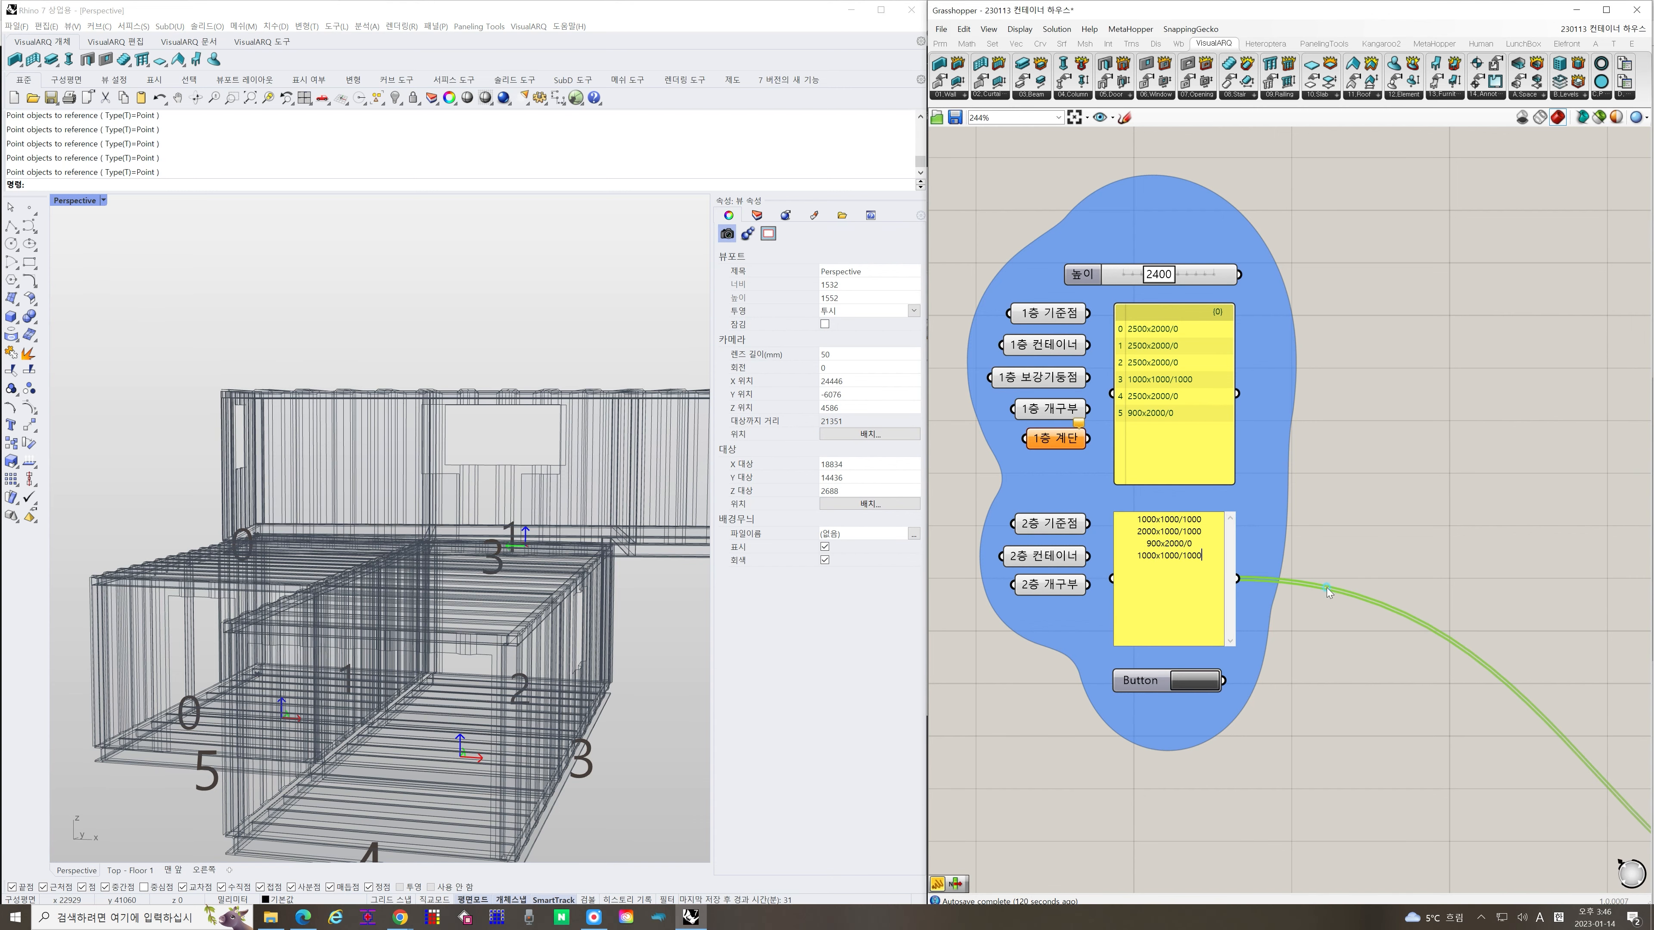
click(1329, 592)
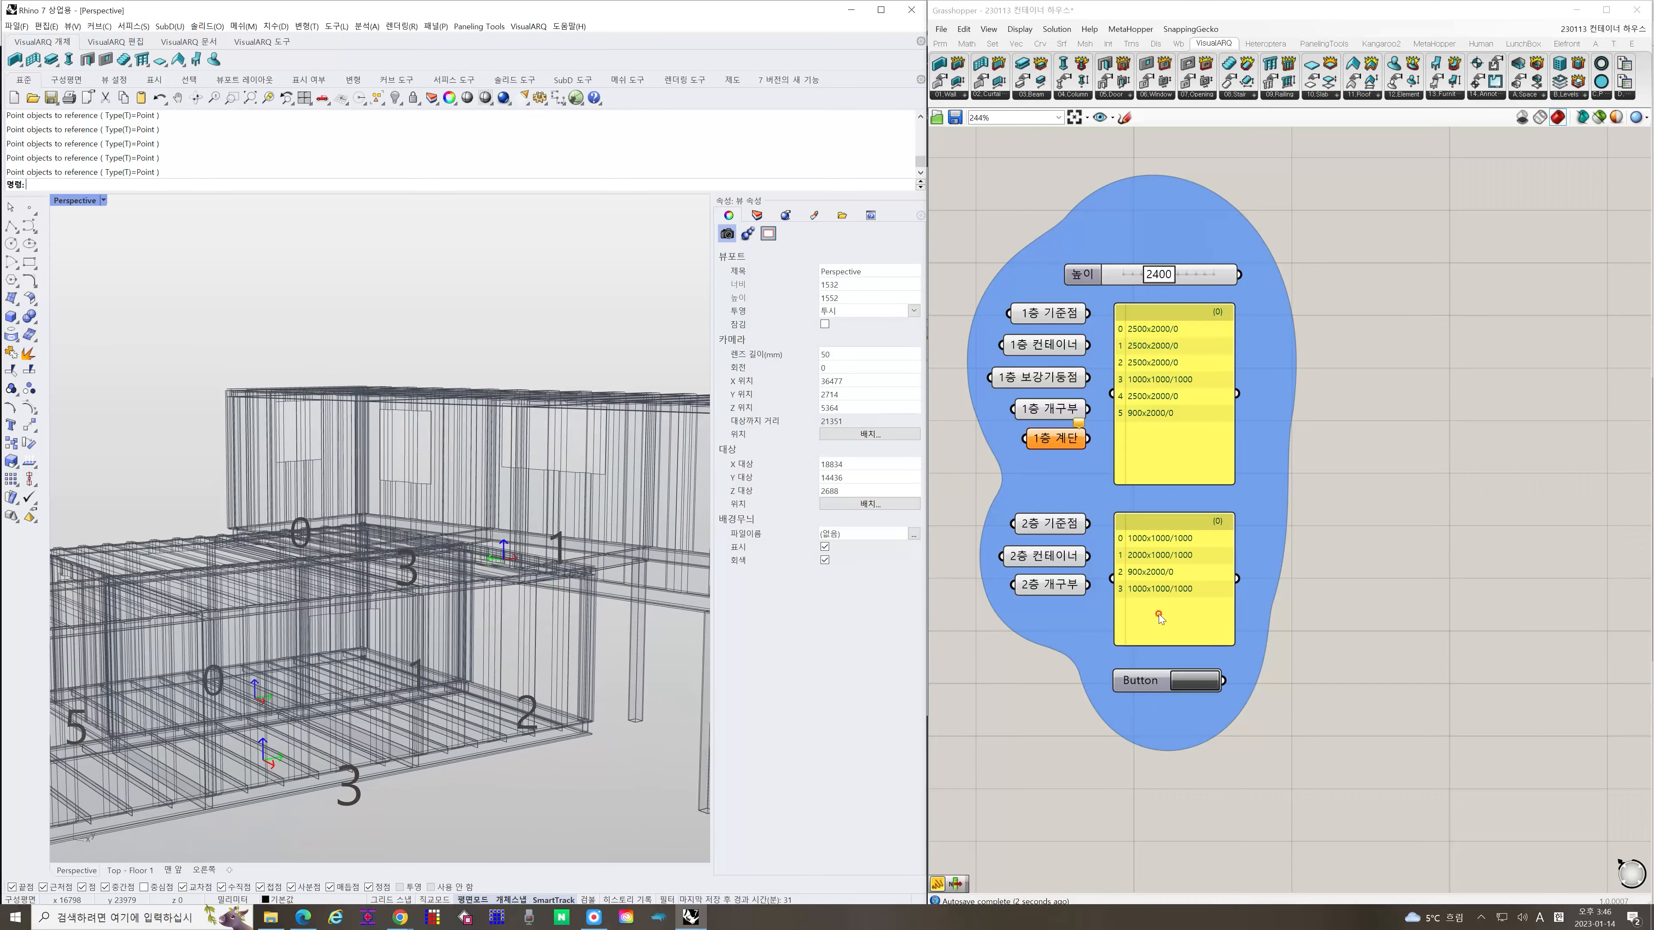
Reorder the second-floor opening sizes to 1000x1000/1000, 2000x1000/1000, 1000x1000/1000 and 900x2000/0
right_drag(408, 561, 444, 572)
click(1085, 563)
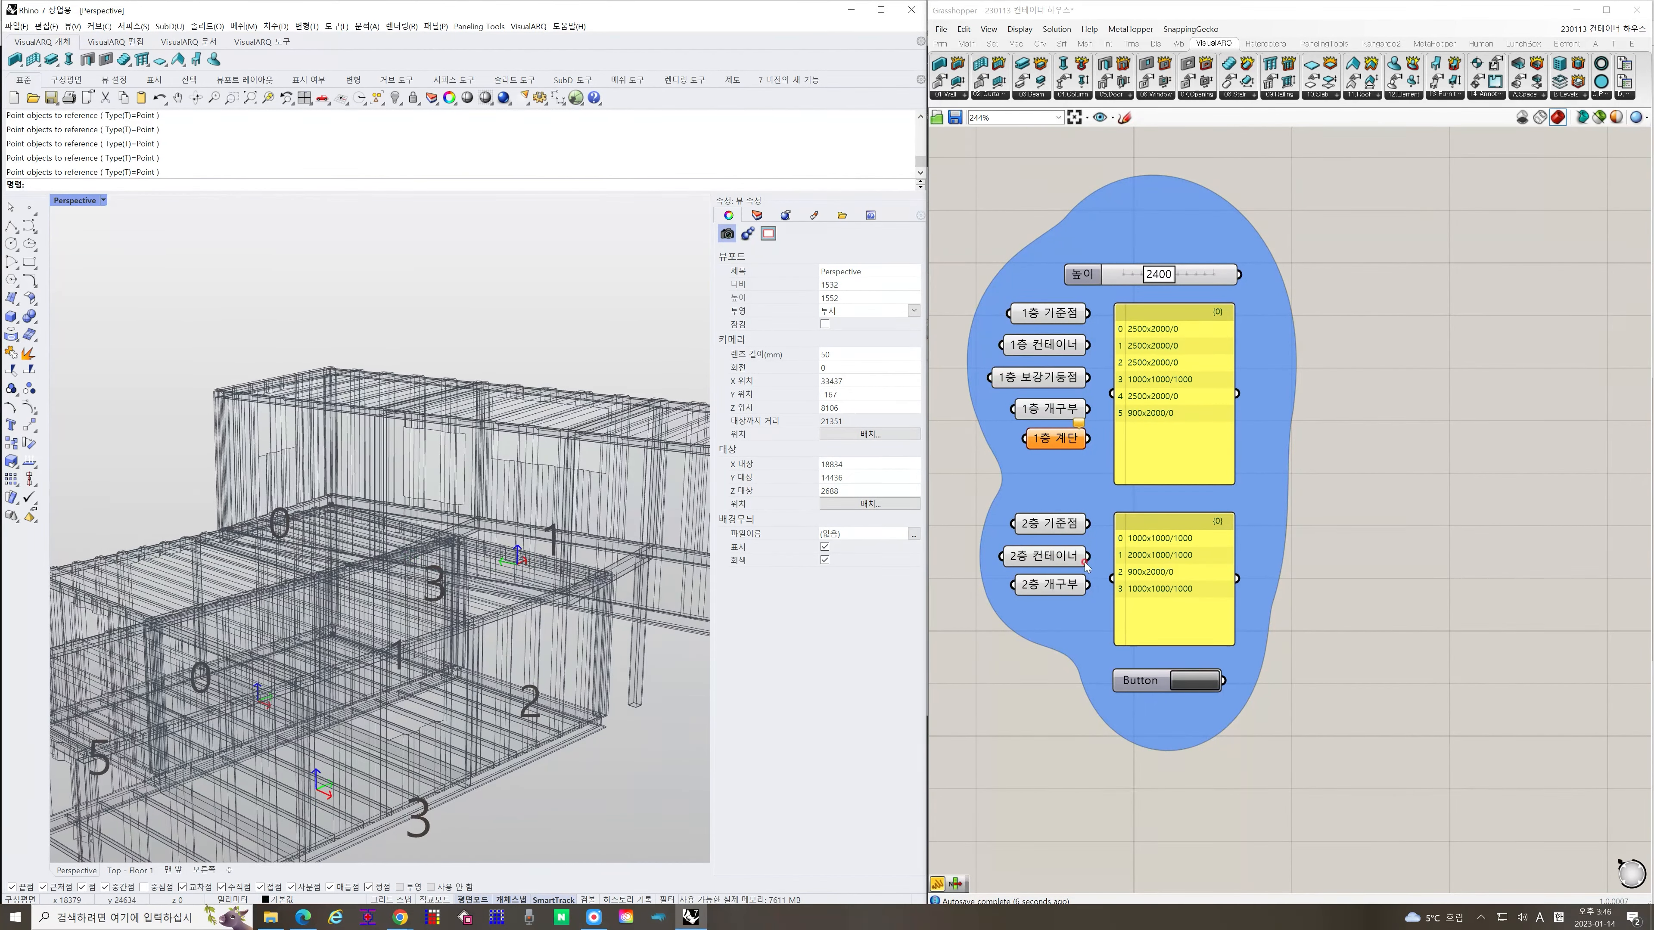
double_click(1150, 587)
click(1163, 598)
click(1210, 667)
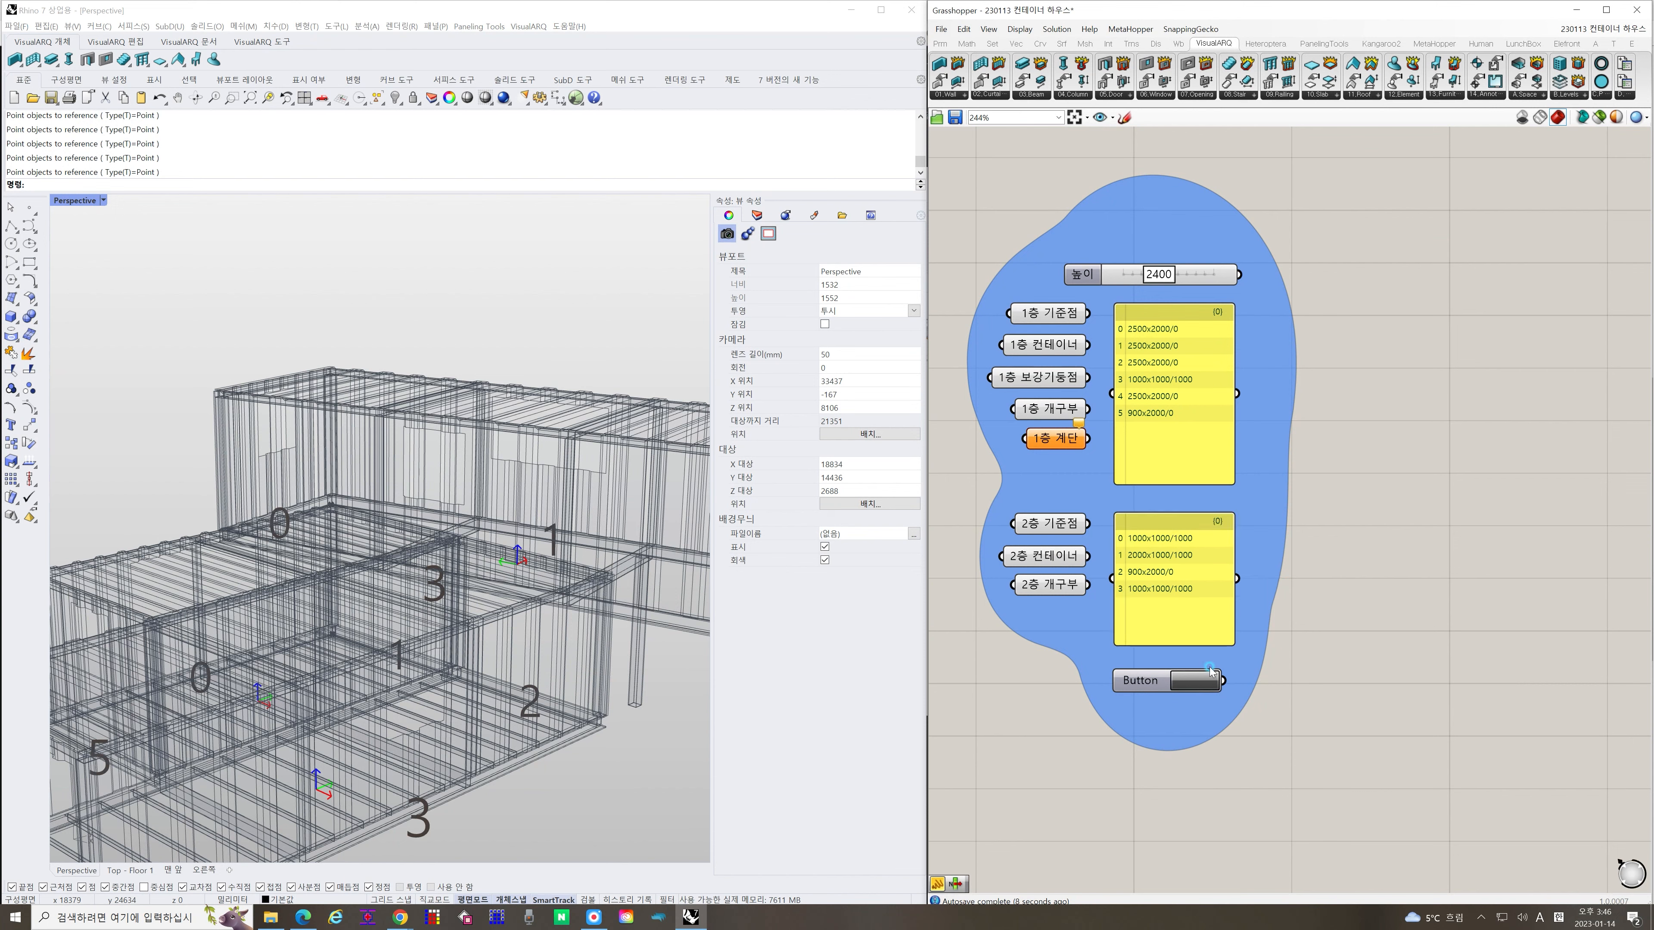
scroll(427, 549, down, 5)
right_drag(448, 541, 351, 527)
scroll(534, 578, up, 4)
mouse_move(535, 578)
right_down()
mouse_move(477, 604)
mouse_move(534, 612)
right_up()
double_click(1187, 580)
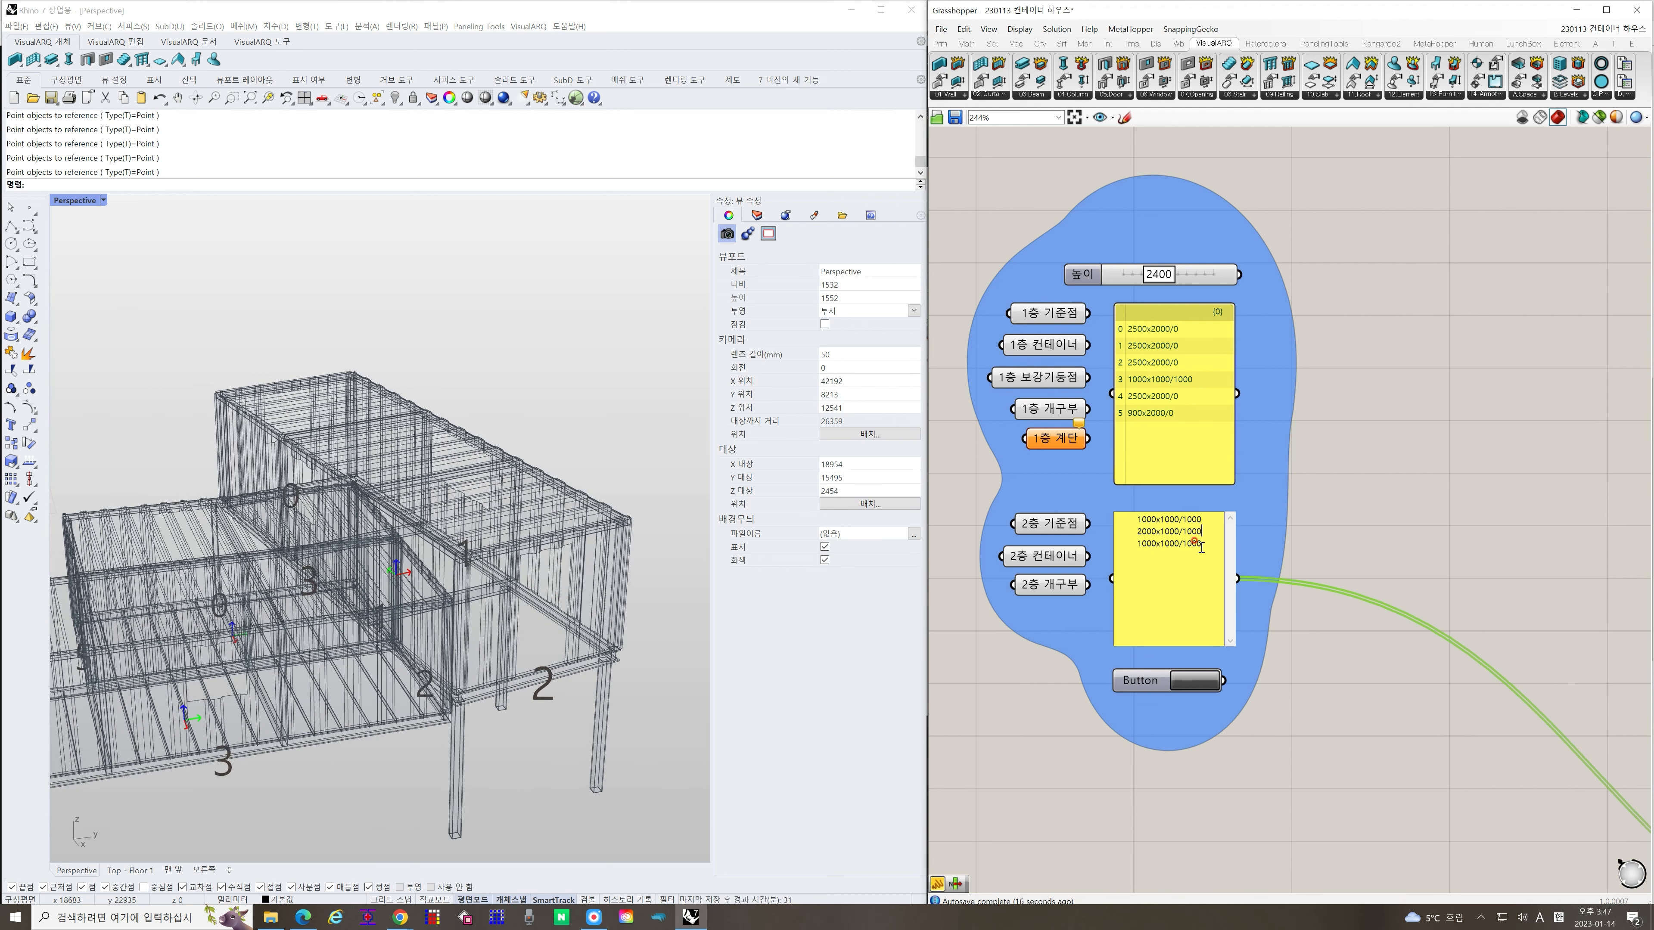
click(1248, 616)
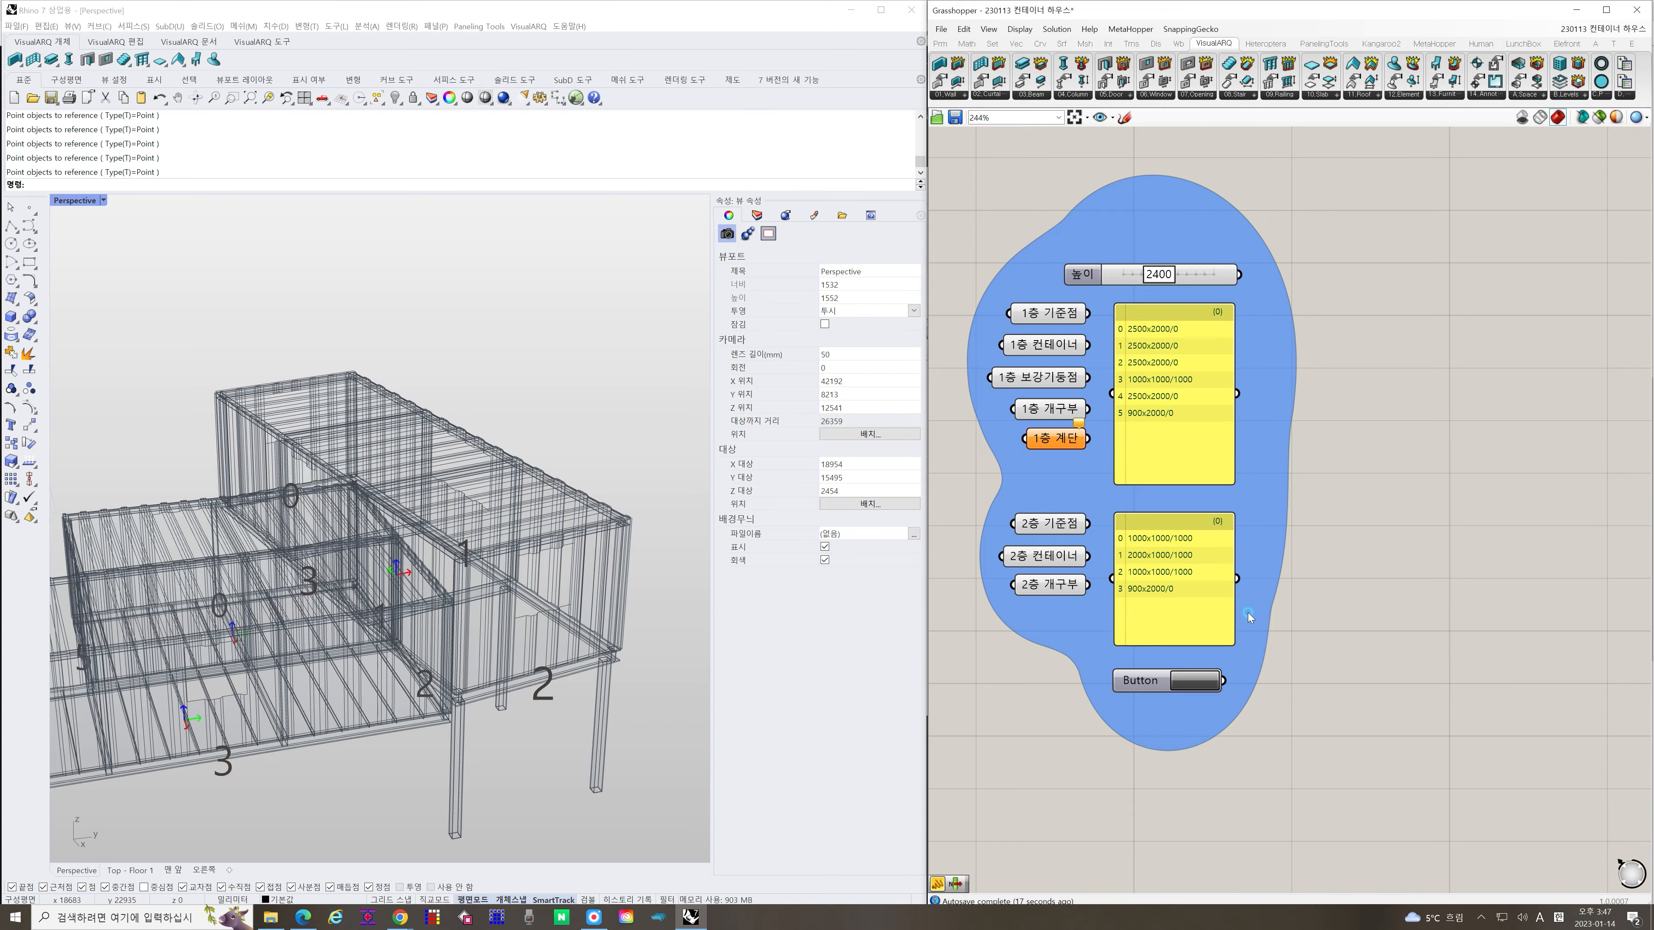
Check the second-floor openings in the preview and bake the container house into Rhino with the definition's Button
right_drag(378, 612, 569, 616)
scroll(402, 529, up, 6)
scroll(439, 537, down, 8)
scroll(500, 529, down, 6)
scroll(569, 615, up, 4)
scroll(463, 616, down, 6)
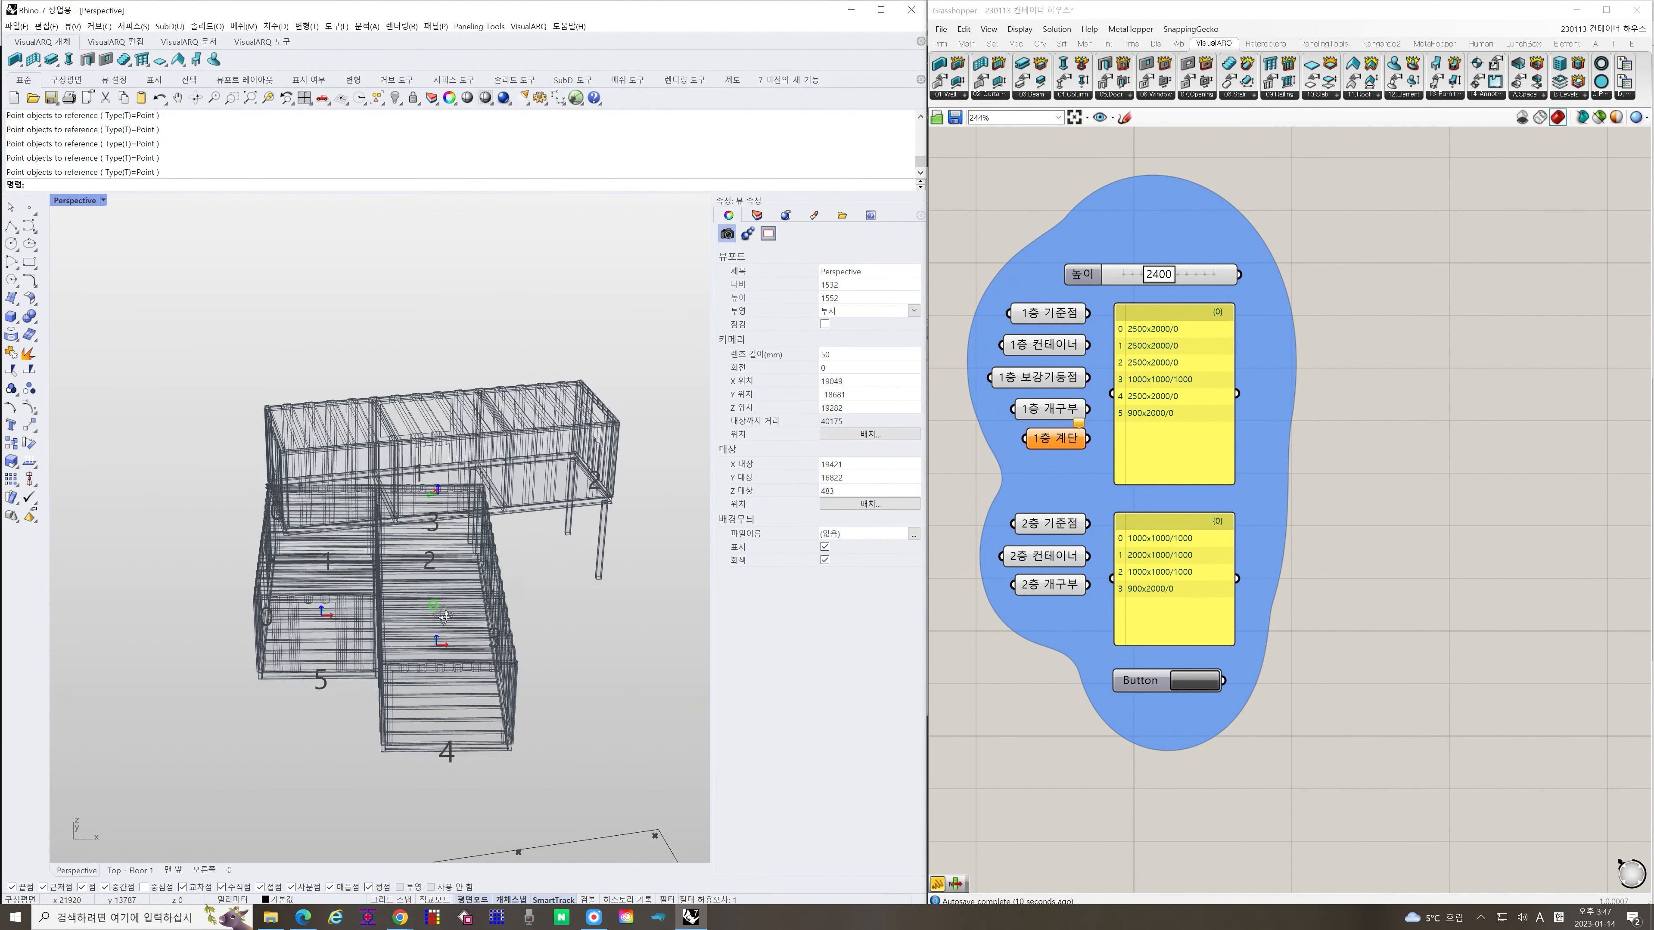
mouse_move(466, 563)
right_down()
mouse_move(461, 580)
mouse_move(480, 585)
right_up()
click(1191, 682)
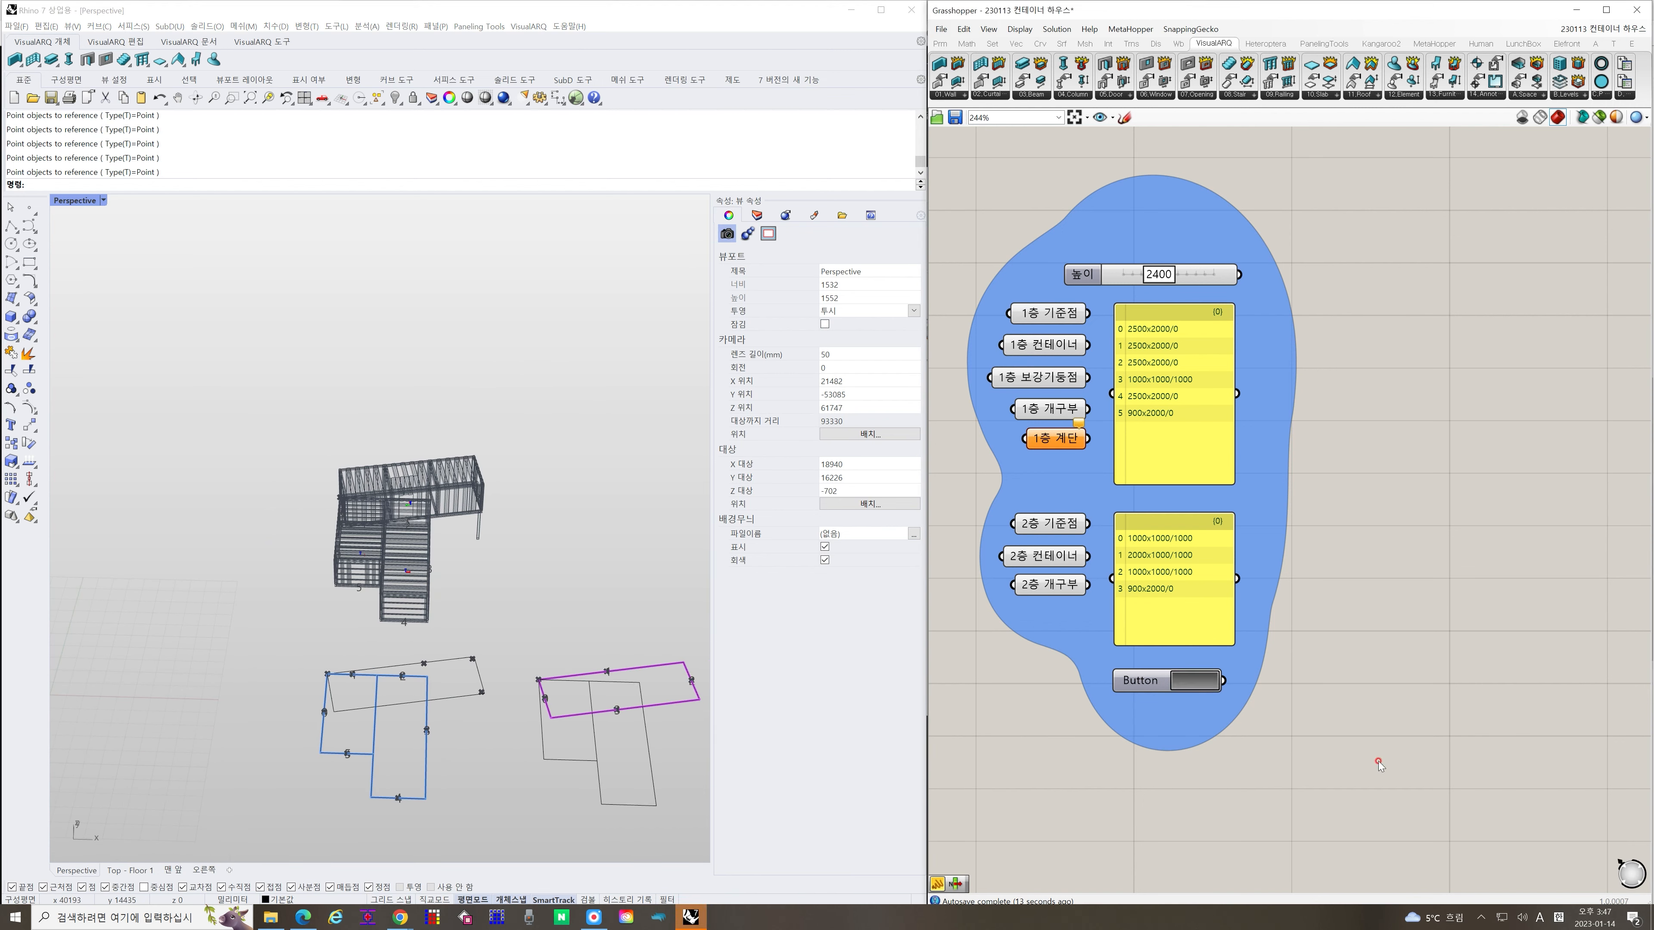
click(432, 561)
scroll(411, 548, up, 8)
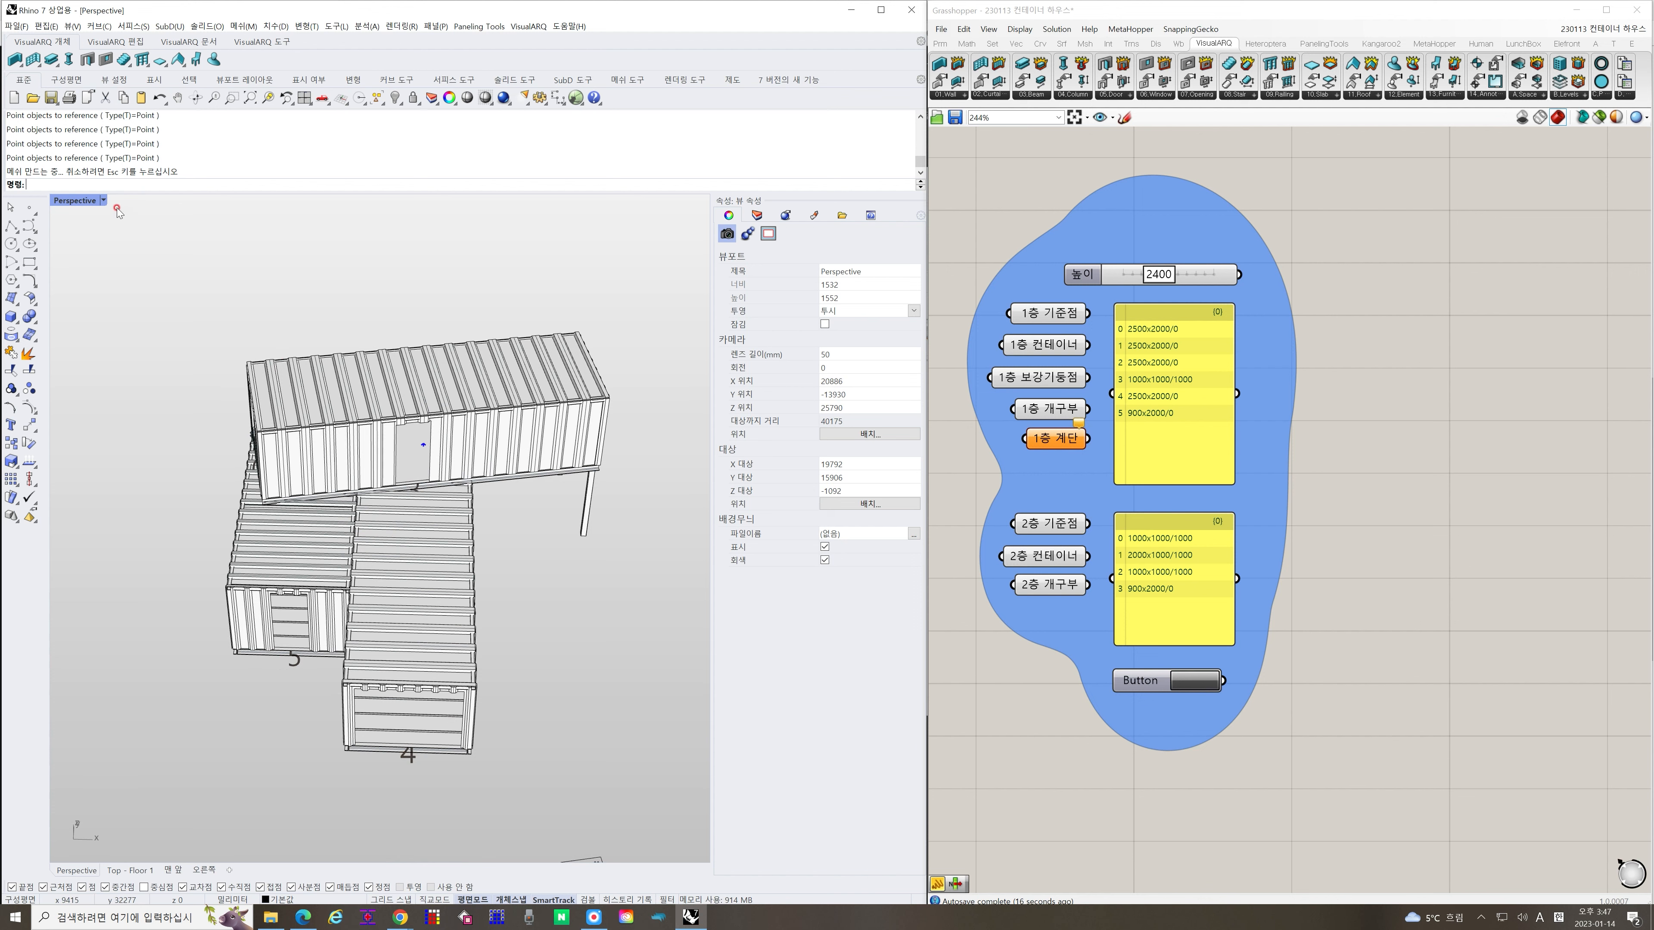
Set the Perspective viewport's display mode to 사실적 (Realistic) and view the baked containers from the side
click(103, 199)
click(91, 396)
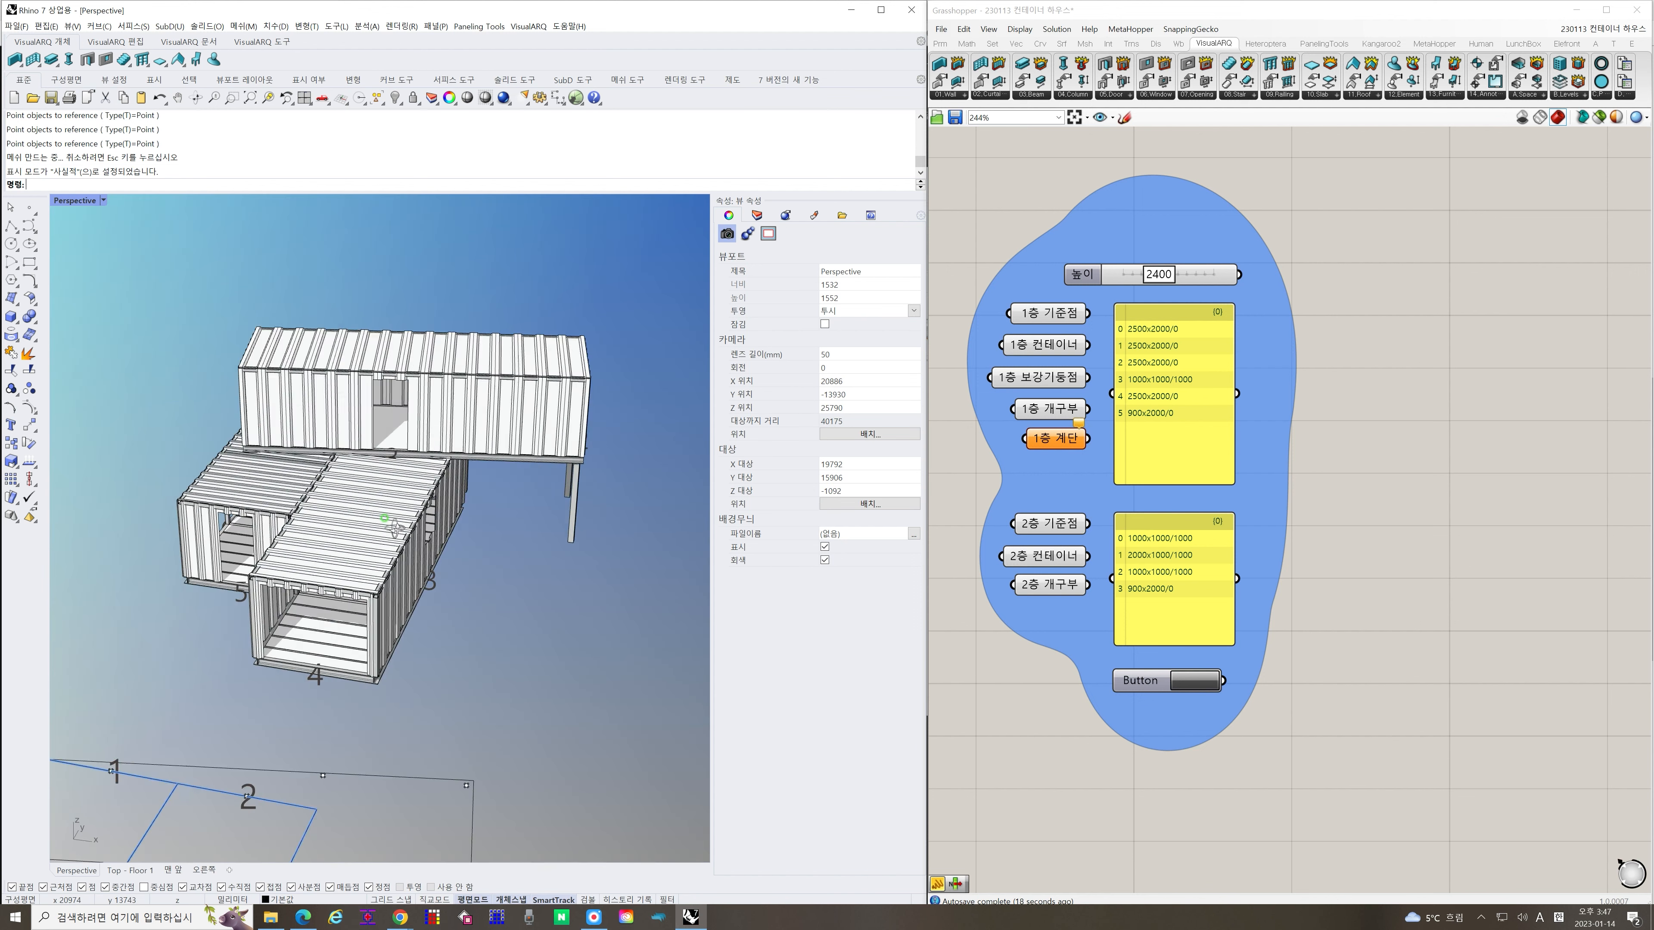
right_drag(394, 527, 813, 256)
click(757, 216)
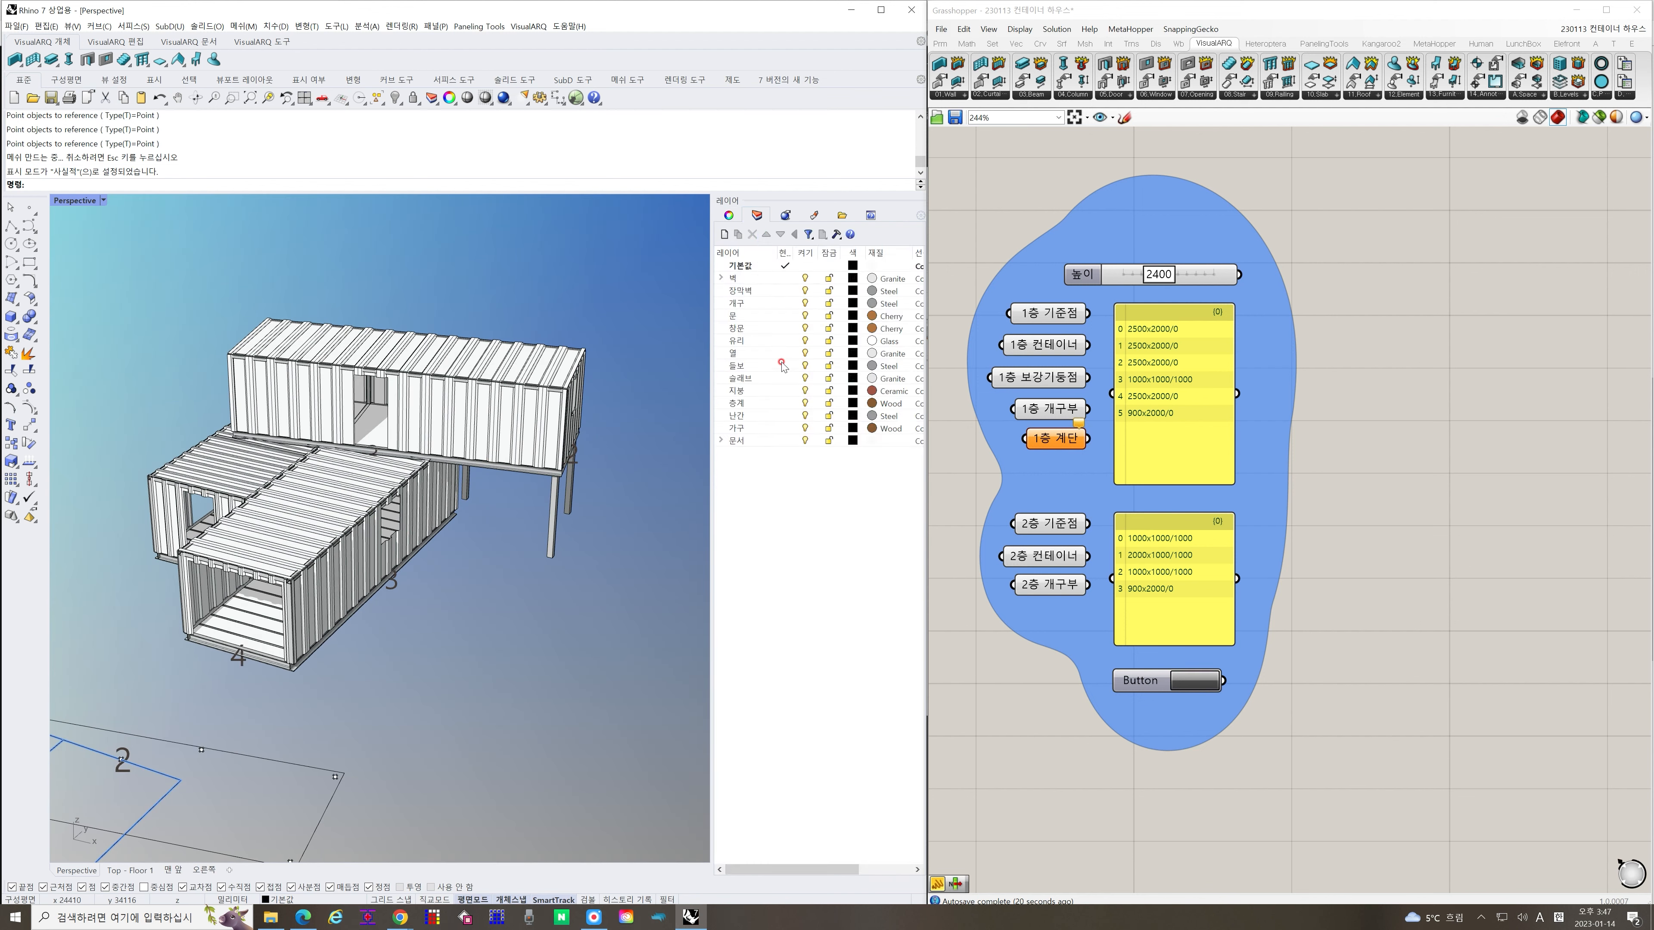
right_click(758, 381)
click(808, 565)
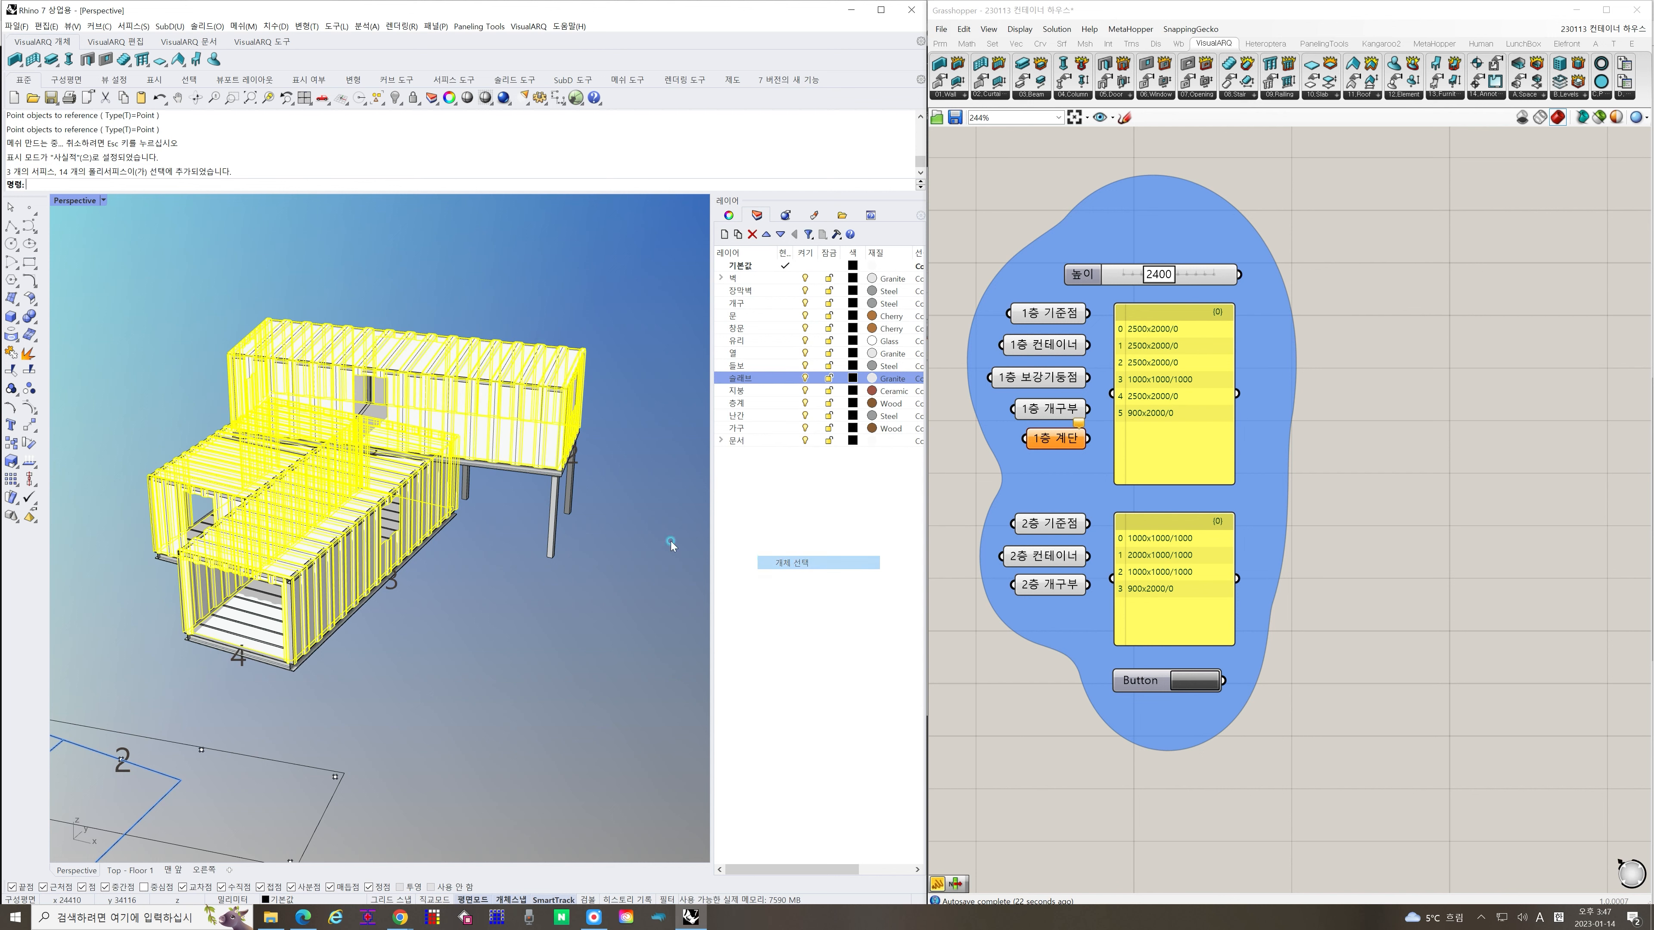
click(810, 216)
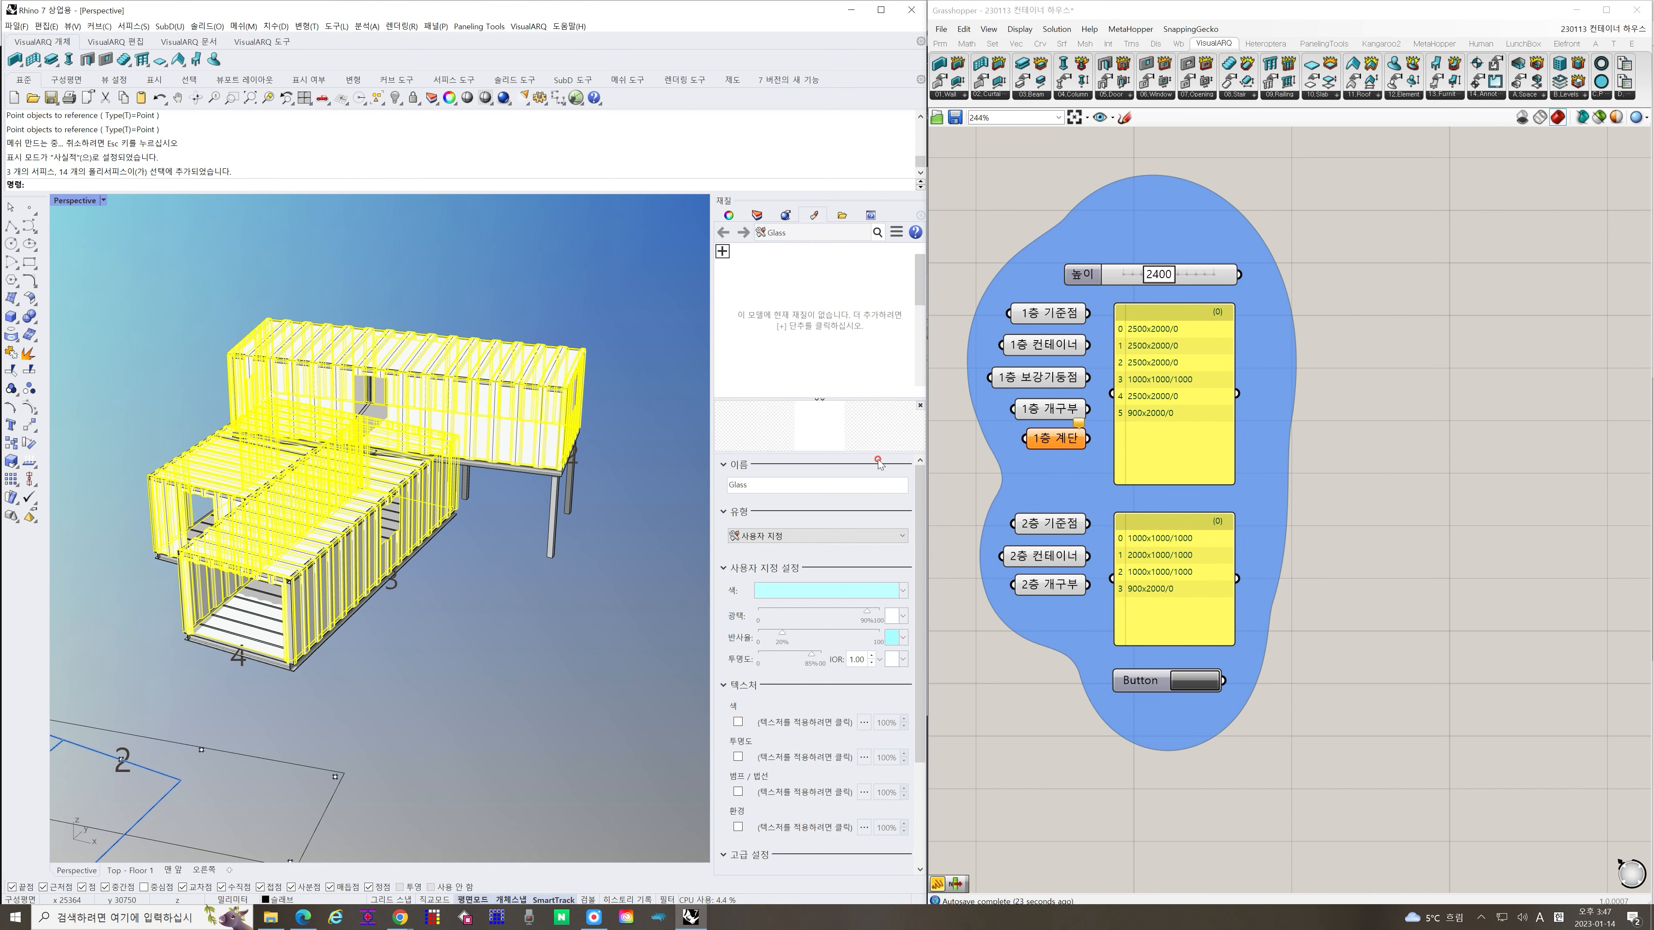
click(670, 369)
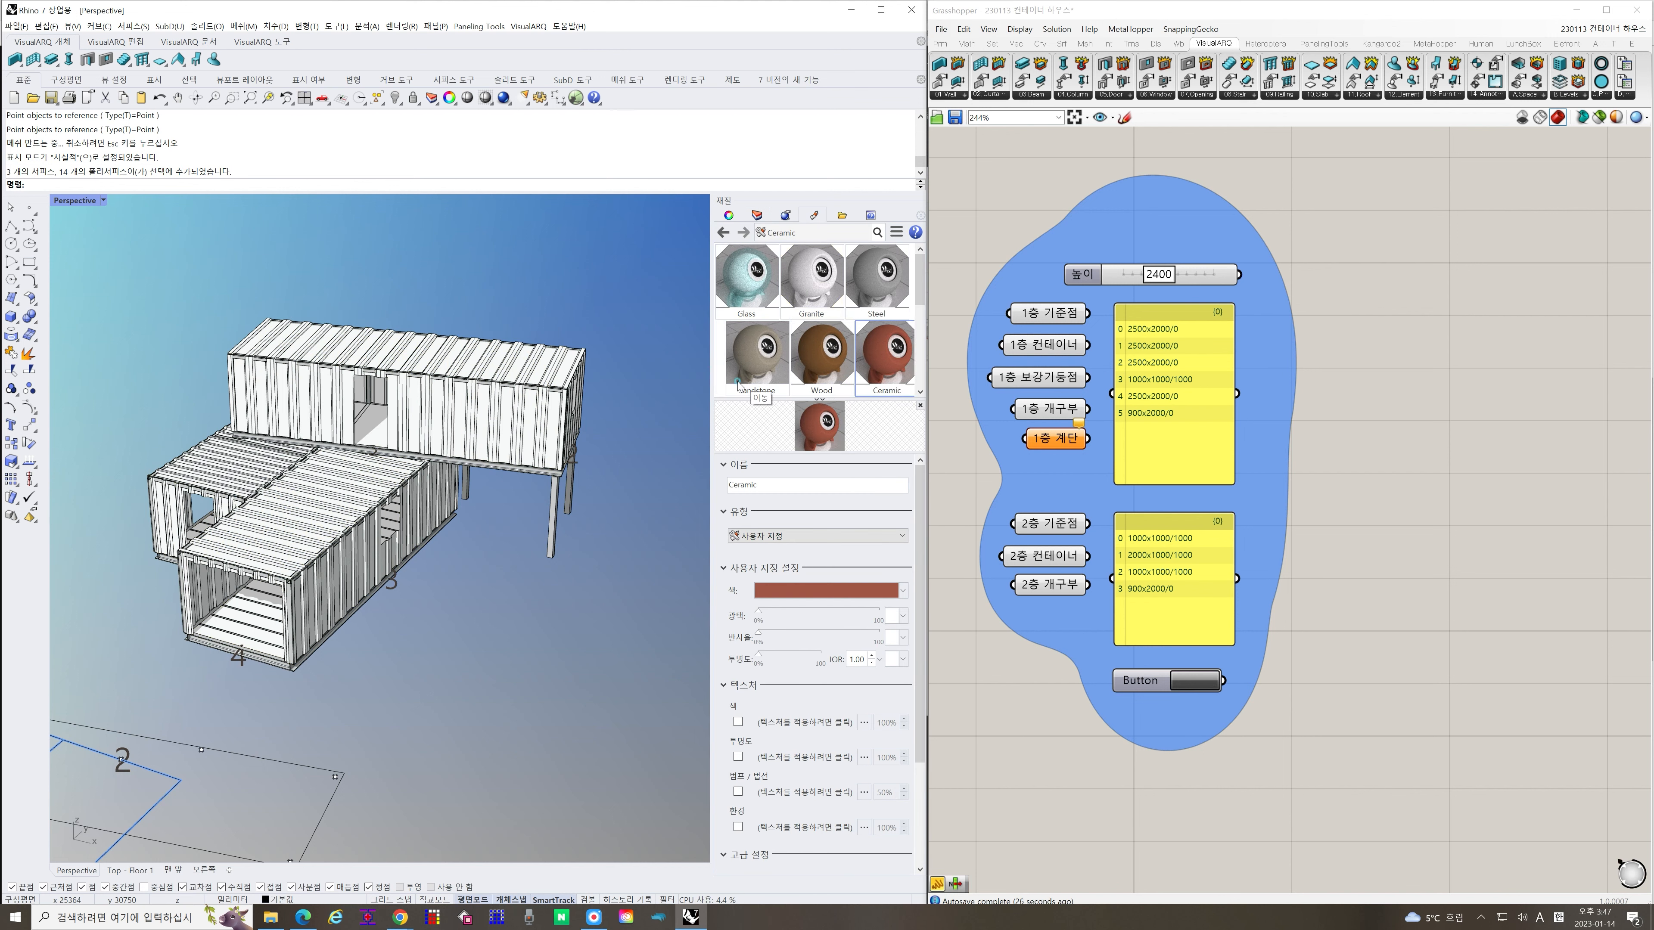
Select all objects on the 슬래브 layer and assign the Ceramic material to them
click(757, 216)
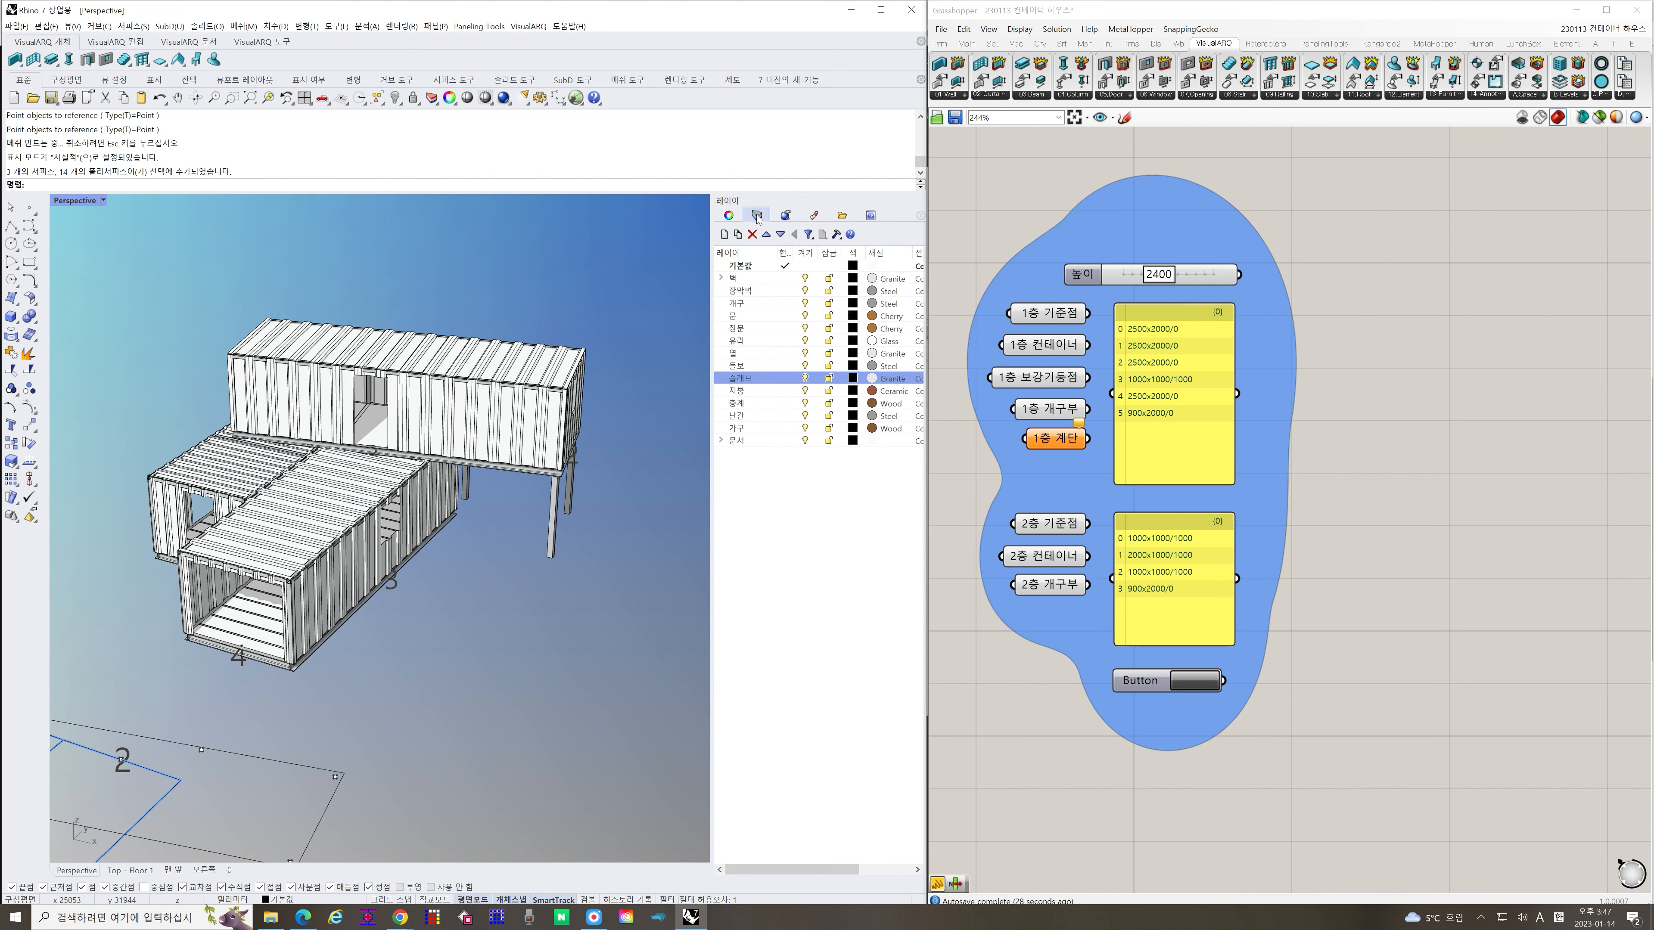
right_click(758, 381)
click(808, 558)
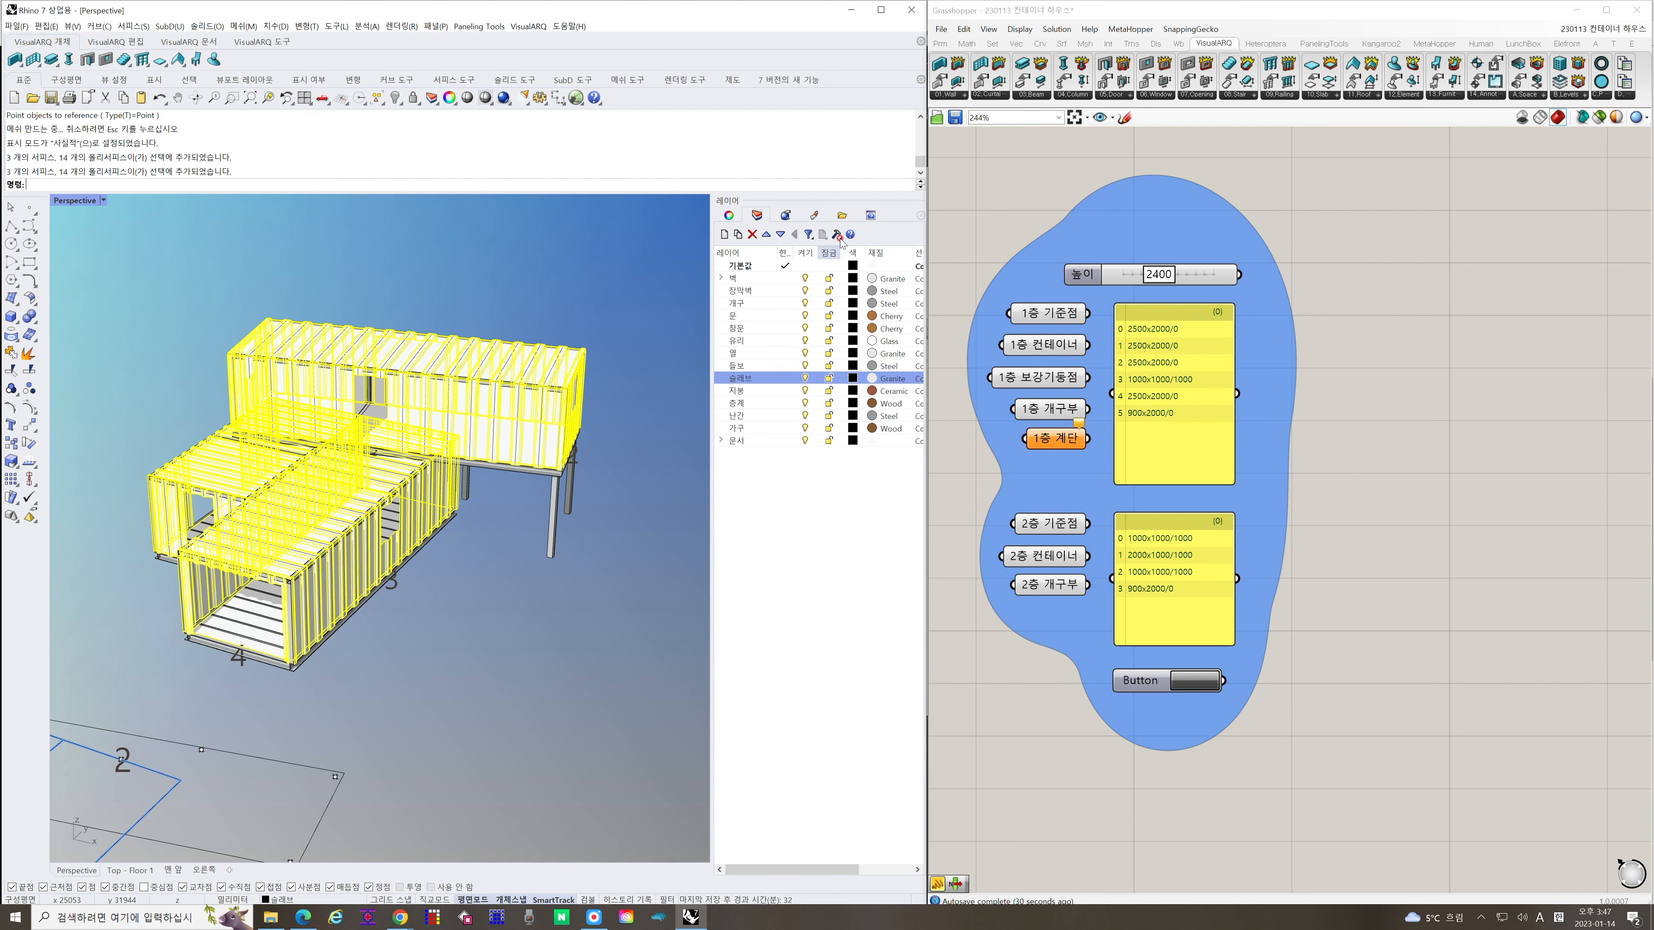
click(810, 216)
right_click(877, 355)
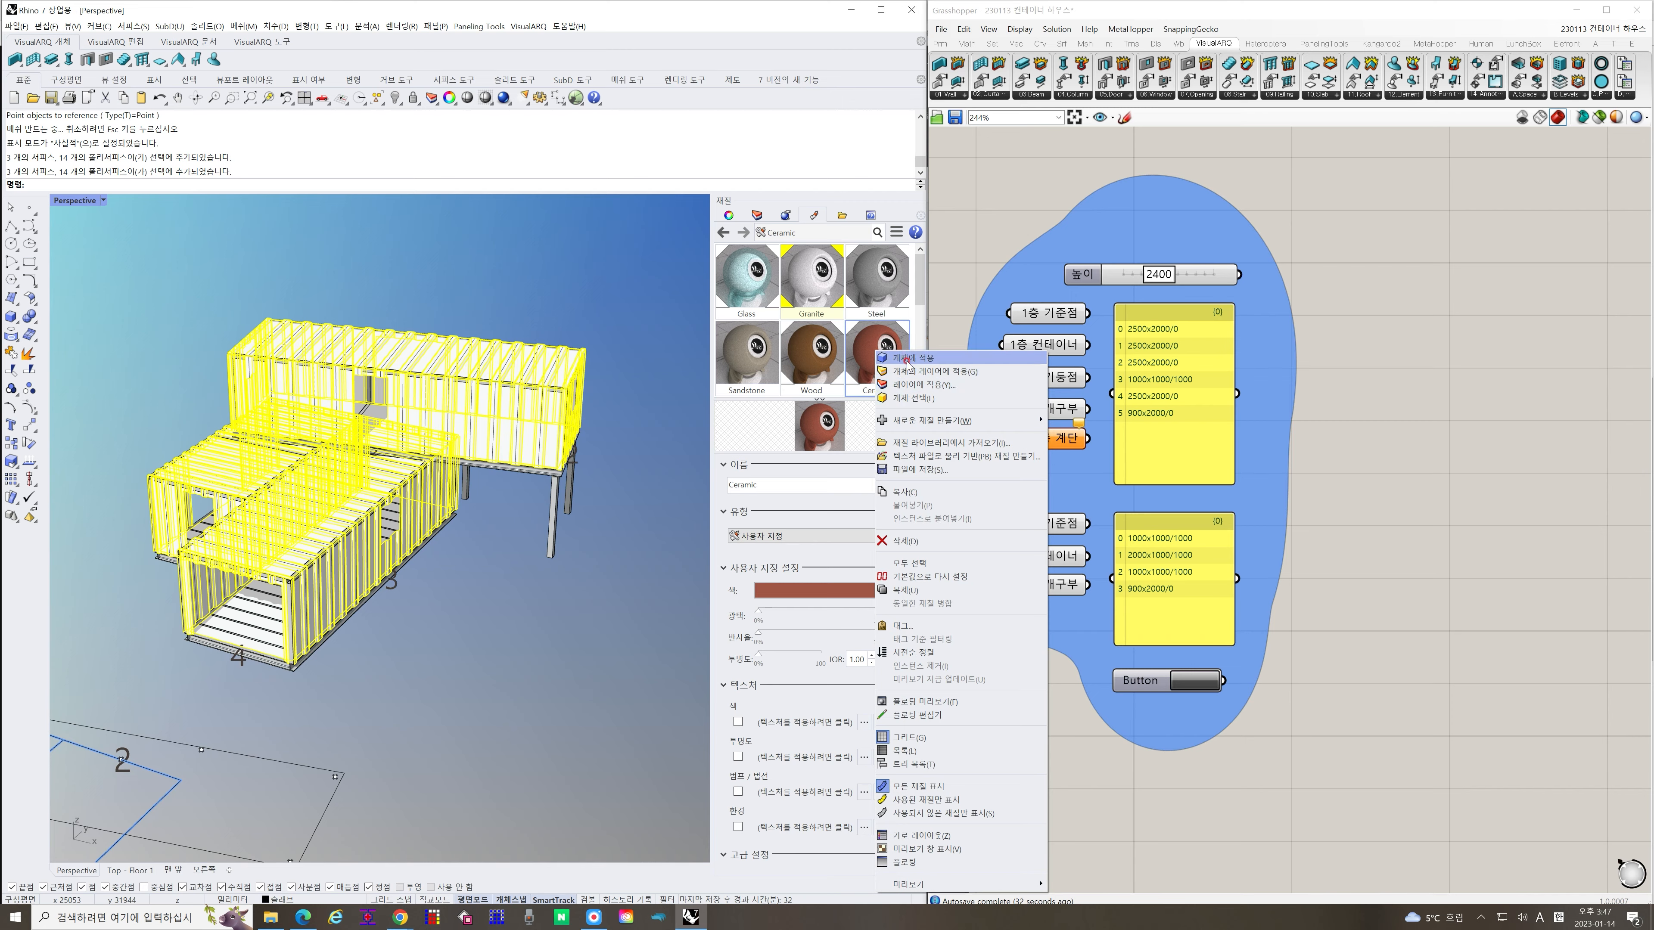
click(925, 361)
click(443, 597)
right_drag(444, 598, 495, 606)
scroll(358, 492, up, 6)
mouse_move(358, 492)
right_down()
mouse_move(358, 463)
mouse_move(331, 496)
mouse_move(364, 469)
right_up()
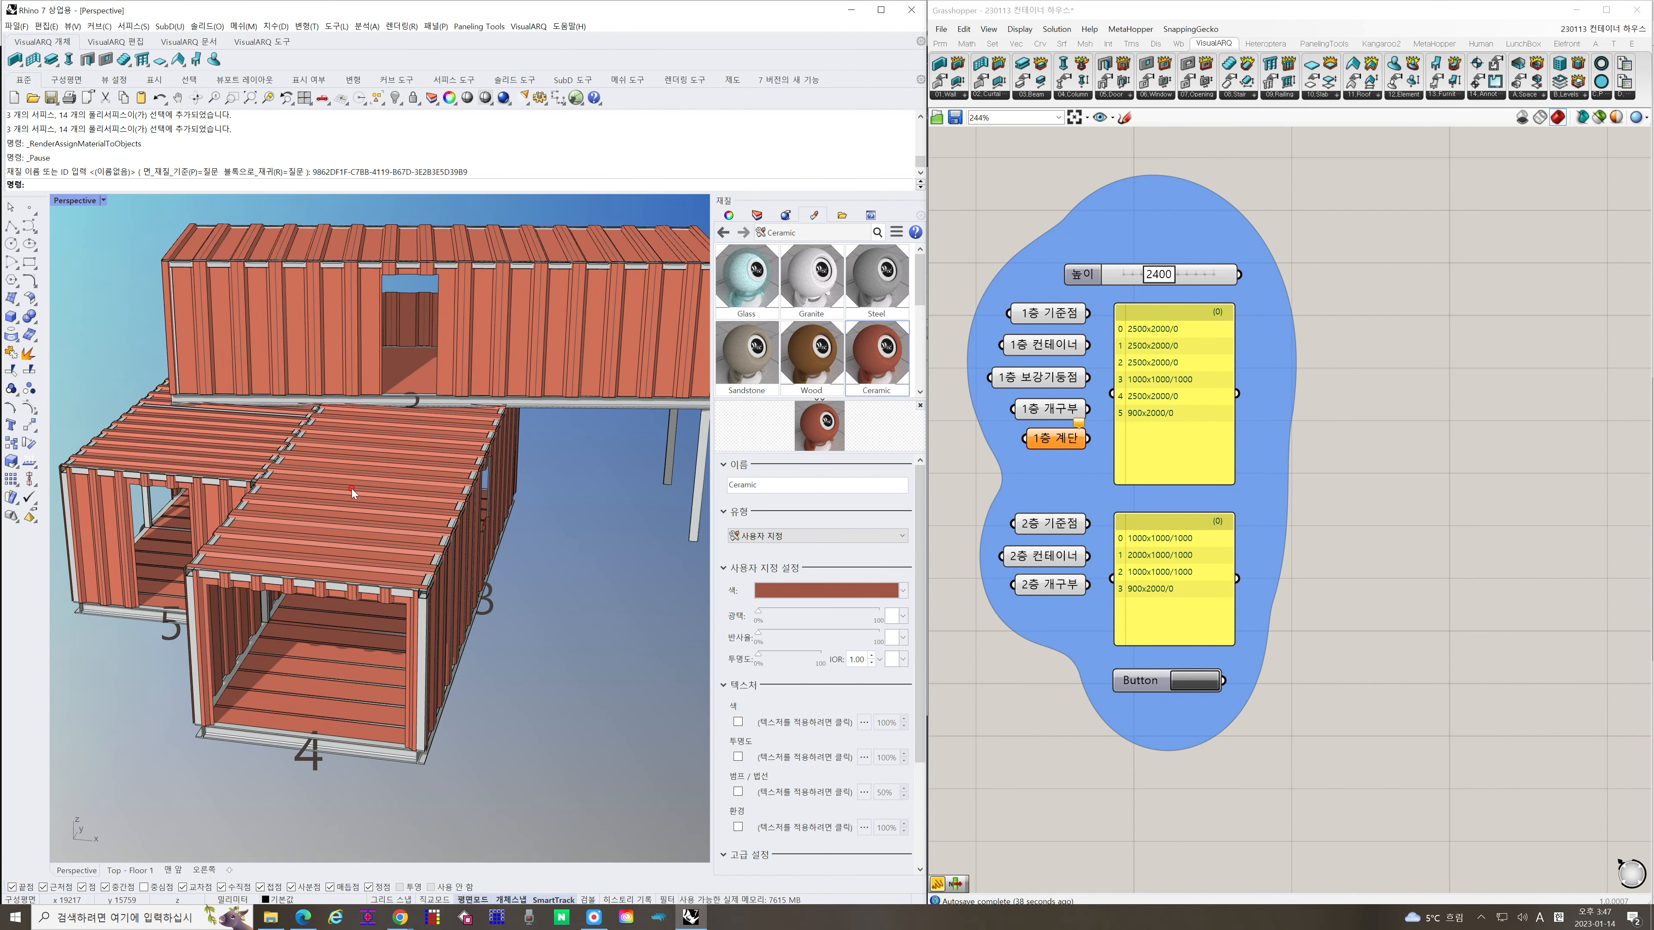
scroll(352, 494, down, 3)
Maximize Rhino, minimize Grasshopper, and move the three containers' corrugated roof panels off to the side of the house
click(872, 9)
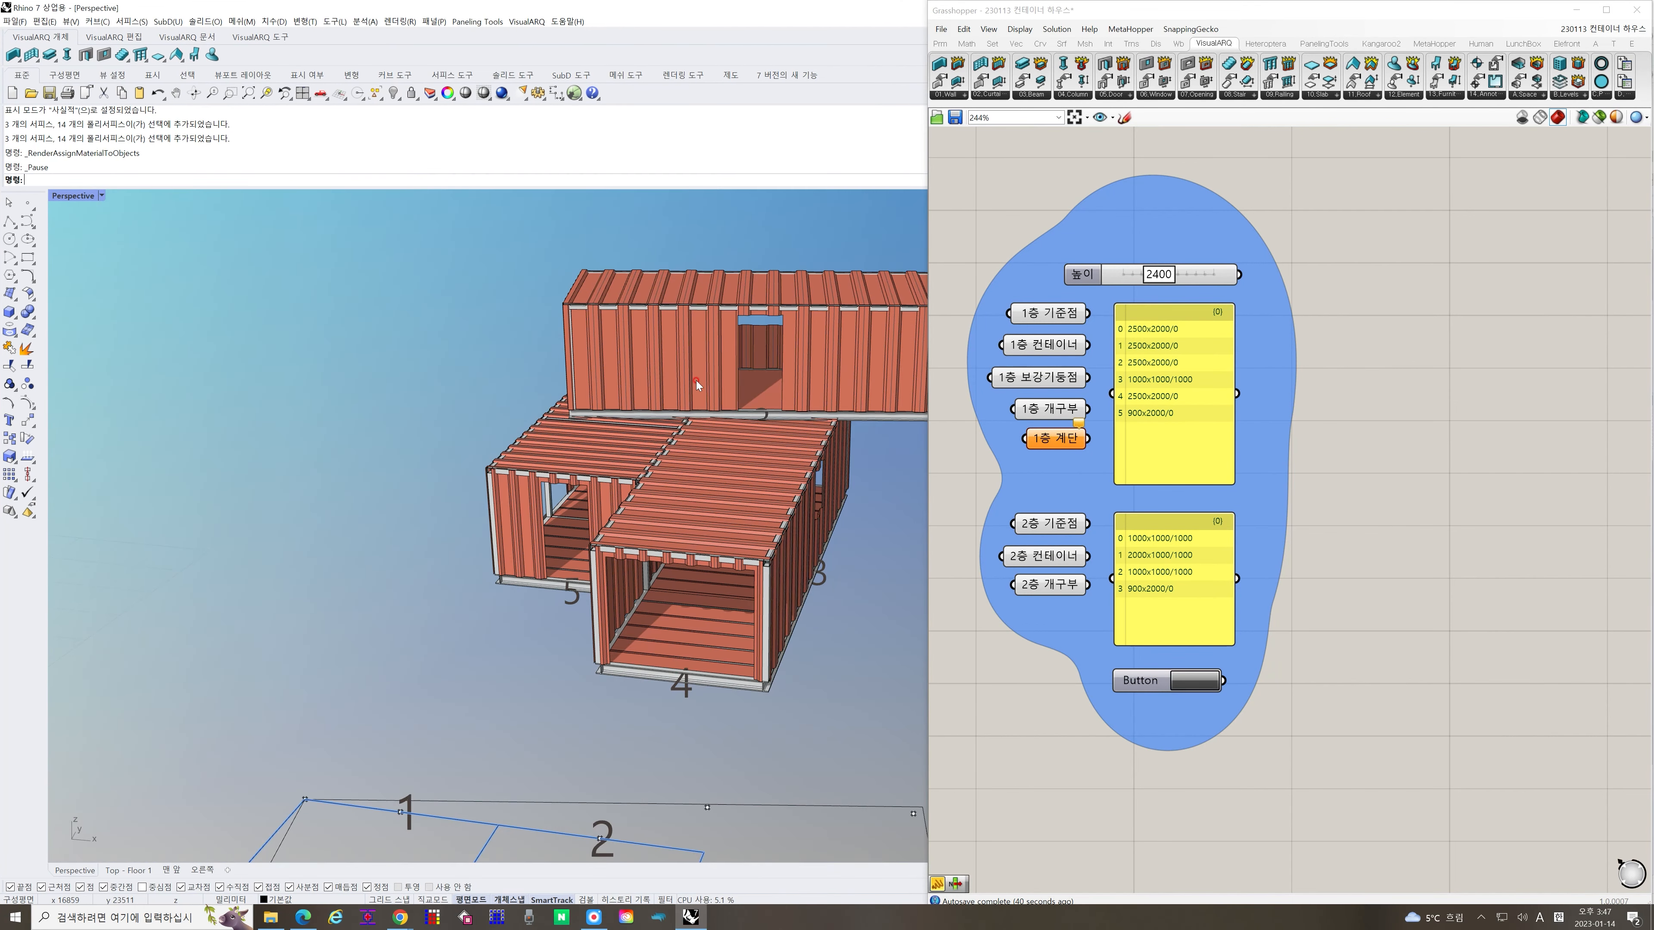
click(1579, 9)
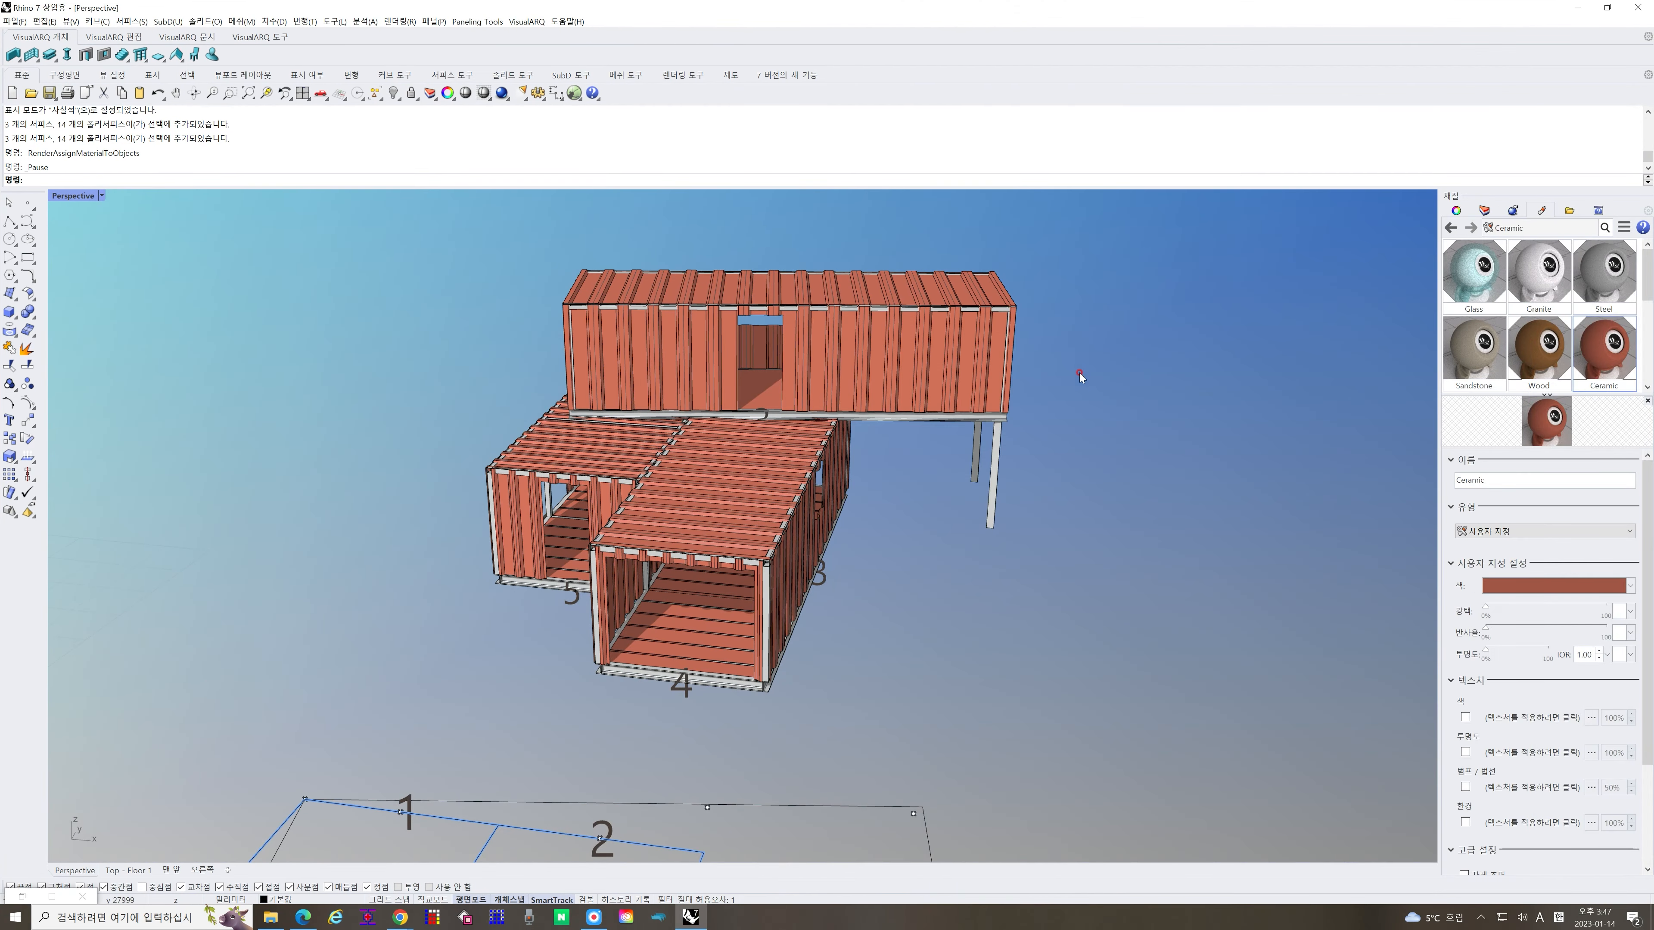
scroll(892, 410, up, 3)
right_drag(759, 488, 613, 514)
scroll(678, 498, down, 4)
drag(589, 516, 253, 353)
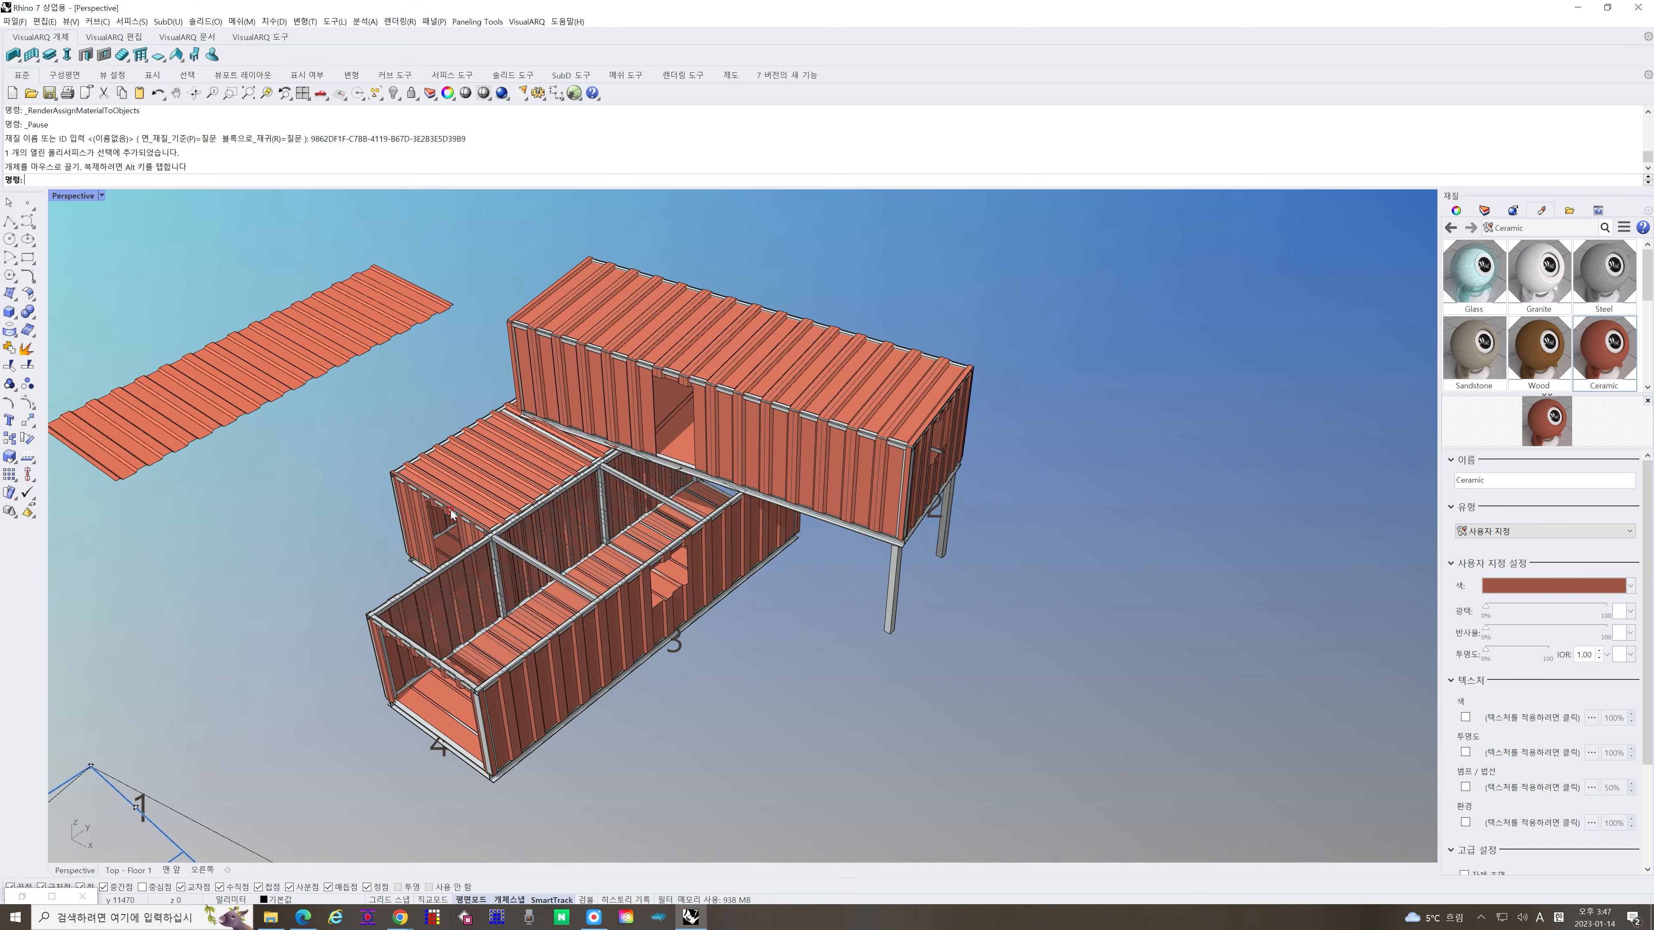
drag(472, 481, 182, 474)
drag(688, 325, 1150, 254)
click(997, 445)
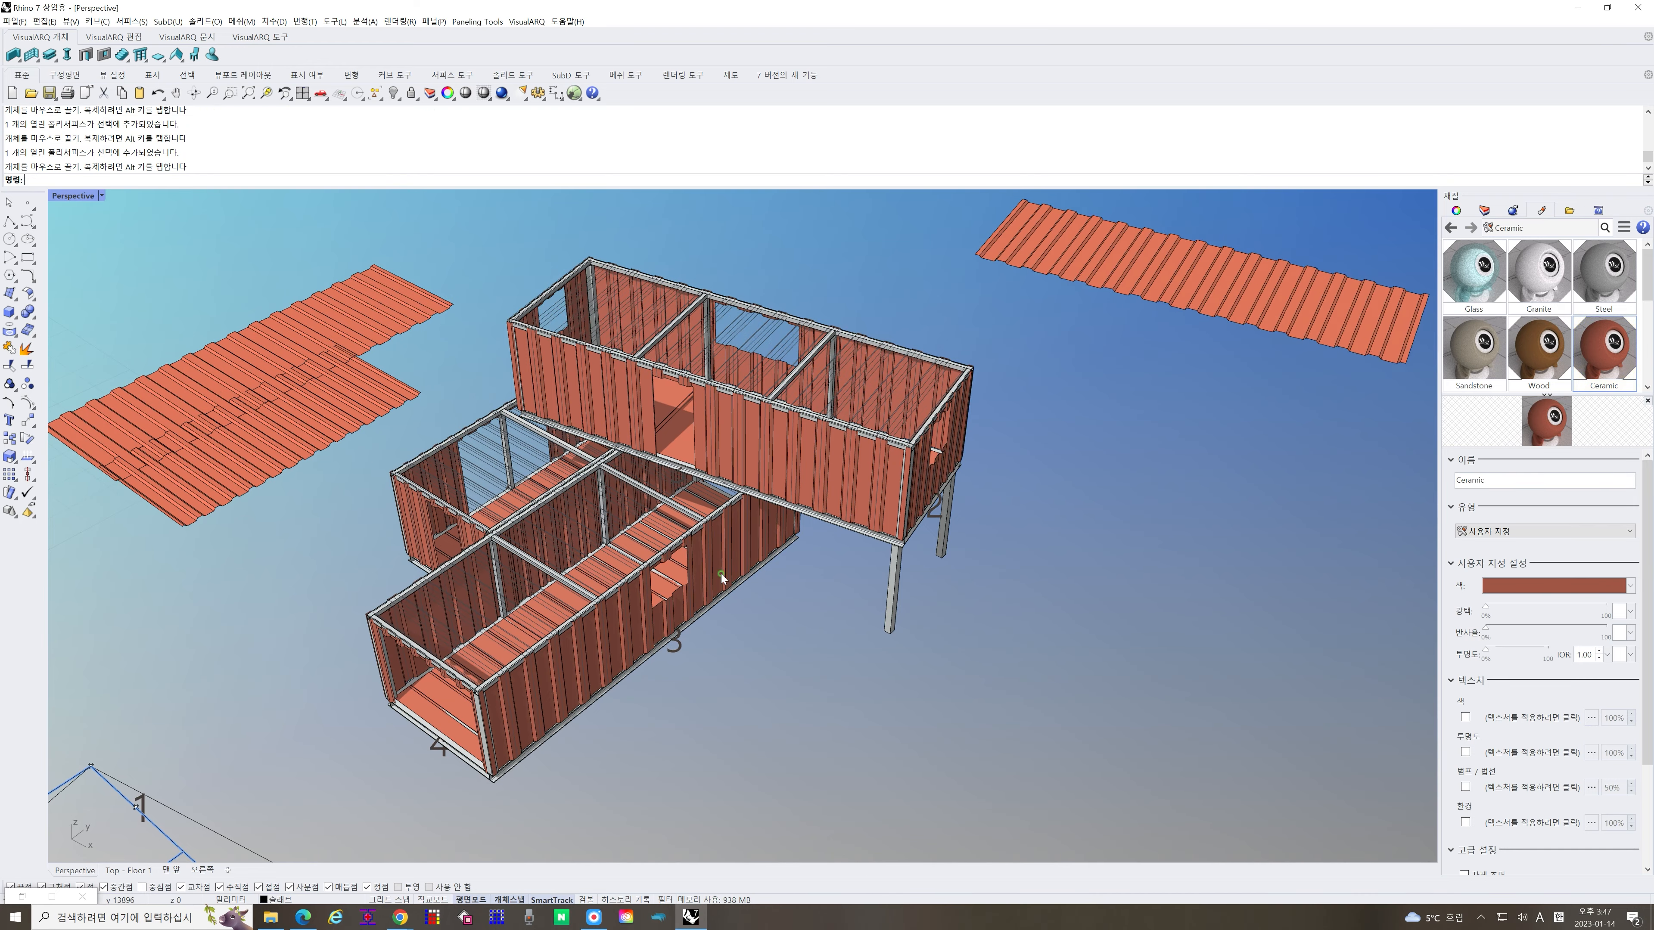
Move the floor slab of the long first-floor container out beside the house, exposing its floor beams
right_drag(719, 571, 682, 599)
scroll(600, 604, up, 5)
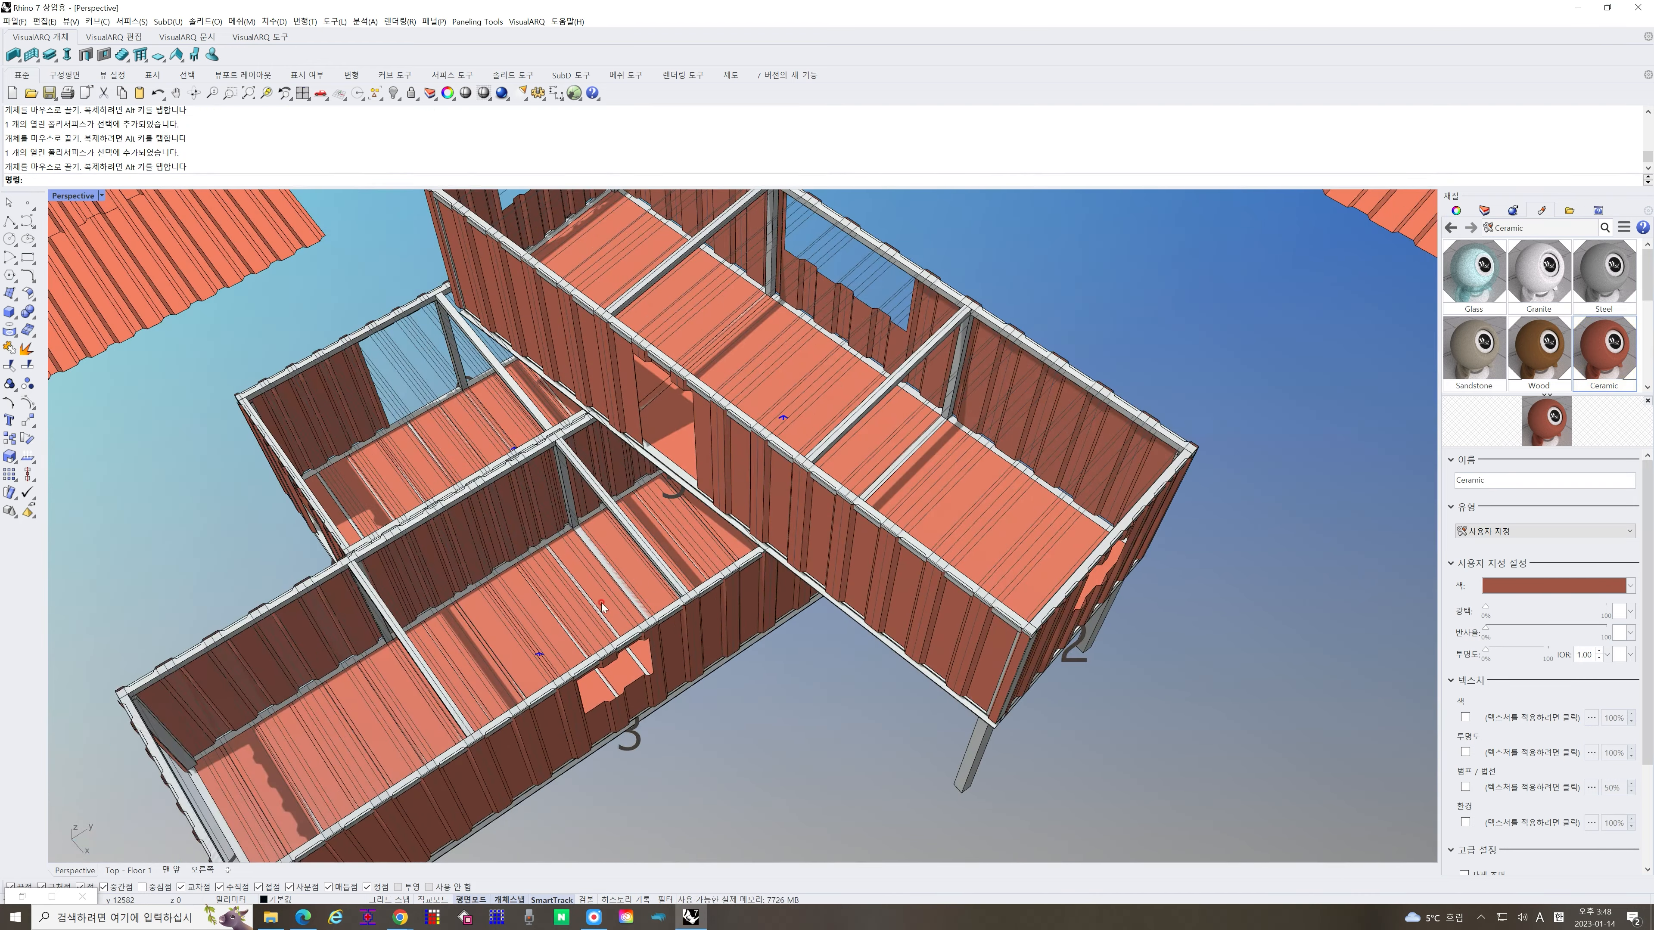
right_drag(527, 615, 558, 579)
drag(420, 684, 843, 808)
click(728, 786)
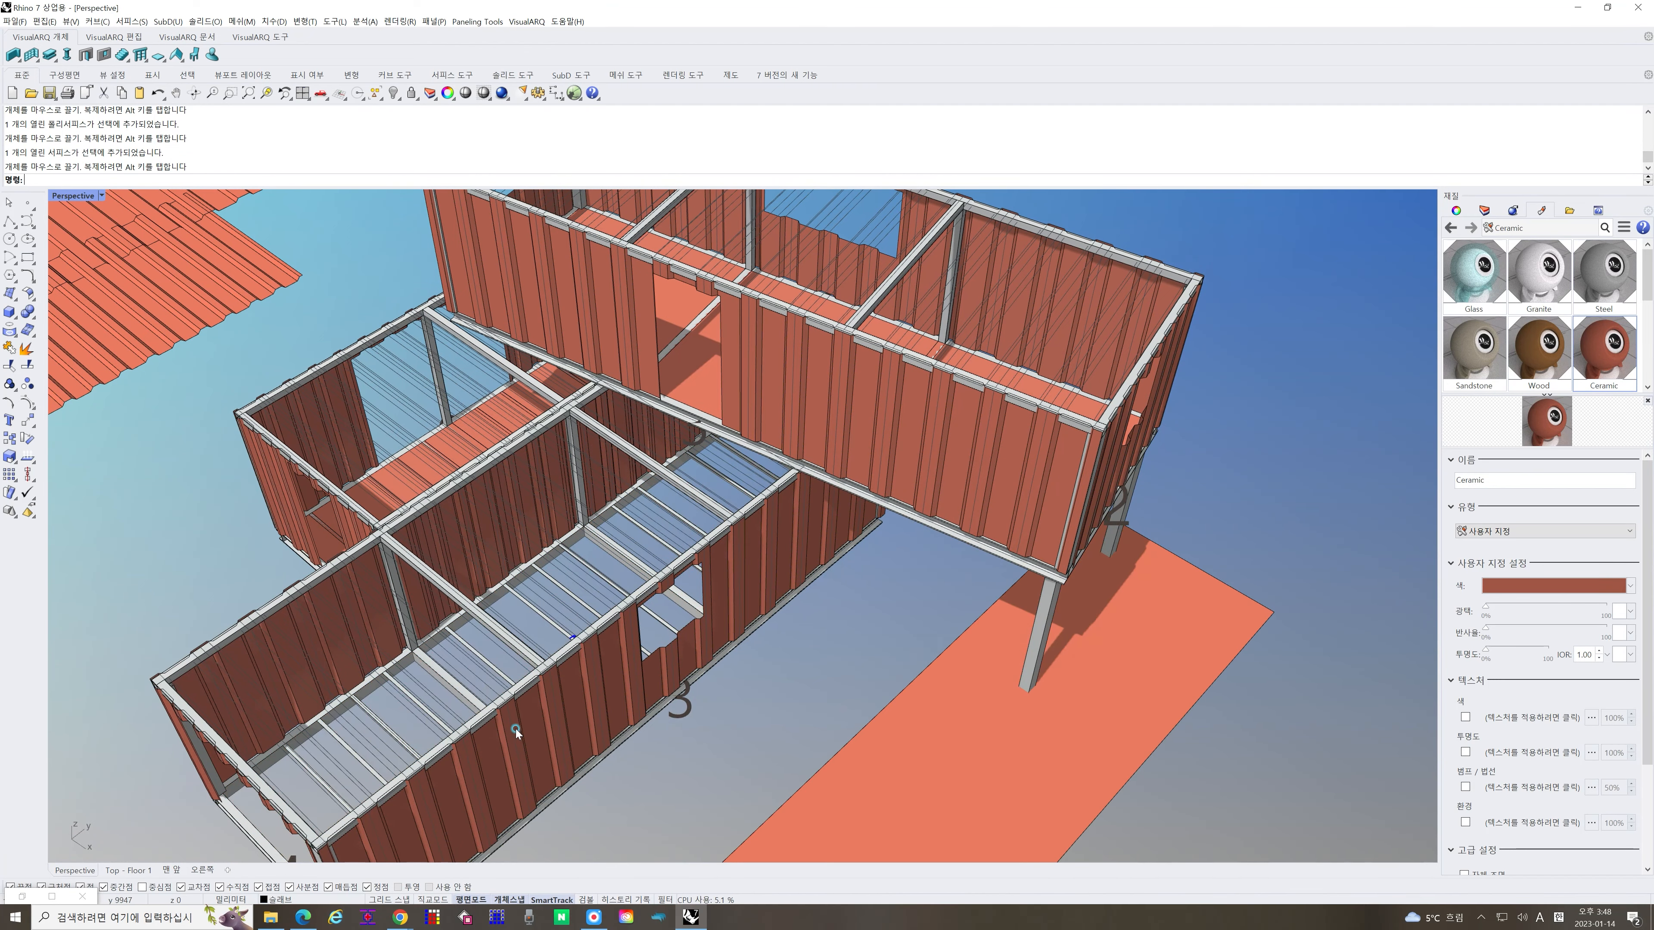
Move individual steel beams at the front end of the long first-floor container out of its frame
right_drag(514, 727, 705, 753)
scroll(703, 751, up, 2)
drag(683, 753, 257, 742)
click(262, 811)
right_drag(262, 811, 509, 693)
scroll(234, 652, up, 5)
scroll(280, 626, down, 5)
drag(511, 699, 467, 773)
click(395, 767)
Move an intermediate column of the long first-floor container inward and shift its upper crossbeam toward the front end
right_drag(431, 618, 517, 551)
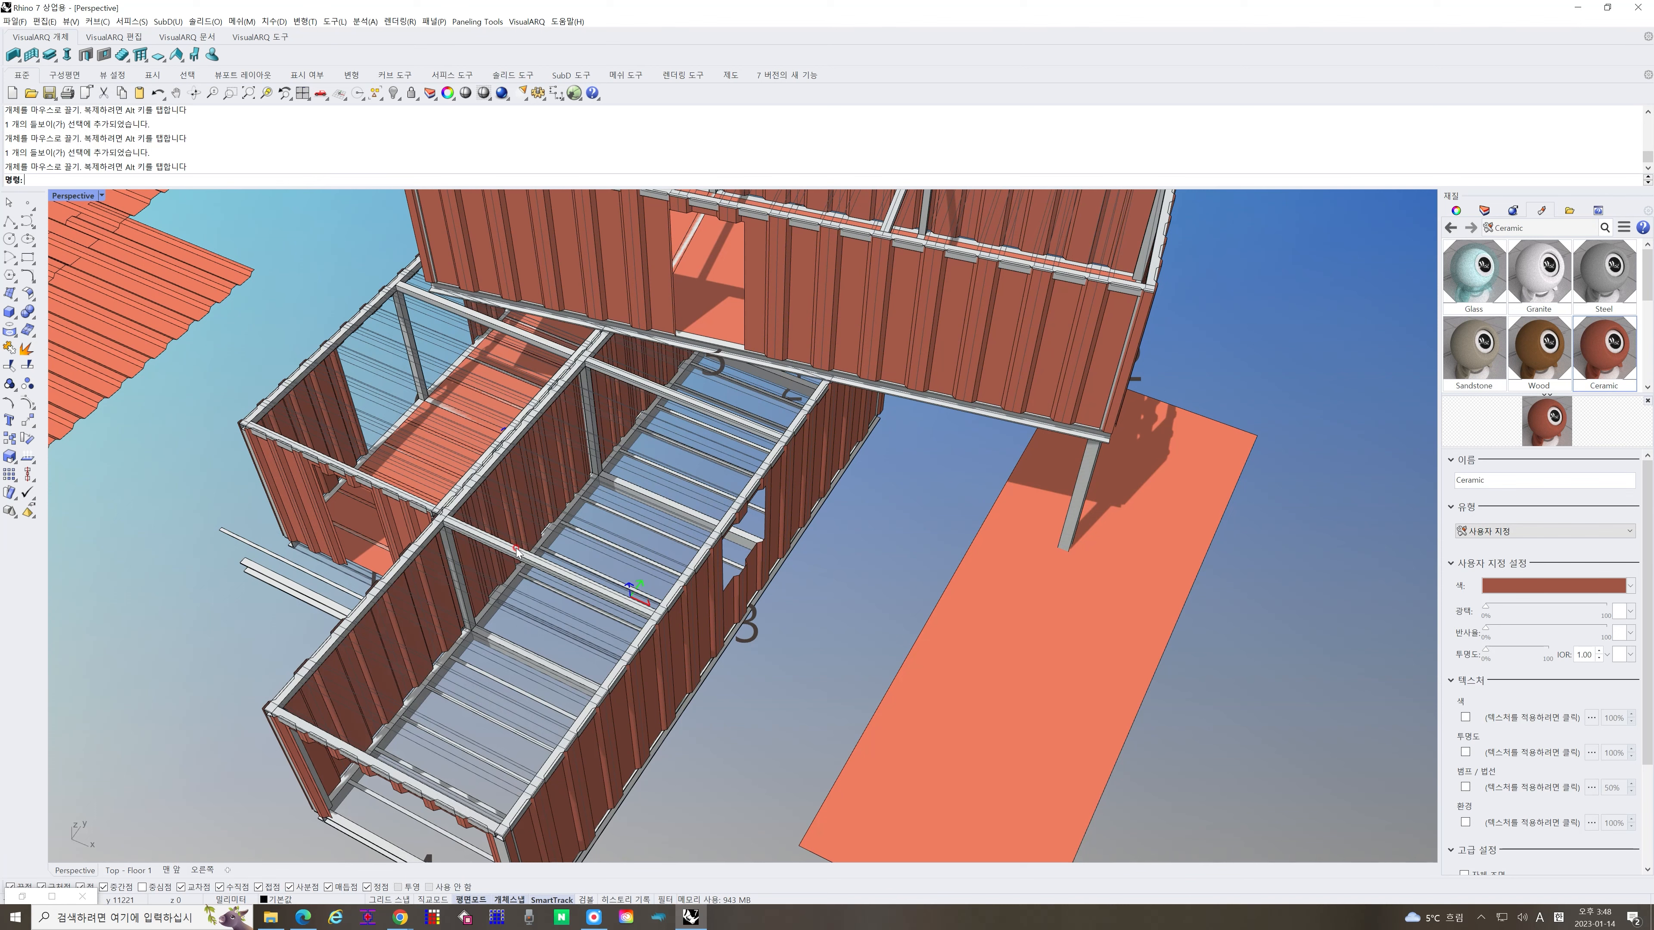
scroll(460, 607, up, 4)
drag(467, 600, 564, 646)
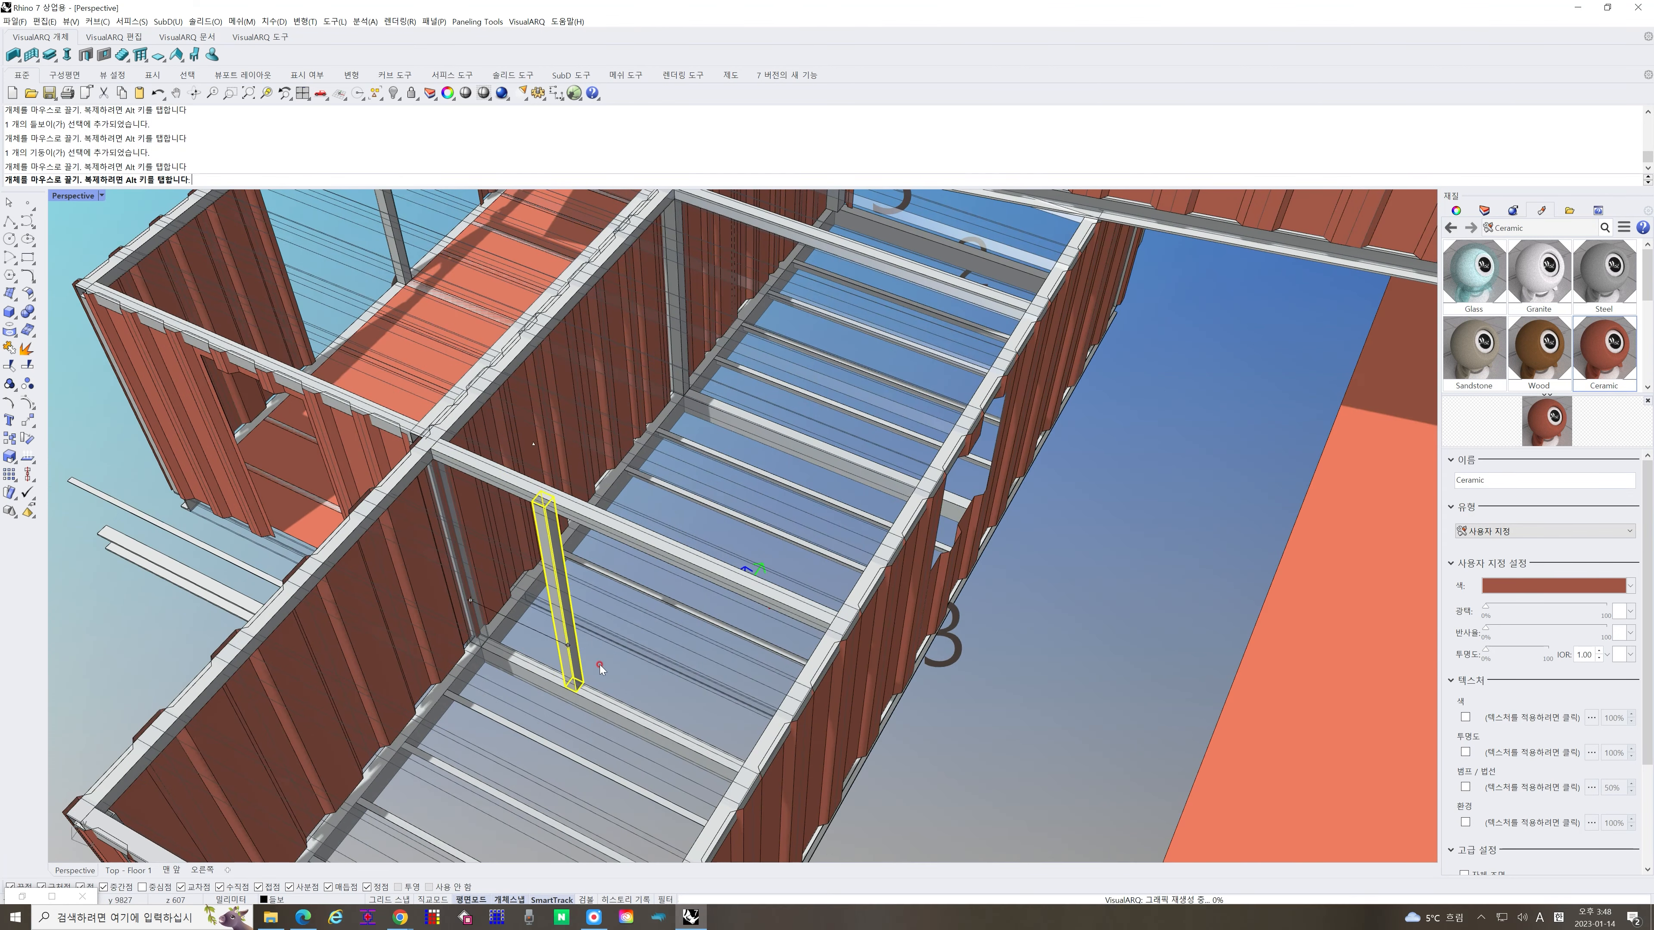
click(645, 666)
drag(688, 575, 621, 664)
click(688, 573)
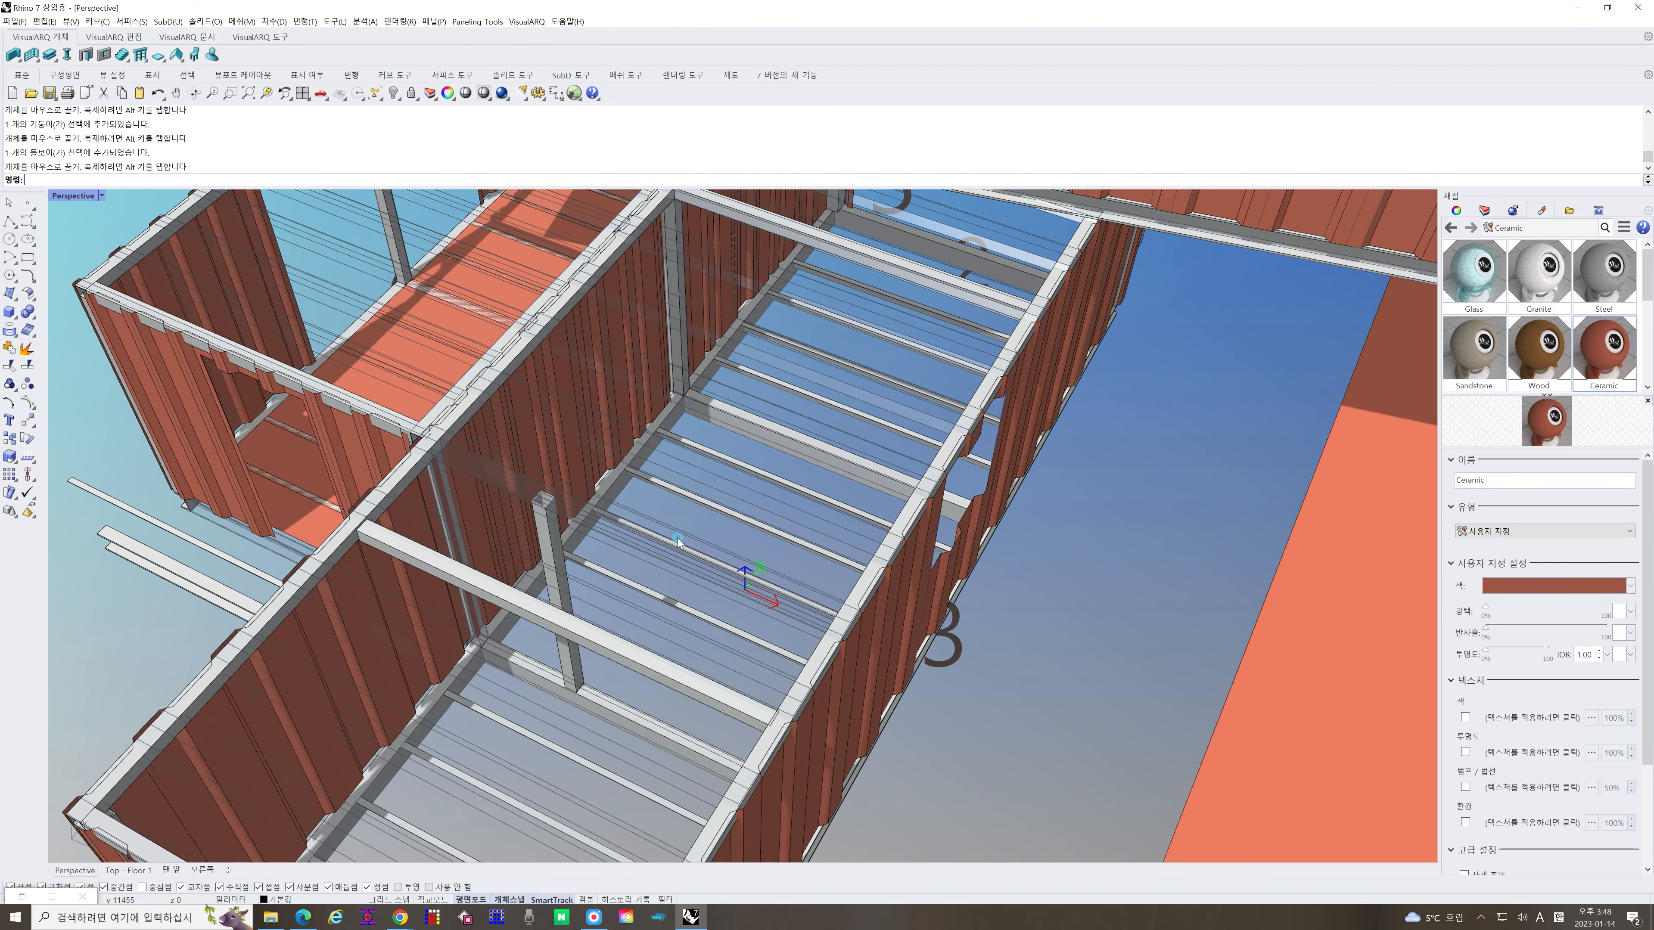
Bring the Grasshopper definition back up beside the Rhino model and examine the component groups that generate the container house
scroll(684, 567, down, 7)
right_drag(677, 552, 641, 851)
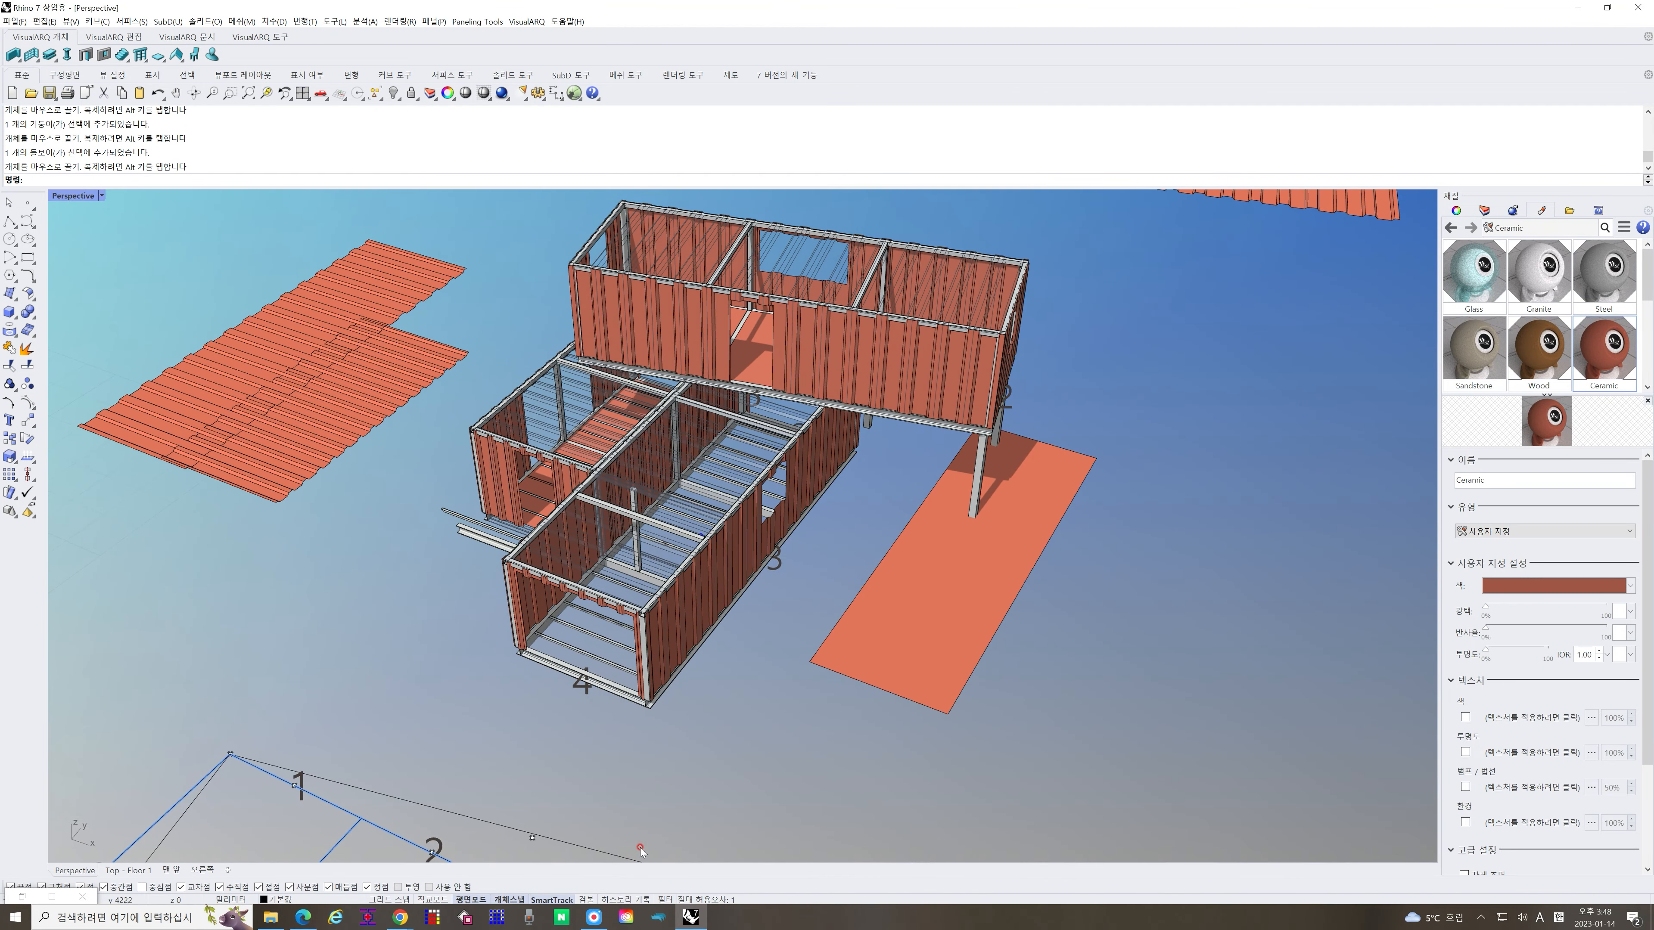
click(661, 917)
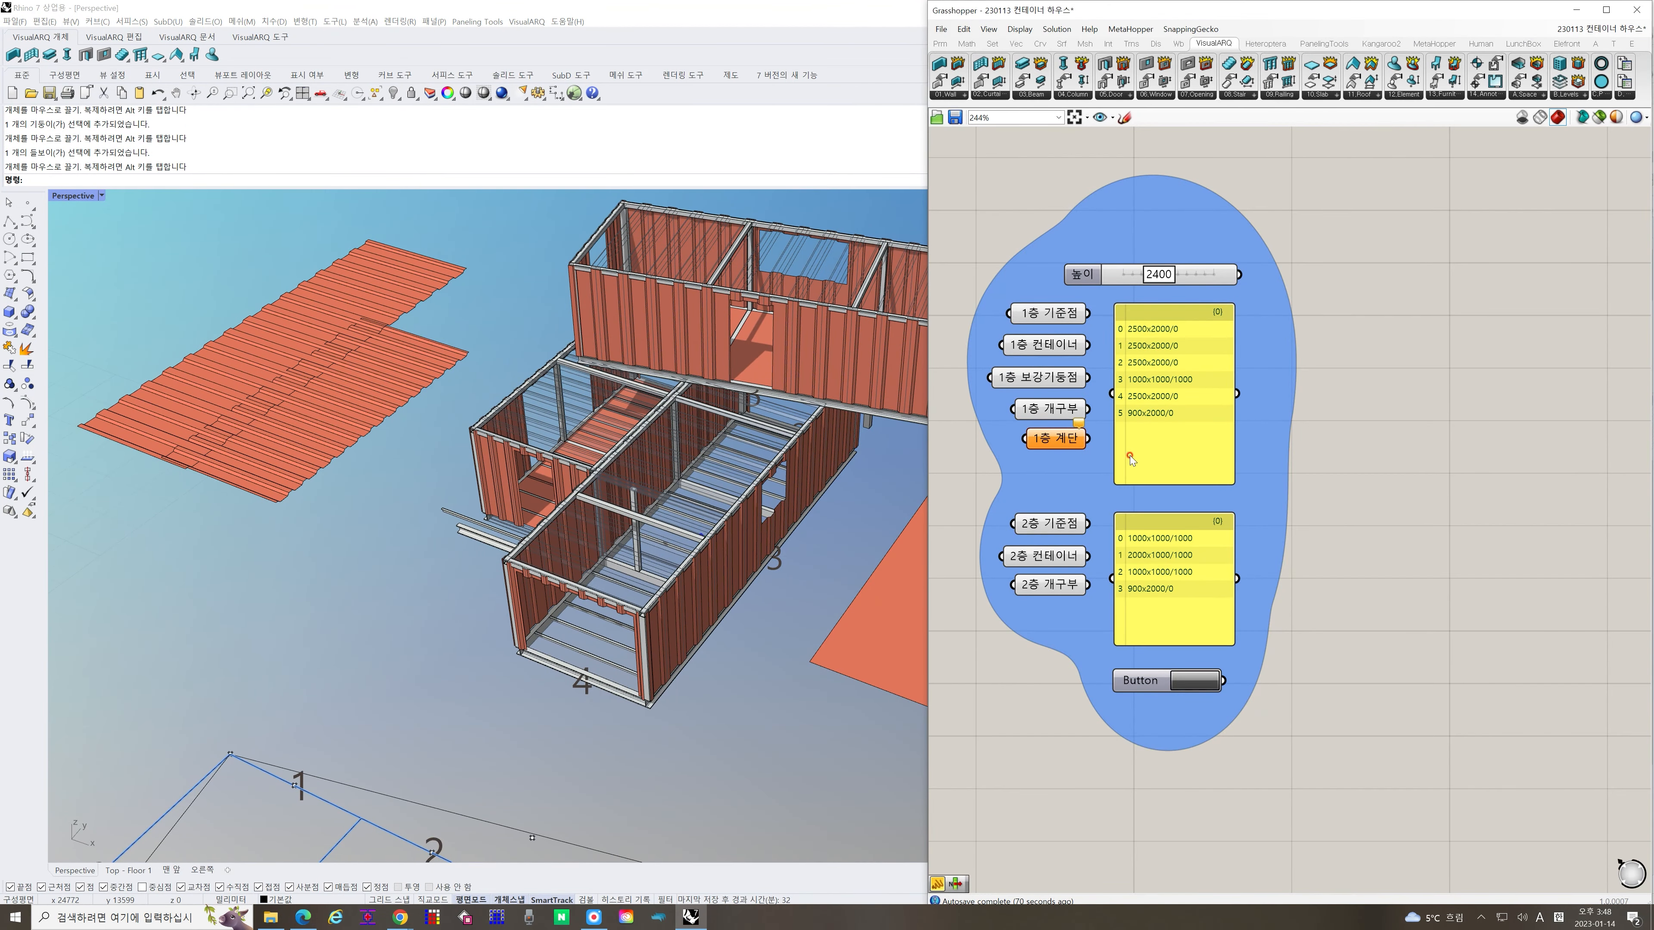
scroll(1129, 454, down, 8)
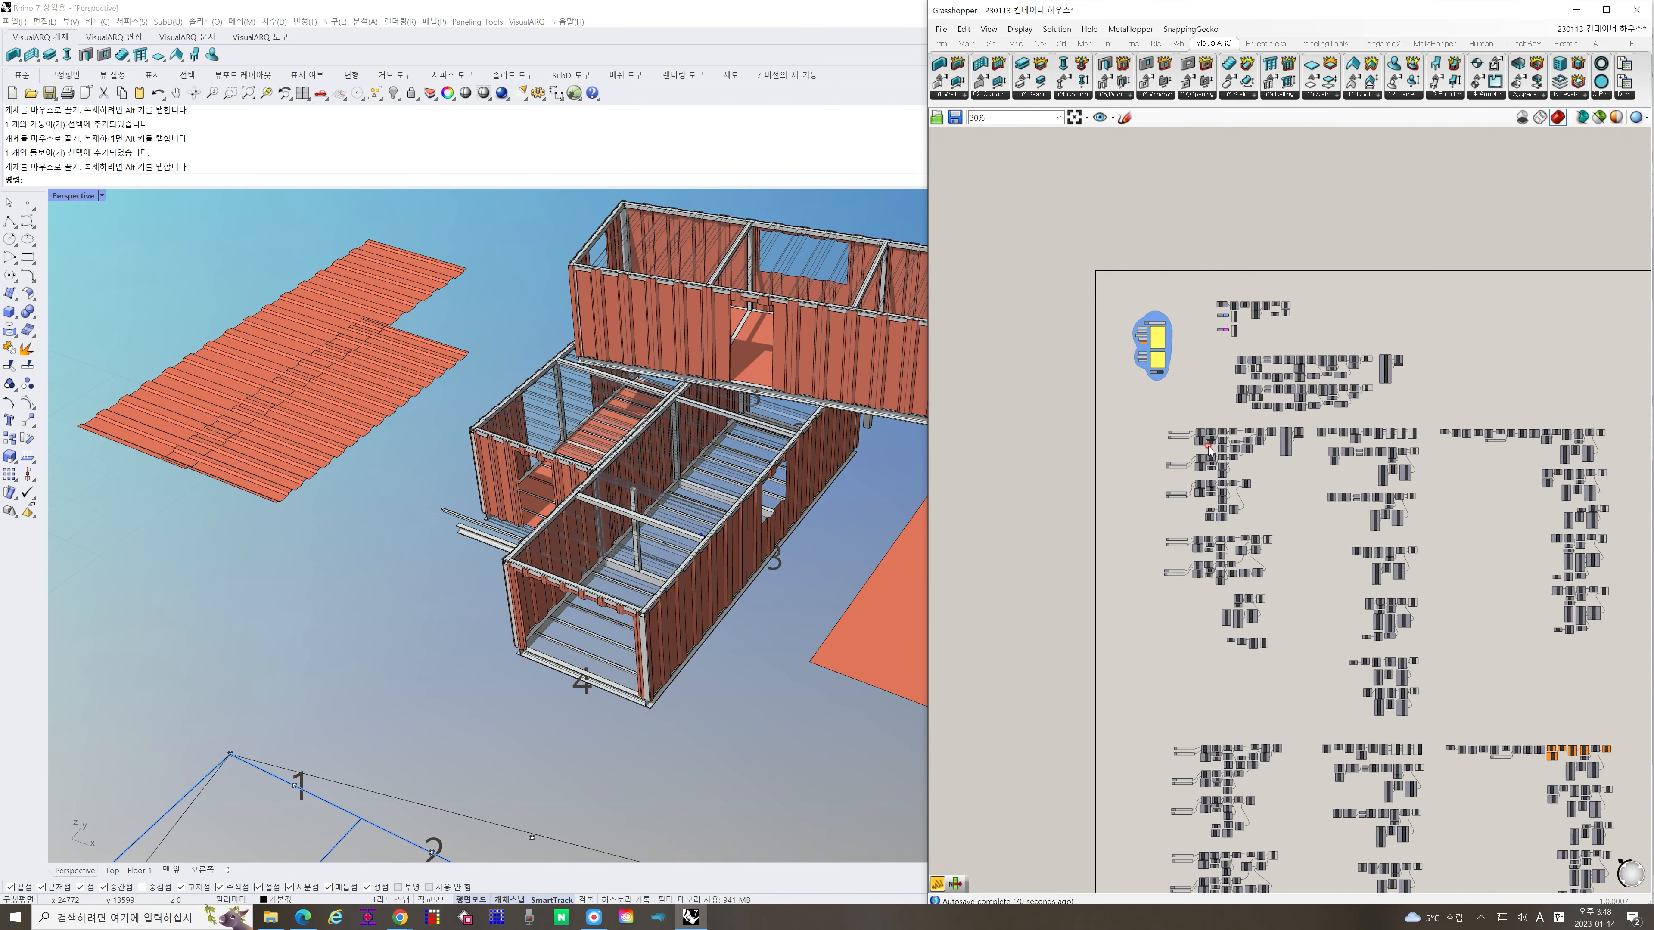
scroll(1209, 449, down, 1)
drag(1105, 399, 1565, 662)
scroll(1202, 469, up, 7)
click(1280, 471)
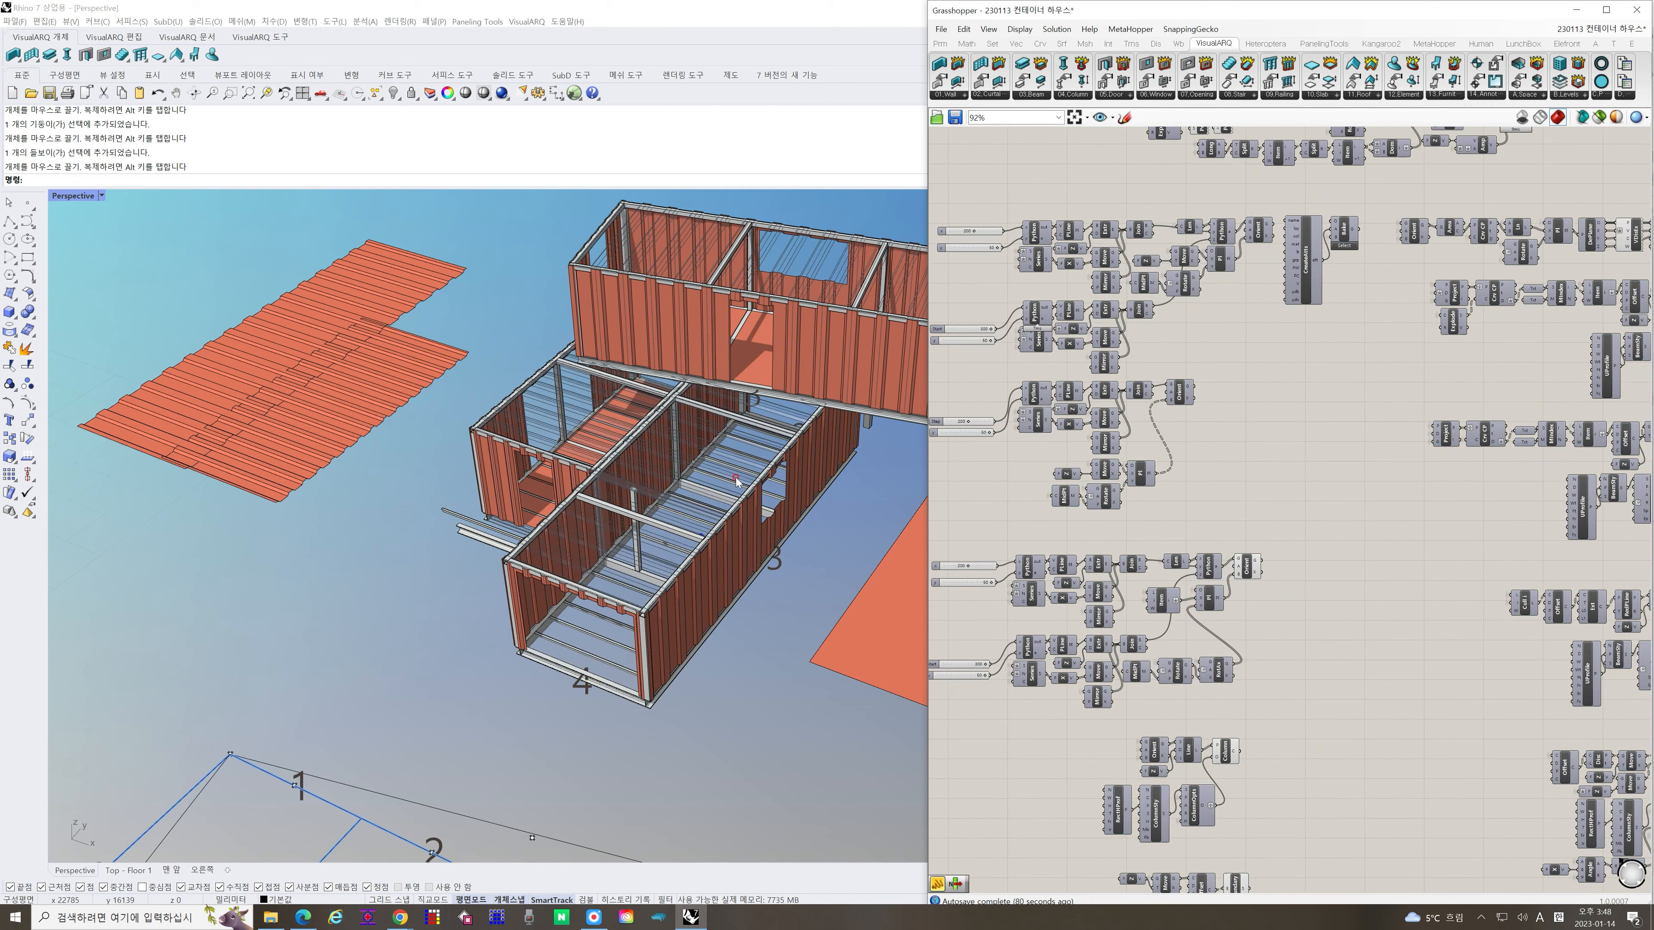
Examine the disassembled container house in the perspective view, from the separated roof and floor panels to the upper container's open interior
right_drag(565, 510, 696, 471)
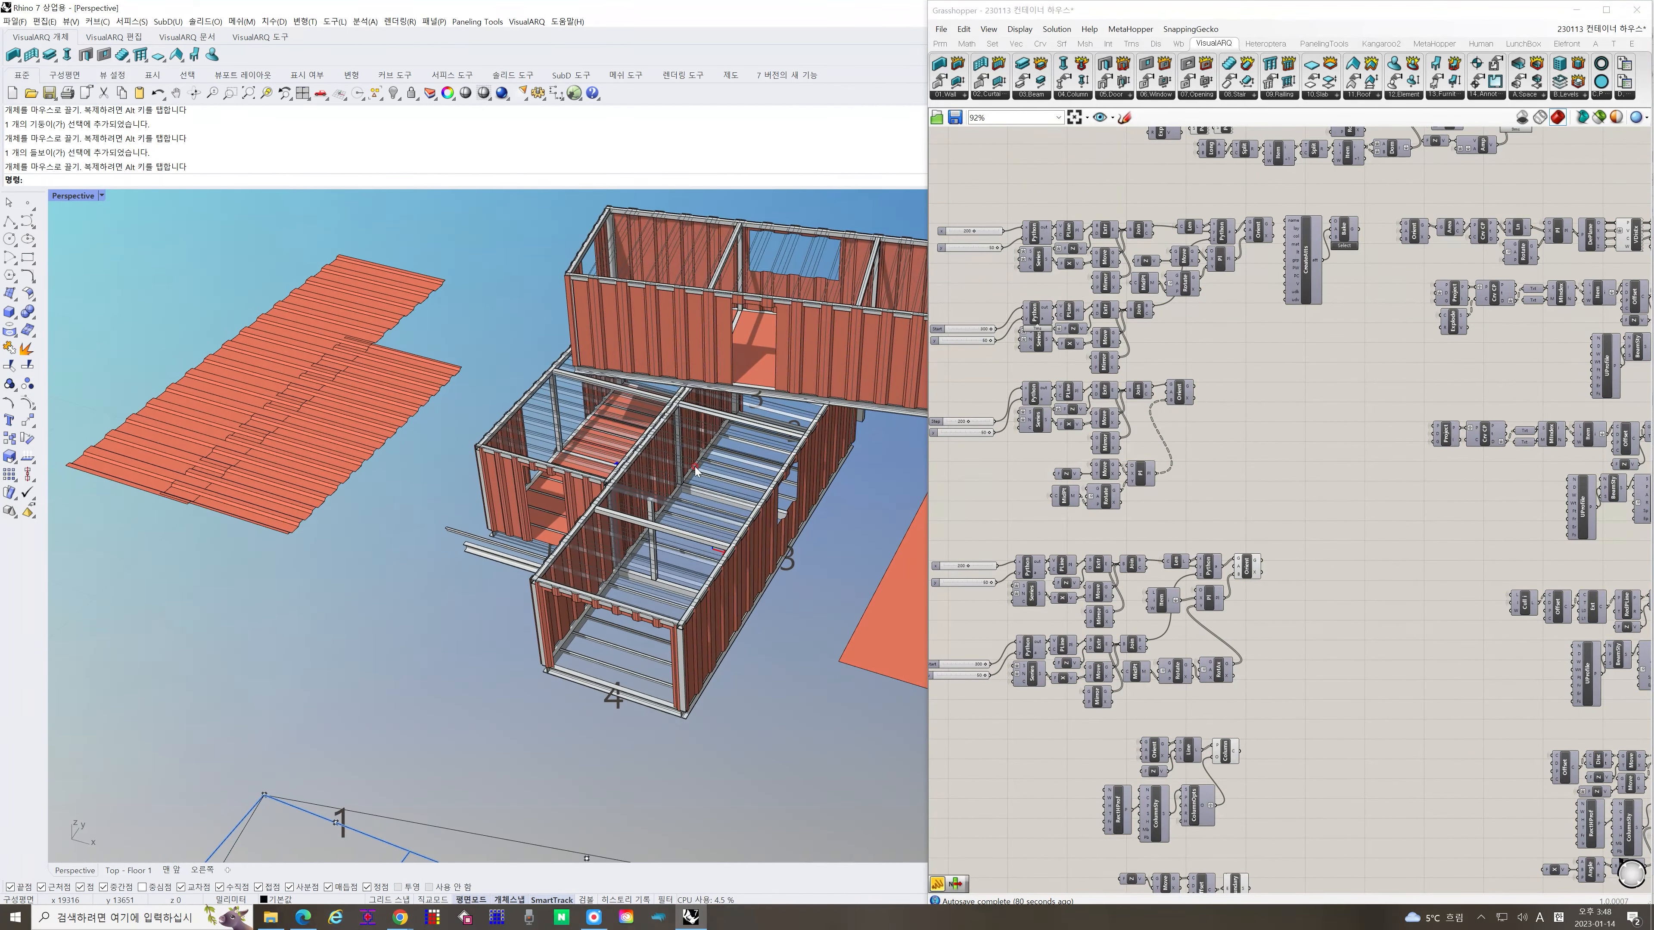
scroll(694, 471, down, 3)
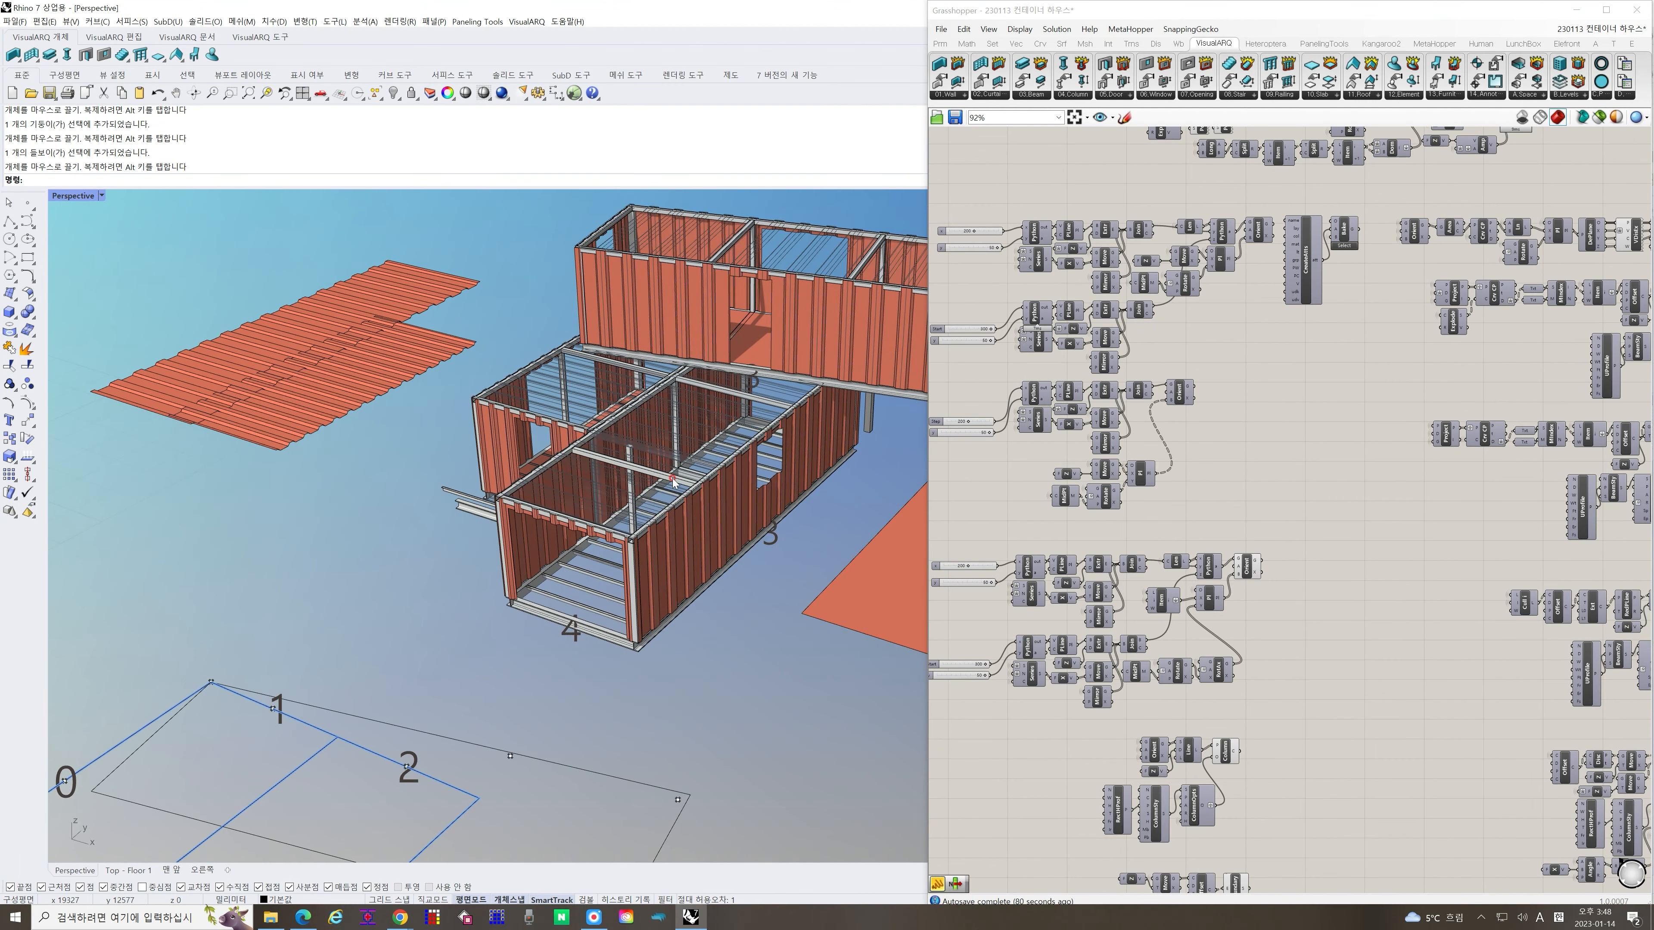
scroll(673, 481, down, 5)
scroll(518, 435, down, 5)
scroll(658, 396, up, 9)
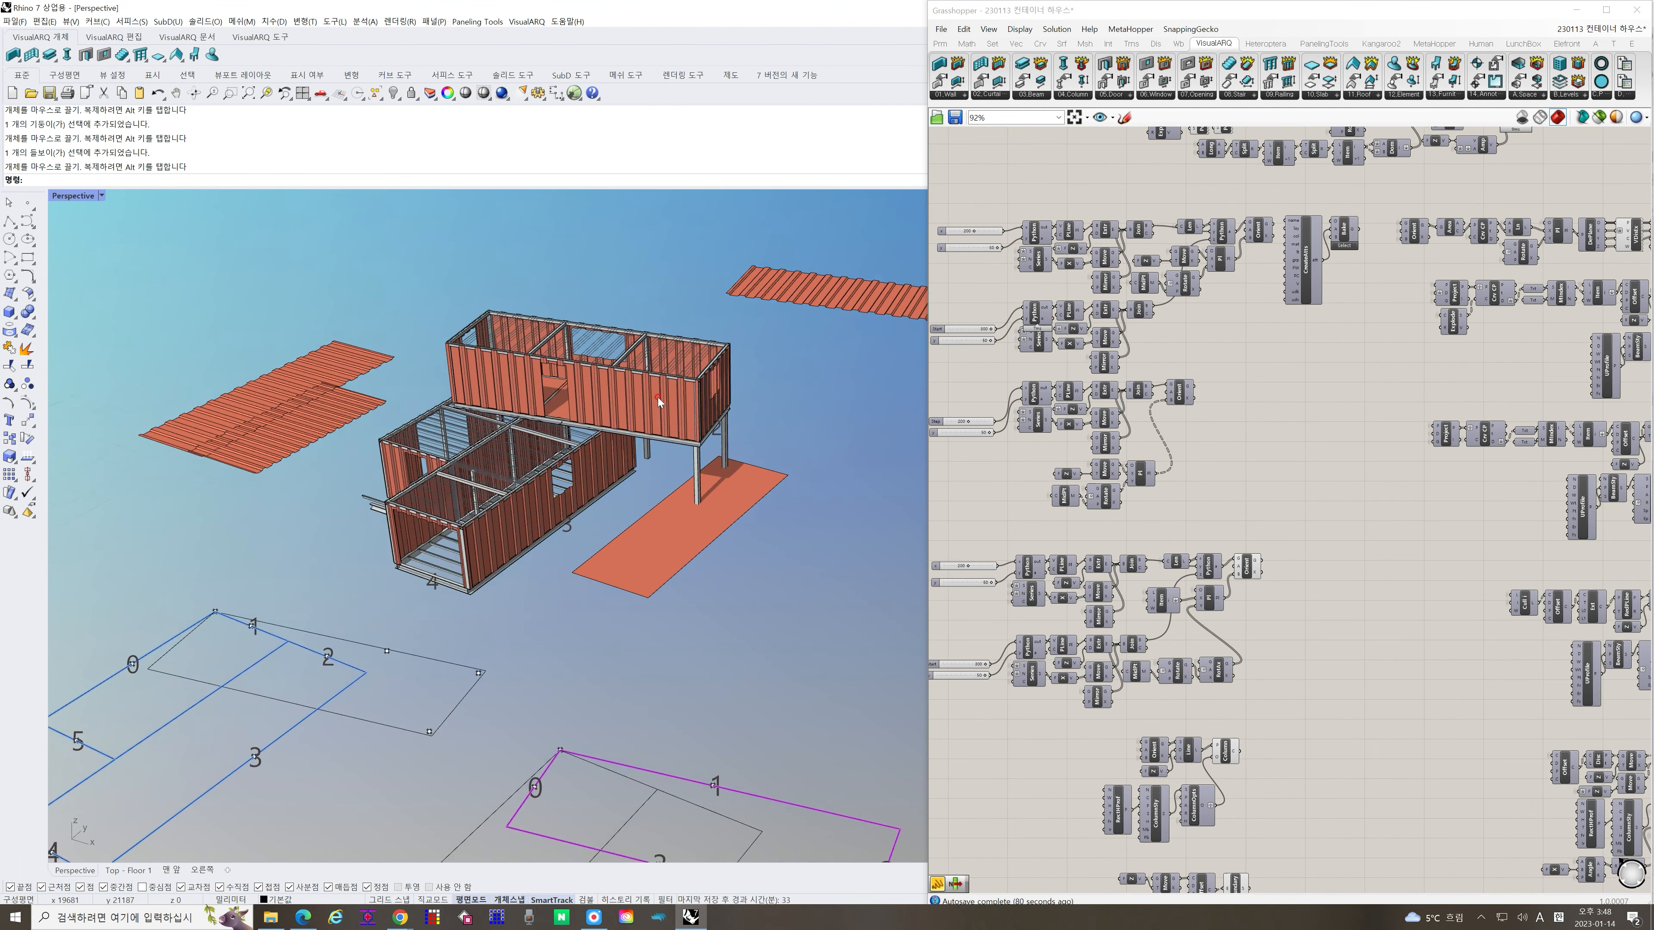
right_drag(658, 396, 641, 417)
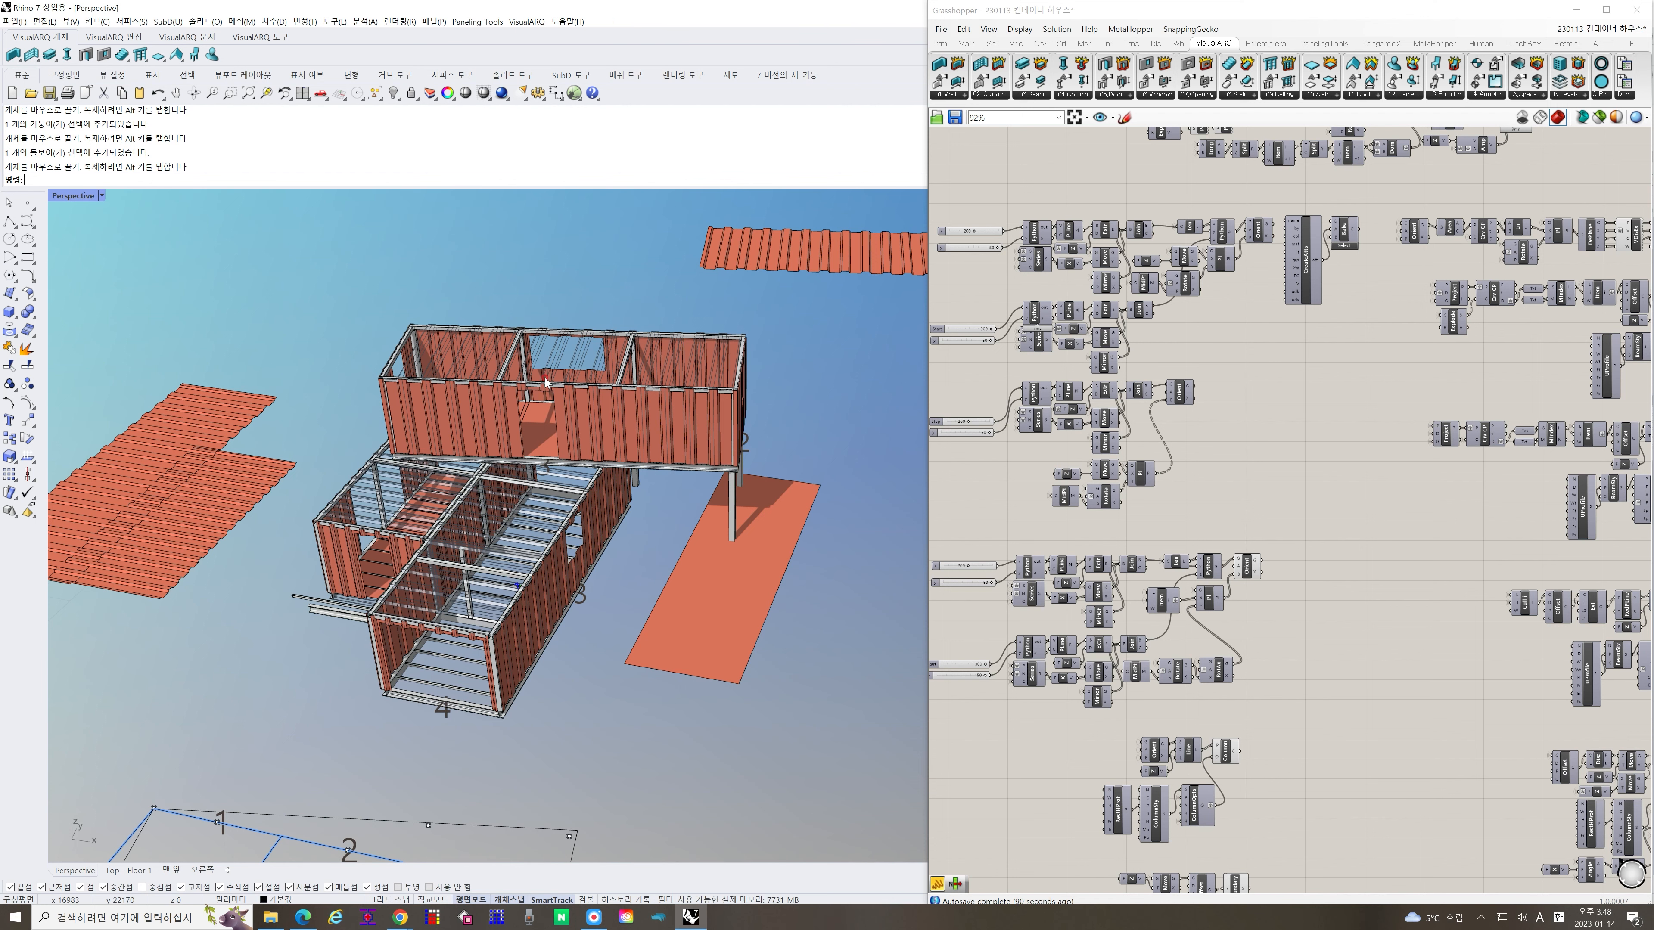
scroll(560, 392, up, 4)
scroll(572, 414, down, 4)
scroll(572, 414, up, 6)
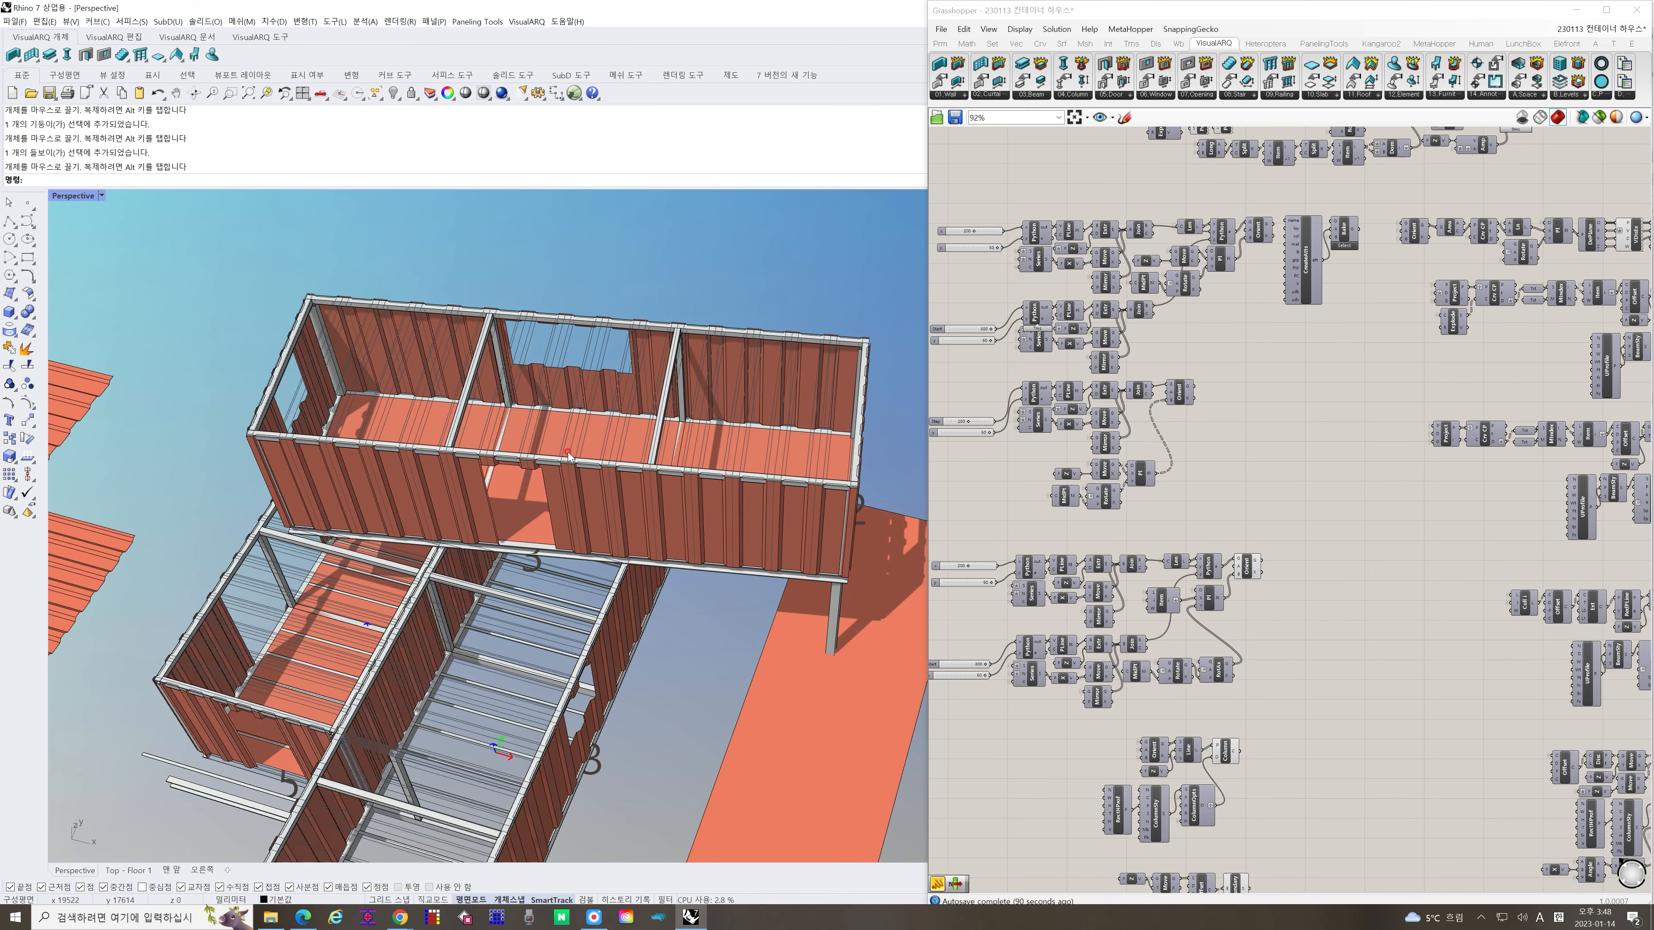
scroll(569, 457, down, 5)
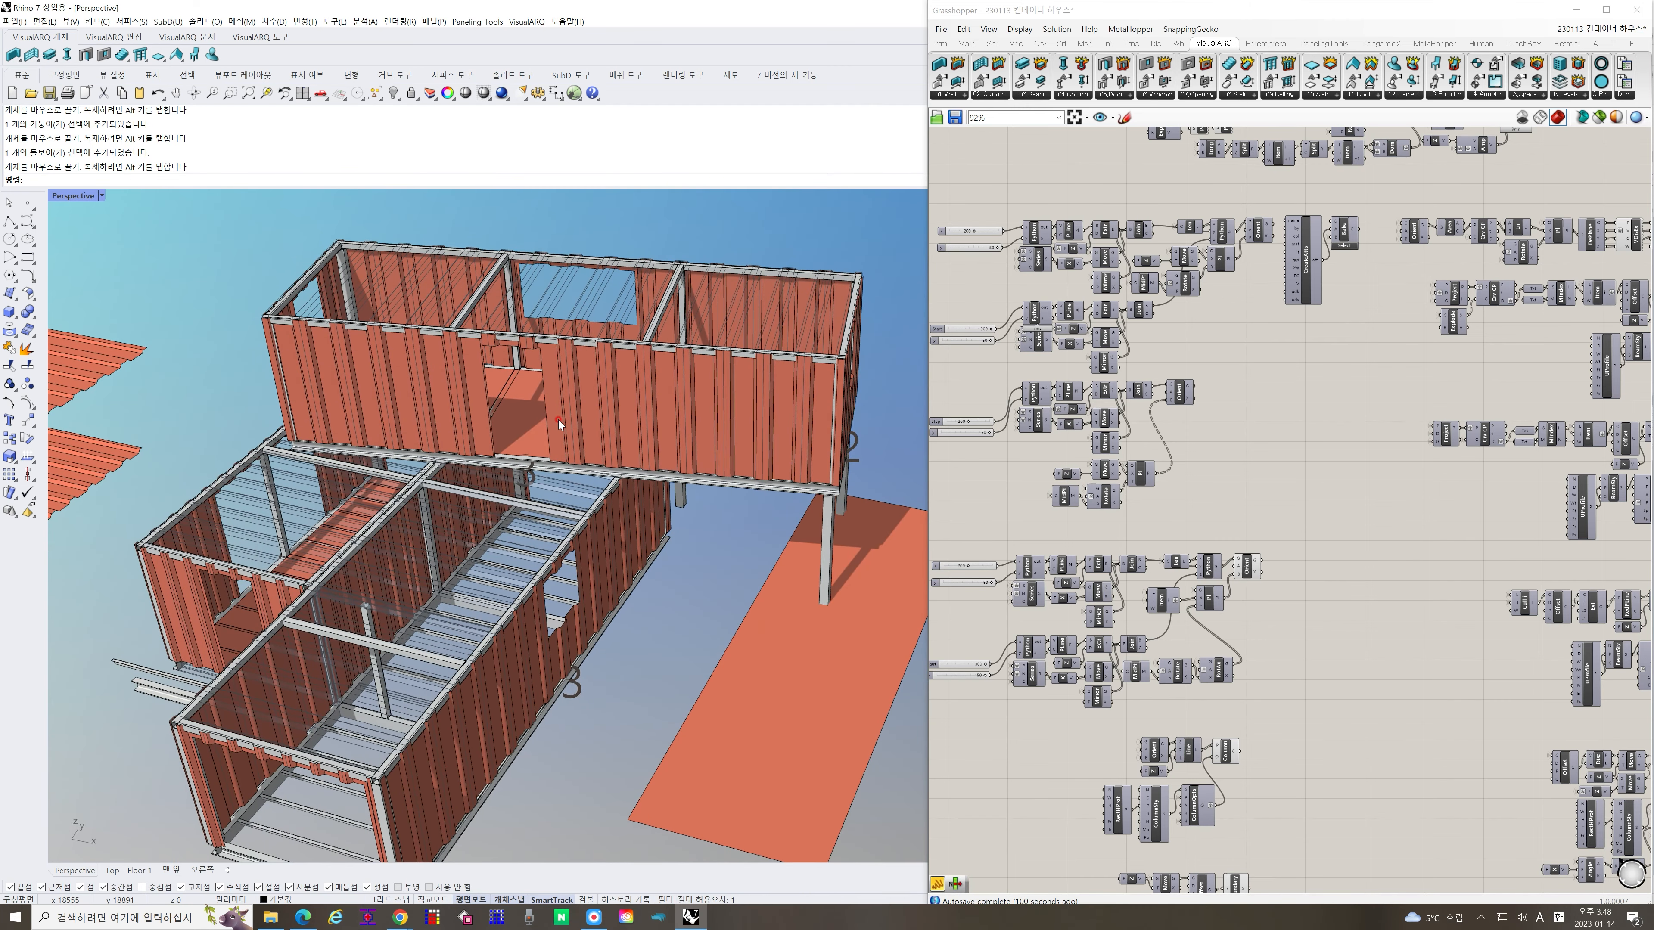